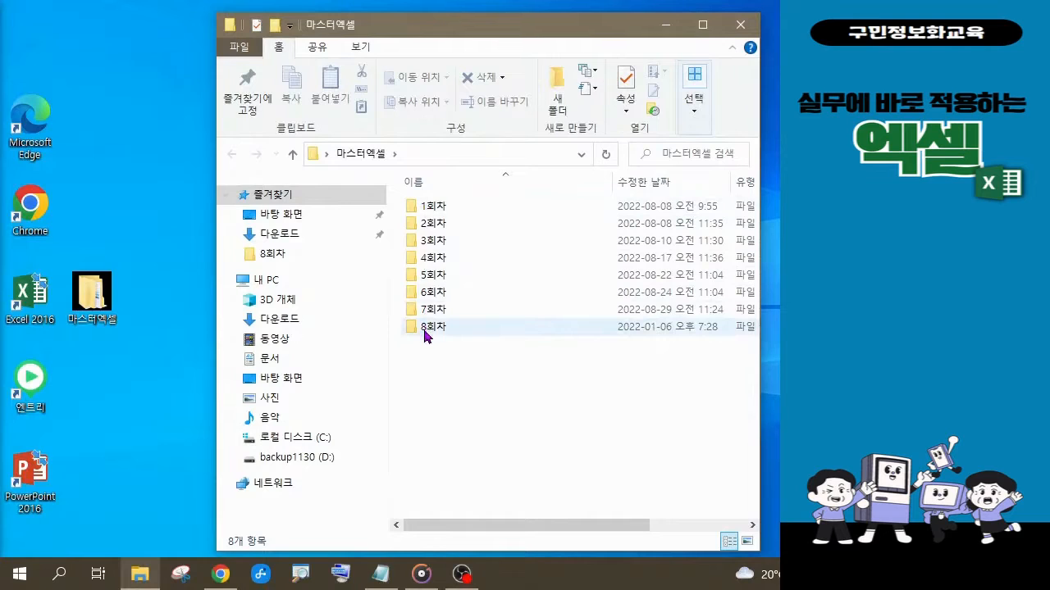
- Open the 8회차 folder under 마스터엑셀 to list its three Excel workbooks
mouse_move(423, 332)
double_click(426, 328)
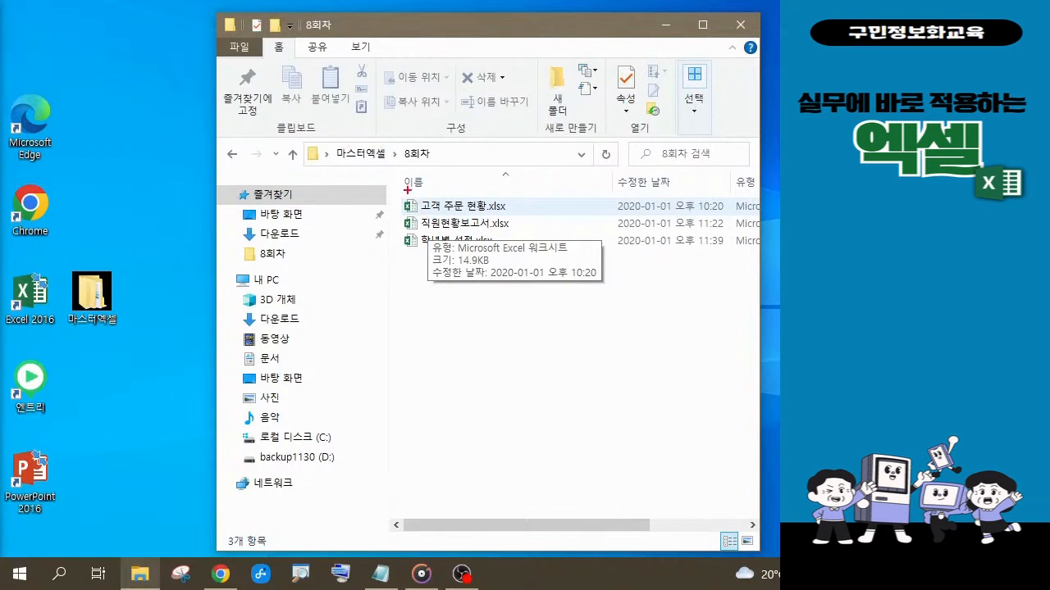
left_click_drag(390, 187, 518, 215)
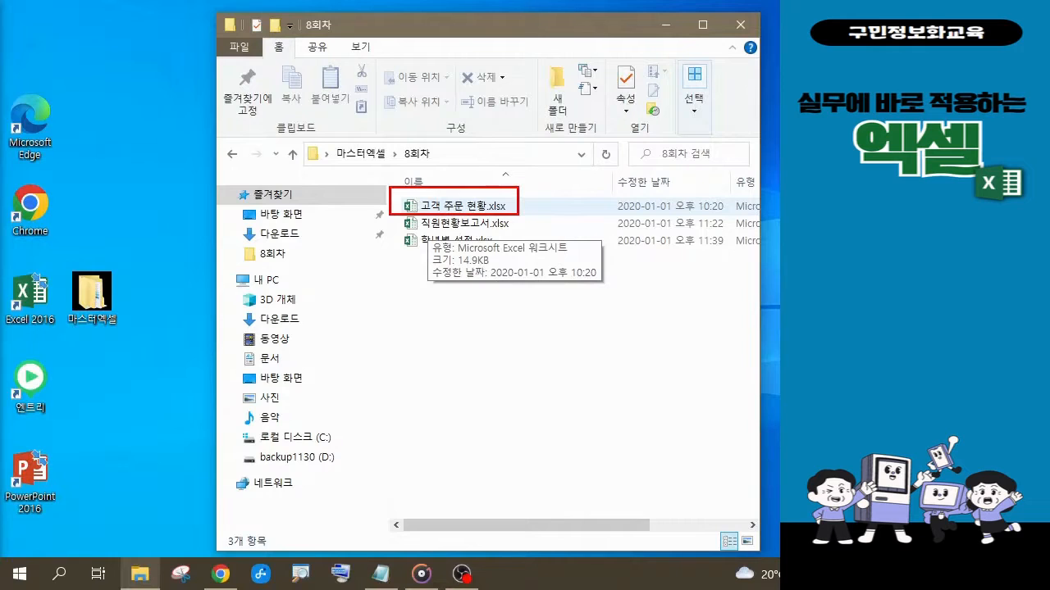
left_click_drag(485, 197, 518, 145)
left_click_drag(315, 139, 389, 167)
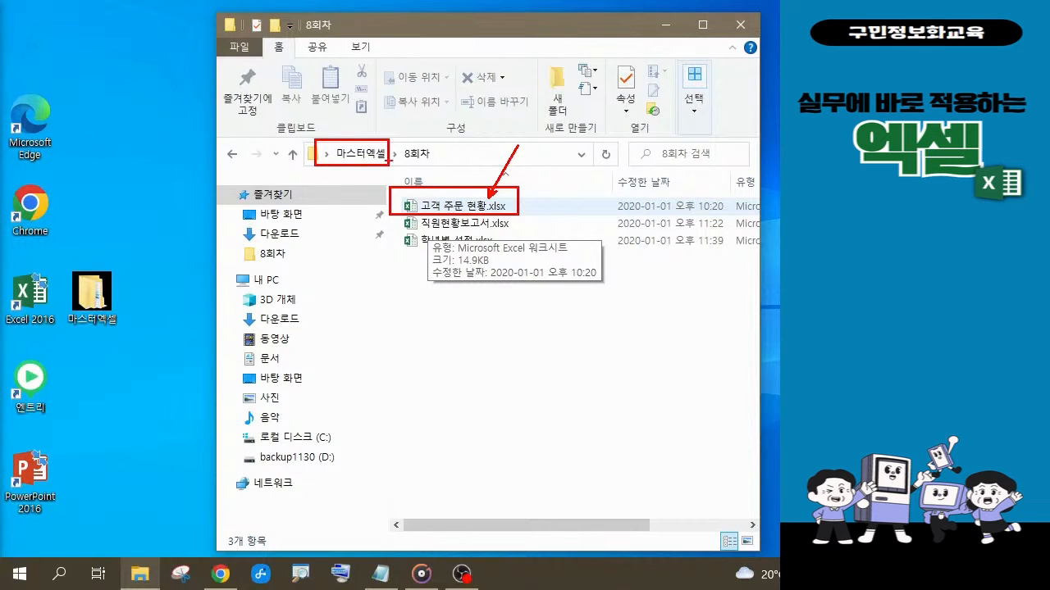
left_click_drag(397, 140, 442, 165)
key("Escape")
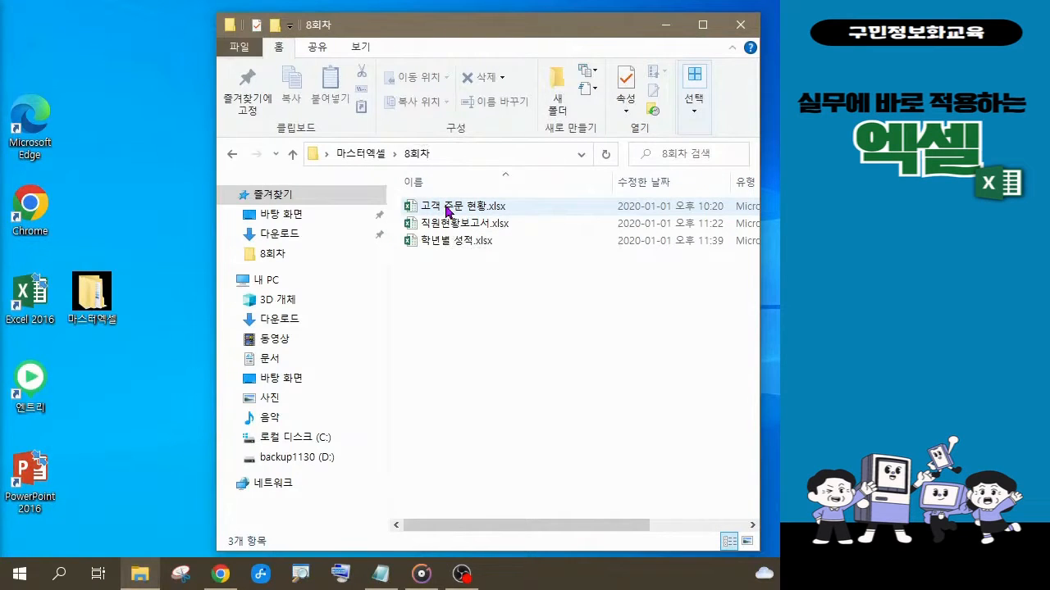
- Open 고객 주문 현황.xlsx and enable editing from Protected View
double_click(449, 207)
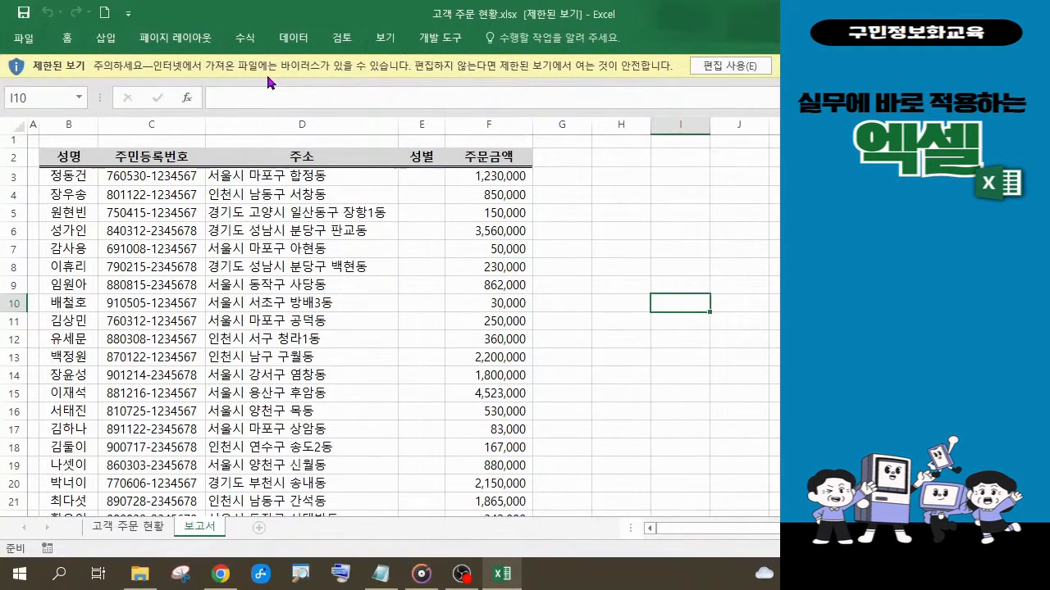
left_click(731, 65)
left_click(731, 65)
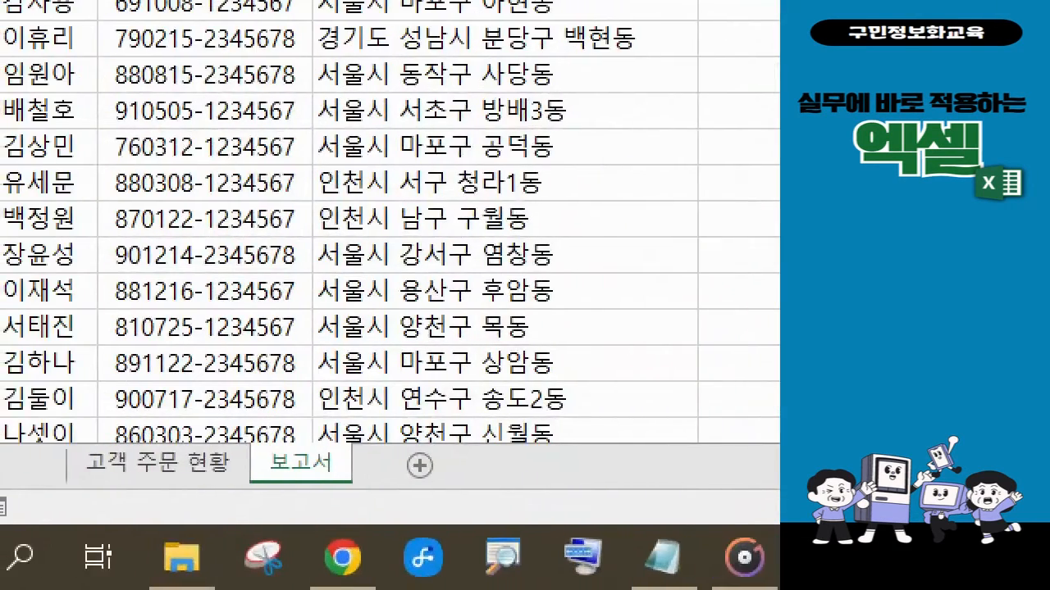
left_click(259, 552)
left_click_drag(60, 444, 361, 500)
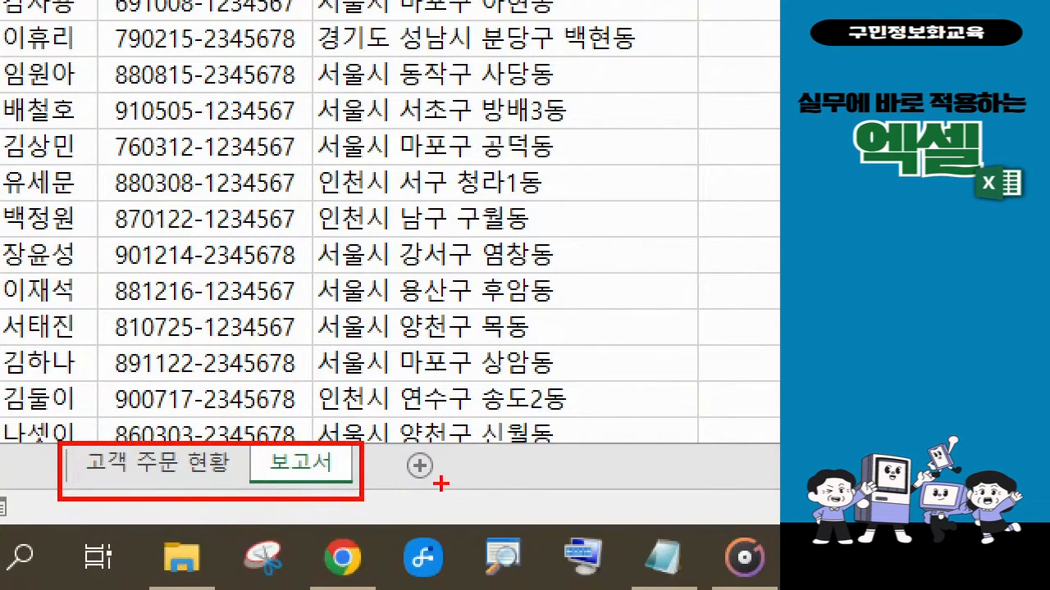
mouse_move(444, 484)
left_mouse_down()
mouse_move(429, 487)
mouse_move(399, 456)
mouse_move(425, 429)
mouse_move(443, 492)
left_mouse_up()
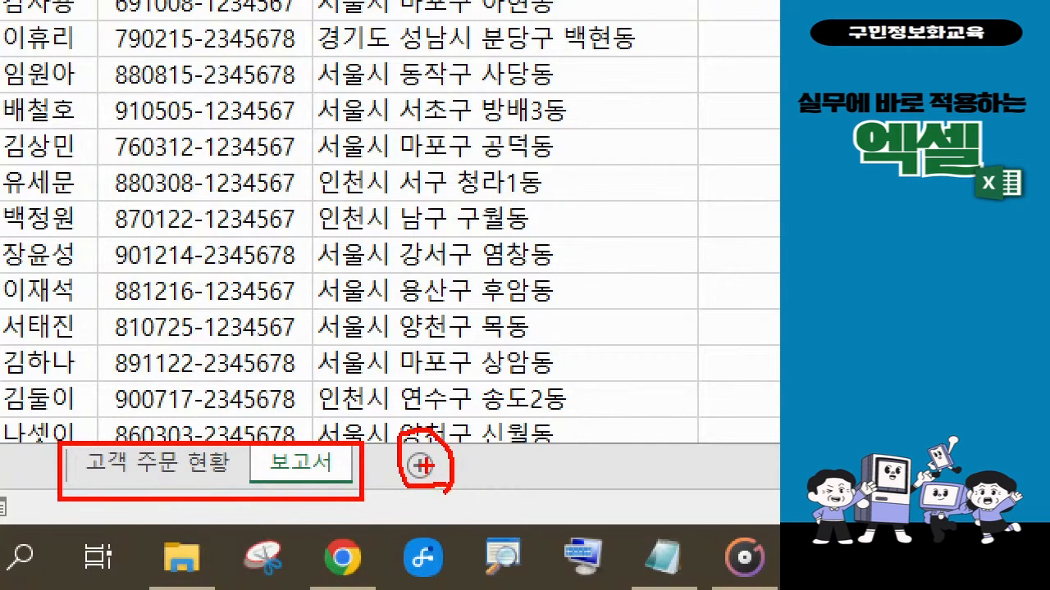
left_click_drag(425, 454, 502, 378)
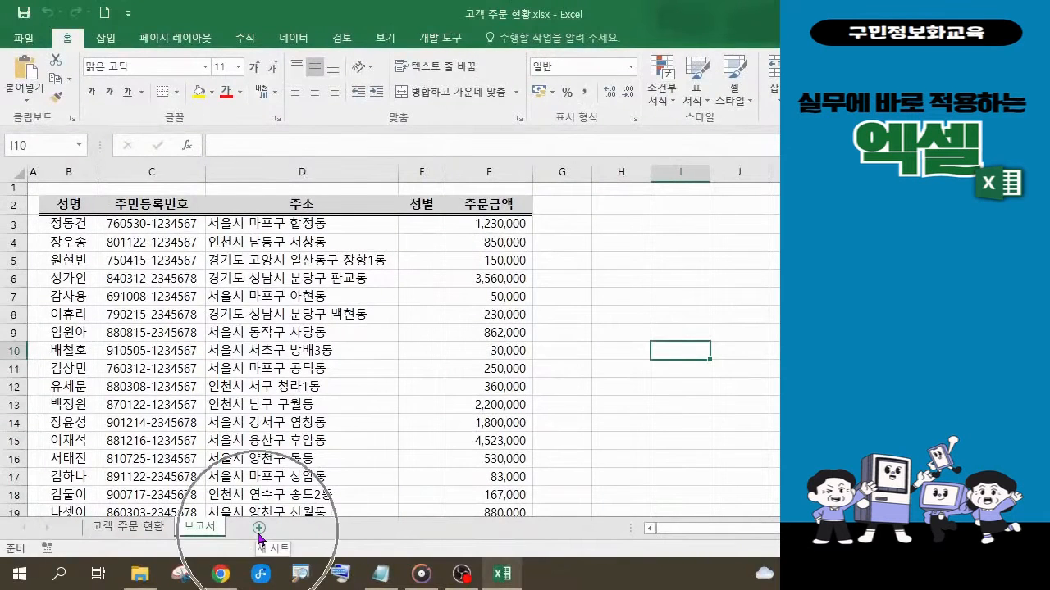
- Add a new worksheet after 보고서 and rename it 연습
left_click(258, 530)
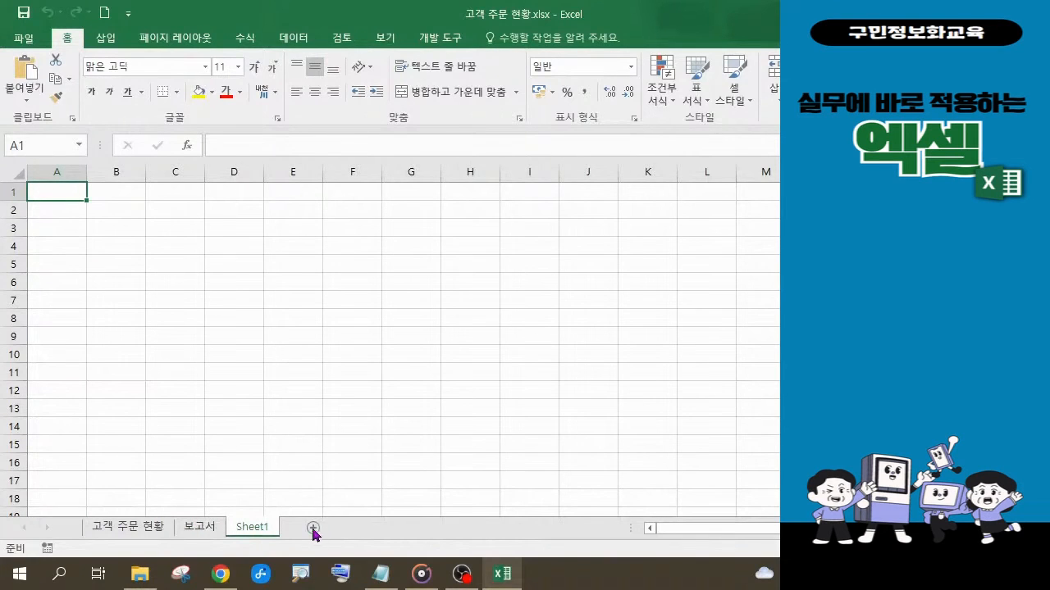
double_click(253, 527)
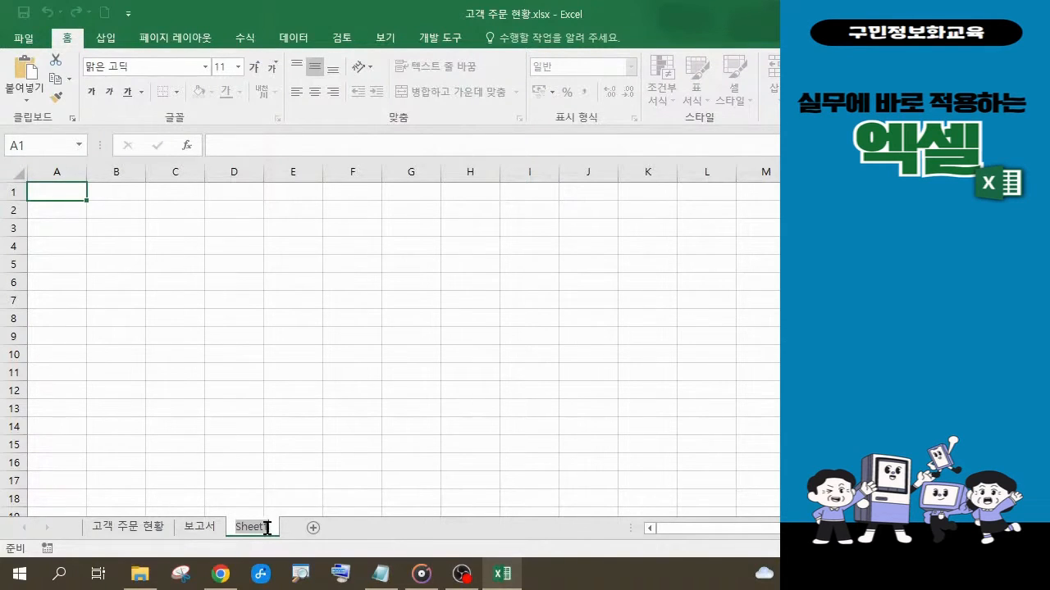
type("연습")
key("Return")
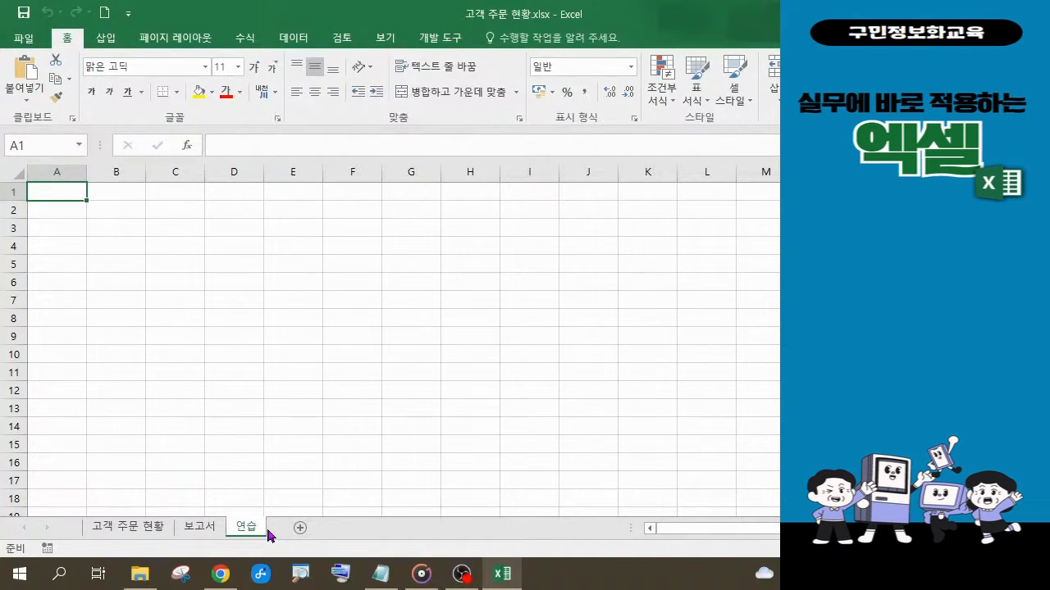
- Set the height of row 1 to 25
left_click(11, 195)
right_click(12, 194)
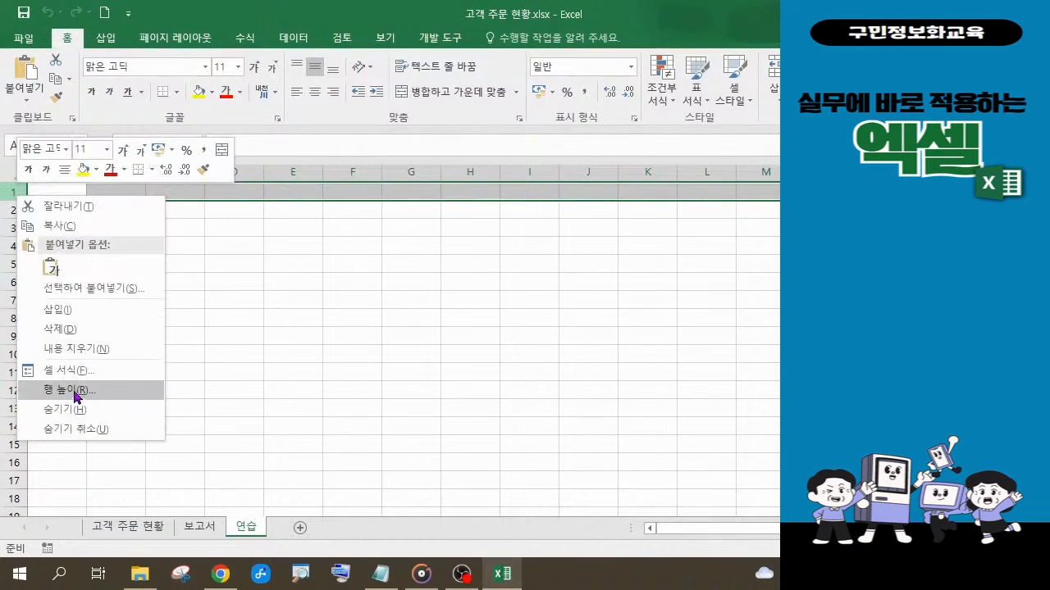
left_click(75, 396)
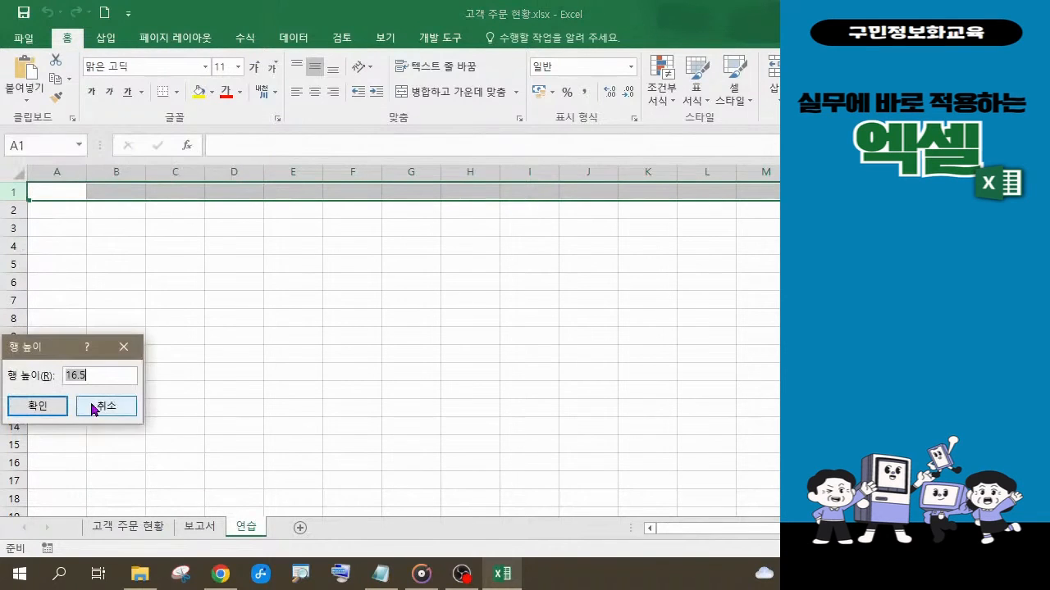
type("25")
key("Return")
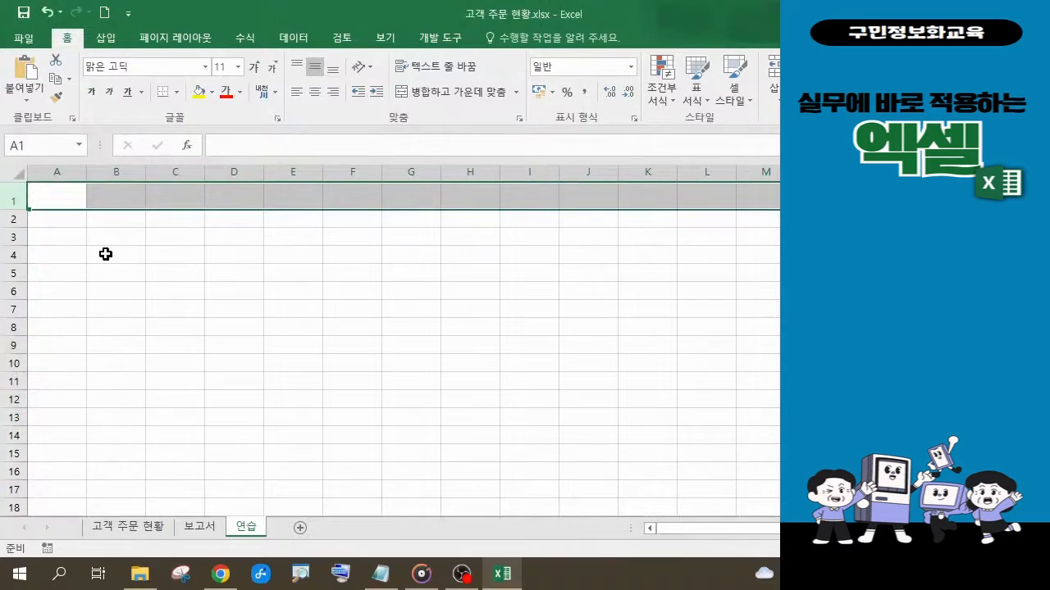
- Enter a sample name in A1 and a resident registration number in B1
left_click(59, 195)
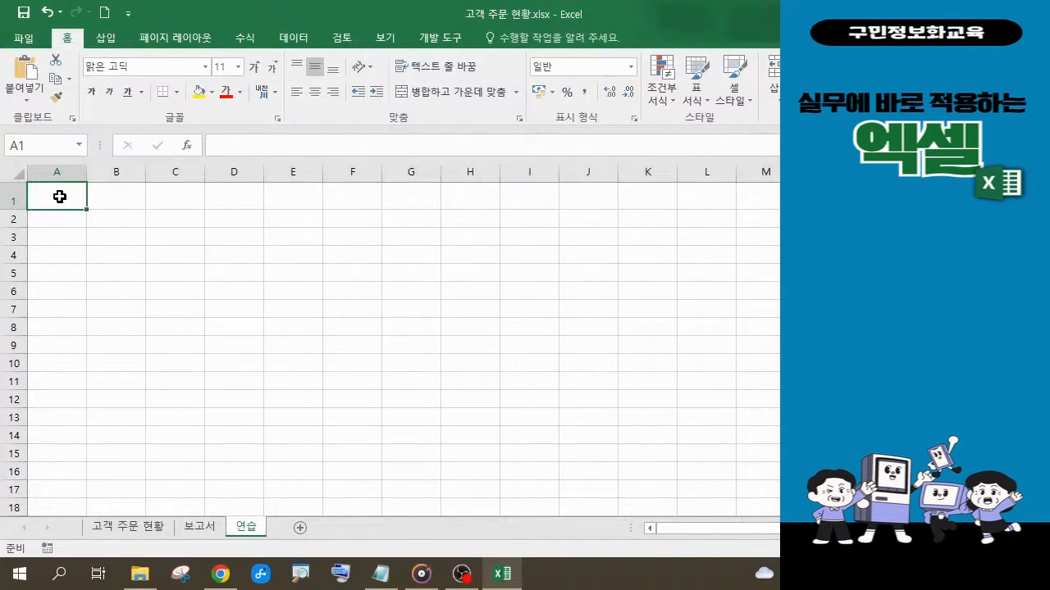
type("홍길동")
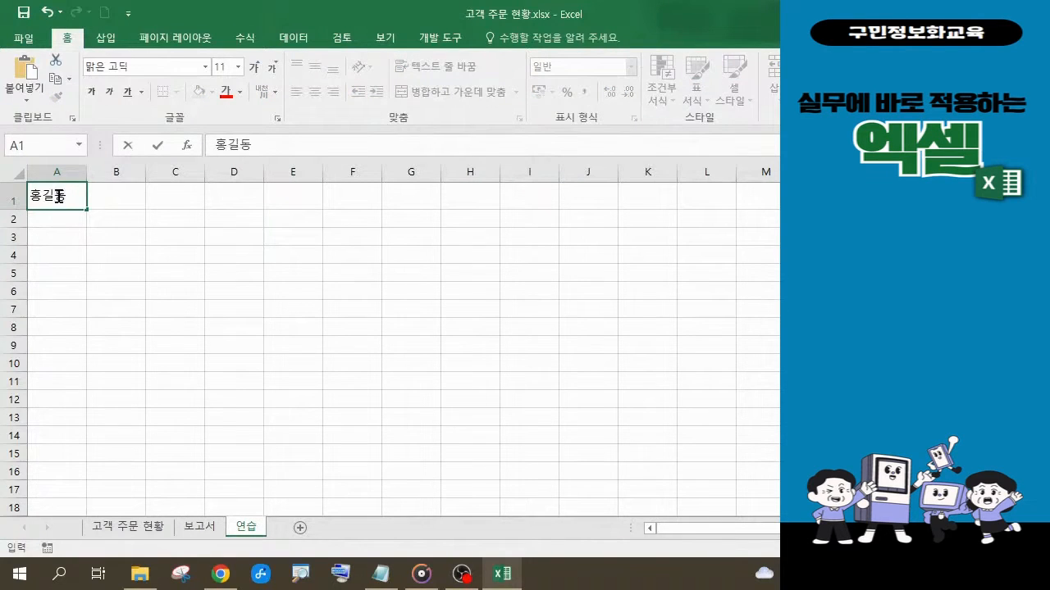
key("Tab")
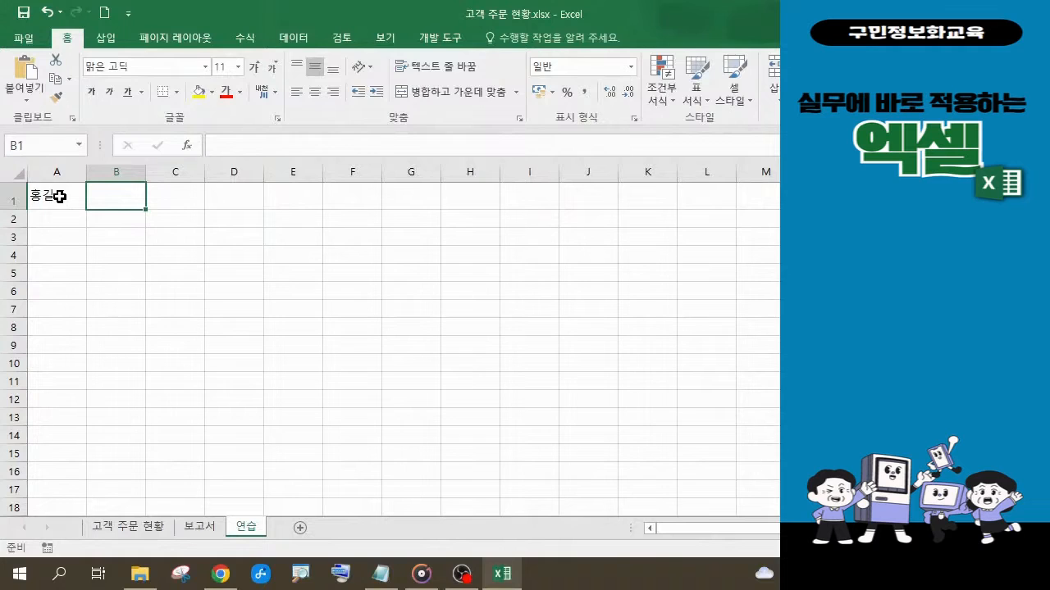
type("98050")
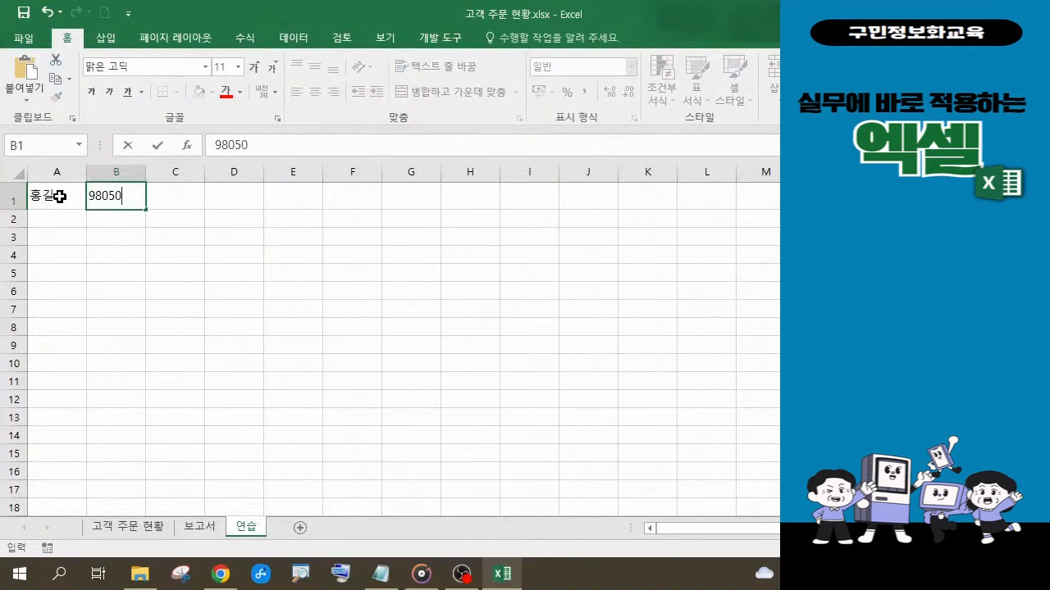
type("9-103561")
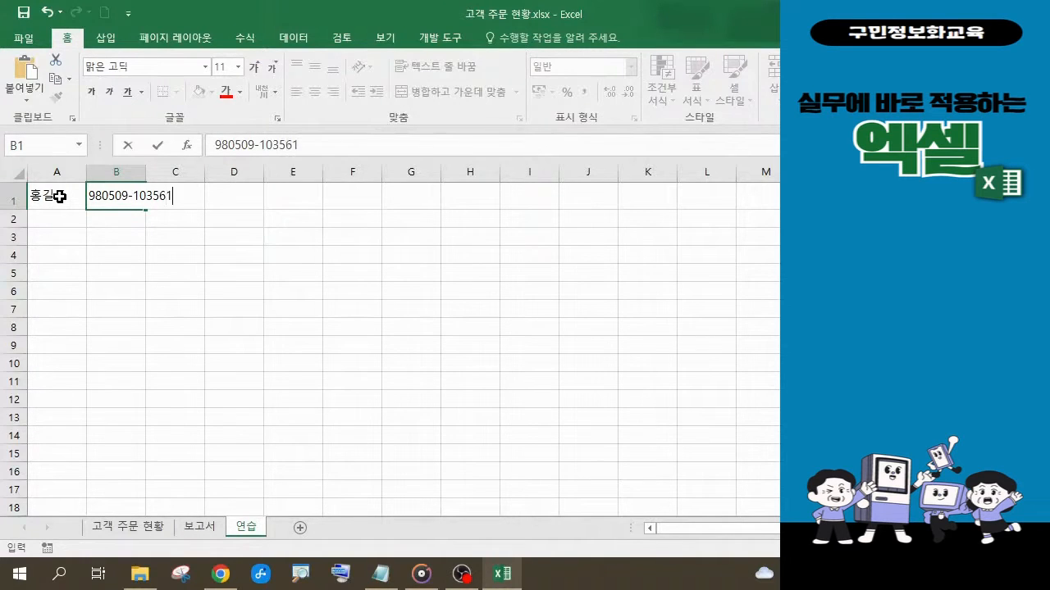
type("5")
key("Return")
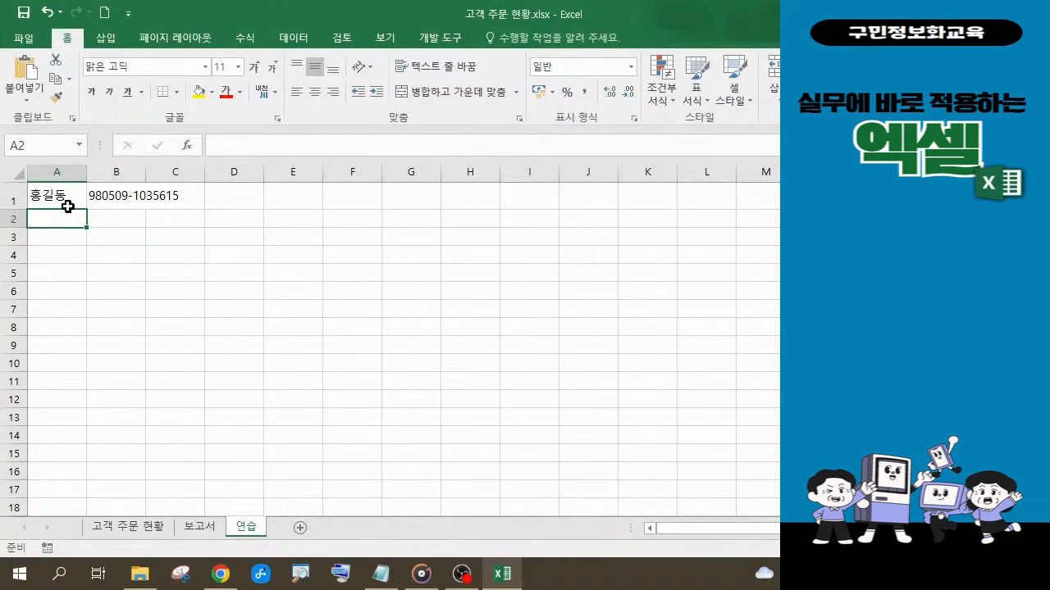
left_click(67, 200)
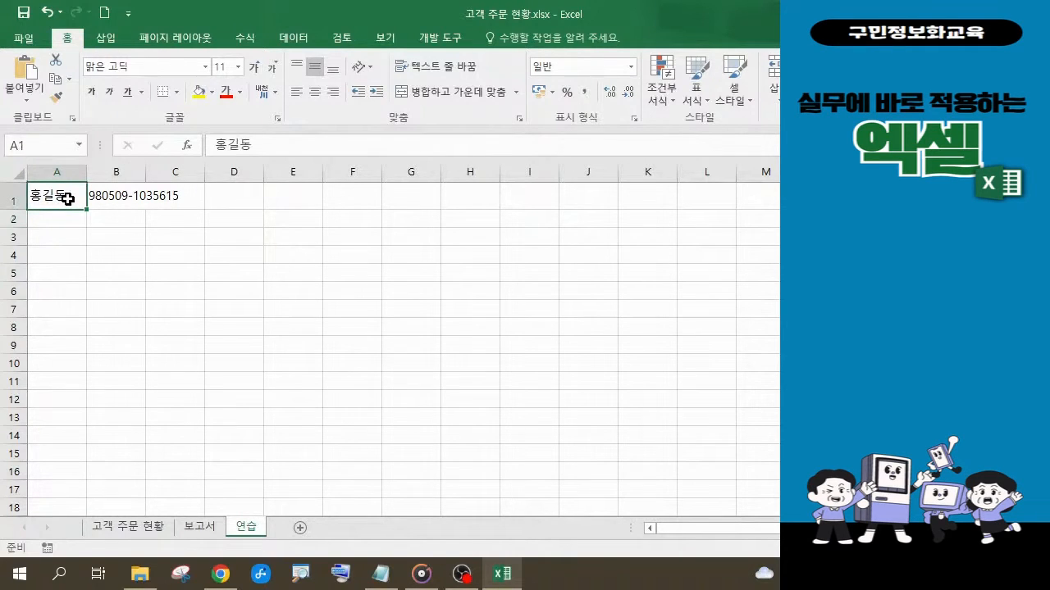
left_click(122, 199)
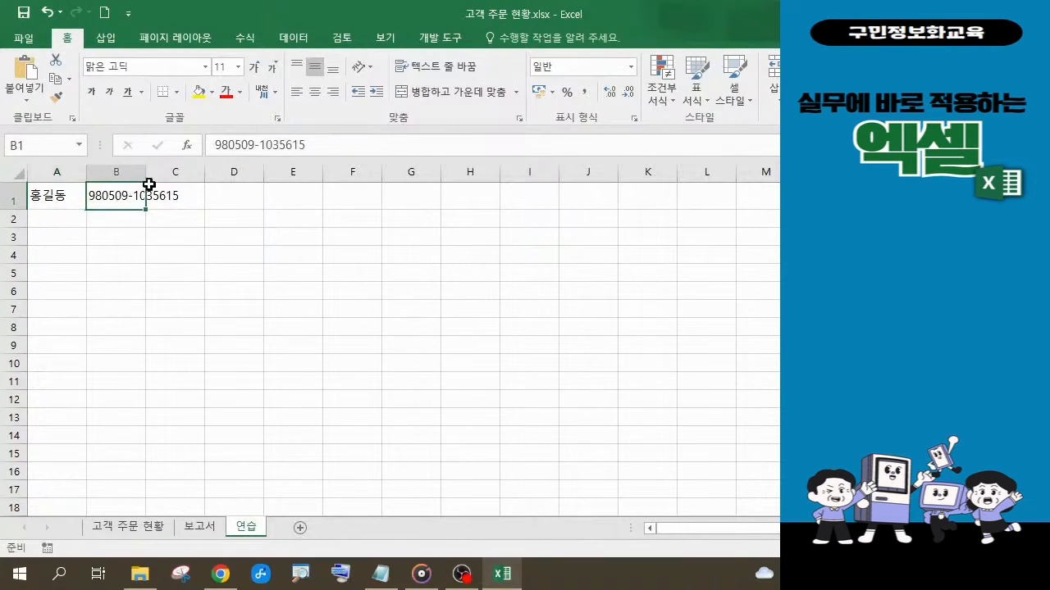
- AutoFit column B so B1's full resident registration number is visible
double_click(145, 171)
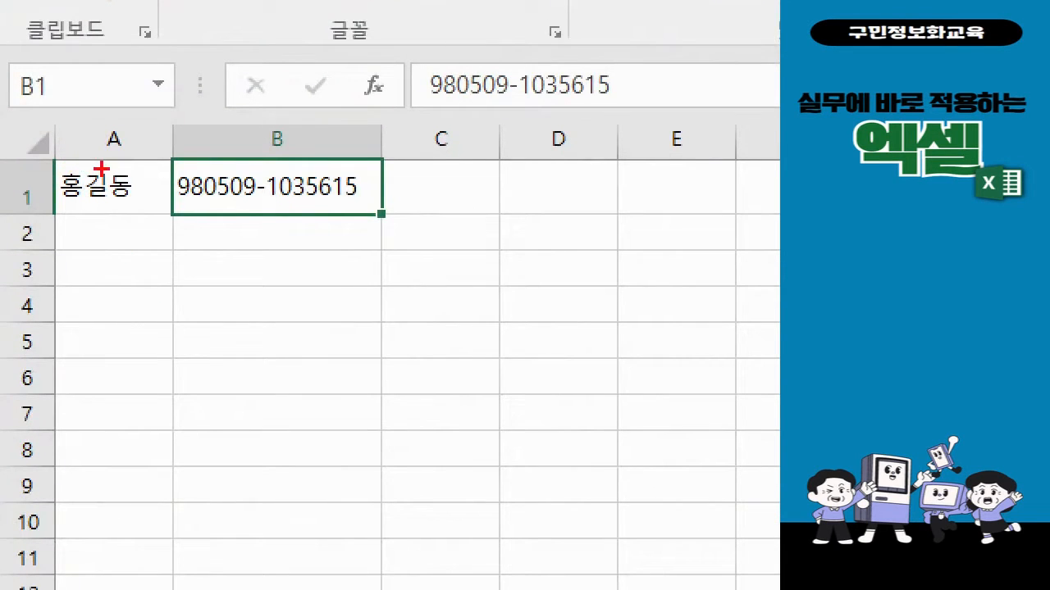
mouse_move(101, 170)
left_mouse_down()
mouse_move(86, 182)
mouse_move(95, 195)
mouse_move(103, 187)
mouse_move(92, 174)
mouse_move(82, 182)
mouse_move(98, 205)
mouse_move(103, 167)
mouse_move(112, 175)
left_mouse_up()
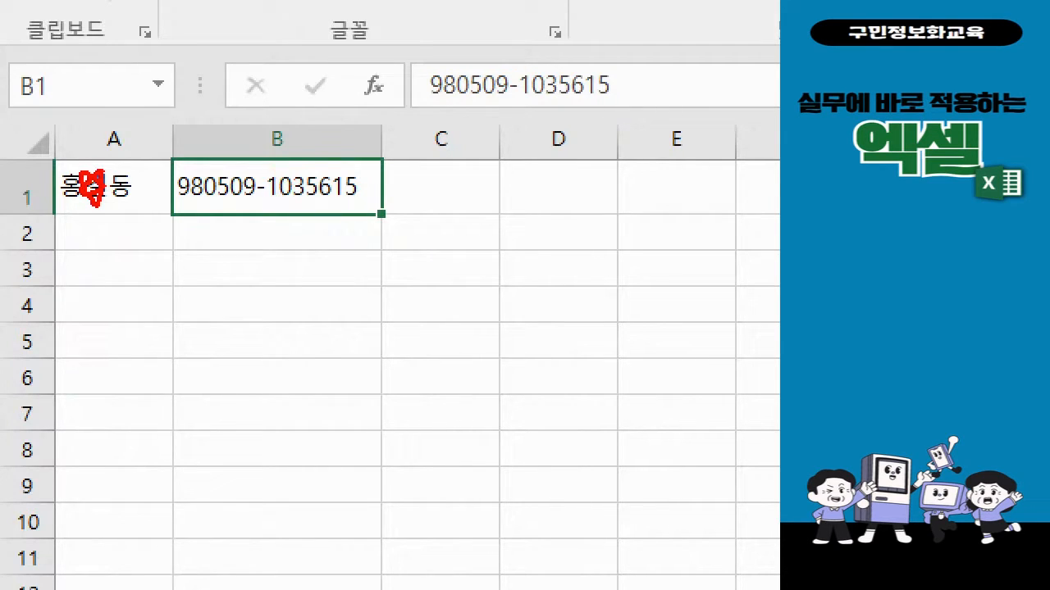
left_click_drag(280, 172, 356, 202)
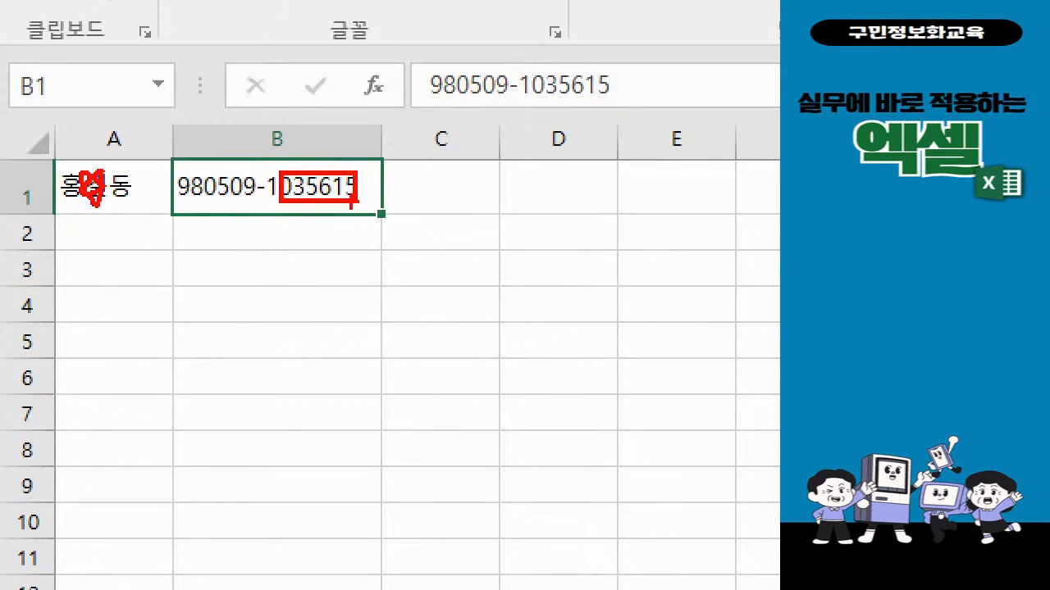
mouse_move(305, 144)
left_mouse_down()
mouse_move(287, 167)
mouse_move(304, 168)
left_mouse_up()
key("Escape")
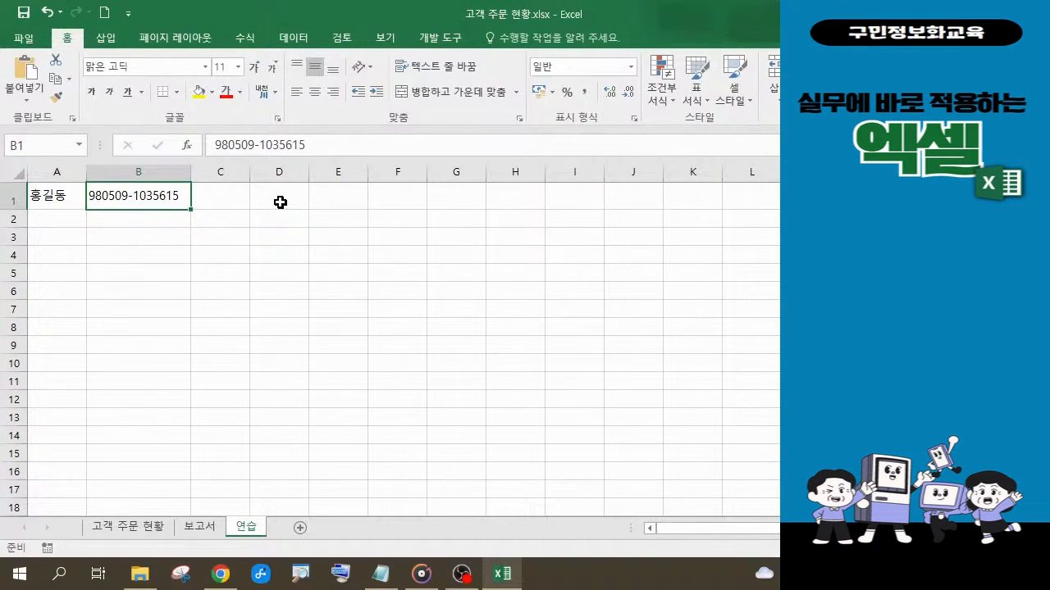
- Select empty cell D1 on the 연습 sheet, beside the sample data
left_click(281, 202)
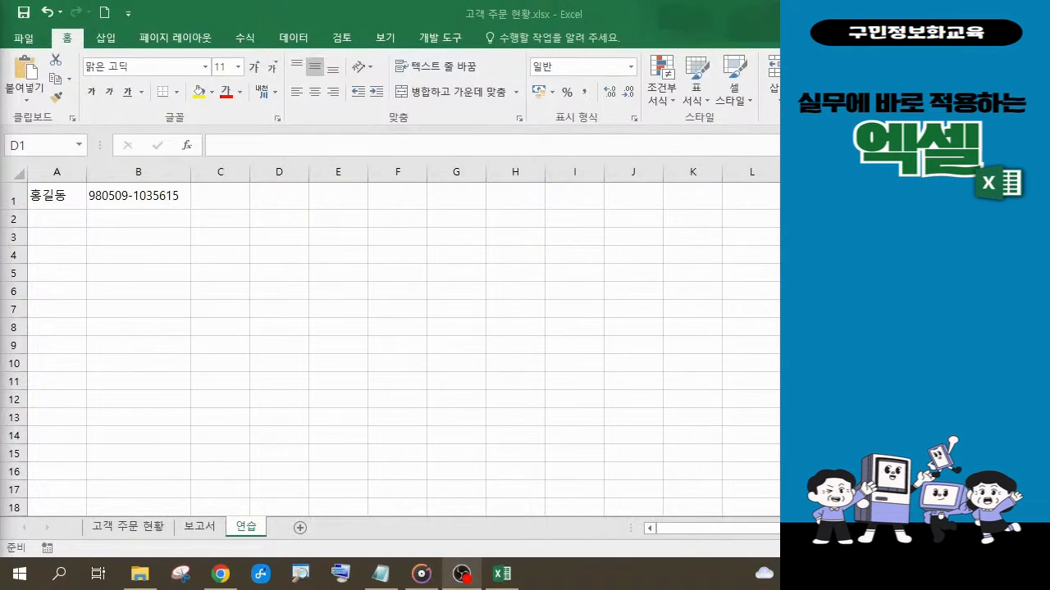
left_click(284, 198)
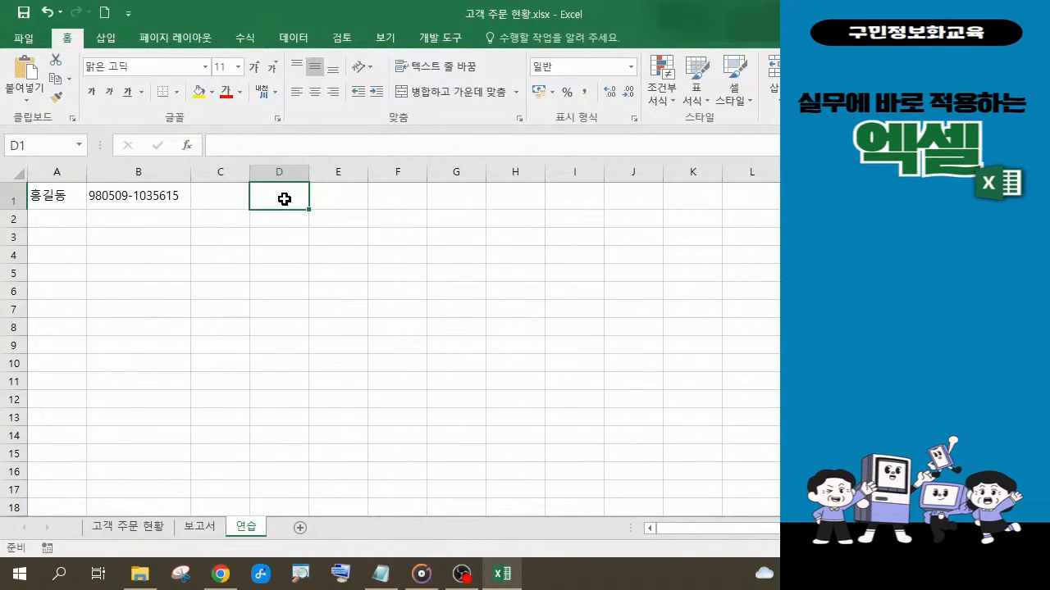
- Type =l in D1, fixing a stray Korean character, to list L functions
type("=")
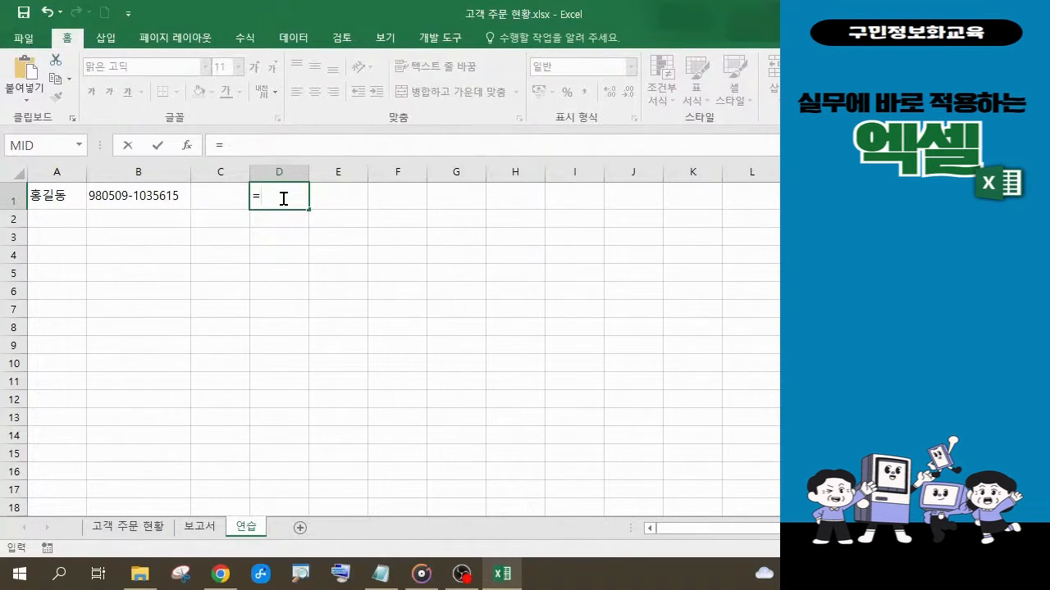
type("ㅣ")
key("BackSpace")
type("l")
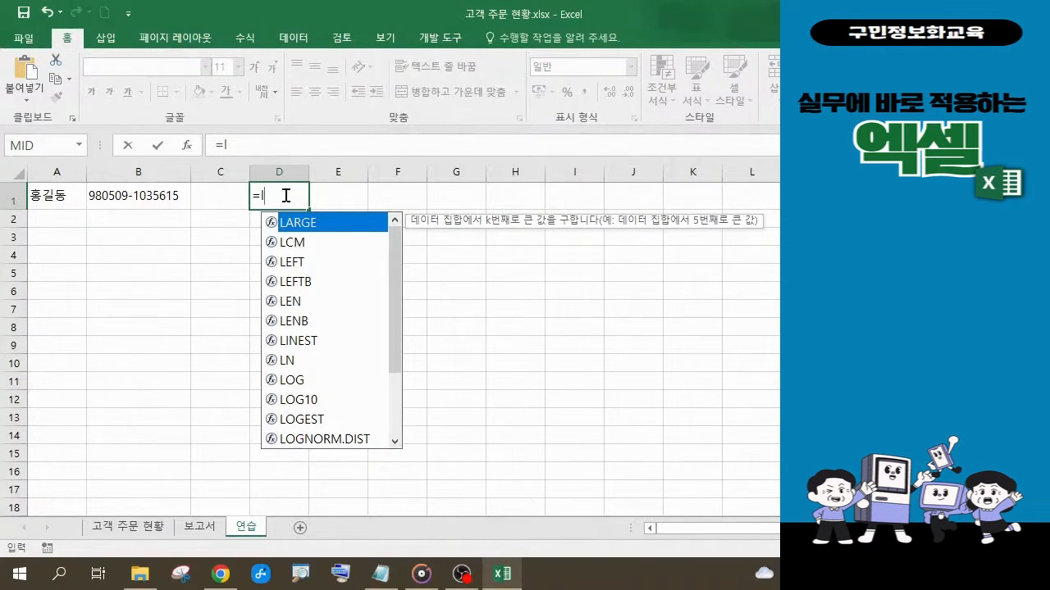
- Insert LEFT from the autocomplete list so D1 reads =LEFT(
left_click(296, 267)
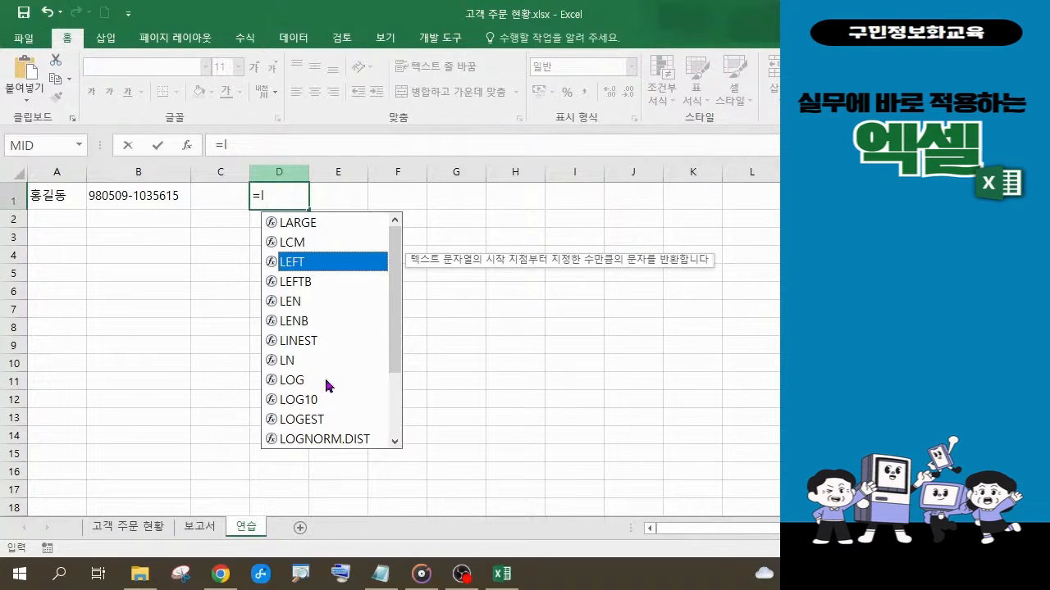
left_click(344, 584)
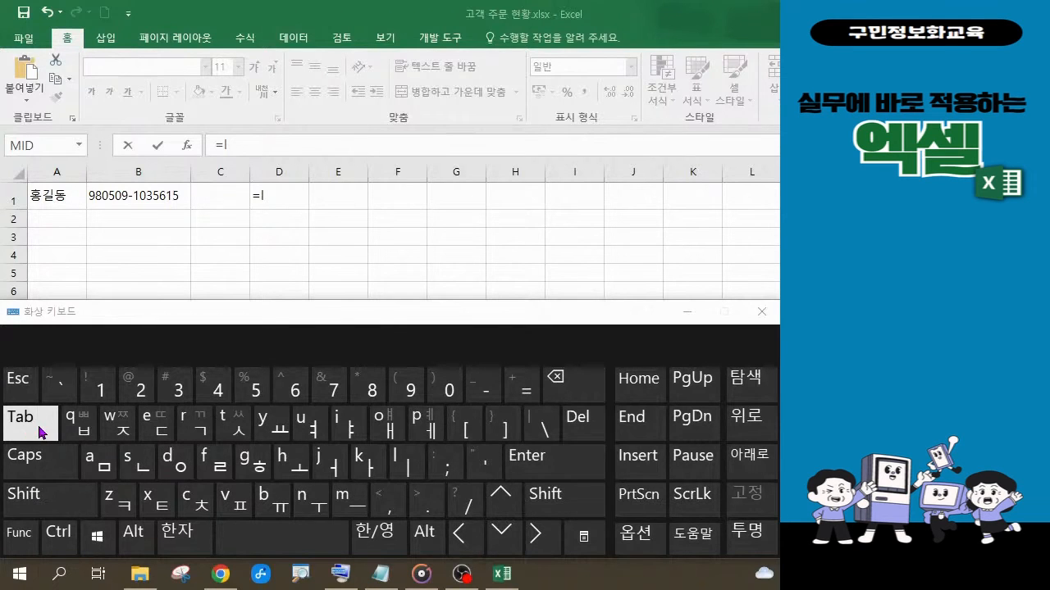
left_click(689, 320)
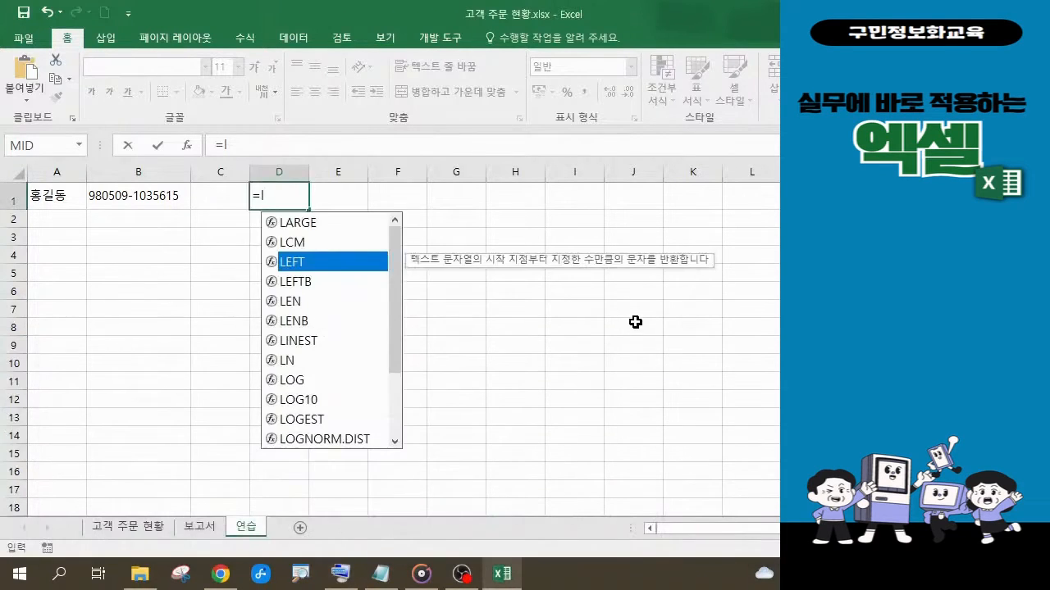
key("Tab")
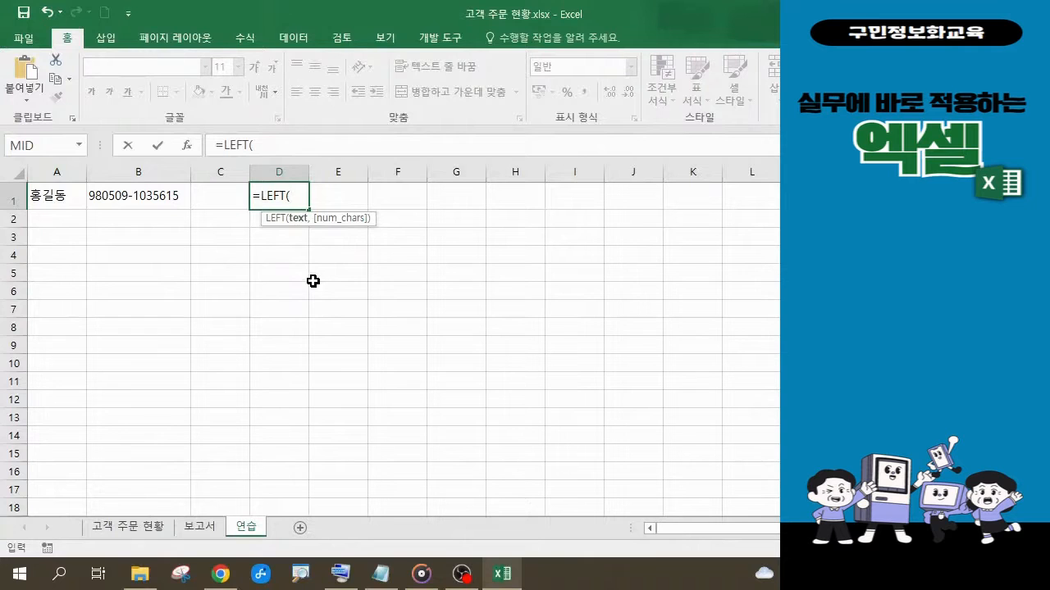
left_click(340, 574)
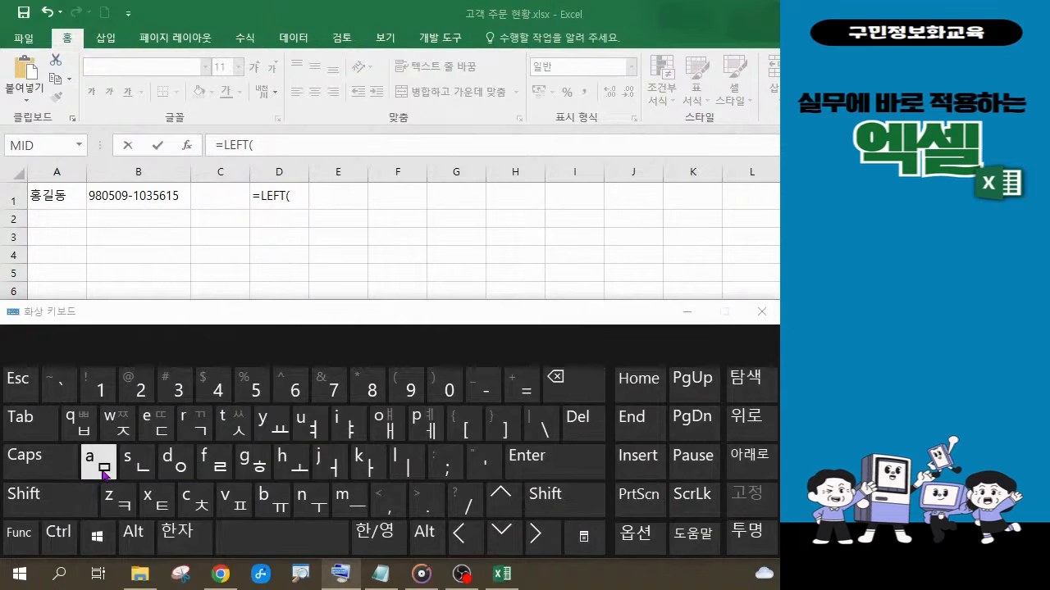
left_click(687, 312)
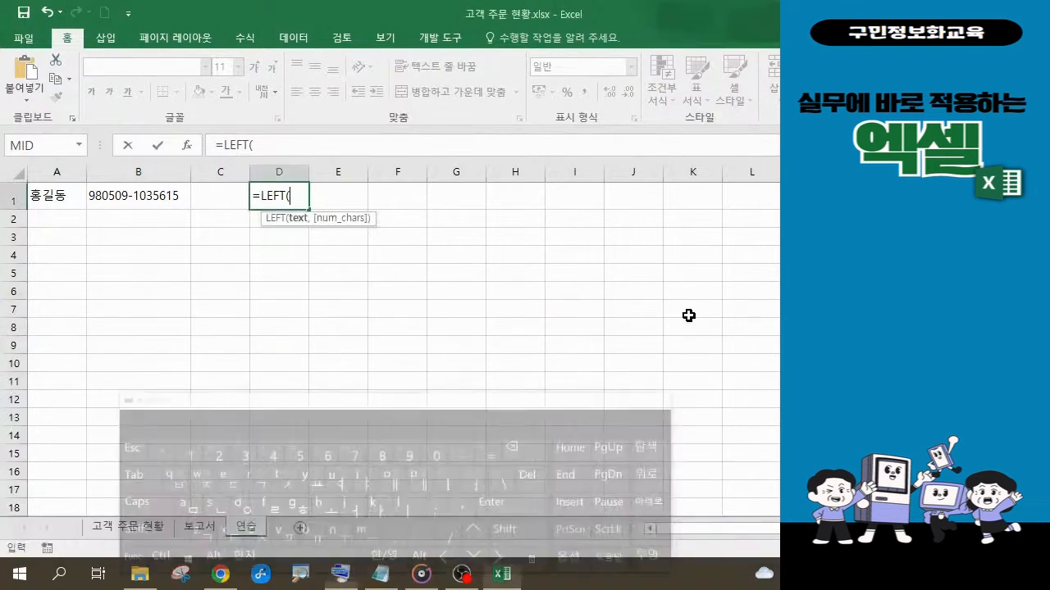
- Open LEFT's Function Arguments dialog and set Text to cell A1
key("ctrl+a")
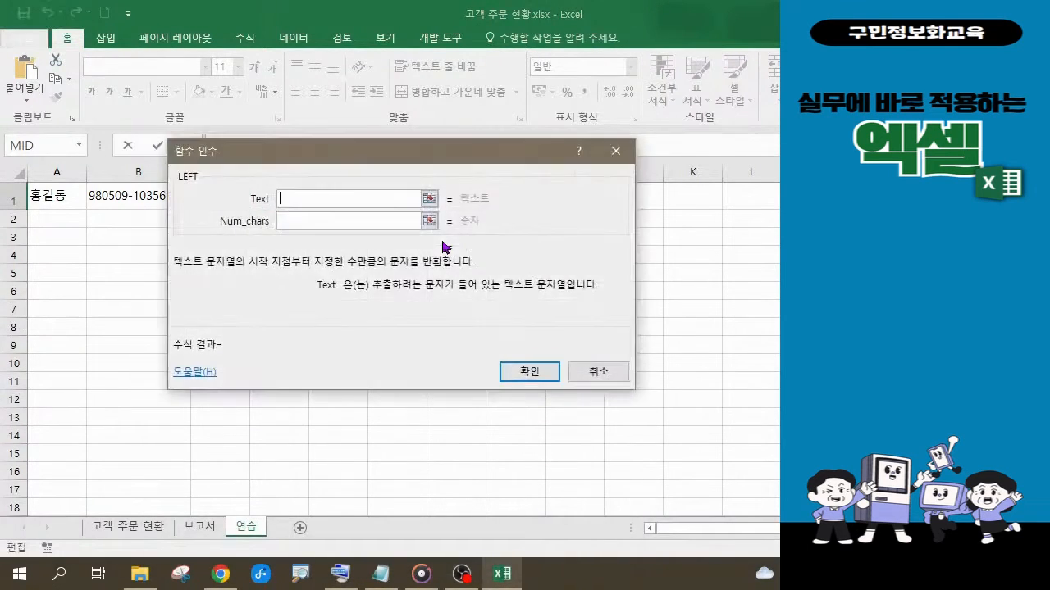
left_click_drag(351, 155, 517, 209)
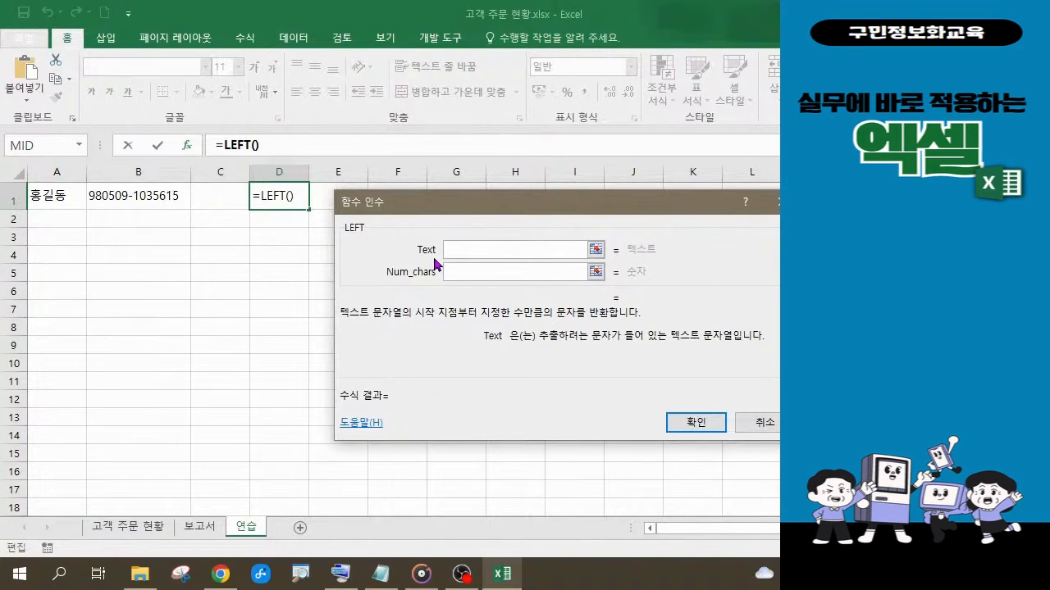
left_click(55, 198)
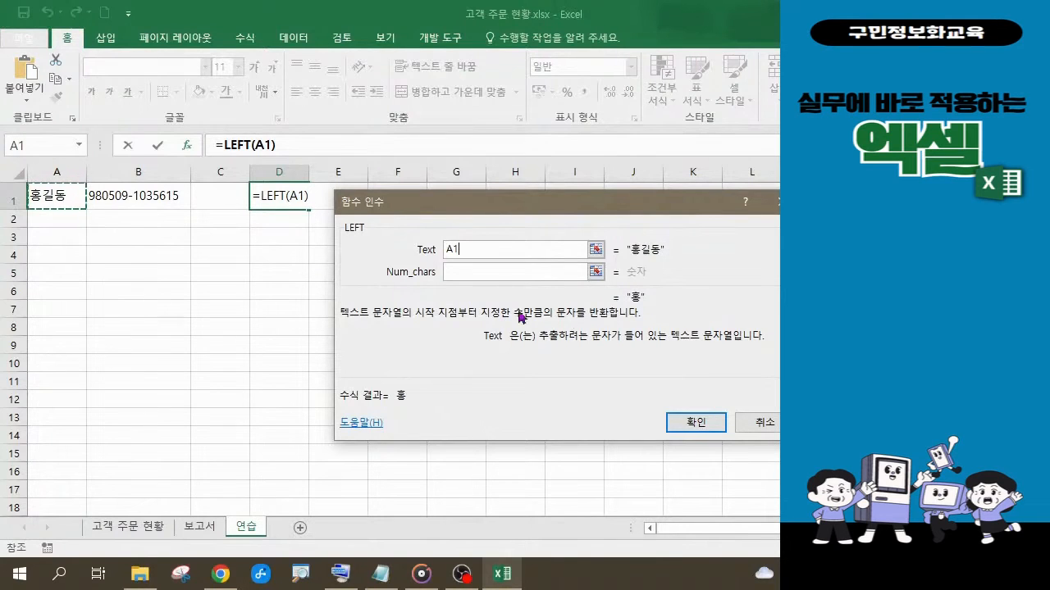
left_click(480, 274)
left_click(469, 273)
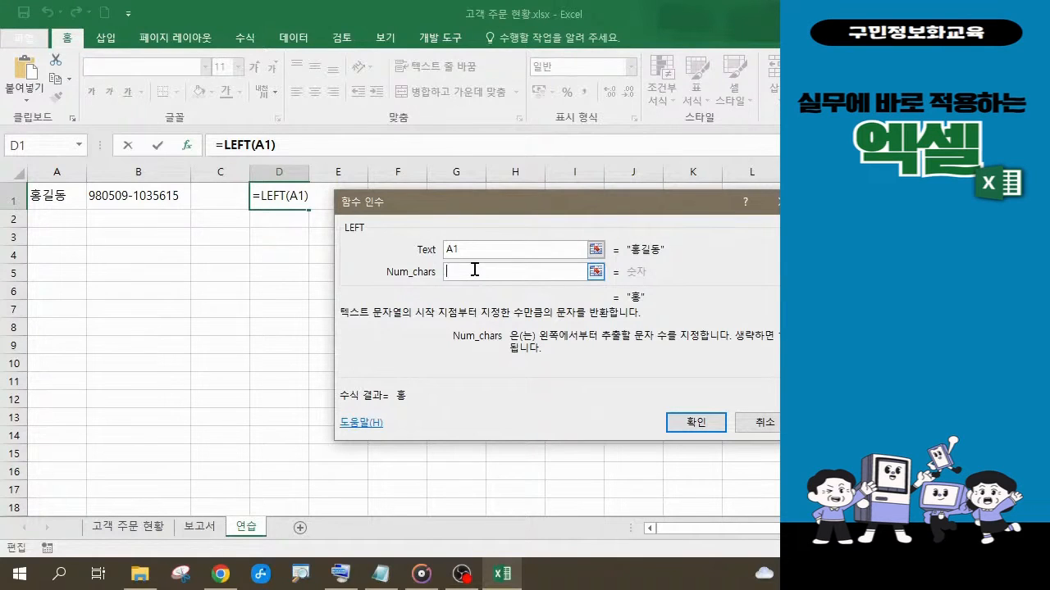
- Set Num_chars to 1 so D1 holds =LEFT(A1,1), showing 홍
type("1")
mouse_move(192, 117)
left_mouse_down()
mouse_move(265, 159)
mouse_move(294, 162)
left_mouse_up()
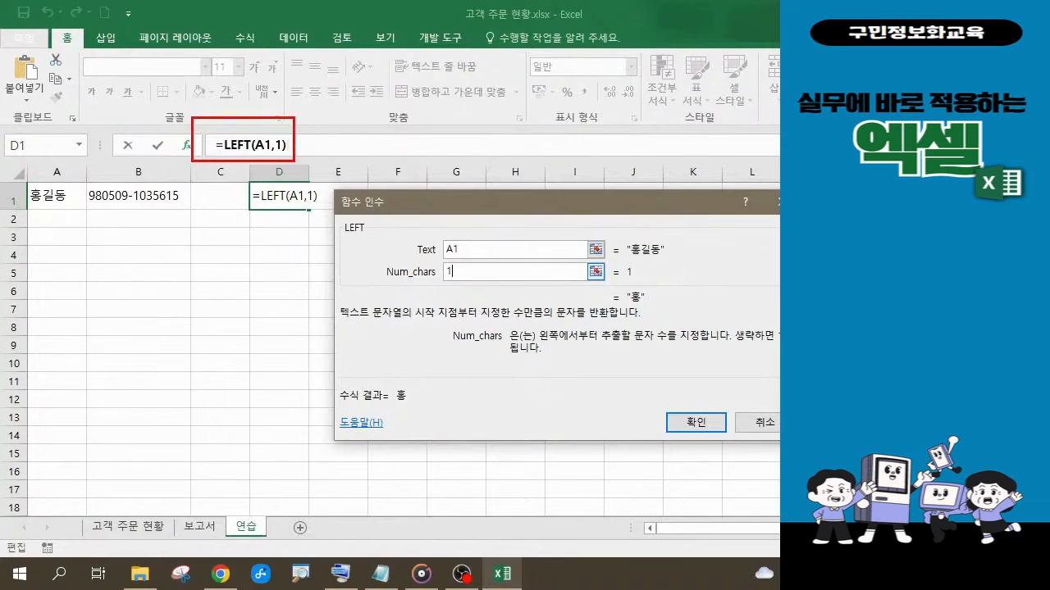
mouse_move(378, 219)
left_mouse_down()
mouse_move(421, 237)
mouse_move(481, 309)
left_mouse_up()
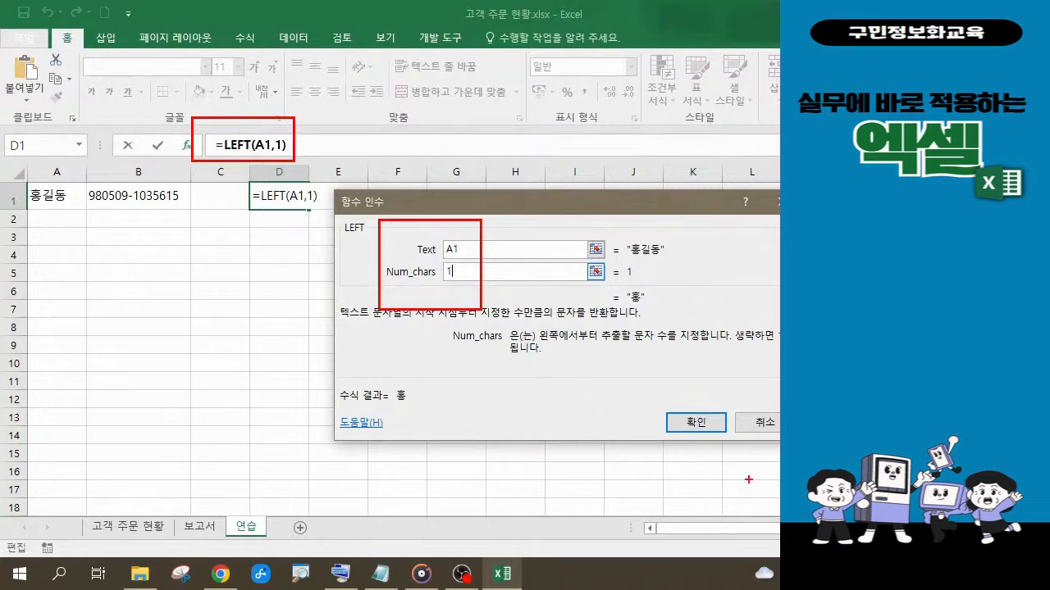
mouse_move(744, 479)
left_mouse_down()
mouse_move(710, 480)
mouse_move(691, 379)
mouse_move(694, 490)
left_mouse_up()
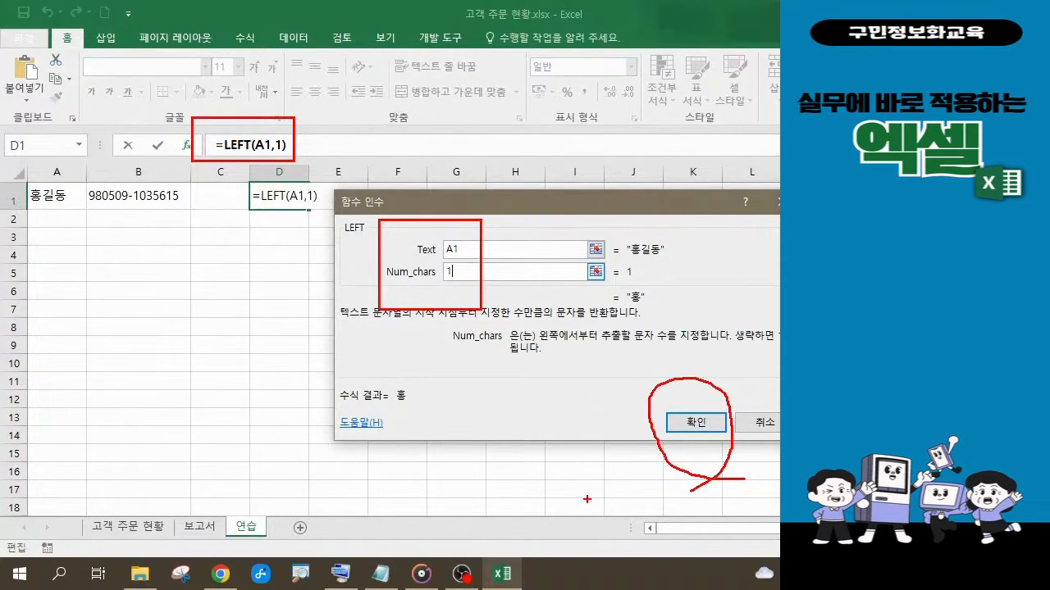
key("Escape")
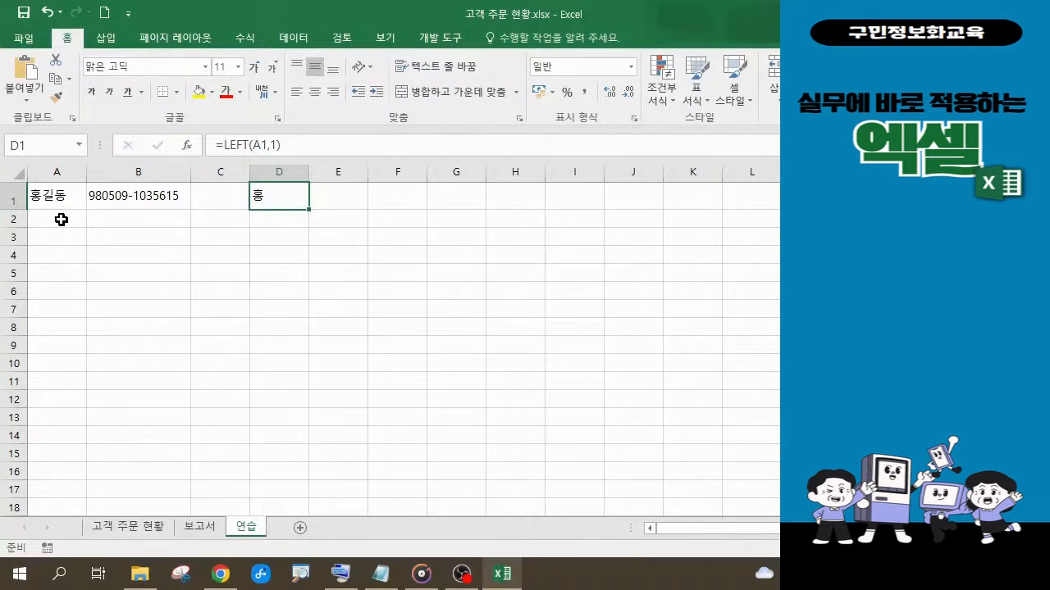
- Reopen D1's =LEFT(A1,1) formula in the formula bar to extend it
left_click(295, 144)
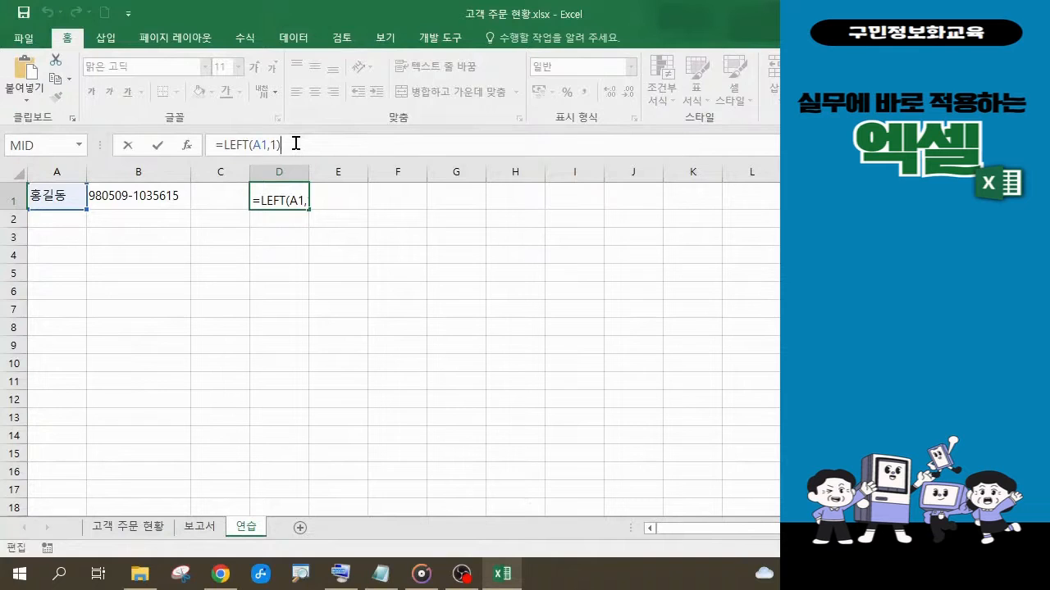
- Extend D1's formula with &"ㅁ and bring up the Hanja special-symbol list
type("&")
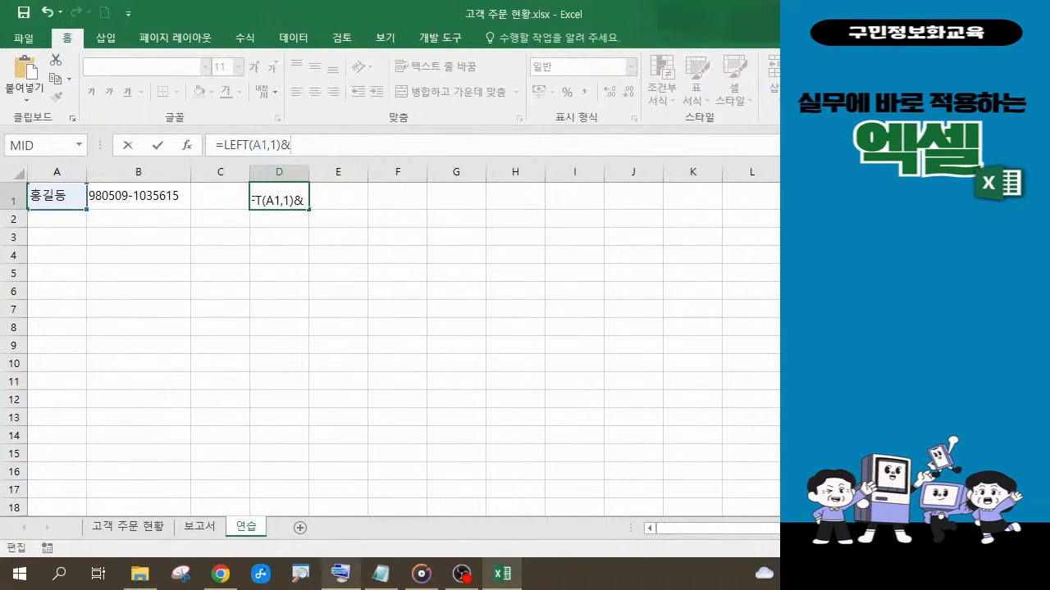
left_click(338, 581)
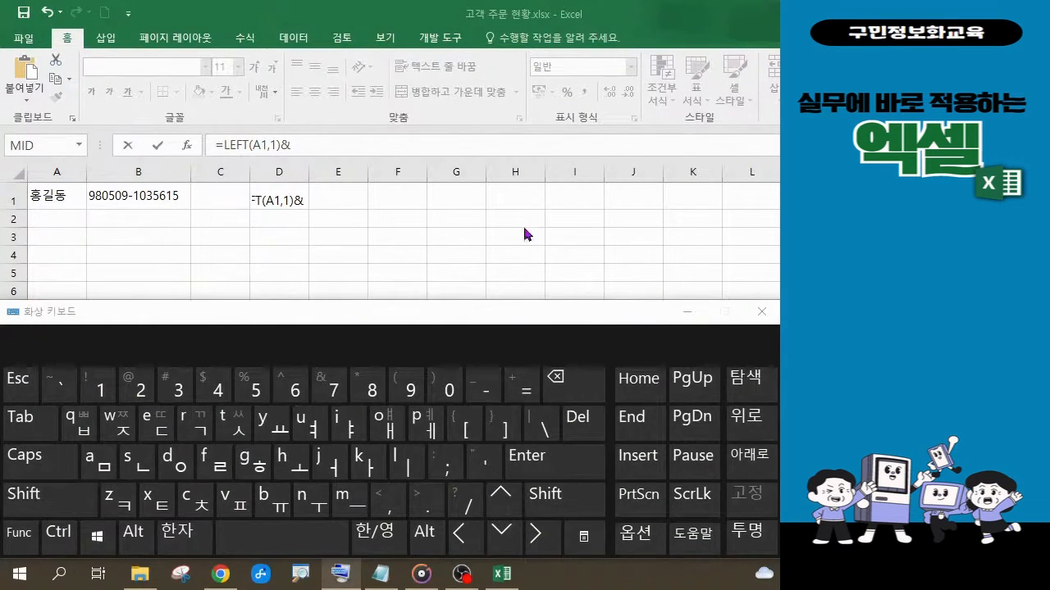
left_click(687, 312)
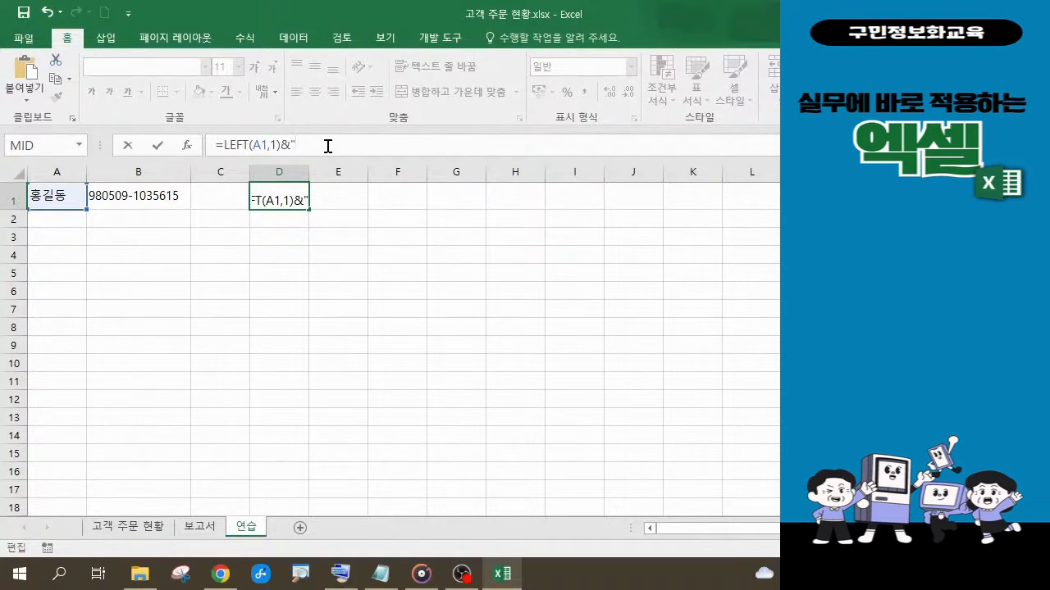
type("ㅁ")
key("Hangul_Hanja")
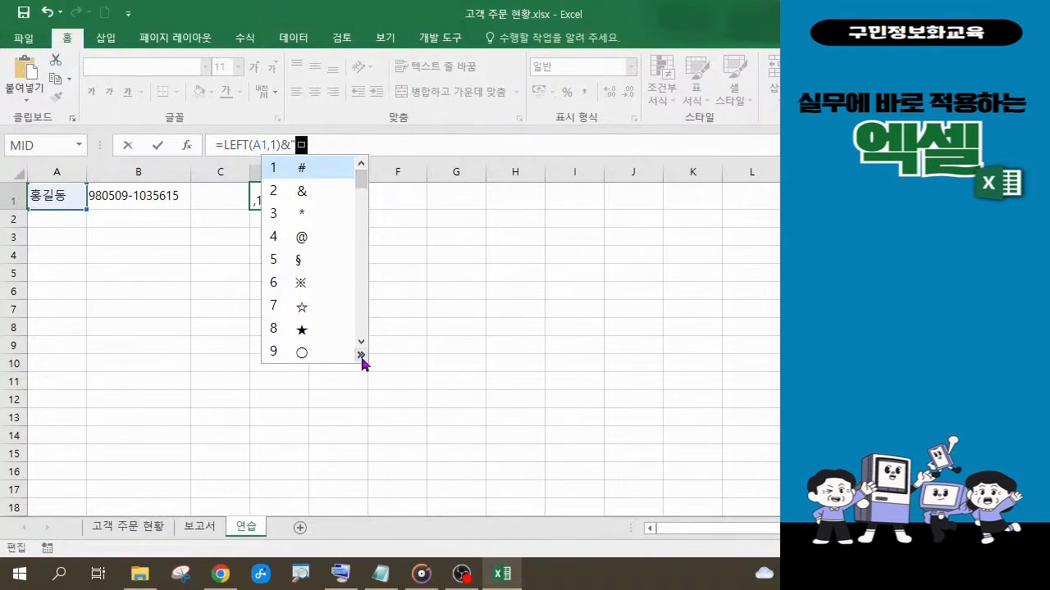
- Pick the hollow circle ○ from the symbol candidates as the masking character
left_click(303, 354)
left_click(302, 354)
left_click(303, 354)
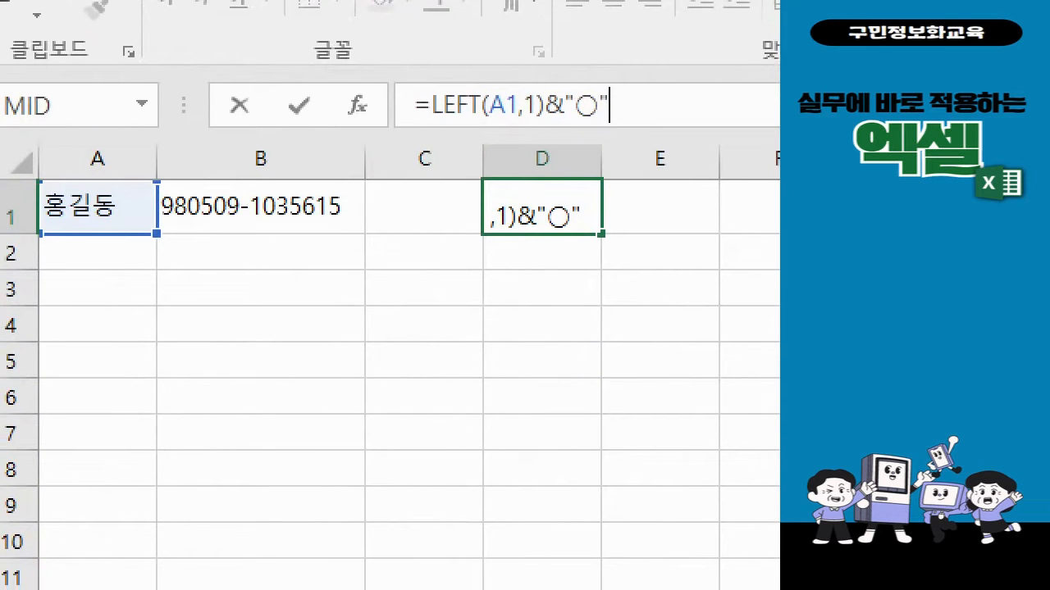
- Commit =LEFT(A1,1)&"○" in D1 and check that it shows 홍○
left_click_drag(376, 61, 637, 149)
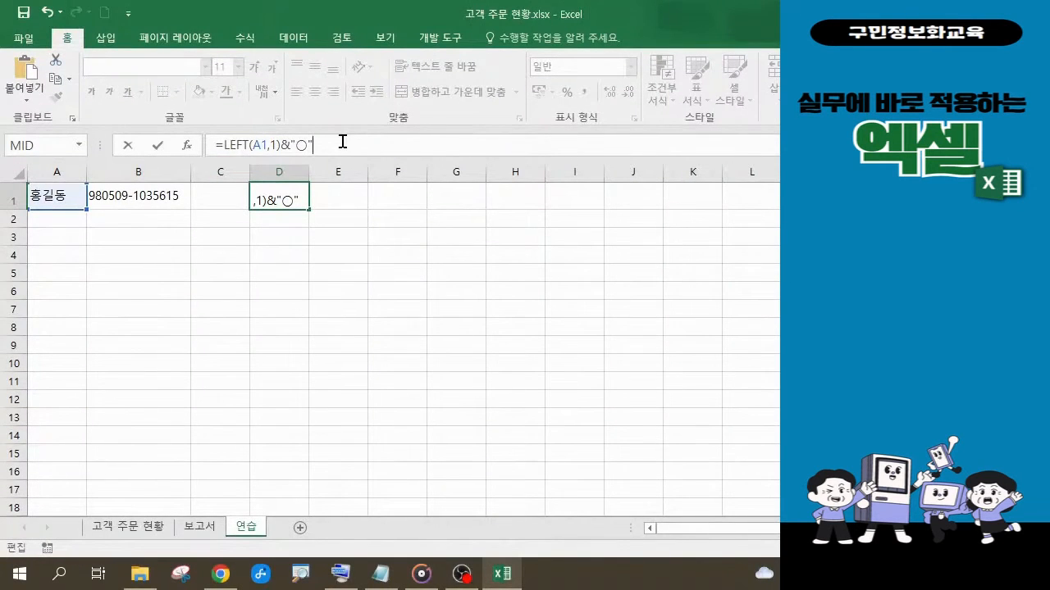
key("Return")
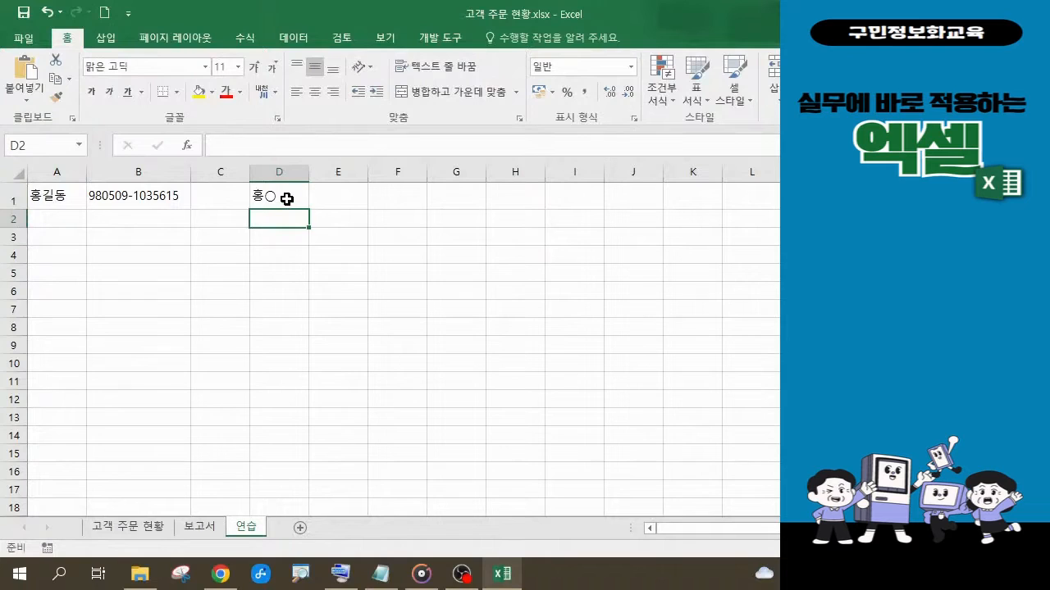
left_click(287, 201)
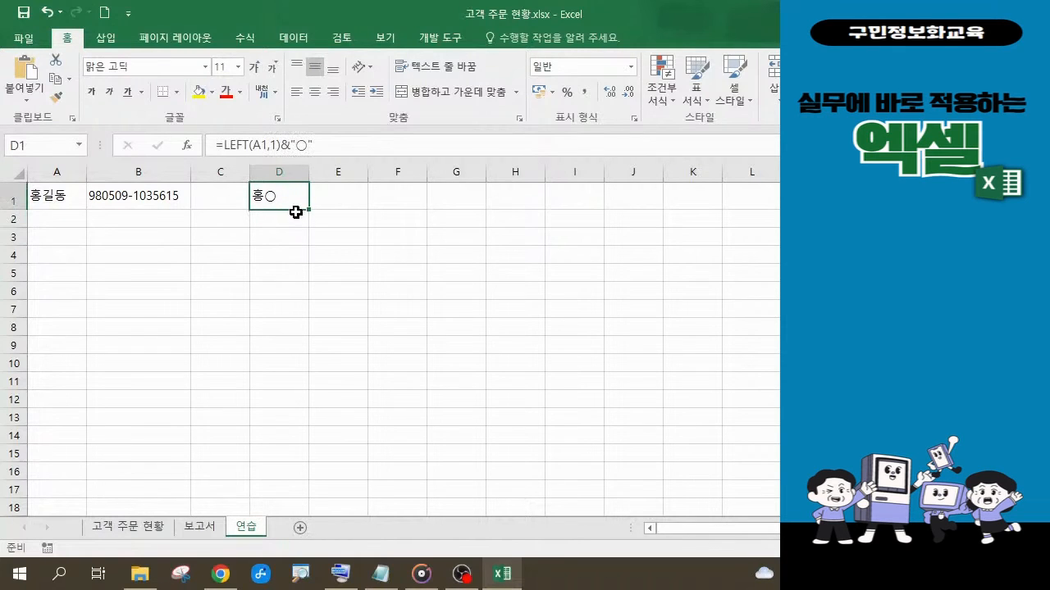
- Append &RIGHT( to D1's formula via autocomplete and bring up RIGHT's argument dialog
left_click(328, 143)
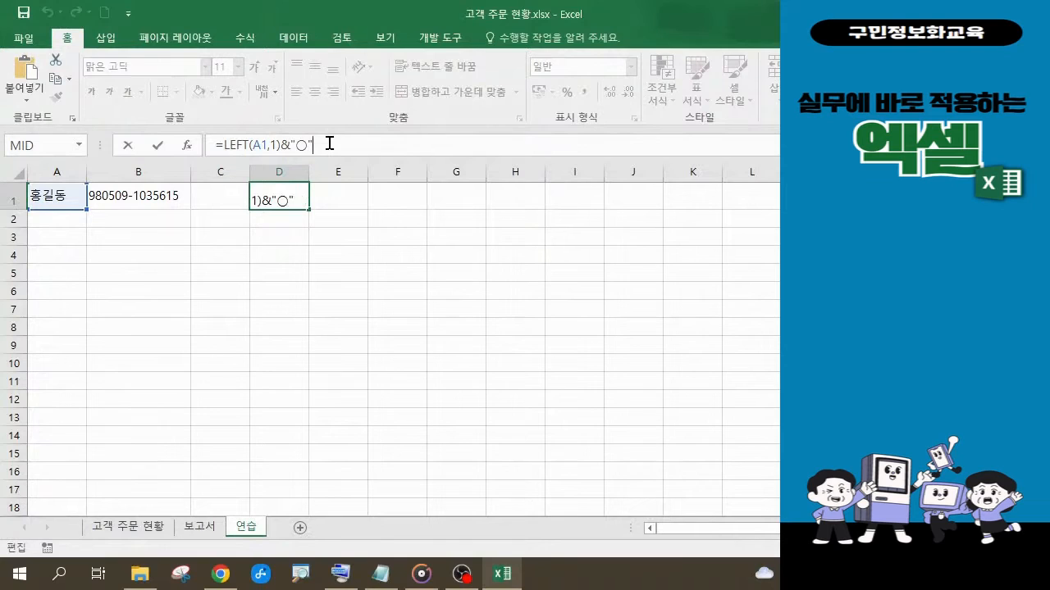
type("&")
type("ri")
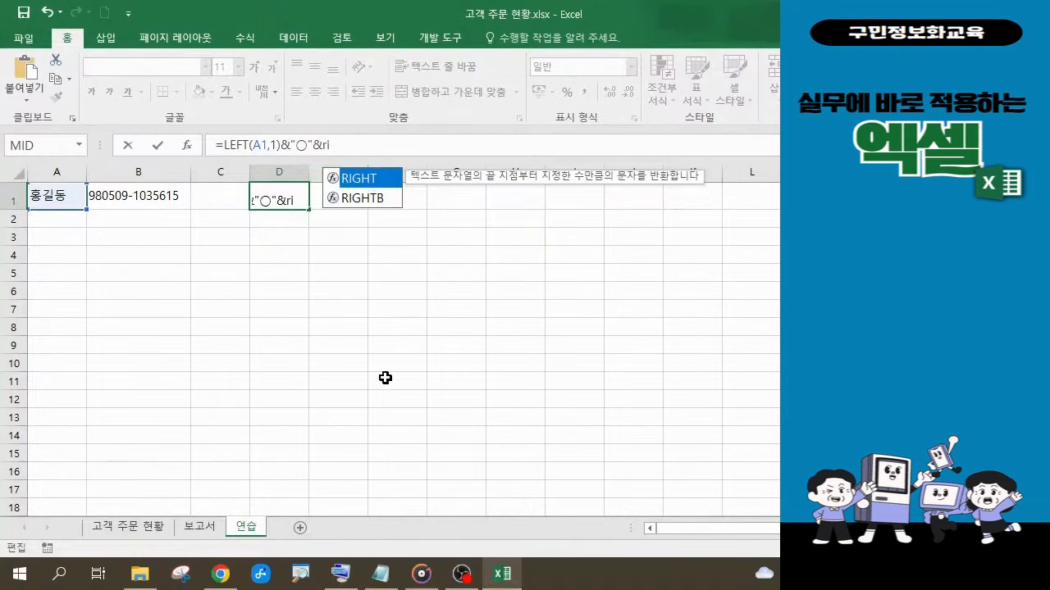
double_click(374, 185)
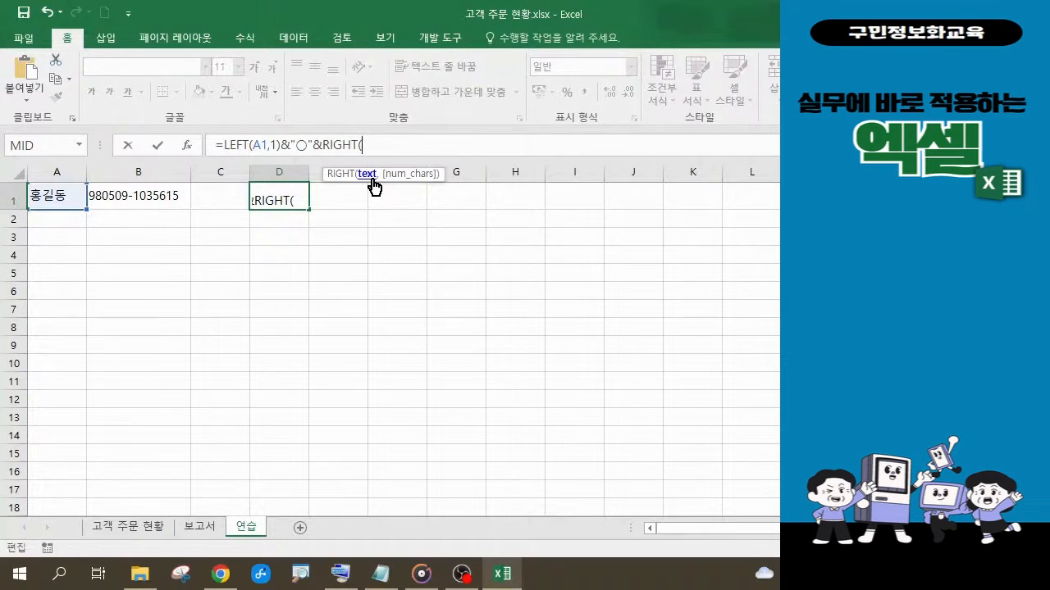
key("ctrl+a")
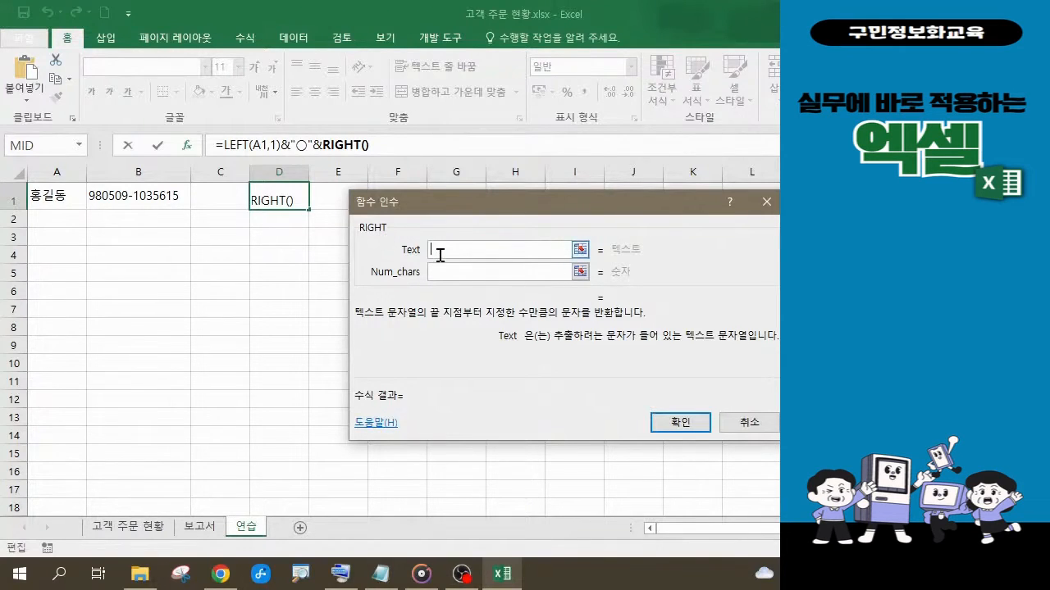
- Set RIGHT's Text to A1 and Num_chars to 1, previewing 홍○동
left_click(59, 197)
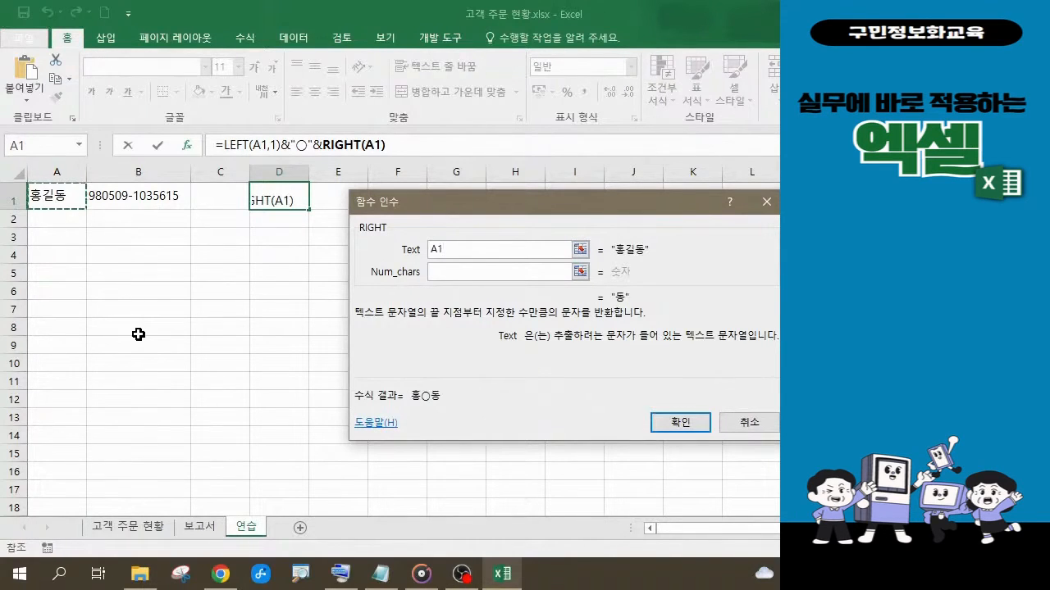
left_click(449, 270)
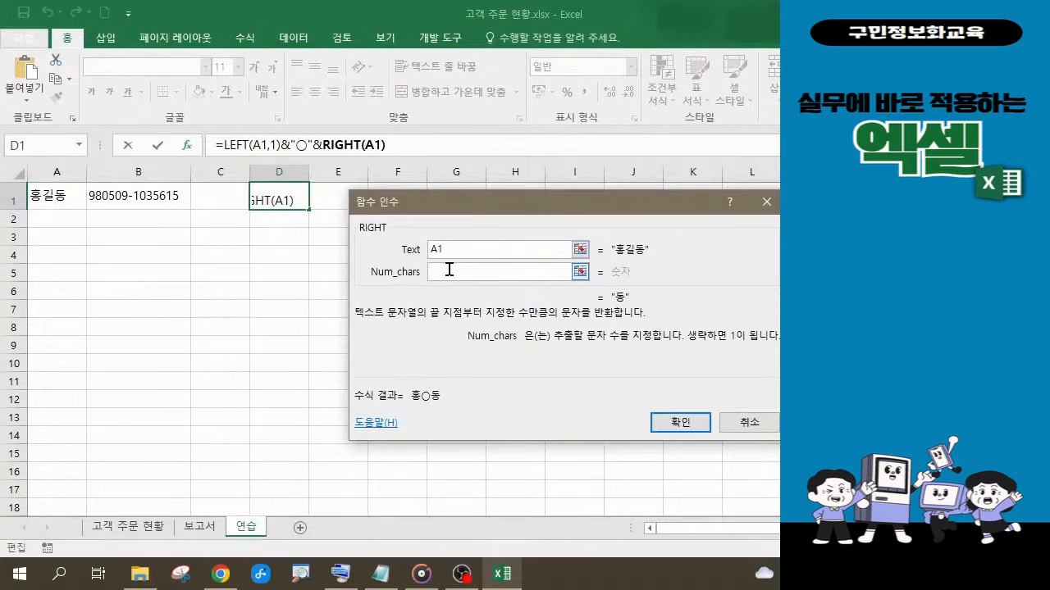
type("1")
left_click_drag(193, 120, 414, 169)
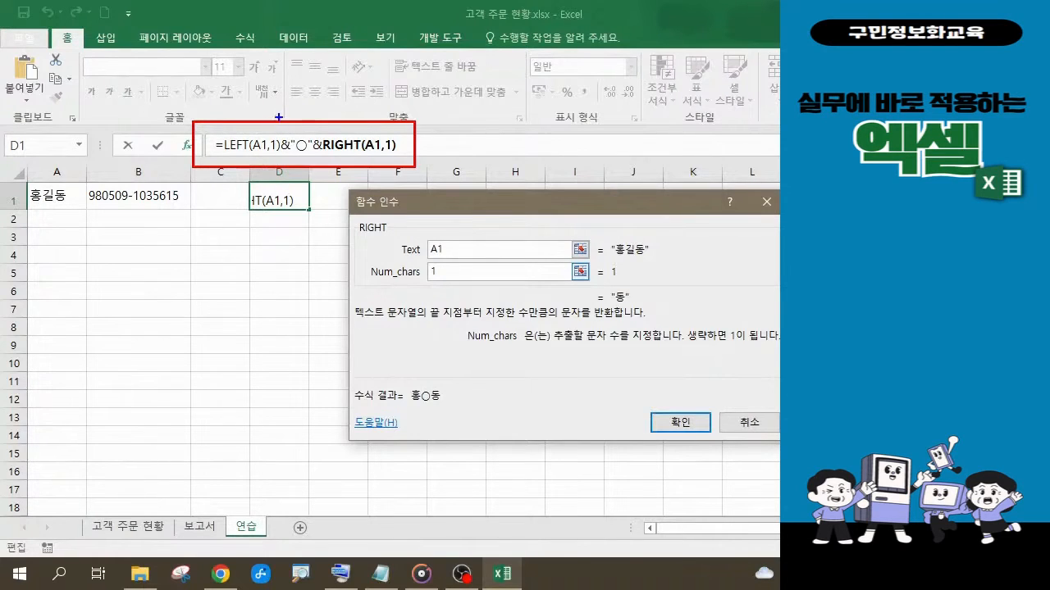
left_click_drag(280, 112, 280, 163)
left_click_drag(322, 115, 321, 169)
left_click_drag(302, 158, 290, 193)
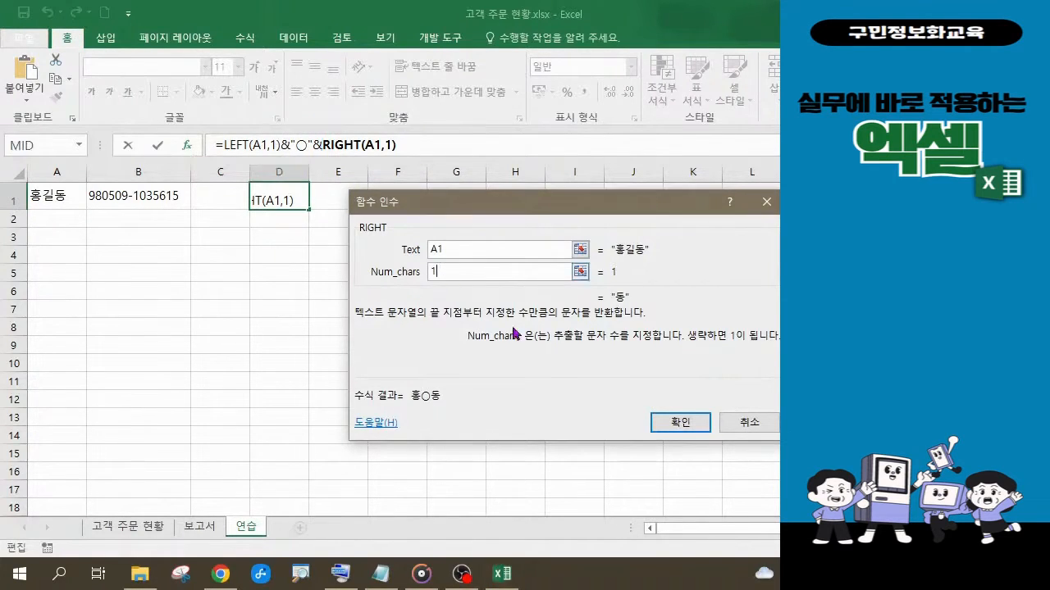
- Commit =LEFT(A1,1)&"○"&RIGHT(A1,1) so D1 shows 홍○동, then select F1
left_click(677, 423)
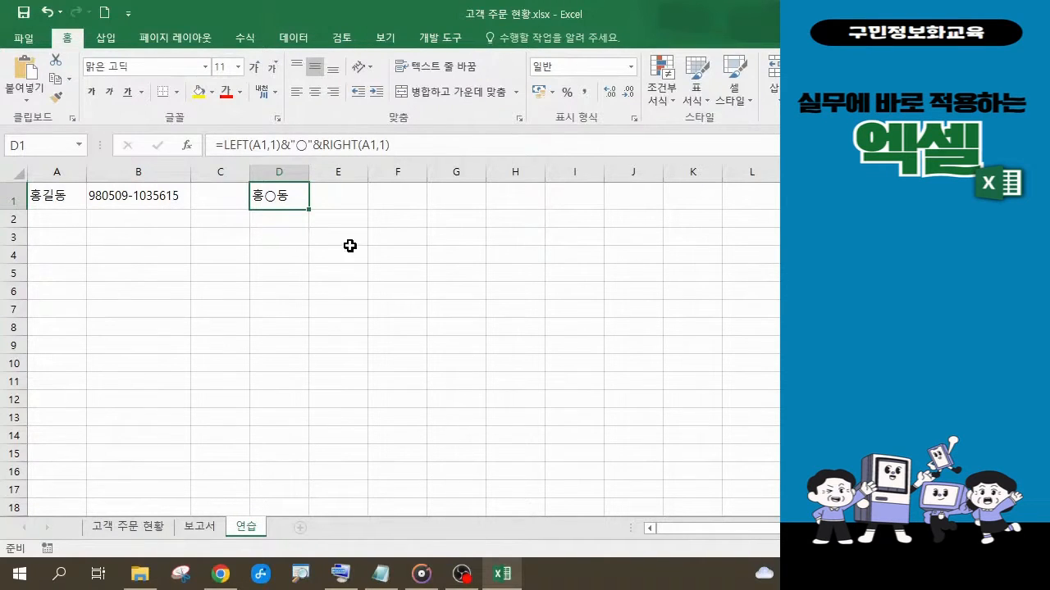
left_click(402, 197)
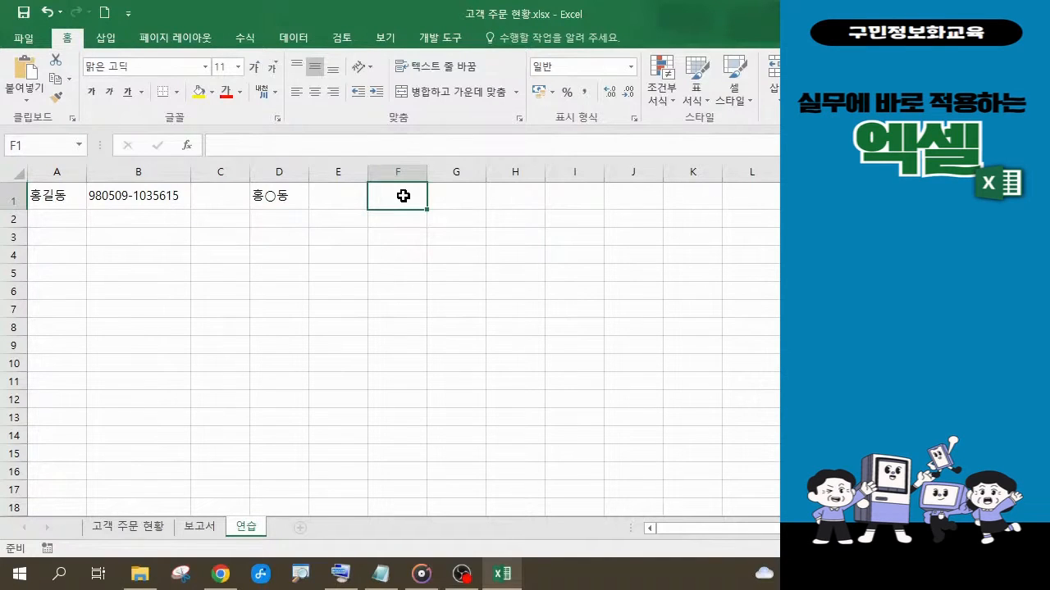
- Start =MID( in F1 from the autocomplete list and bring up MID's argument dialog
type("=")
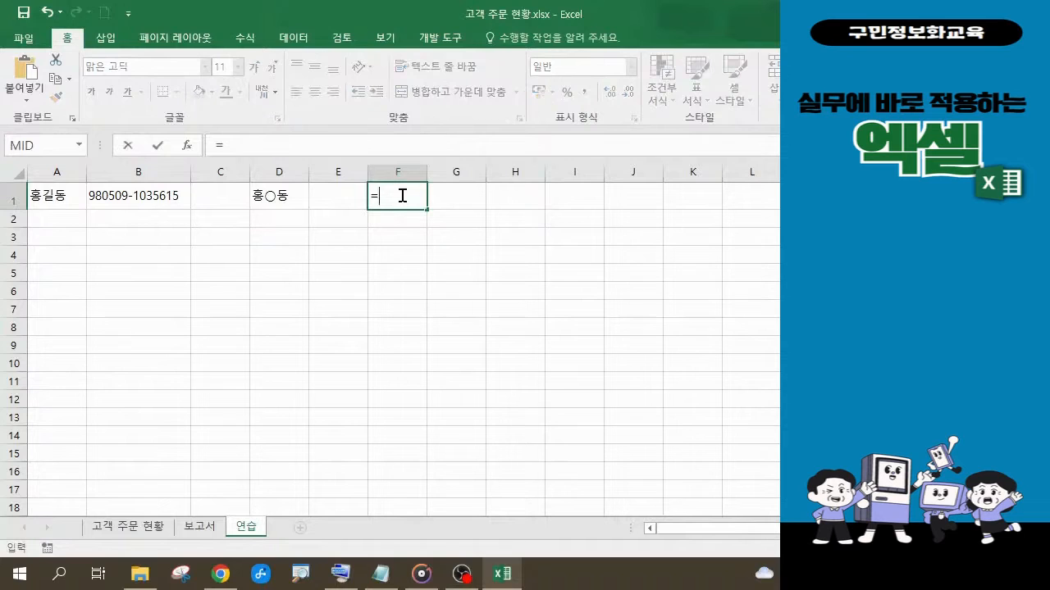
type("m")
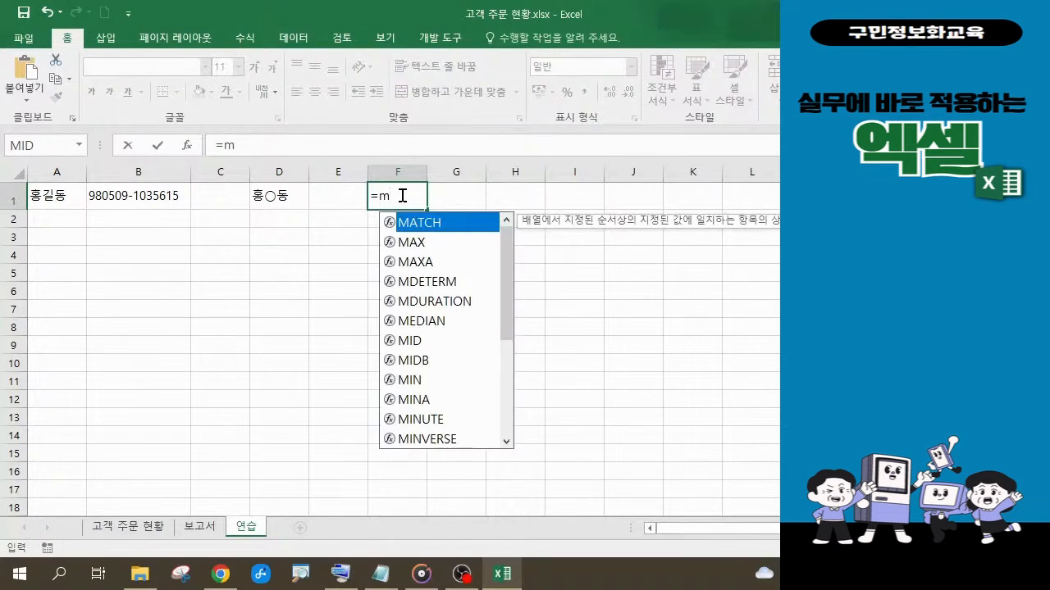
left_click(408, 348)
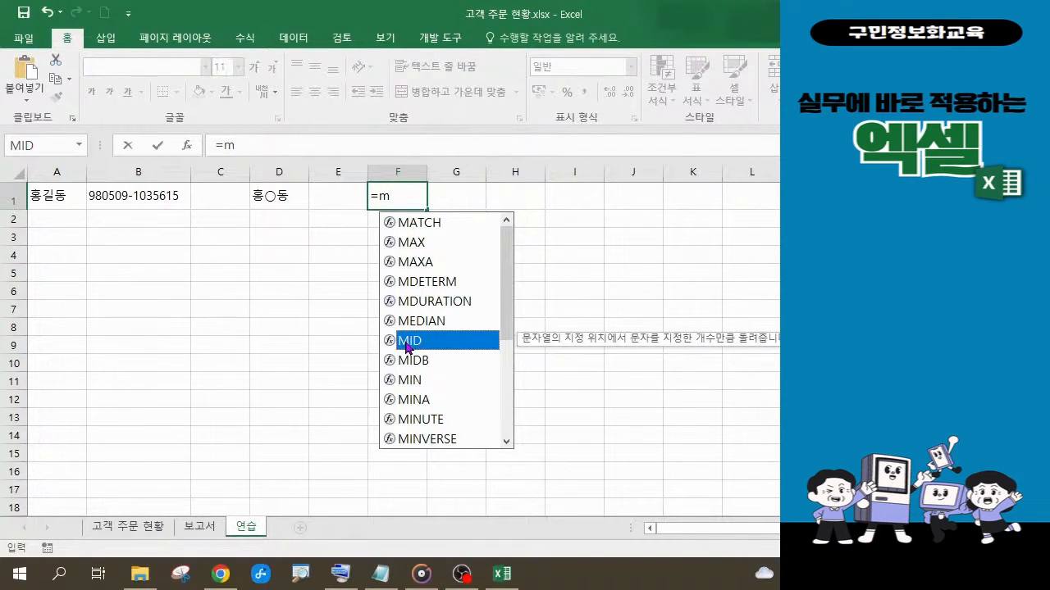
double_click(408, 341)
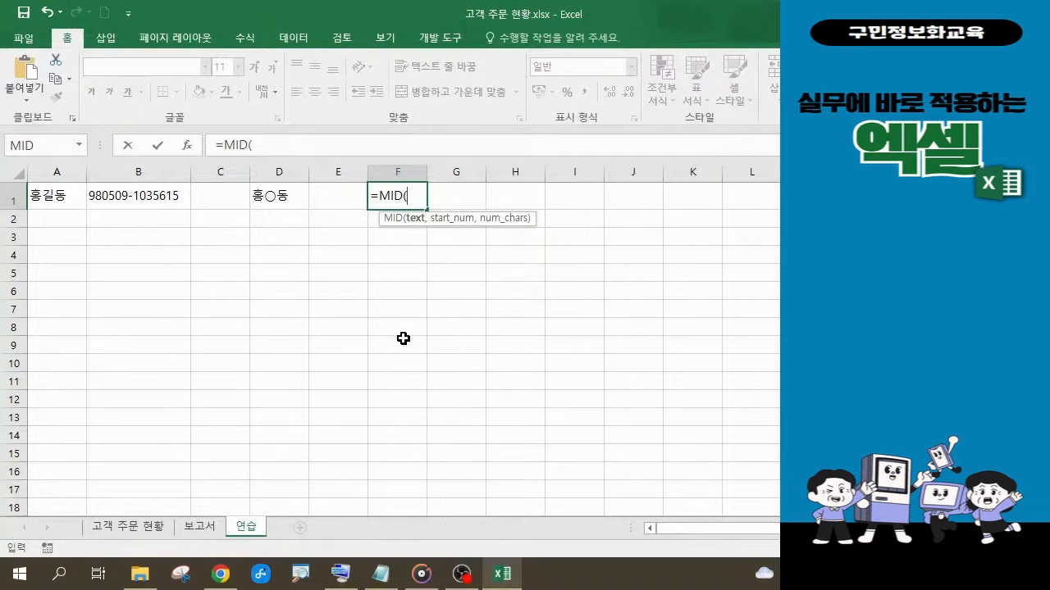
key("ctrl+a")
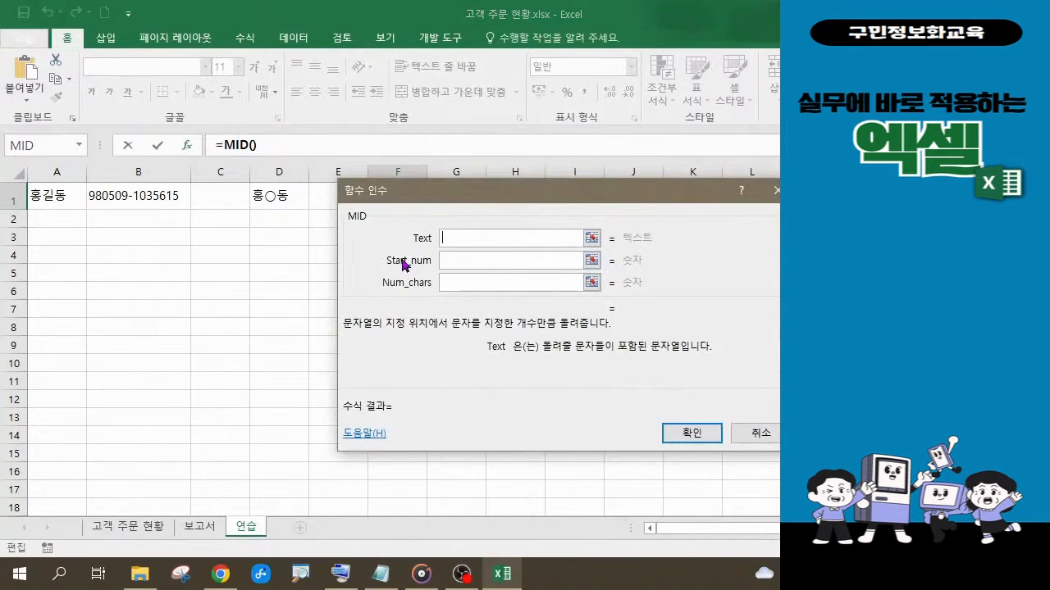
- Set MID's Text to A1, Start_num to 2 and Num_chars to 2
left_click_drag(423, 199, 394, 256)
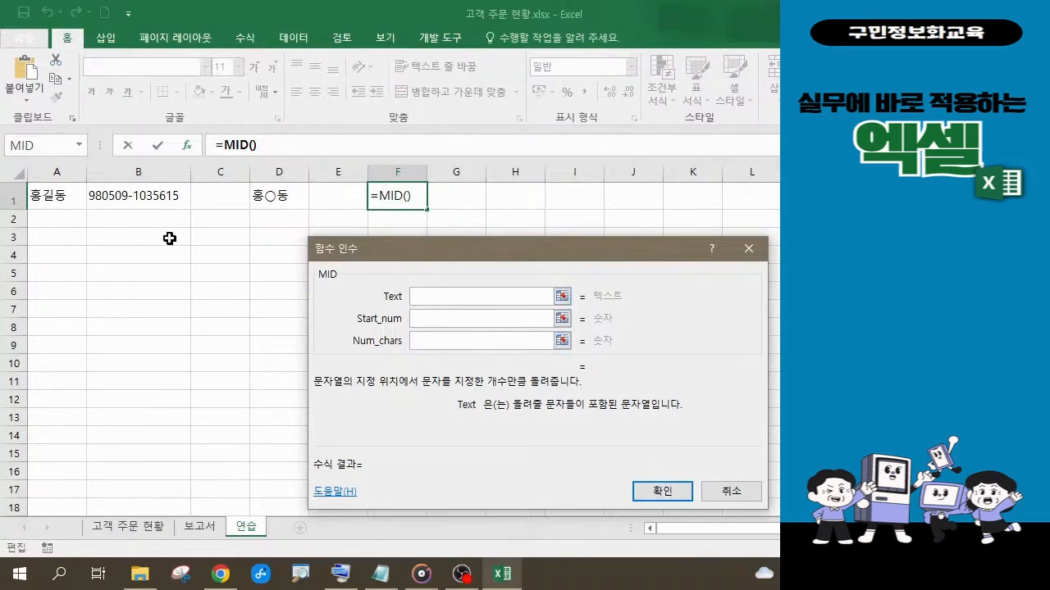
left_click(57, 198)
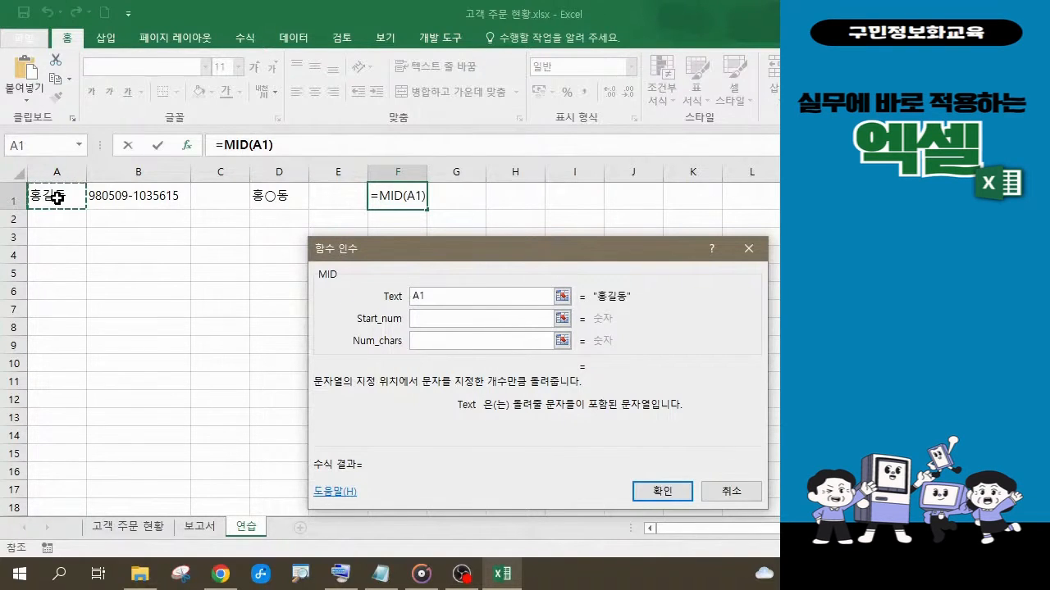
left_click(426, 319)
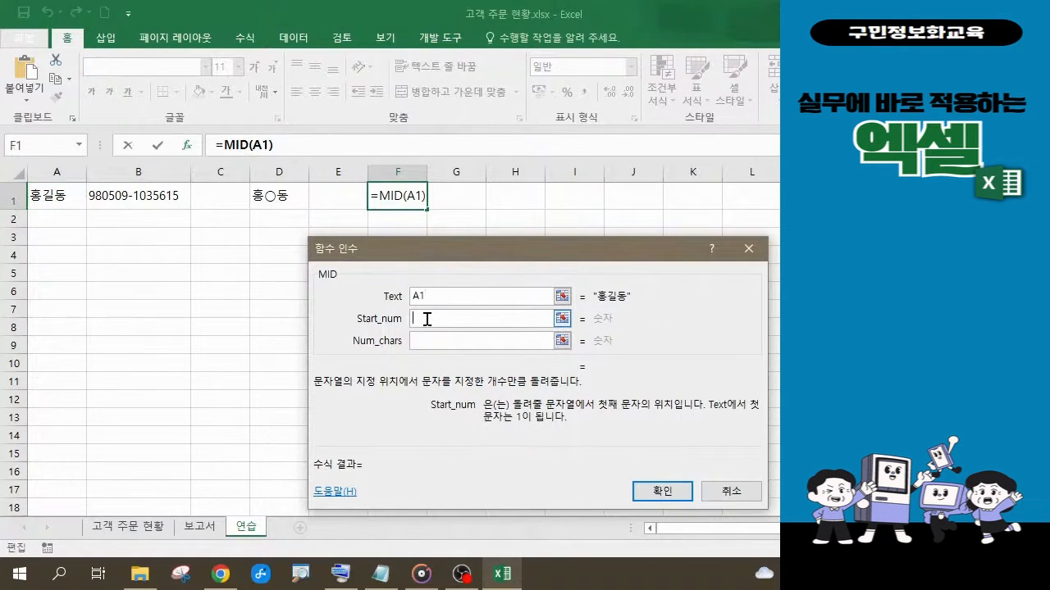
type("2")
left_click(430, 340)
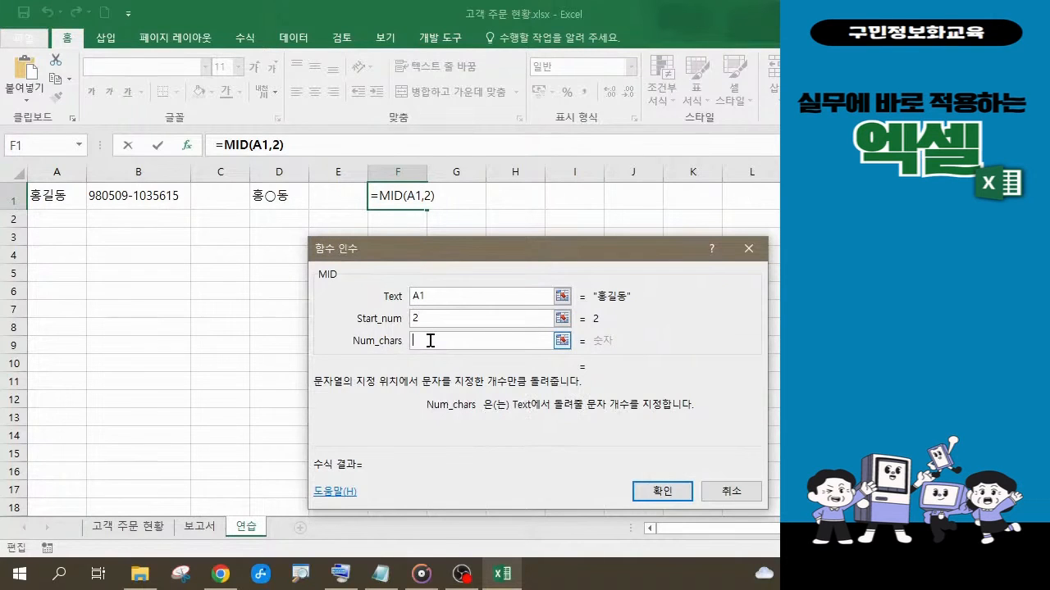
type("2")
- Confirm =MID(A1,2,2) in F1 so it displays 길동
left_click_drag(187, 121, 311, 163)
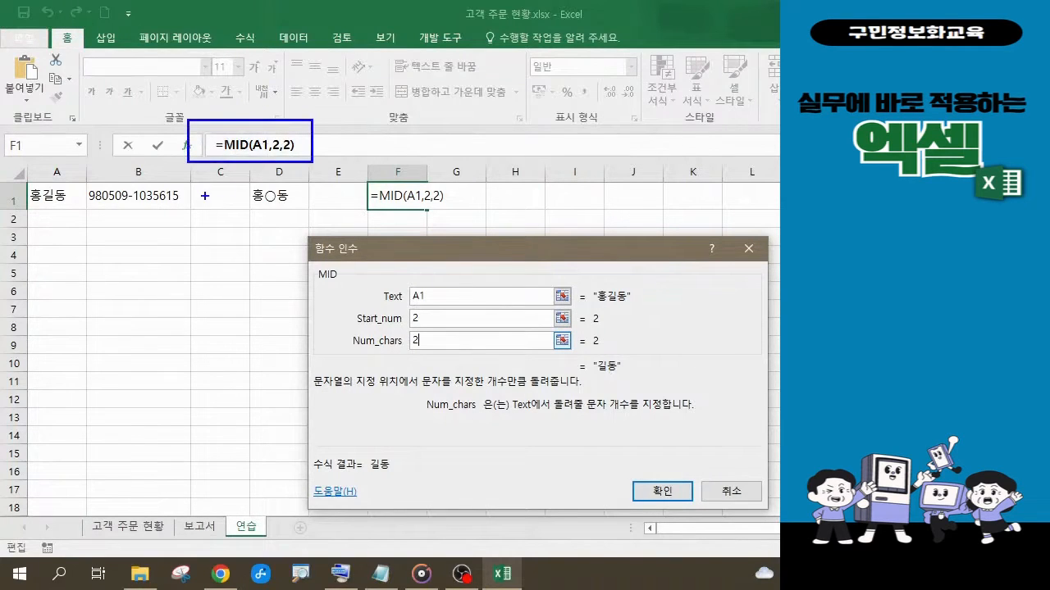
mouse_move(23, 214)
left_mouse_down()
mouse_move(84, 219)
mouse_move(49, 187)
mouse_move(79, 216)
mouse_move(49, 214)
mouse_move(74, 211)
left_mouse_up()
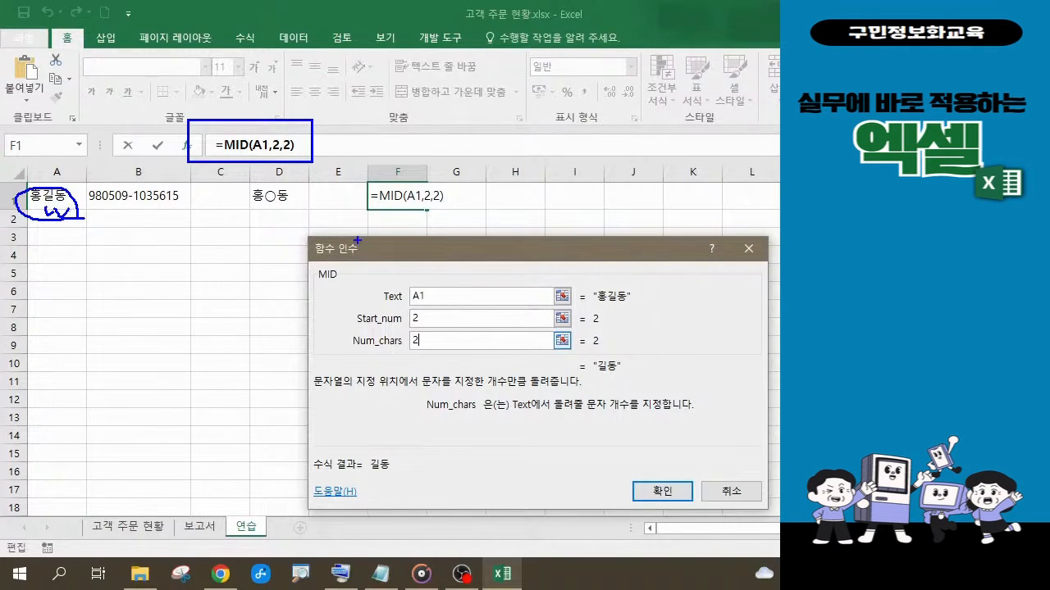
left_click_drag(380, 252, 434, 354)
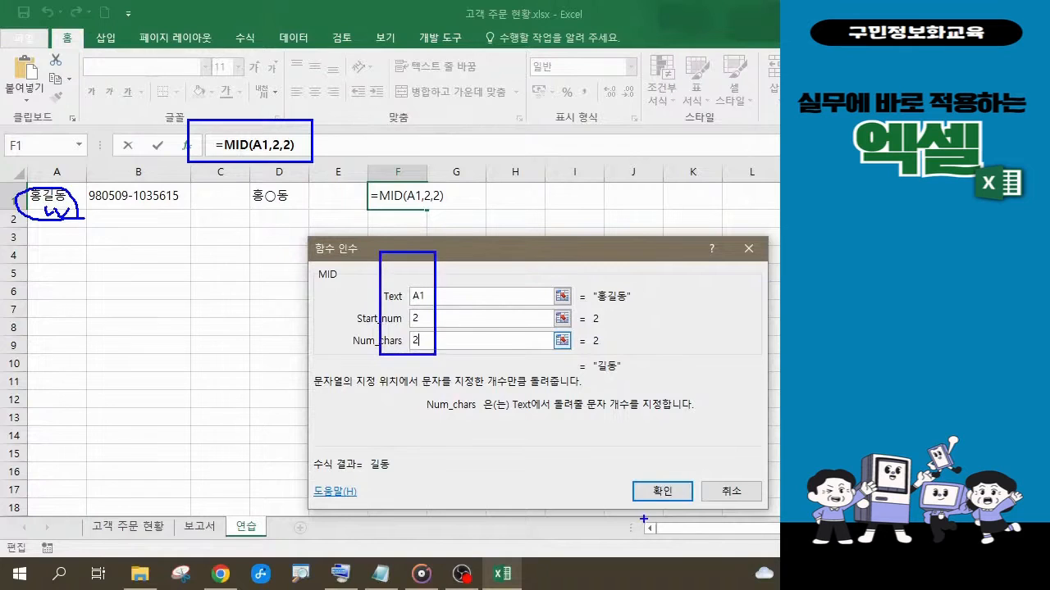
mouse_move(652, 497)
left_mouse_down()
mouse_move(630, 505)
mouse_move(669, 443)
mouse_move(660, 492)
left_mouse_up()
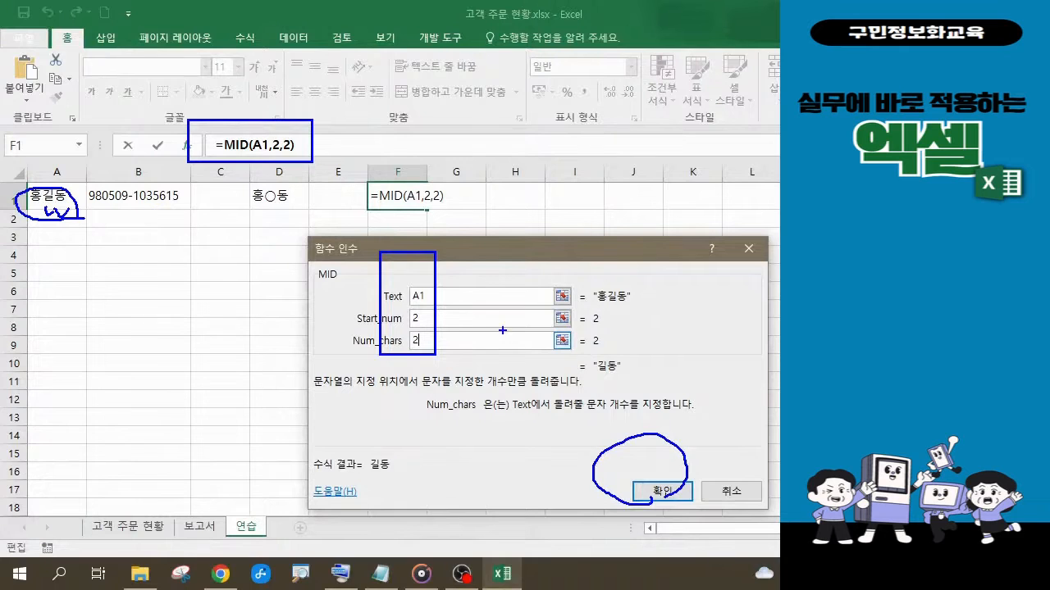
left_click(664, 492)
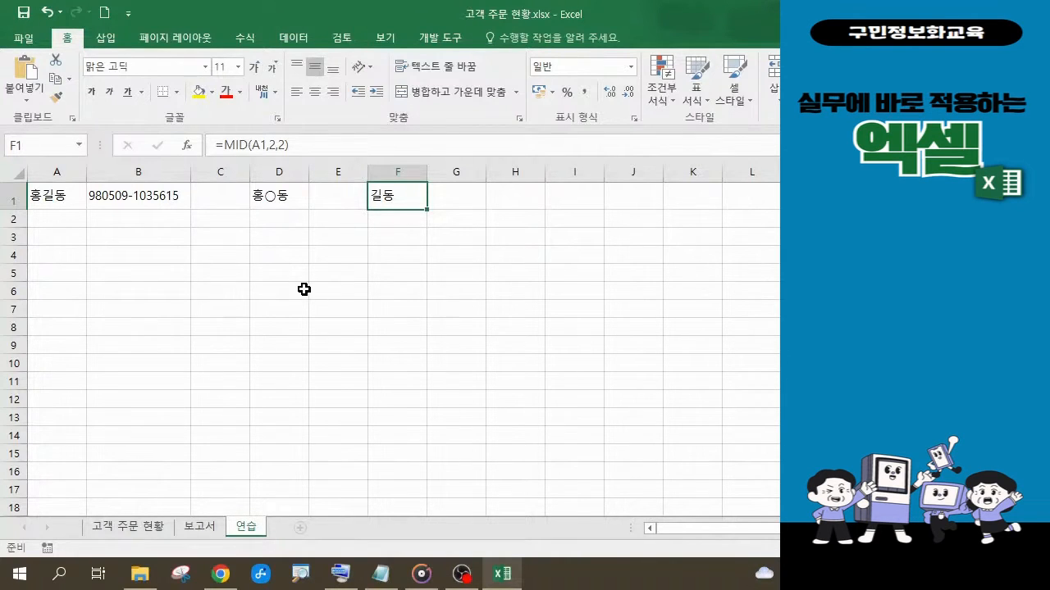
left_click(270, 200)
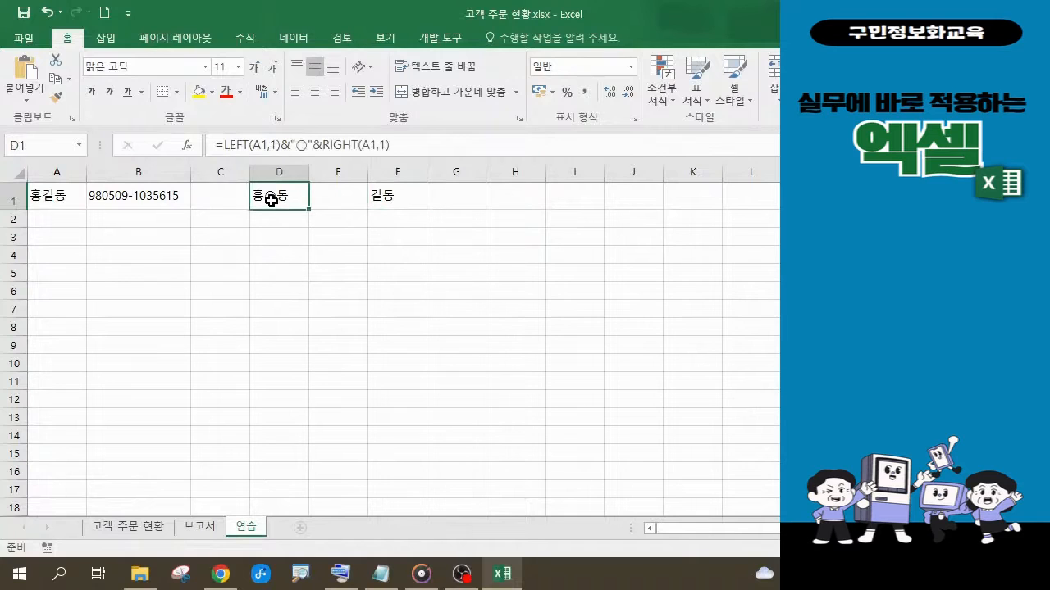
left_click(413, 202)
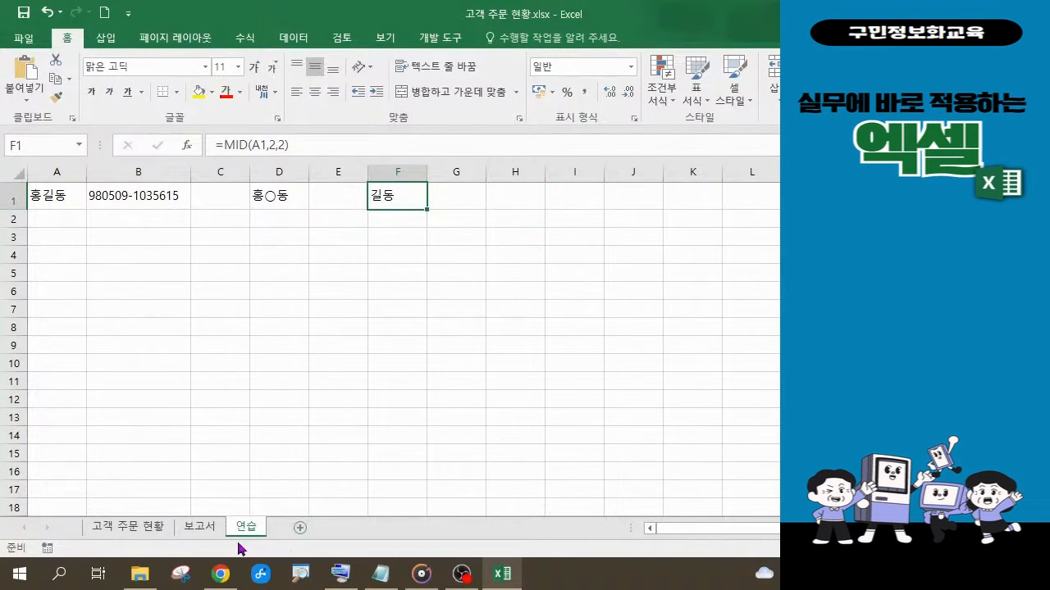
left_click(131, 533)
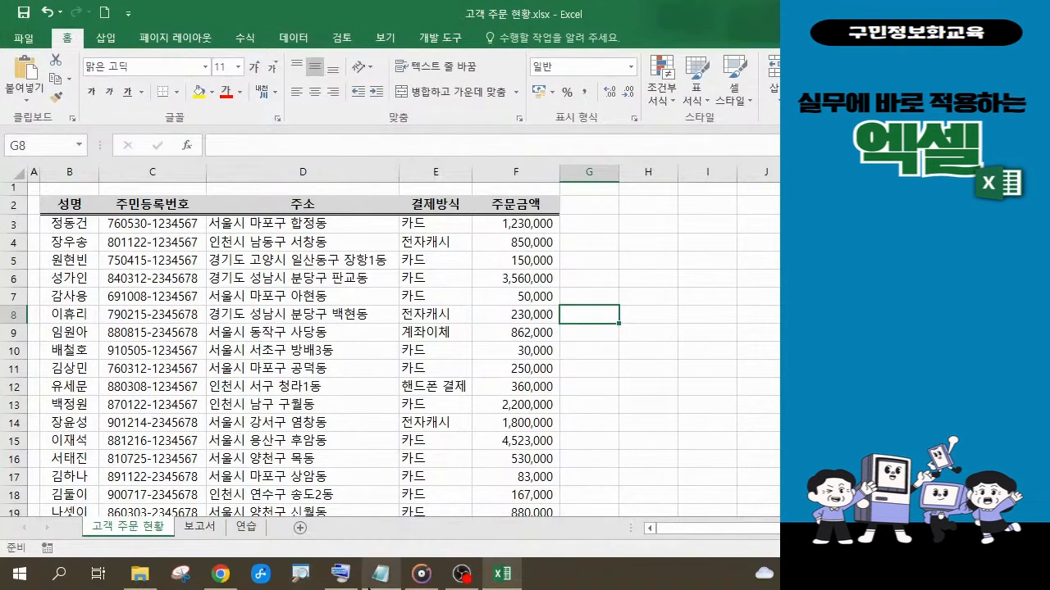
left_click(383, 580)
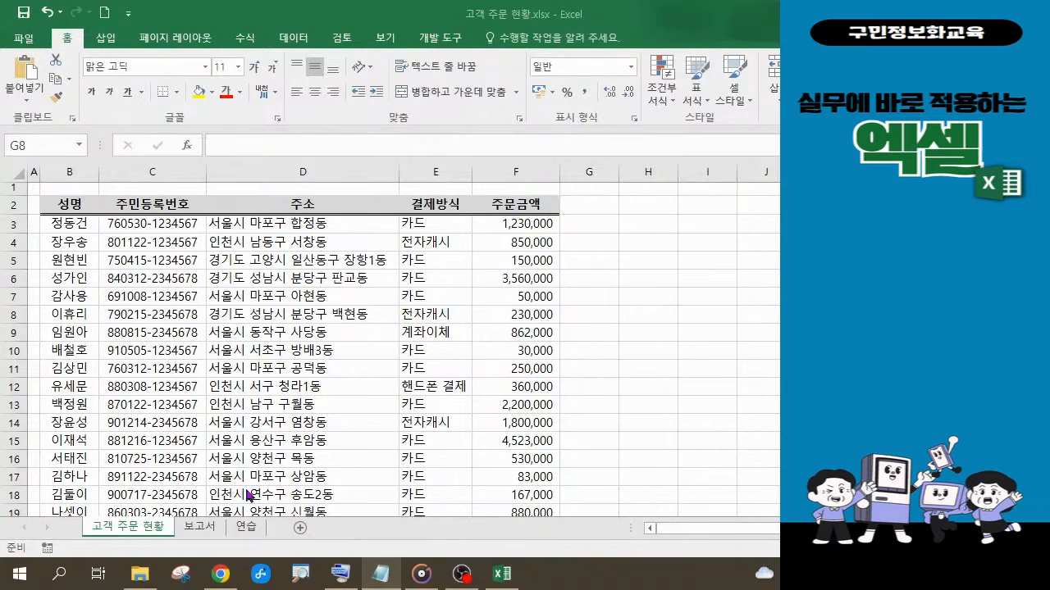
left_click(202, 529)
- Go to the 보고서 sheet and select cell B3 for the first customer name
left_click(202, 529)
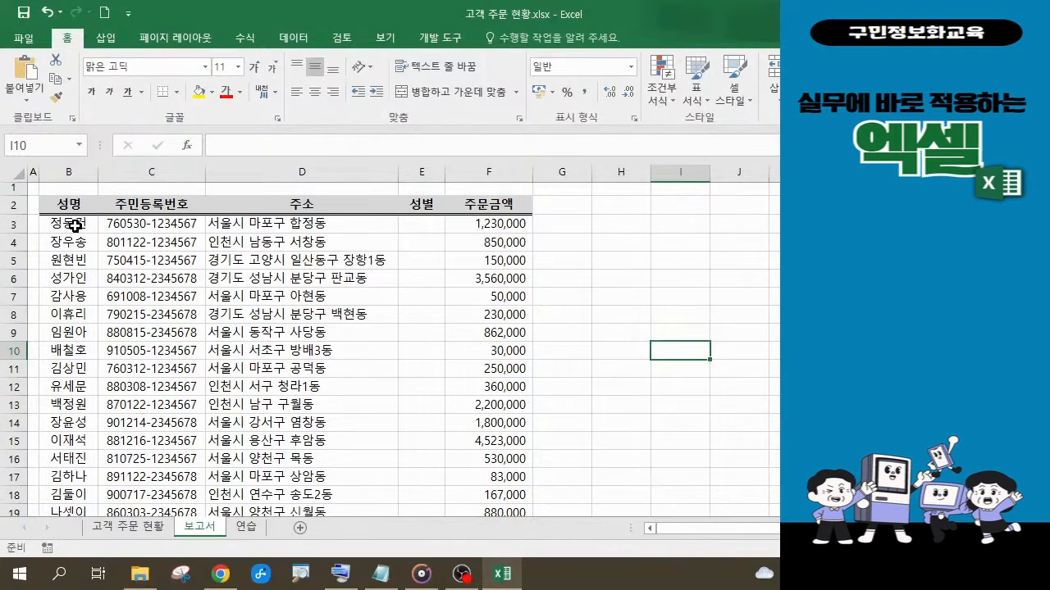
left_click(74, 225)
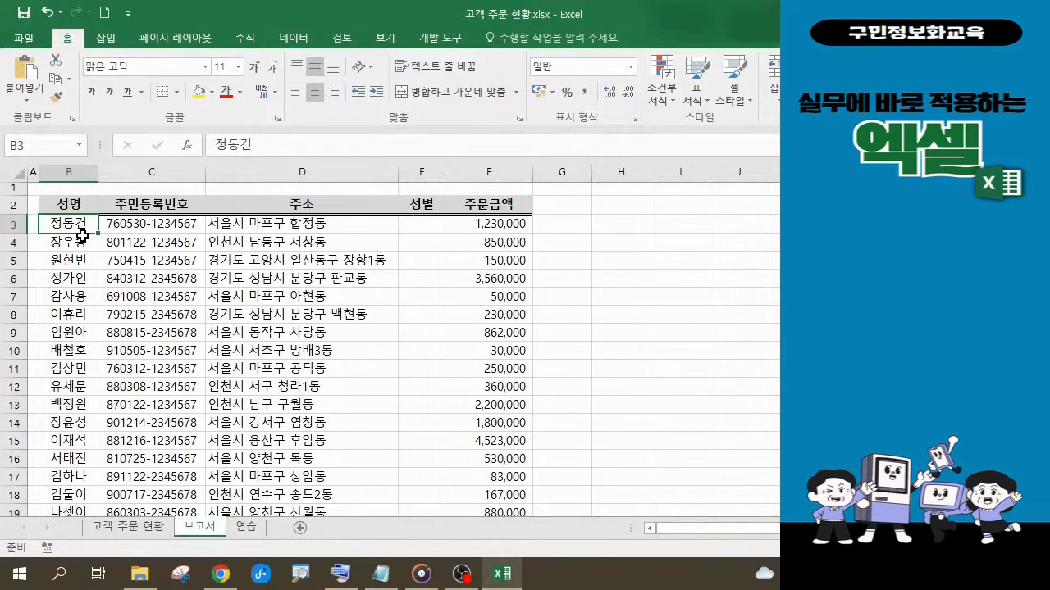
- Start =LEFT( in B3 from the autocomplete list and open its Function Arguments dialog
type("=")
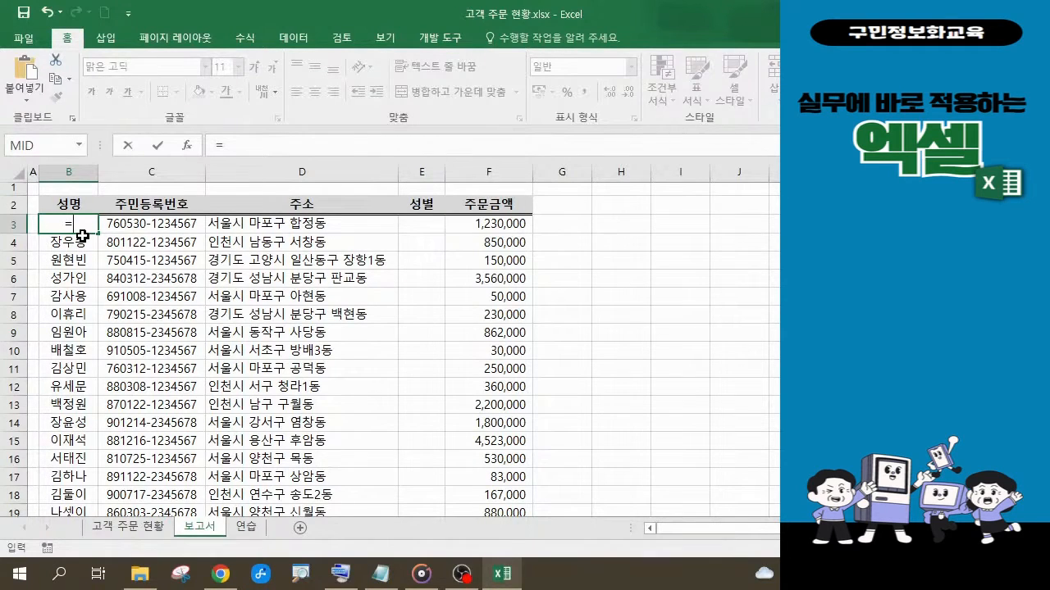
type("l")
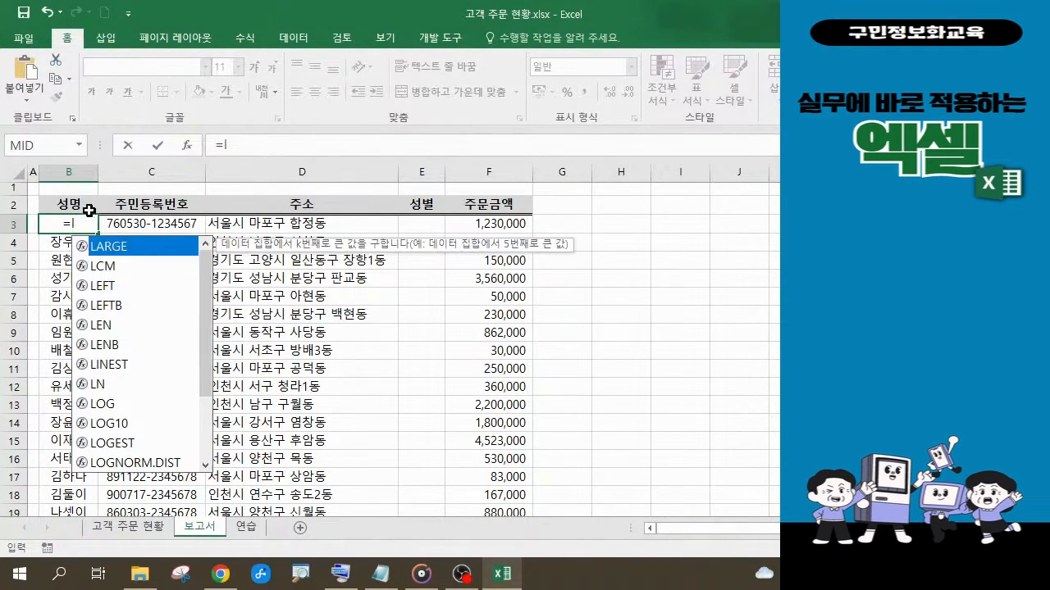
left_click(109, 293)
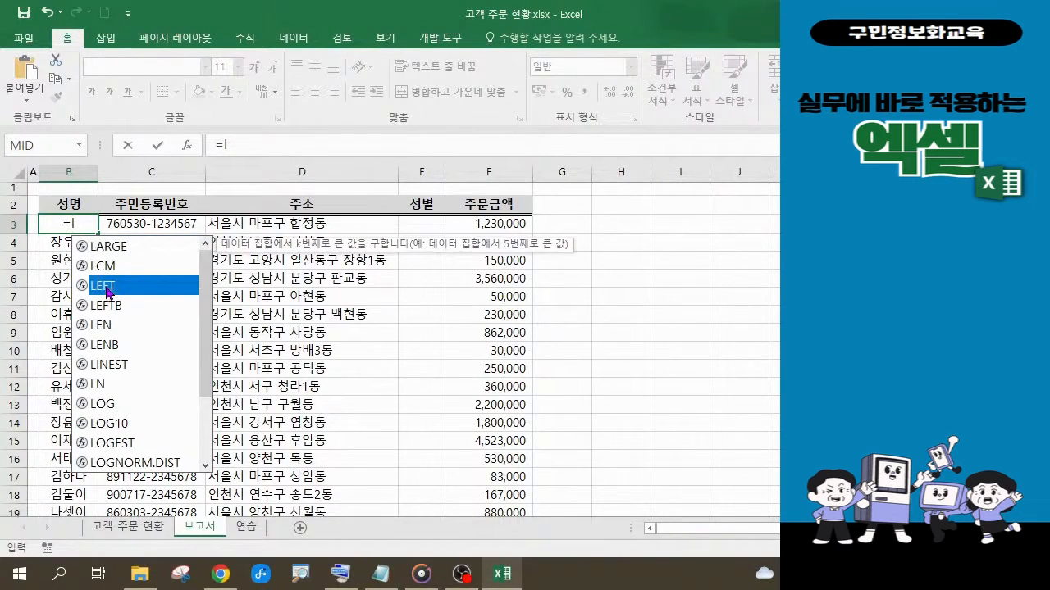
double_click(141, 287)
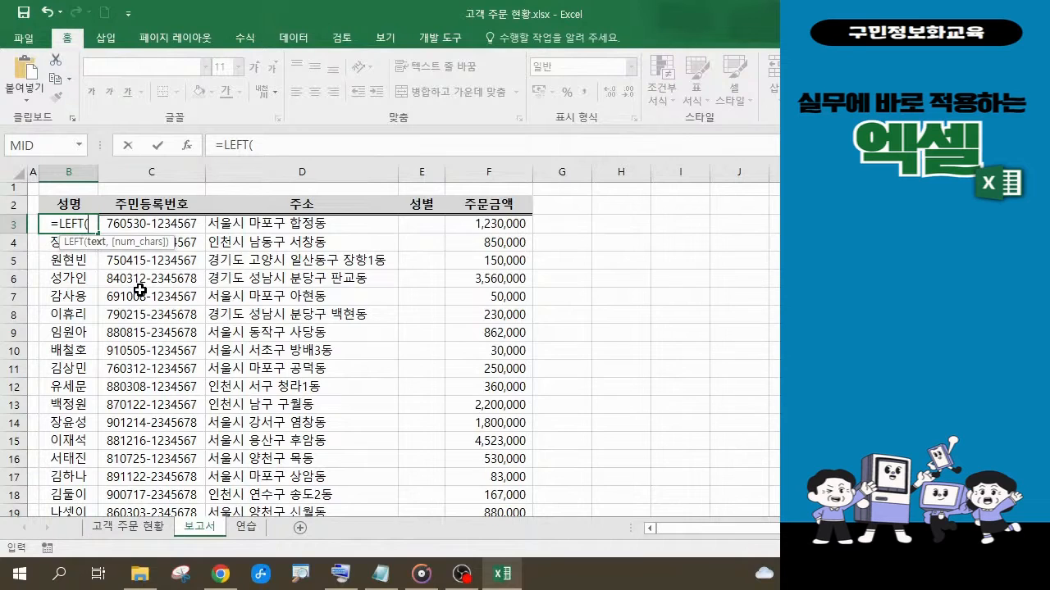
key("ctrl+a")
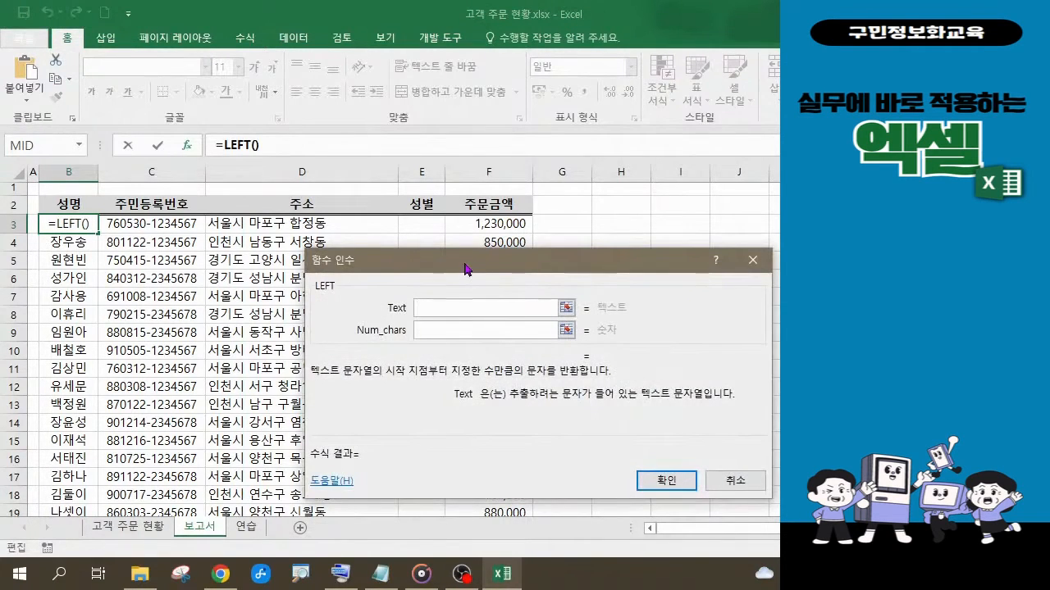
- Drag the LEFT Function Arguments dialog up and right, clear of the name column
left_click_drag(465, 266, 561, 182)
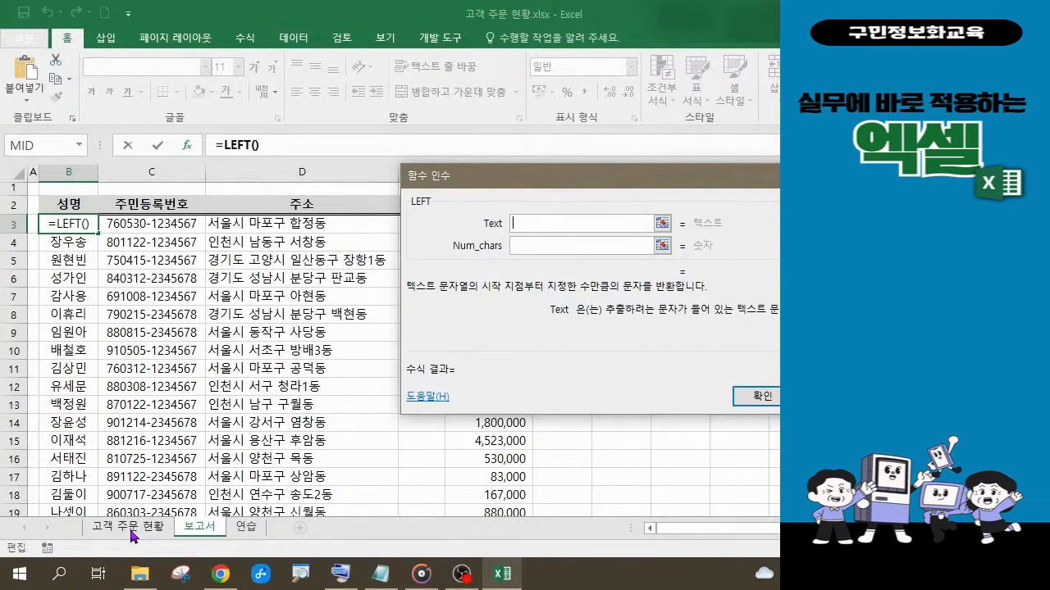
- Set LEFT's Text to '고객 주문 현황'!B3 and Num_chars to 1
left_click(136, 530)
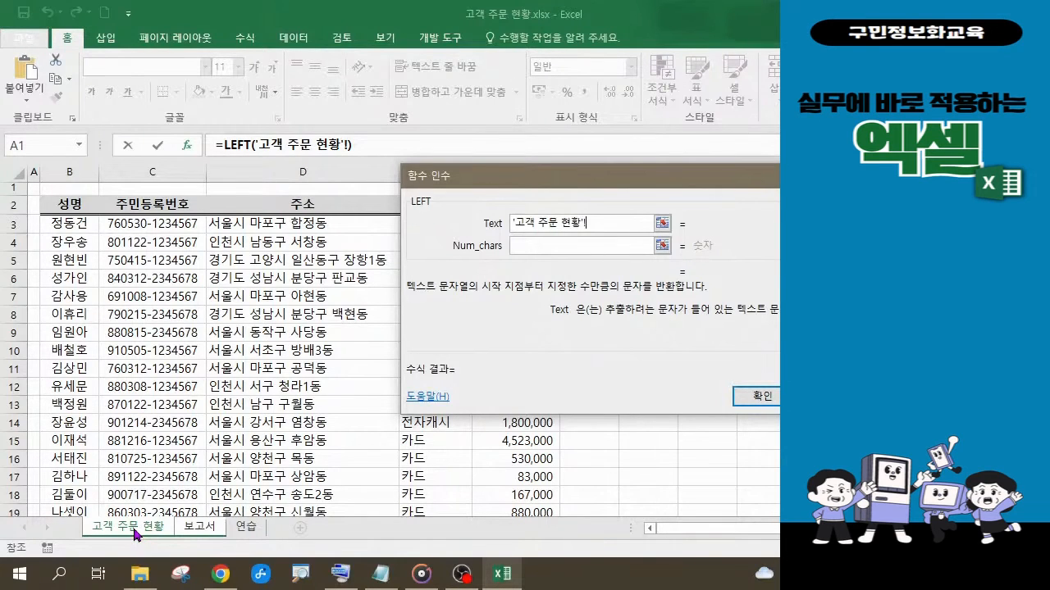
left_click(73, 223)
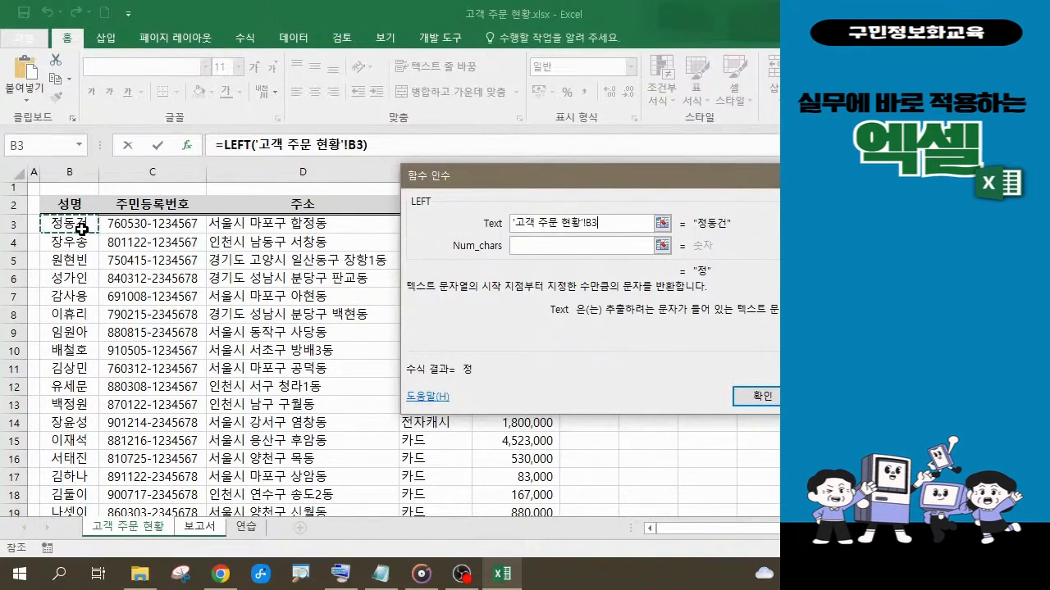
left_click(533, 244)
type("1")
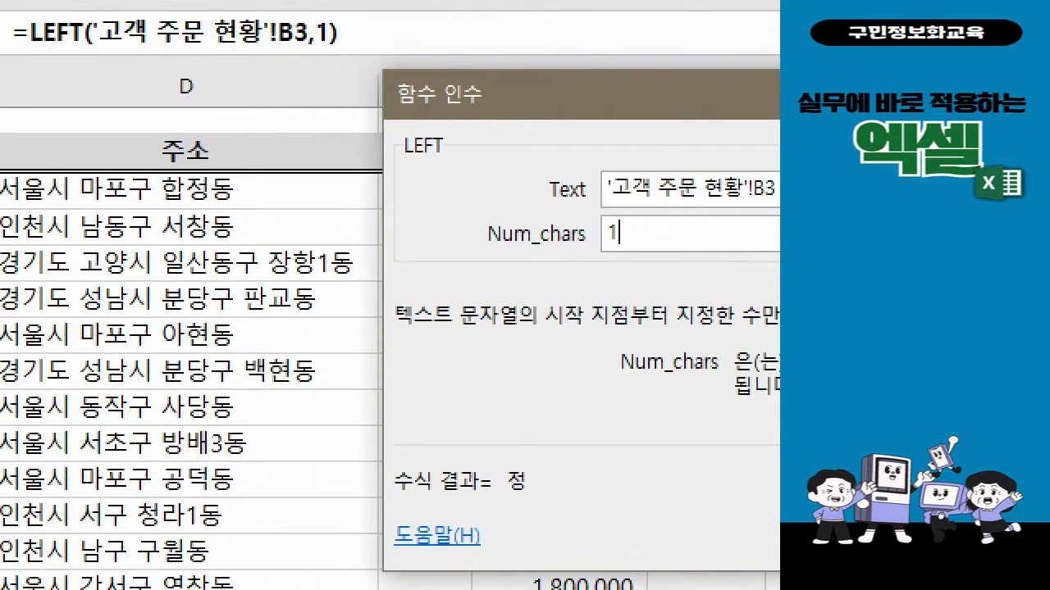
- Confirm =LEFT('고객 주문 현황'!B3,1) so B3 displays 정
left_click(526, 296)
left_click_drag(2, 4, 366, 74)
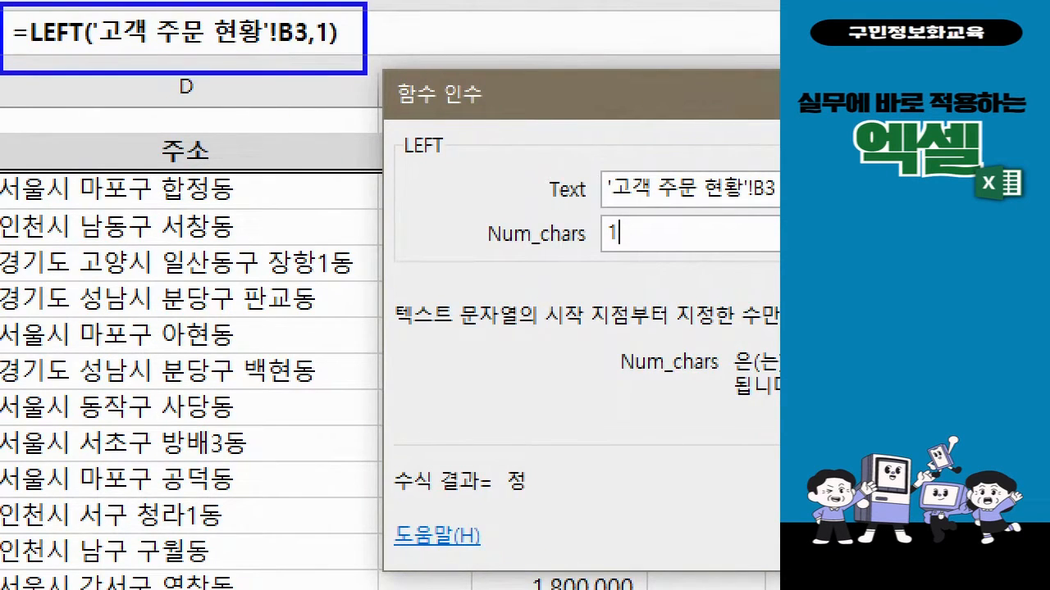
left_click_drag(399, 125, 780, 287)
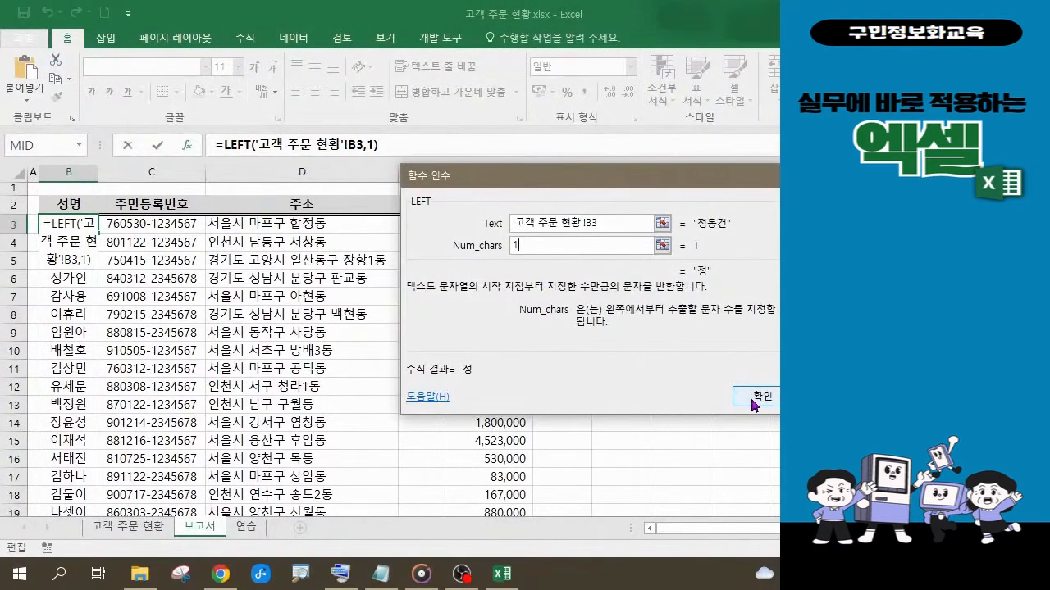
left_click(750, 395)
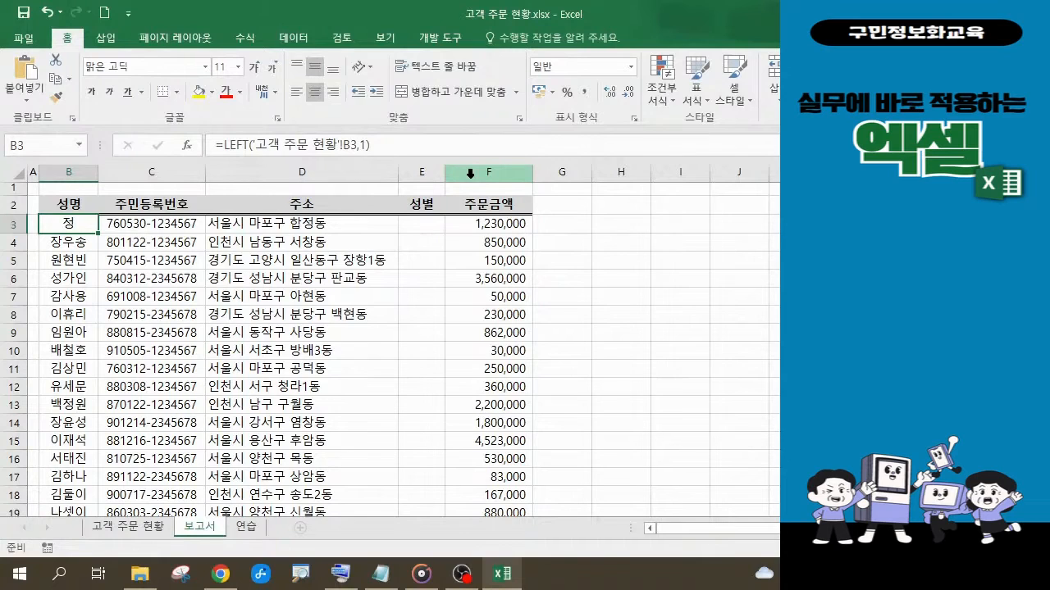
- Append & and the jamo ㅁ to B3's formula in the formula bar, preparing the masking symbol
left_click(394, 144)
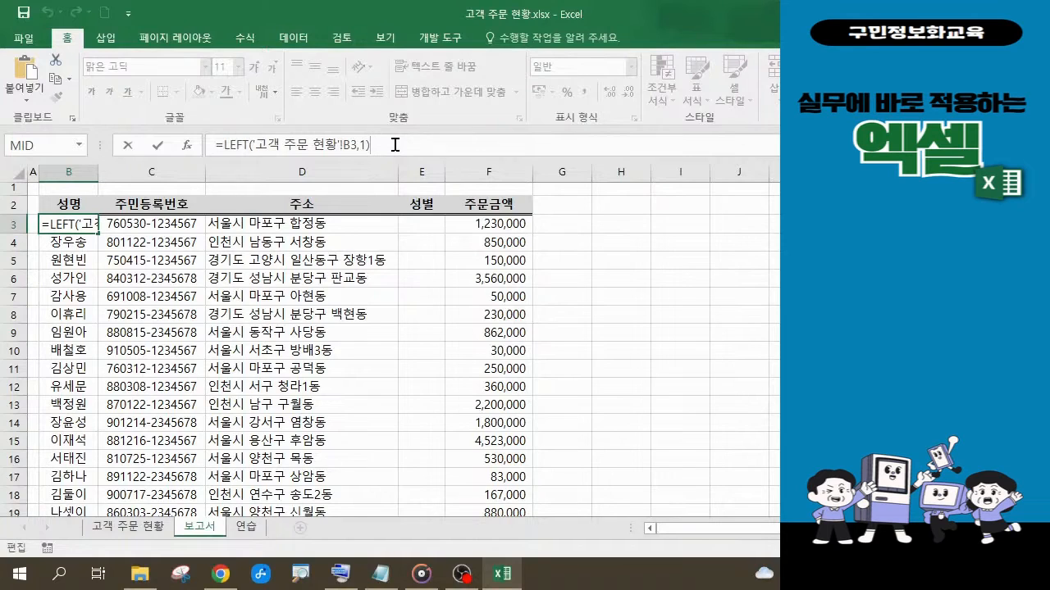
type("&")
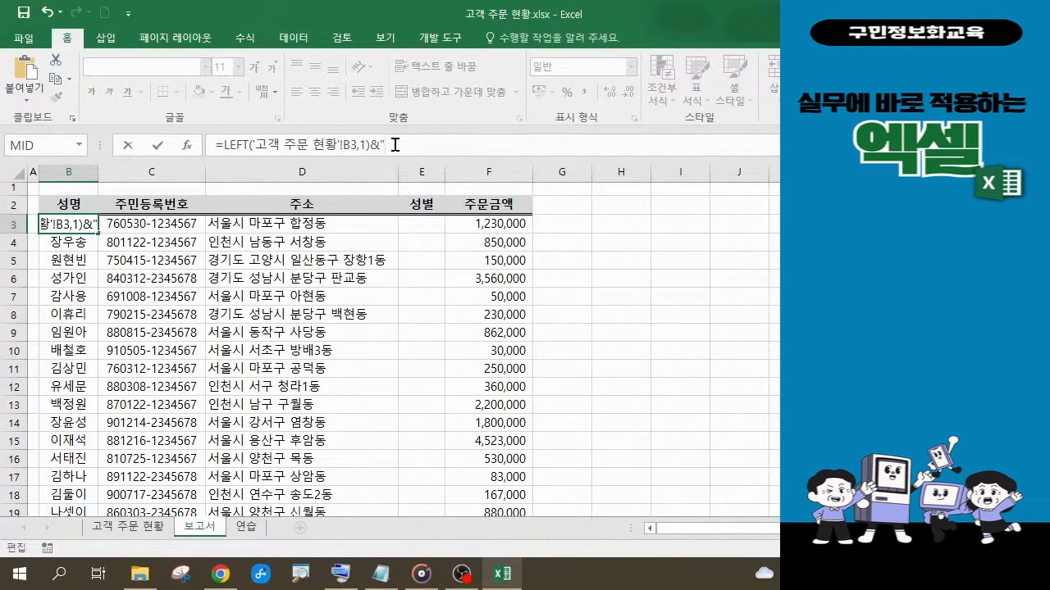
type("ㅁ")
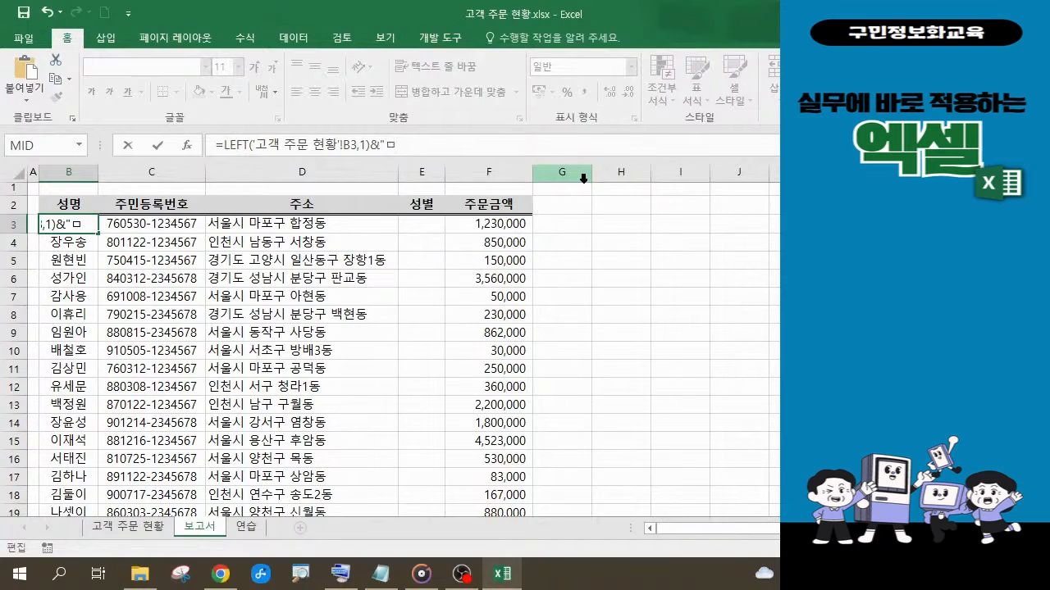
- Convert ㅁ into the ● symbol and commit, so B3 shows 정●
key("Hangul_Hanja")
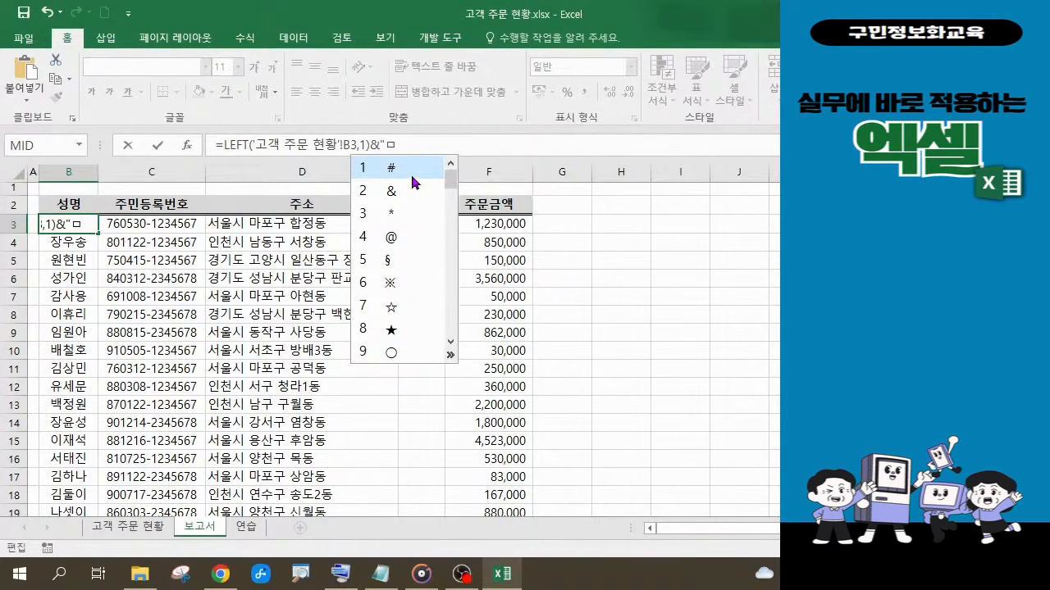
left_click(449, 356)
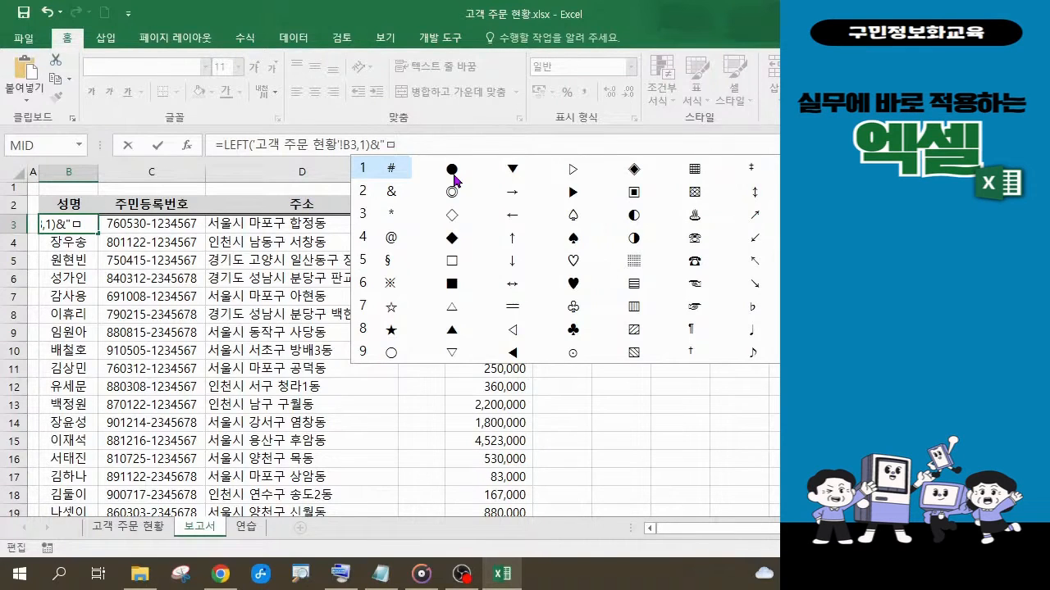
left_click(452, 169)
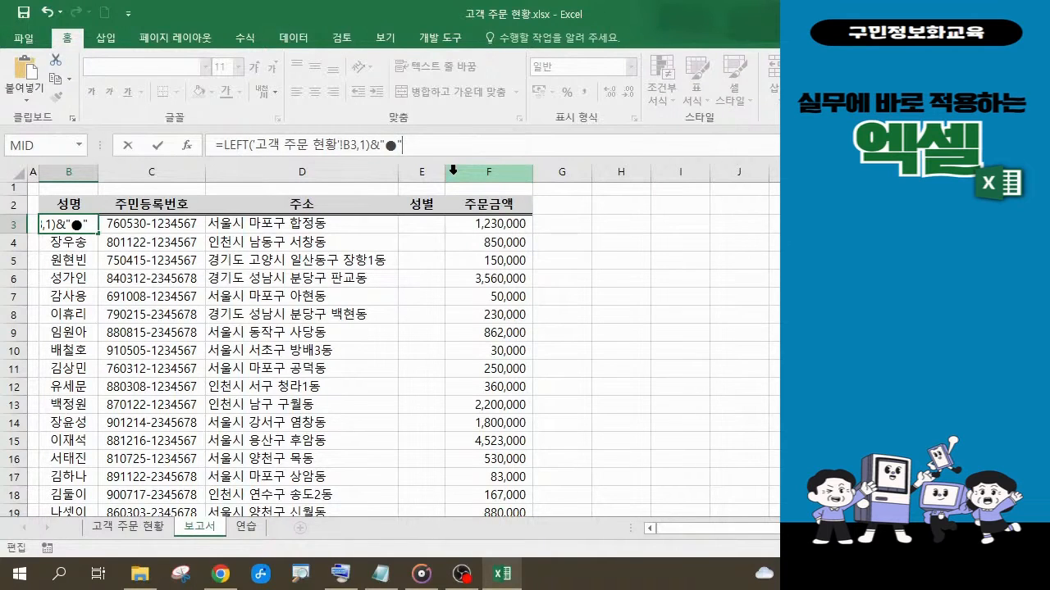
key("Return")
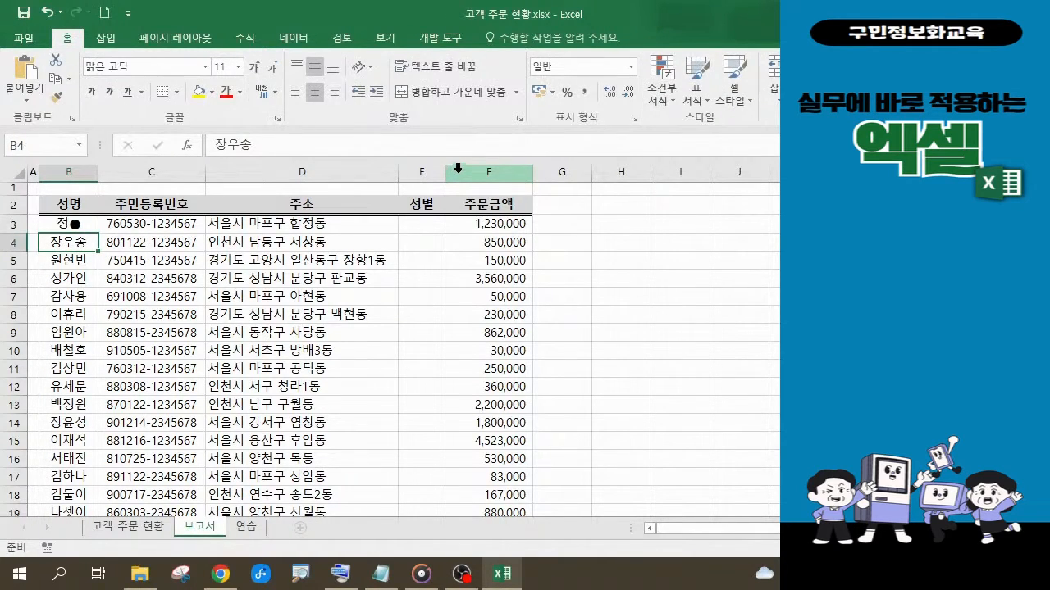
left_click(66, 228)
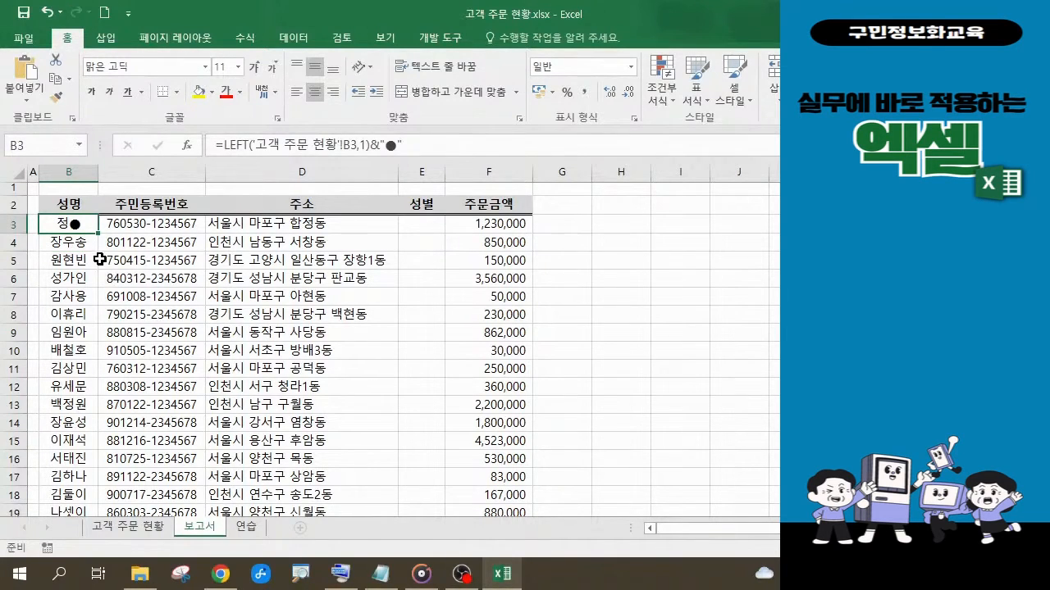
- Append &RIGHT( after the "●" in B3's formula and open RIGHT's Function Arguments dialog
left_click(424, 139)
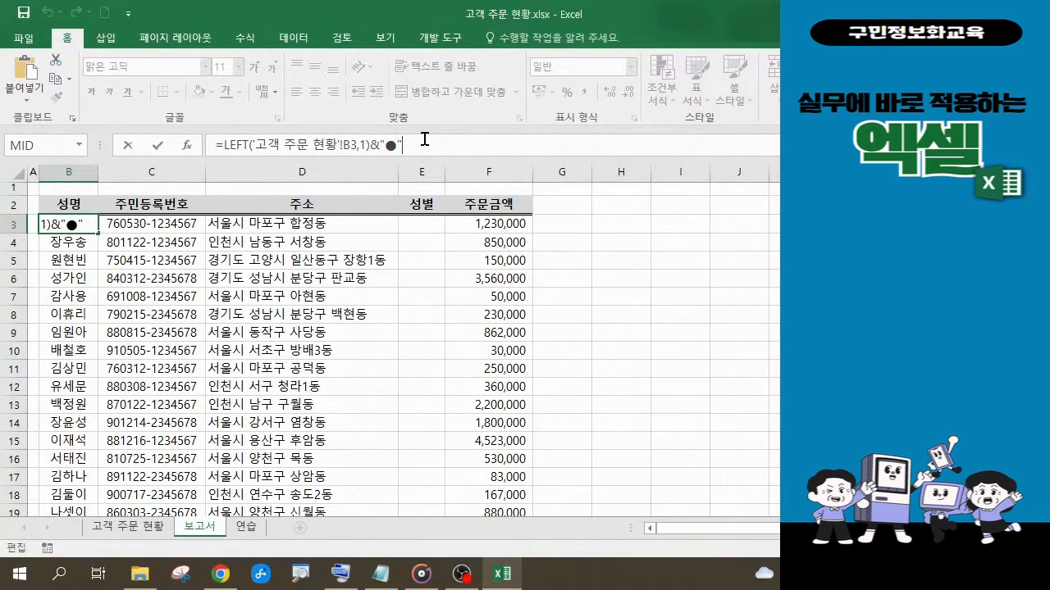
type("&")
type("r")
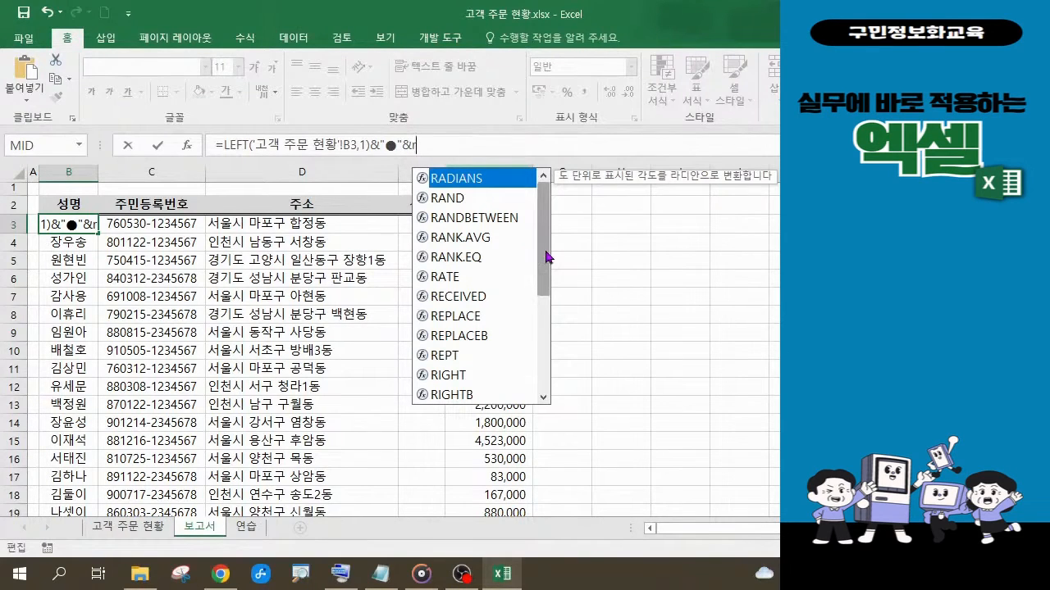
left_click(458, 380)
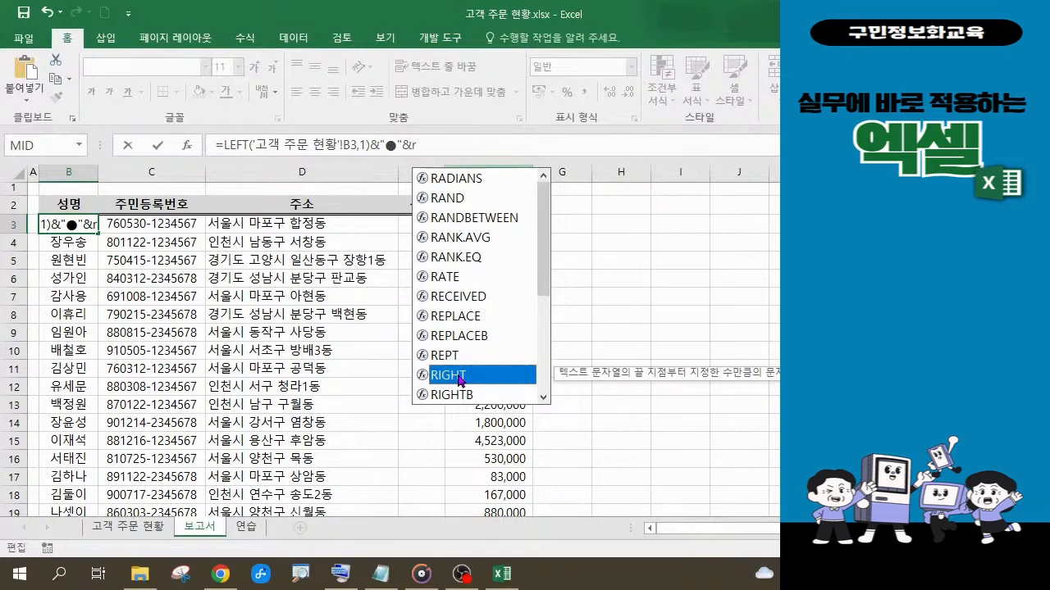
double_click(460, 379)
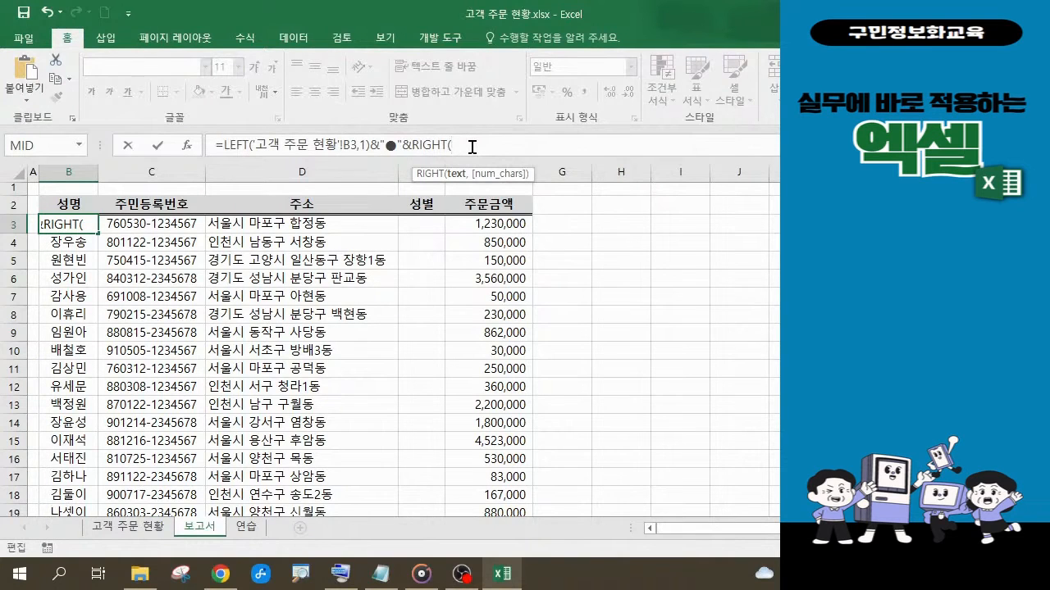
key("ctrl+a")
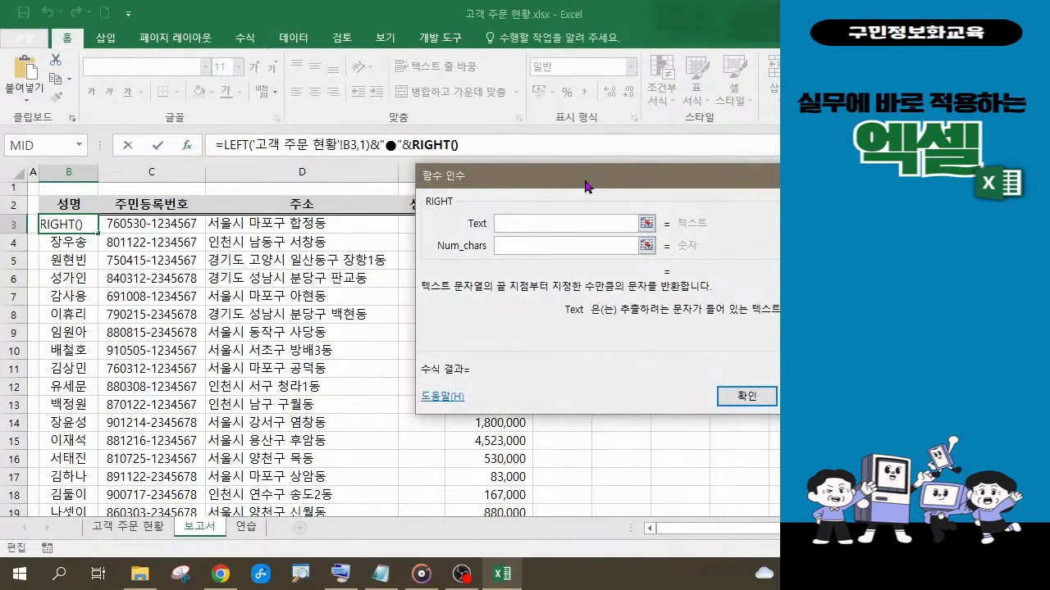
- Set RIGHT's Text to '고객 주문 현황'!B3 and Num_chars to 1, previewing 정●건
left_click_drag(583, 182, 649, 178)
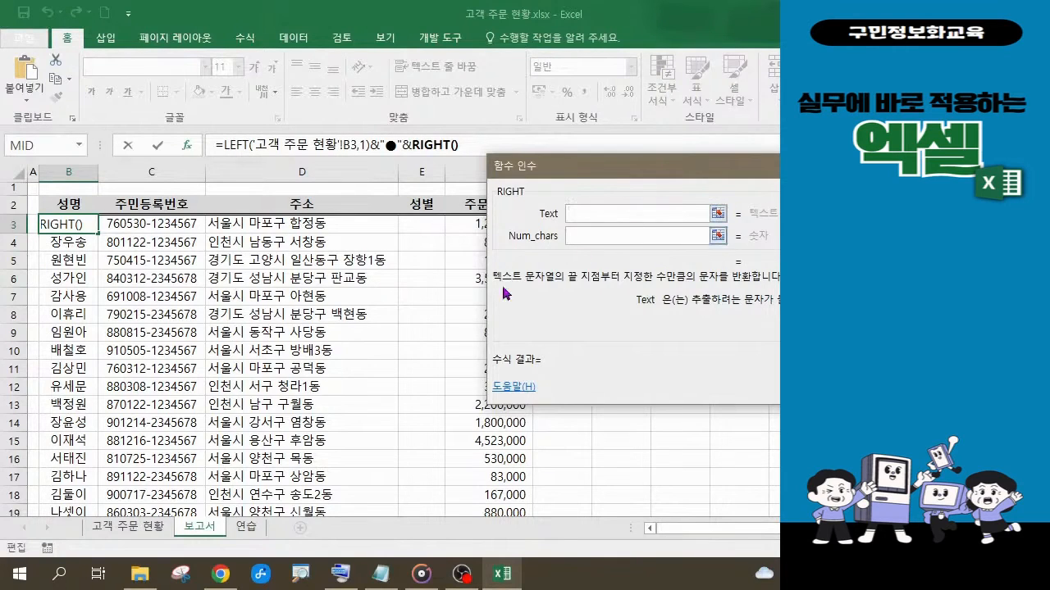
left_click(132, 529)
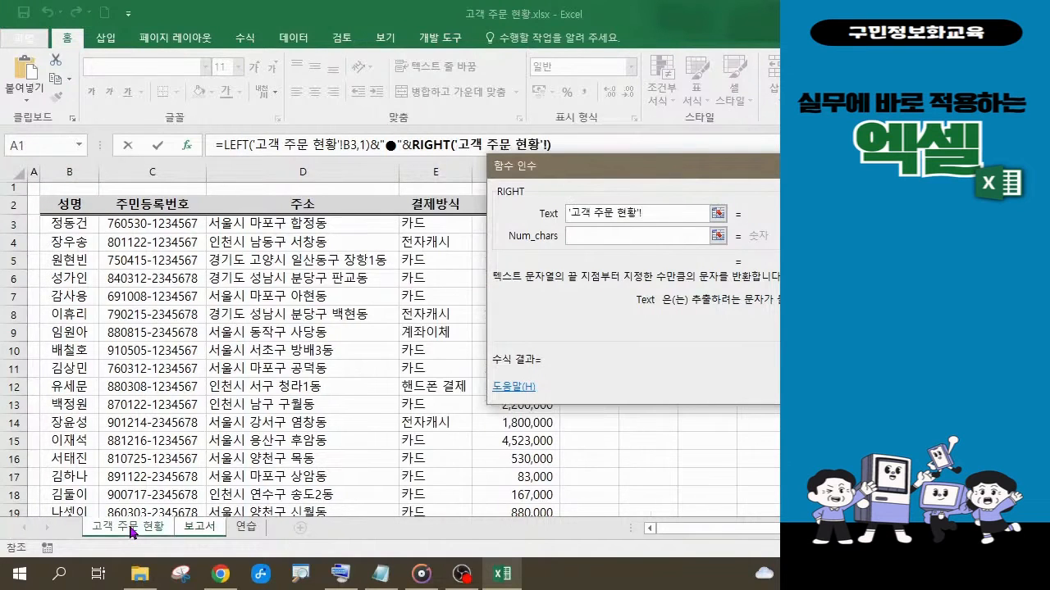
left_click(76, 223)
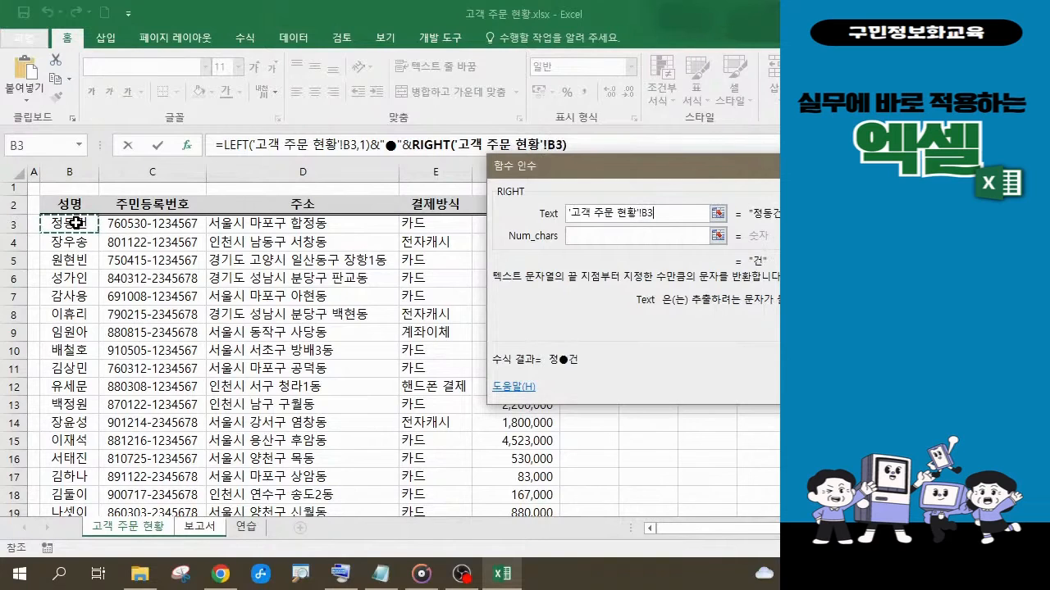
left_click(617, 236)
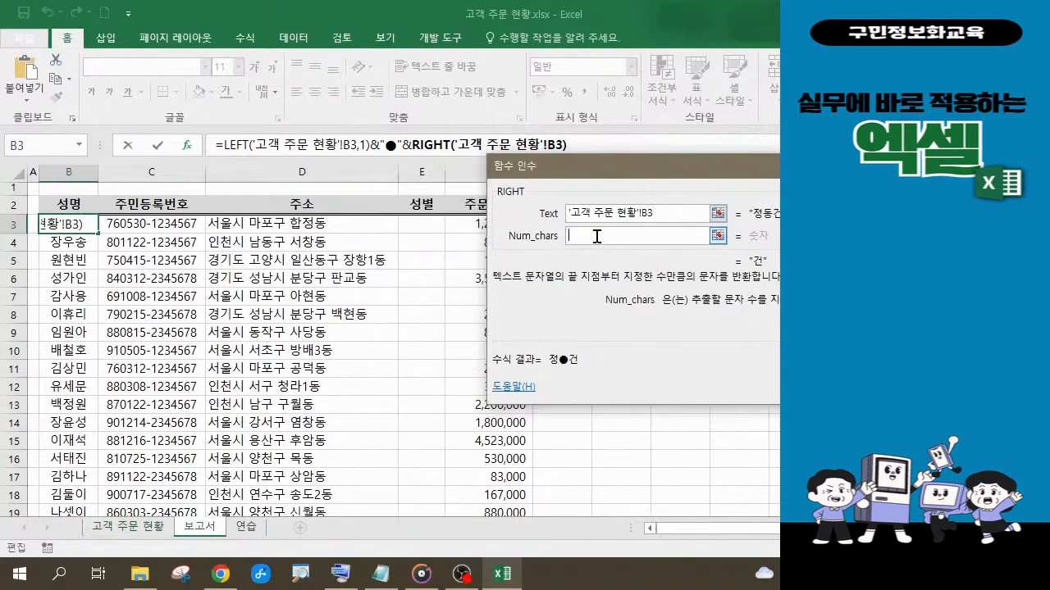
type("1")
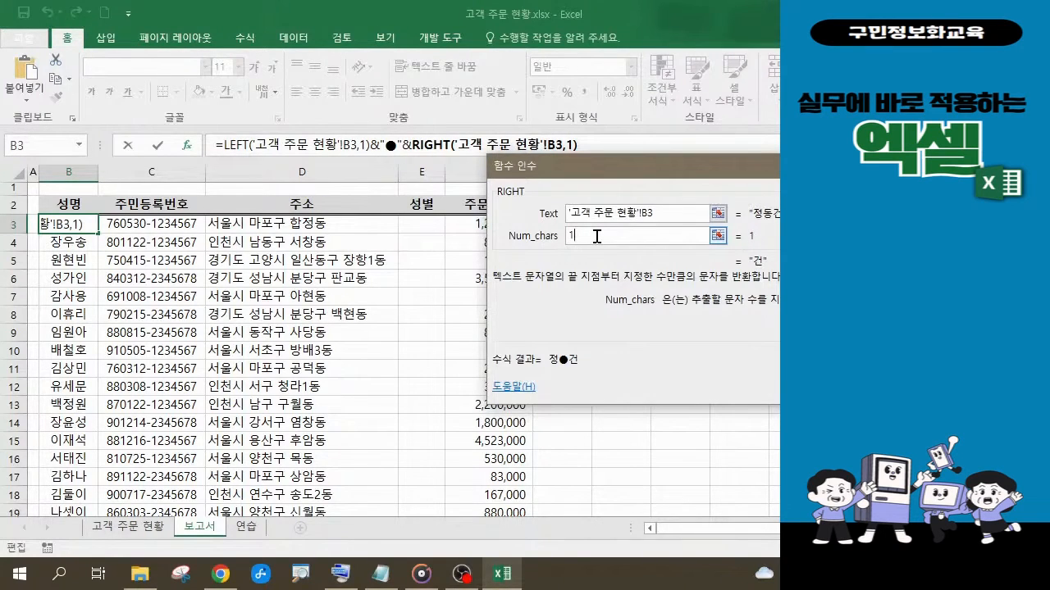
left_click_drag(594, 172, 571, 215)
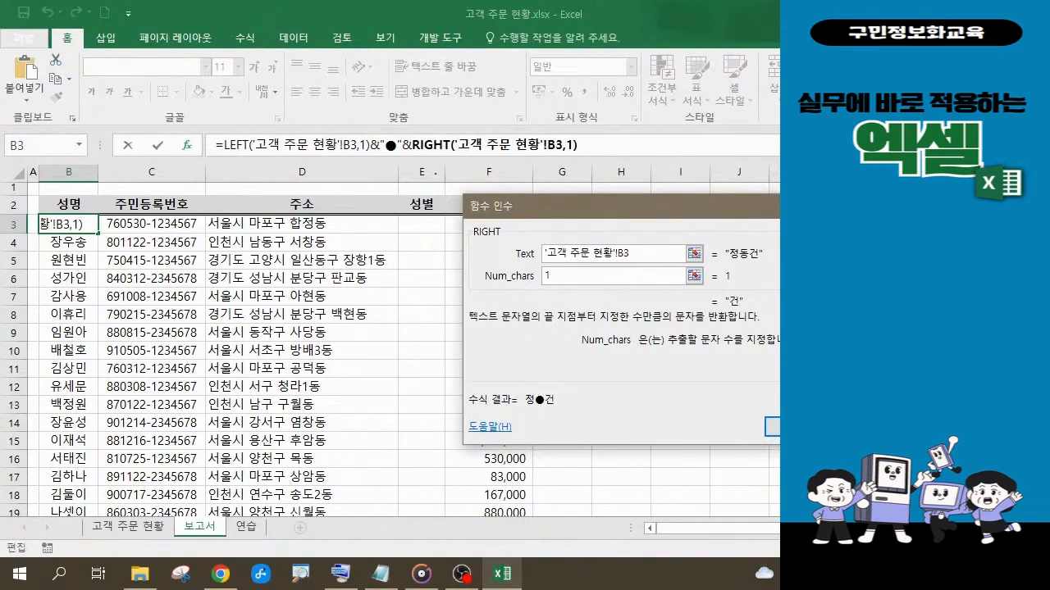
mouse_move(210, 130)
left_mouse_down()
mouse_move(307, 166)
mouse_move(369, 168)
left_mouse_up()
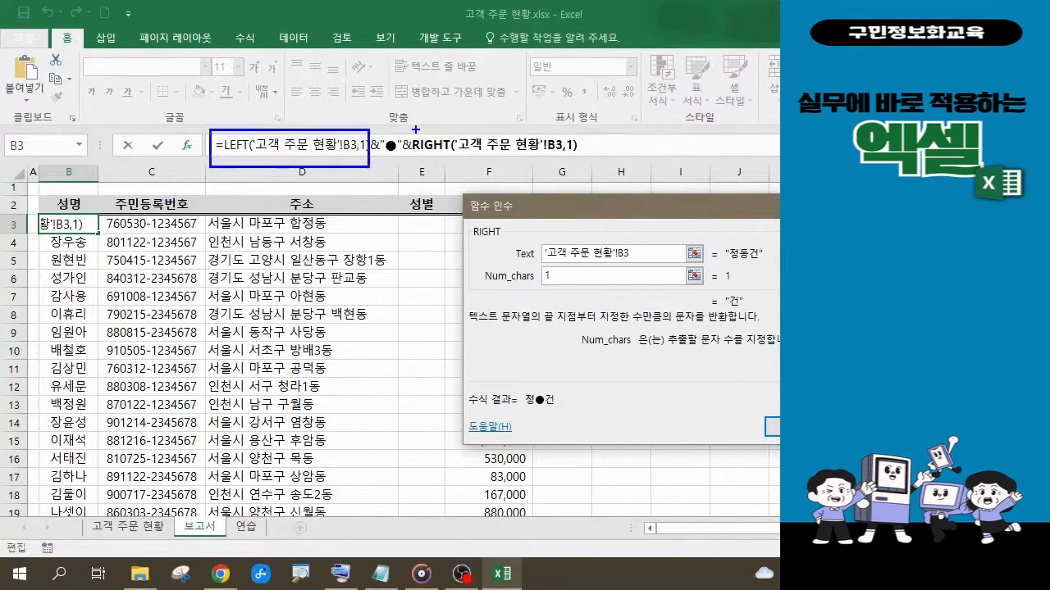
mouse_move(414, 129)
left_mouse_down()
mouse_move(517, 139)
mouse_move(602, 162)
left_mouse_up()
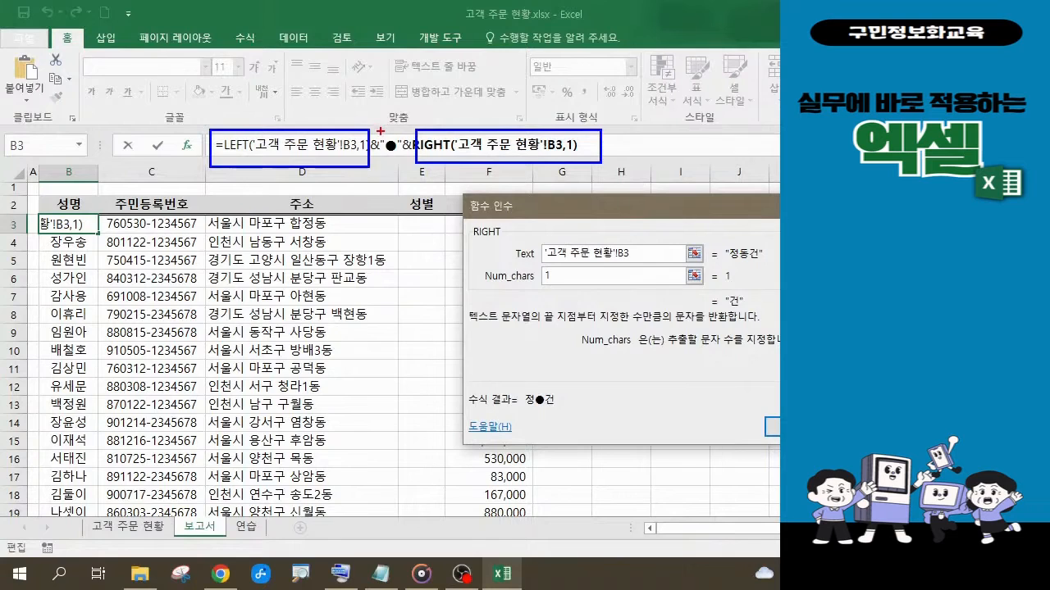
left_click_drag(379, 131, 405, 162)
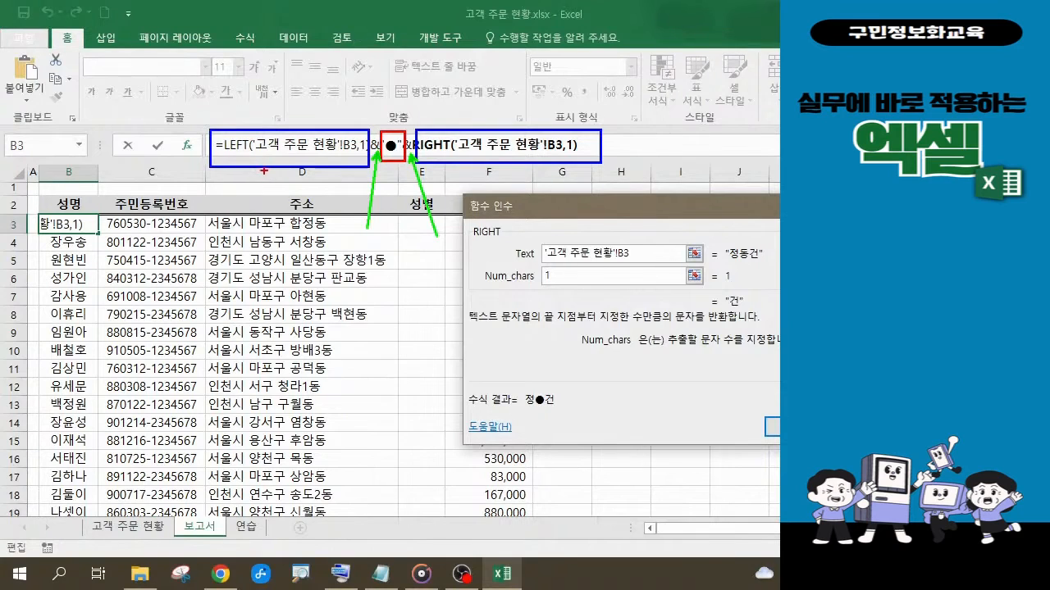
mouse_move(264, 172)
left_mouse_down()
mouse_move(258, 185)
mouse_move(284, 188)
mouse_move(285, 210)
left_mouse_up()
mouse_move(509, 161)
left_mouse_down()
mouse_move(497, 173)
mouse_move(530, 192)
left_mouse_up()
mouse_move(500, 198)
left_mouse_down()
mouse_move(522, 197)
mouse_move(515, 224)
left_mouse_up()
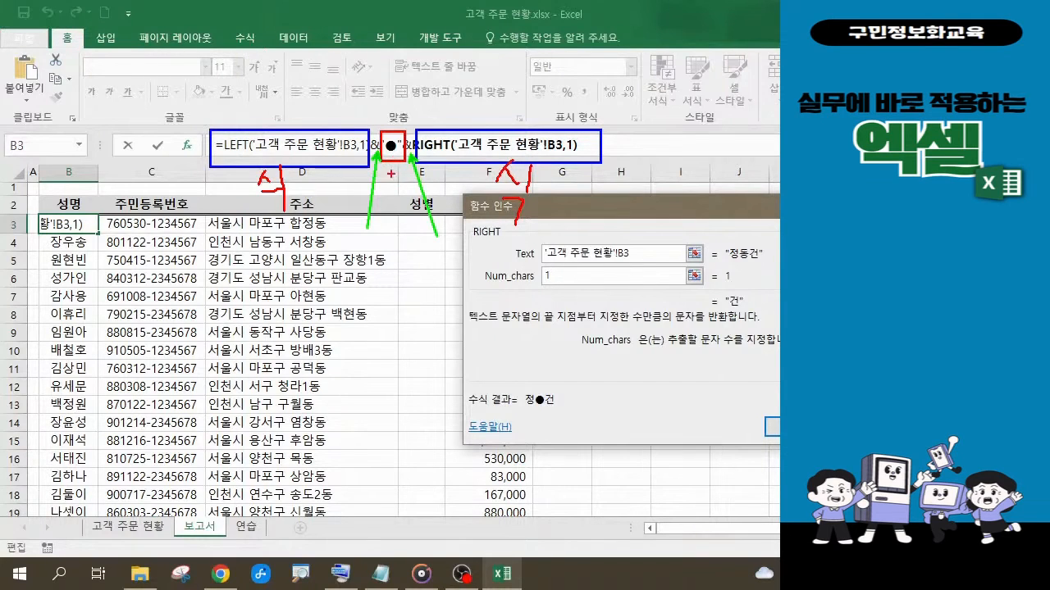
left_click_drag(408, 231, 393, 156)
mouse_move(389, 237)
left_mouse_down()
mouse_move(410, 264)
mouse_move(417, 240)
mouse_move(392, 240)
mouse_move(425, 273)
mouse_move(408, 292)
mouse_move(432, 290)
left_mouse_up()
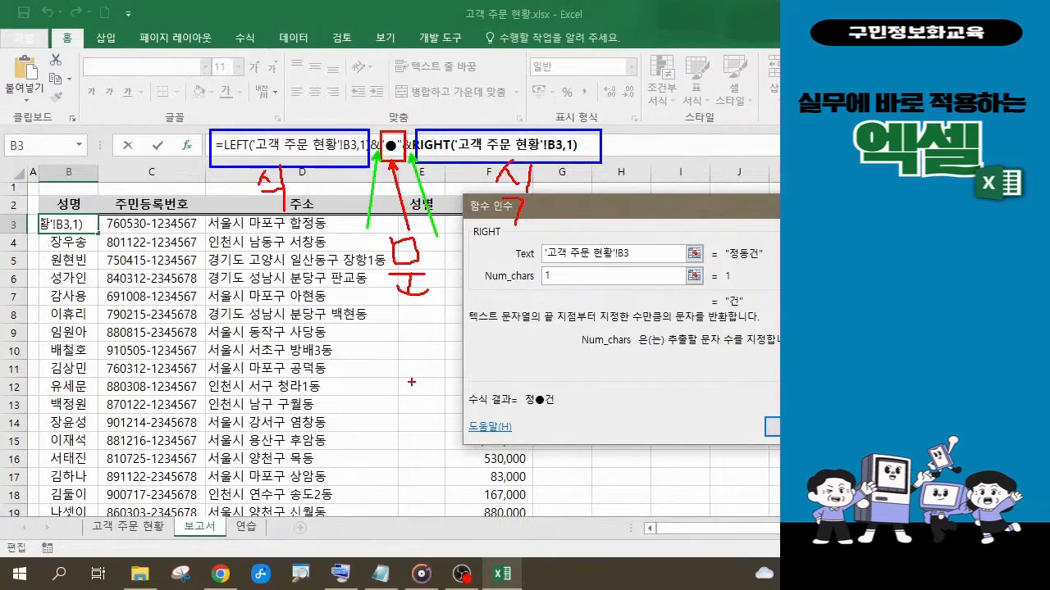
key("Escape")
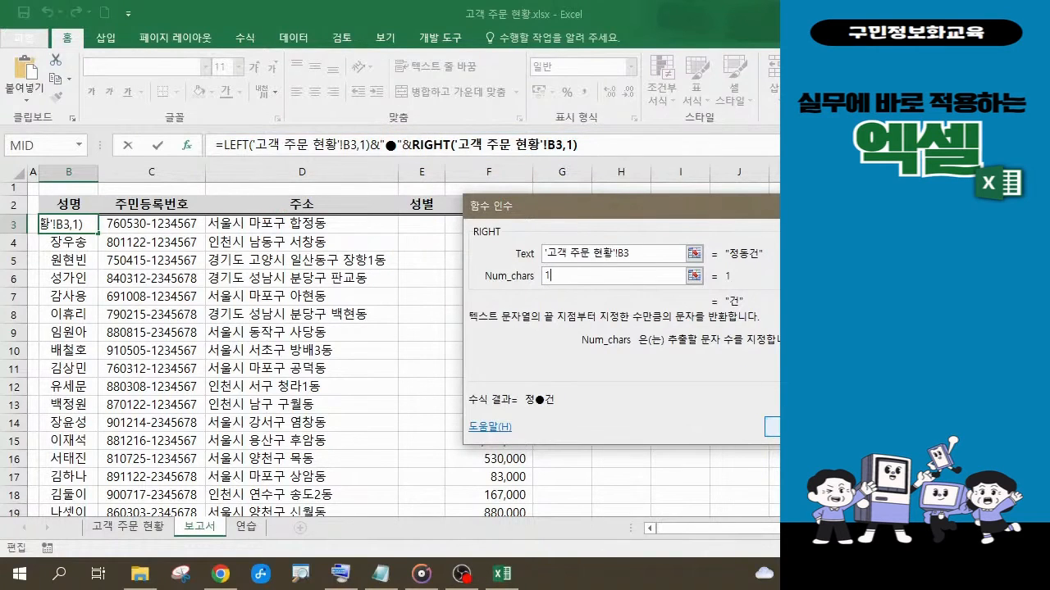
- Commit the LEFT&"●"&RIGHT formula in B3 so it displays 정●건
key("Return")
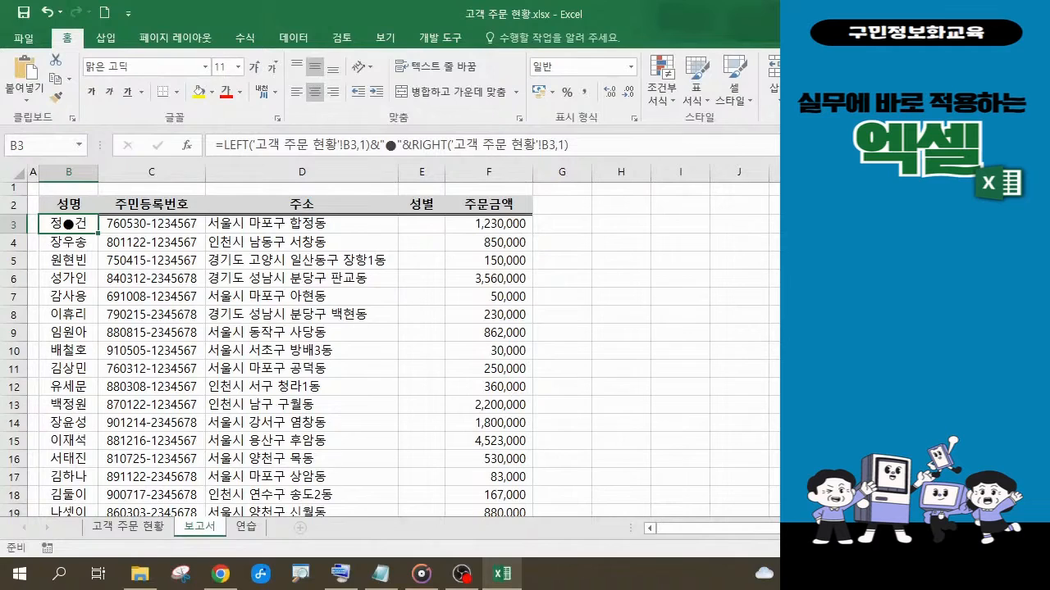
- AutoFill the LEFT&"●"&RIGHT masking formula from B3 down to B27 and check the results
double_click(97, 235)
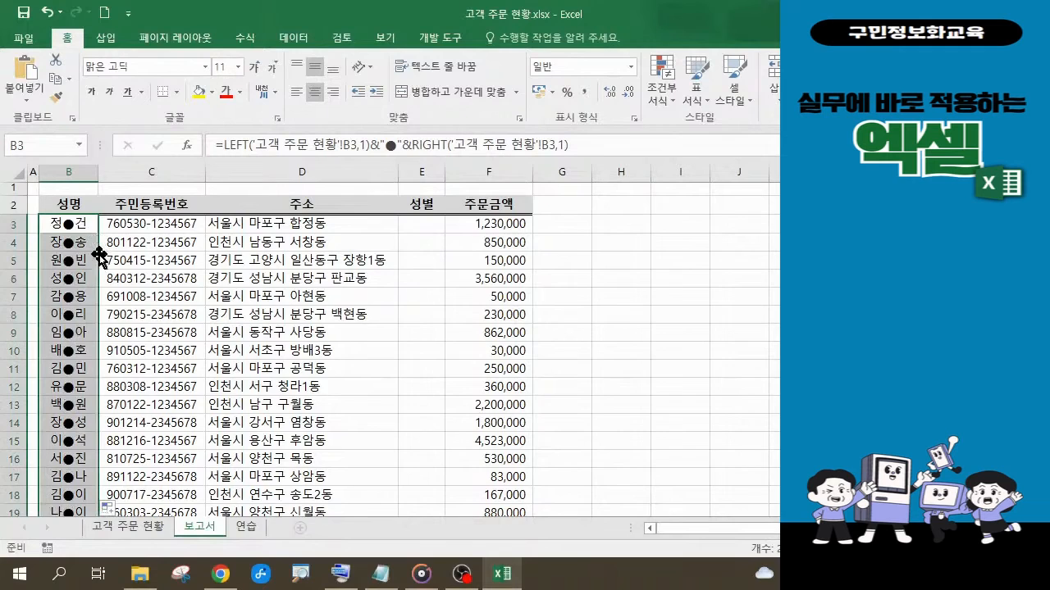
scroll(103, 262, "down", 3)
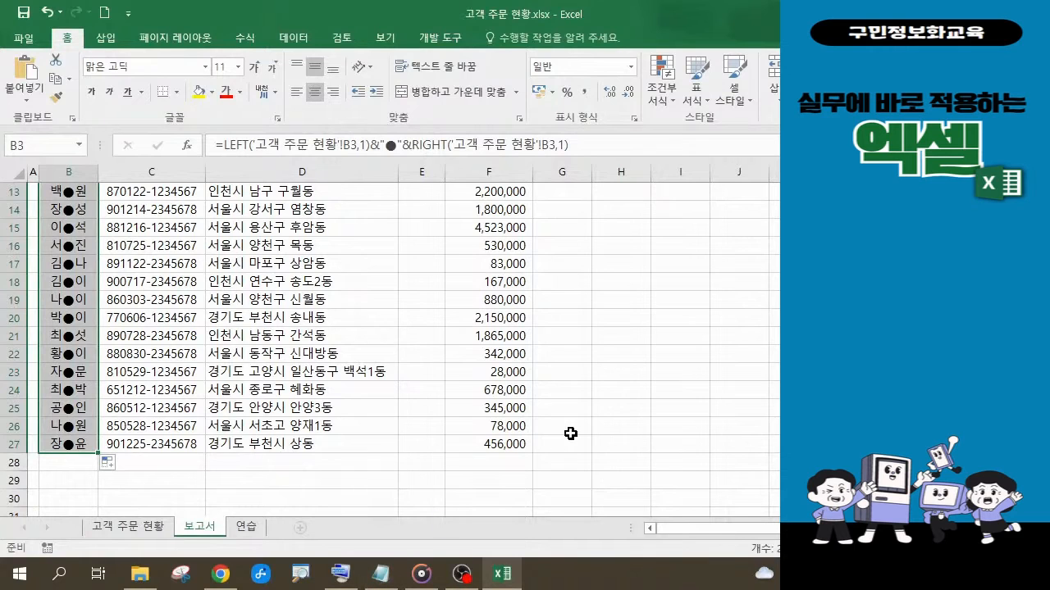
scroll(606, 431, "up", 3)
scroll(623, 433, "up", 2)
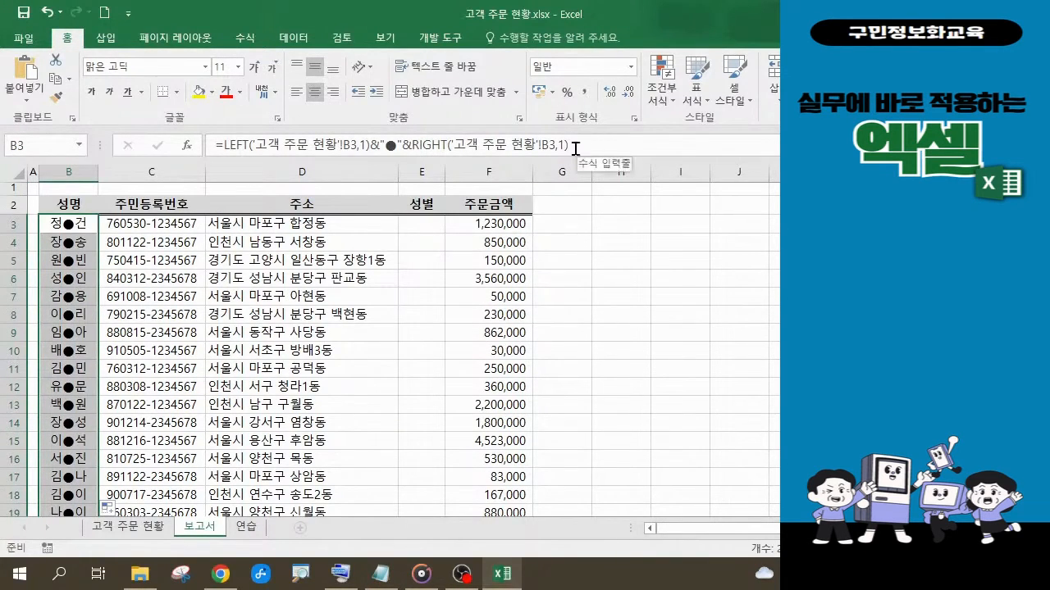
left_click(79, 219)
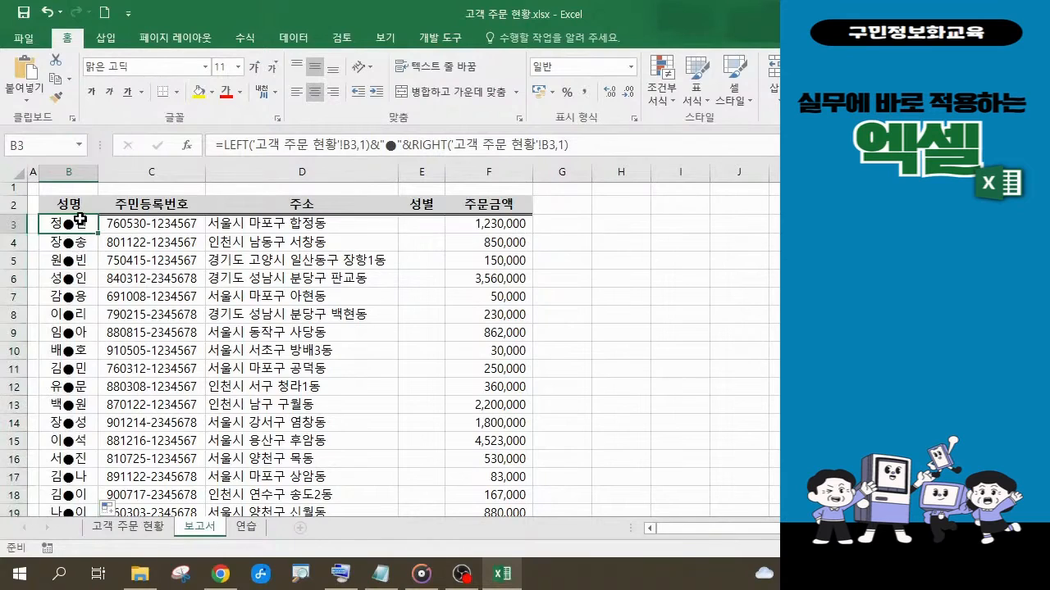
left_click(582, 142)
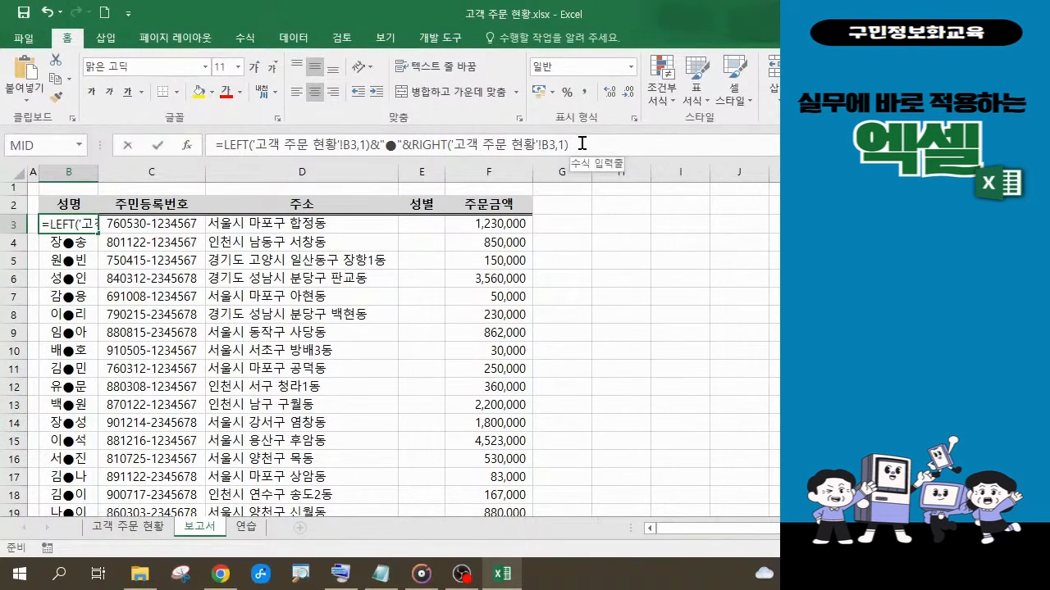
left_click_drag(582, 144, 128, 146)
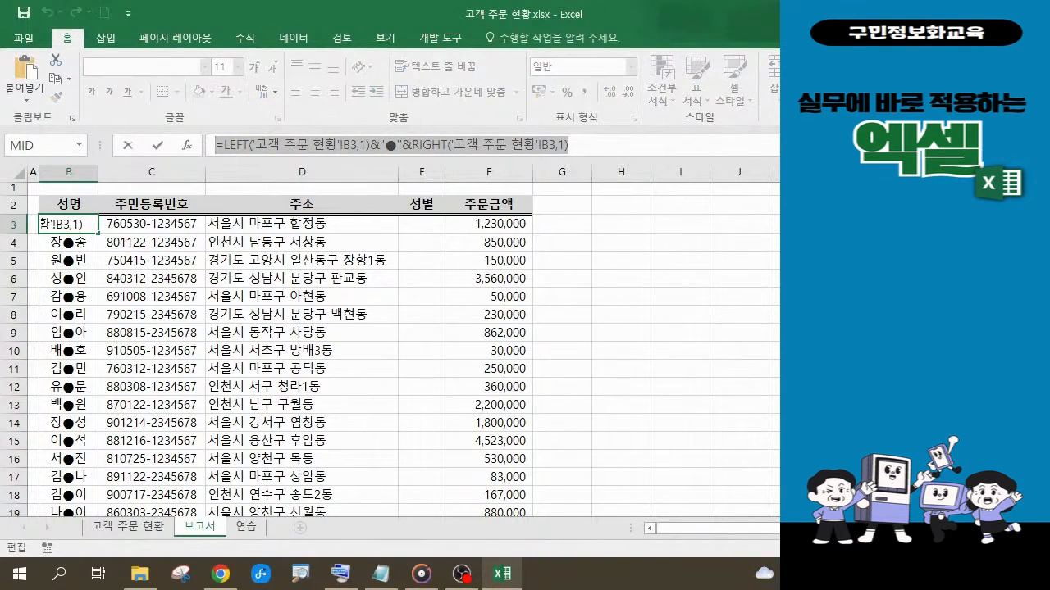
left_click(386, 577)
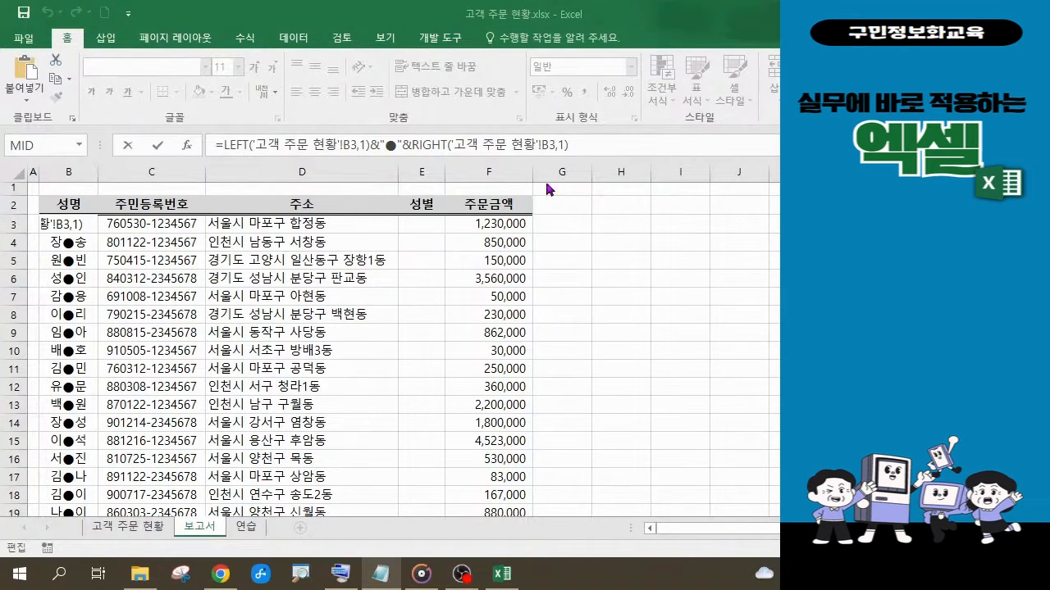
left_click(584, 137)
left_click(584, 144)
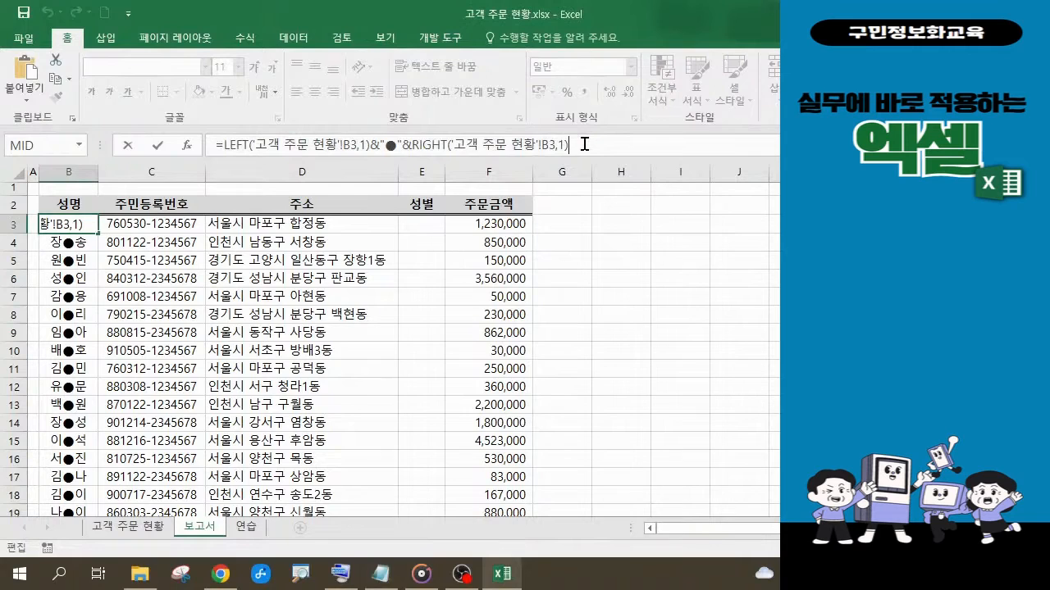
key("Return")
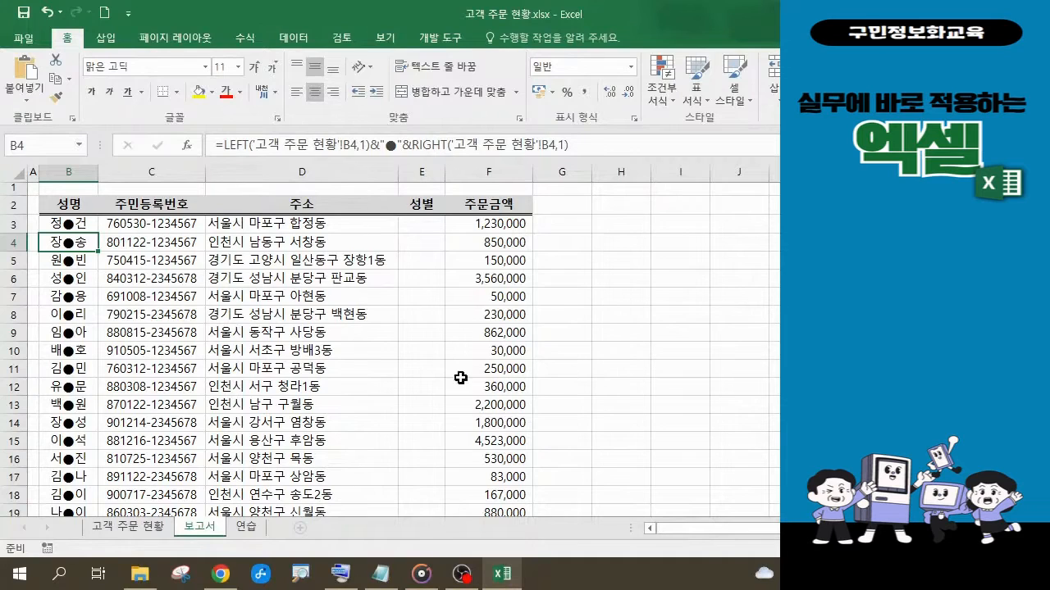
- In C3, enter =LEFT( from the autocomplete list and open its Function Arguments dialog
left_click(164, 226)
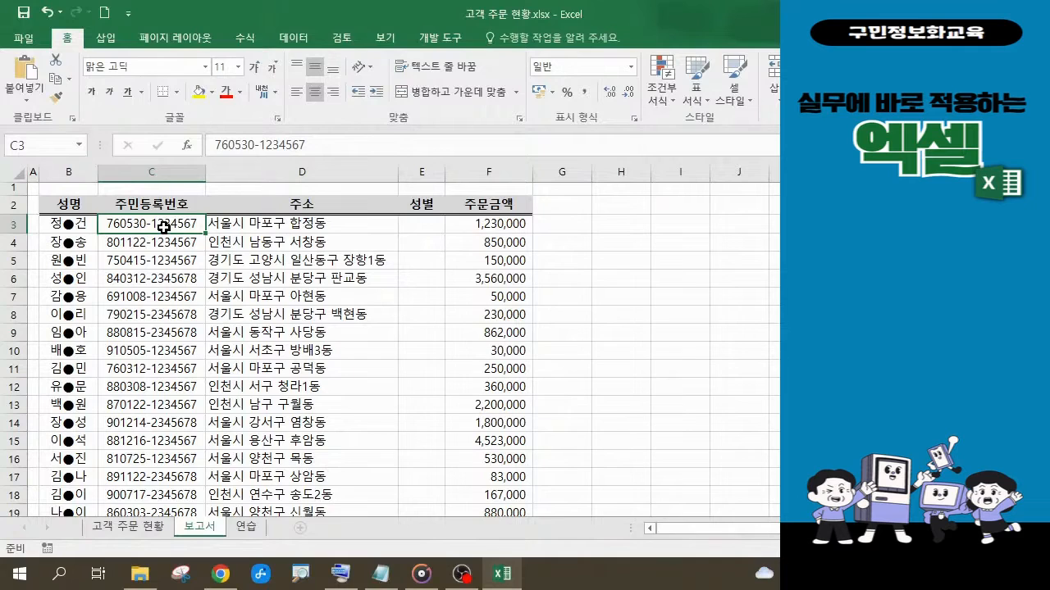
left_click(380, 573)
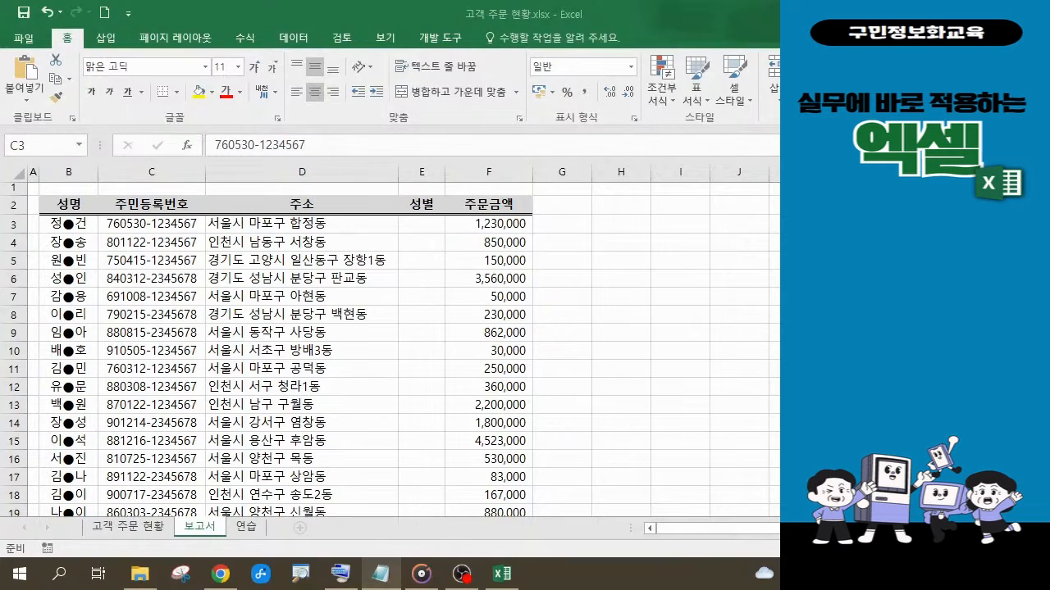
left_click(168, 223)
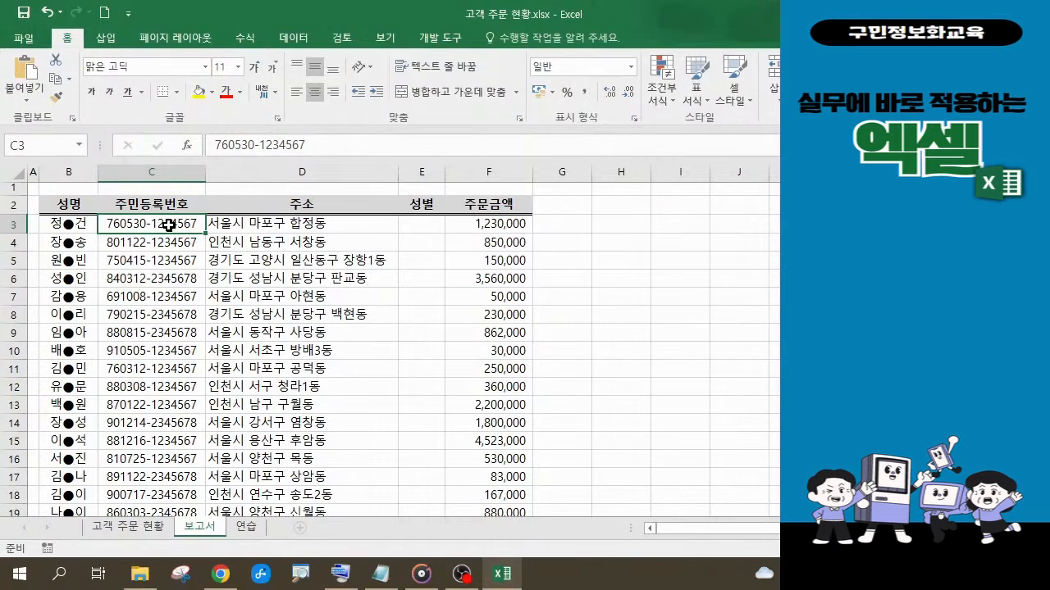
type("=")
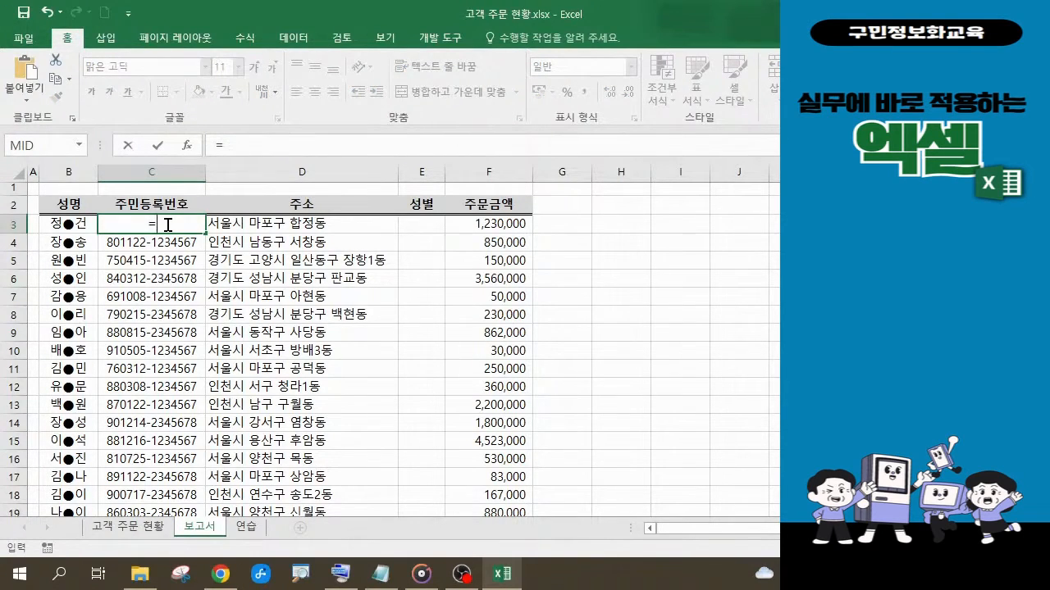
type("l")
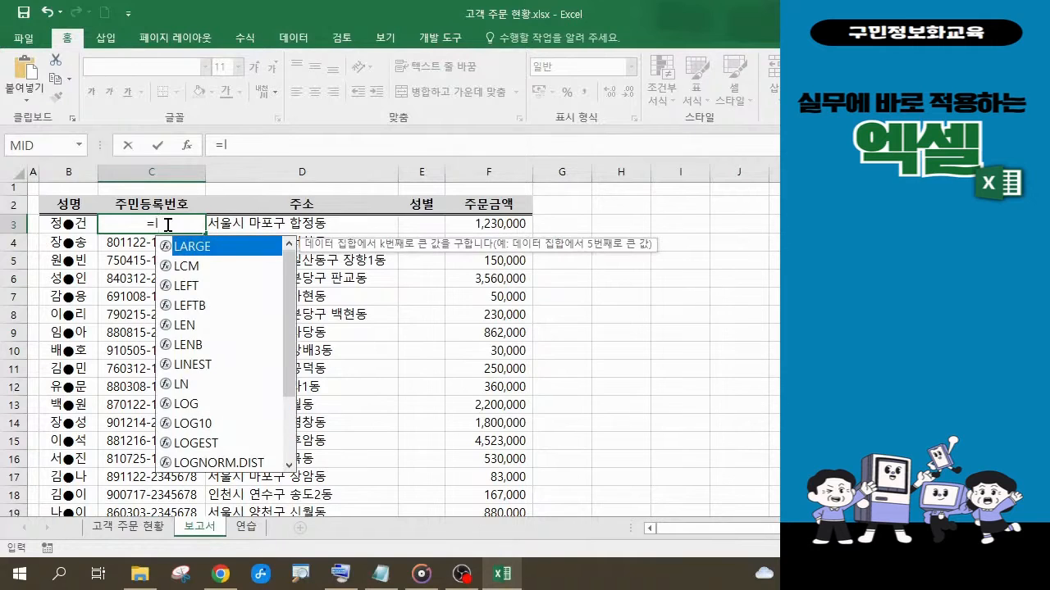
left_click(191, 296)
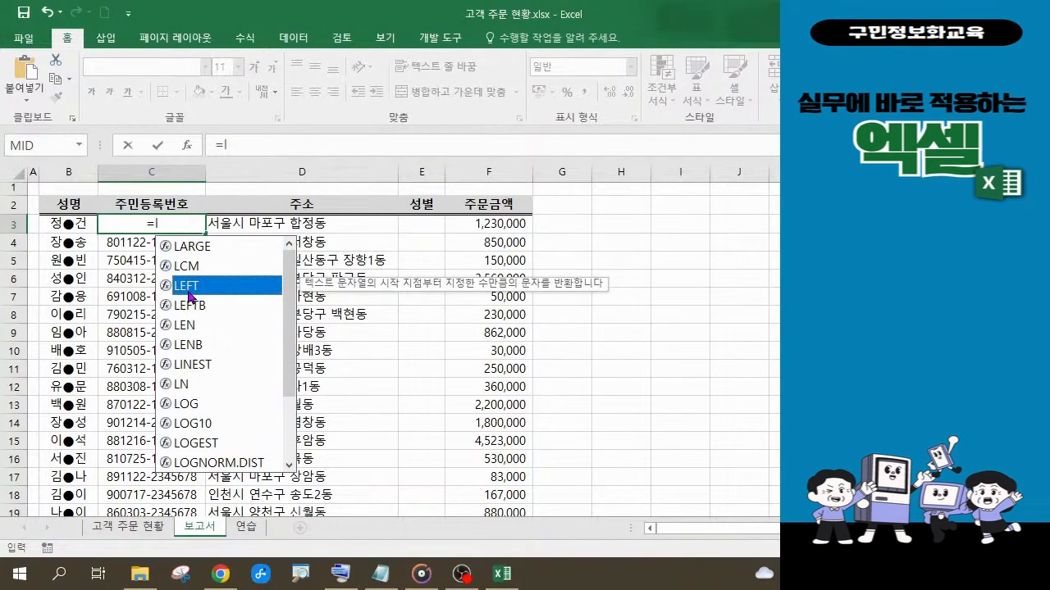
double_click(189, 287)
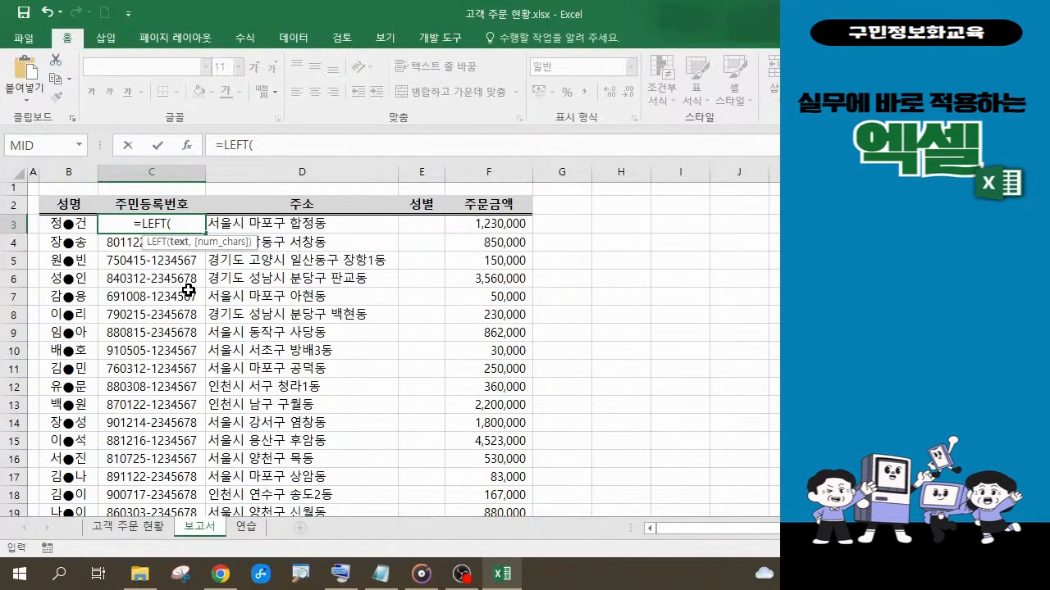
key("ctrl+a")
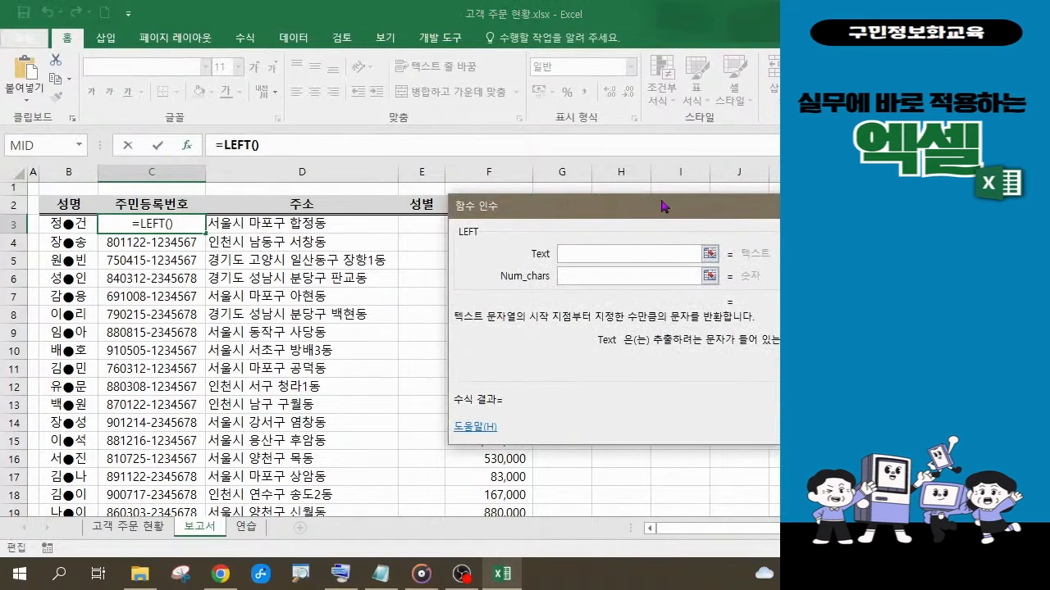
- Point LEFT's Text argument to cell C3 on the 고객 주문 현황 sheet
left_click_drag(663, 206, 529, 178)
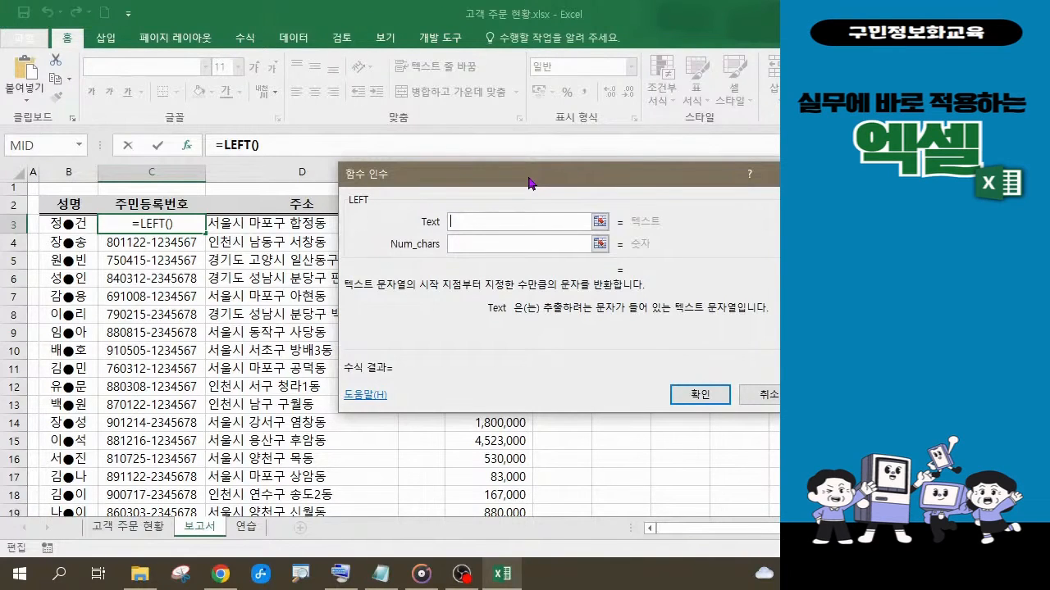
left_click(489, 223)
left_click(128, 528)
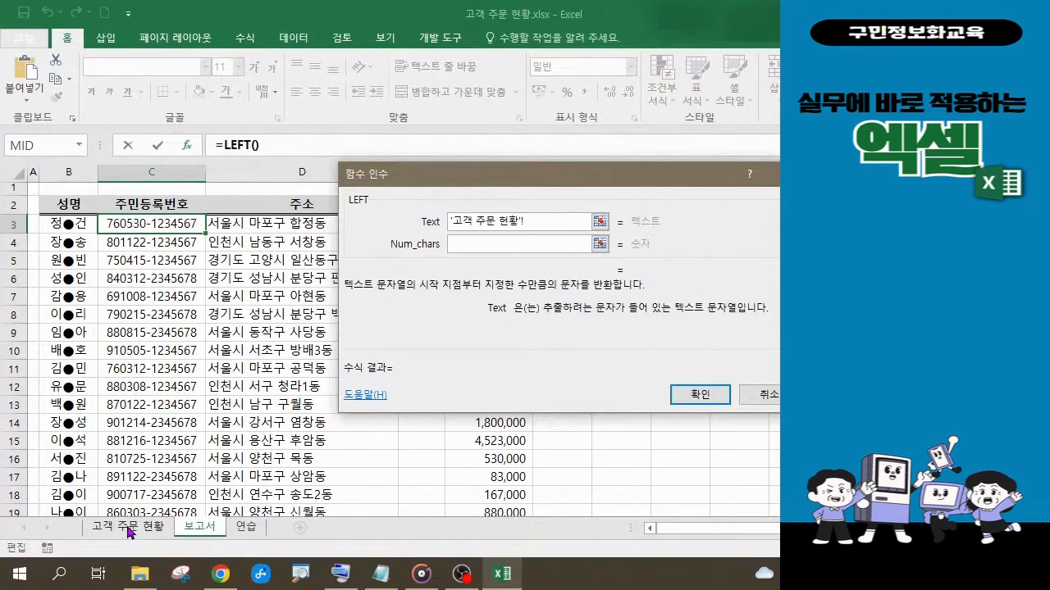
left_click(166, 223)
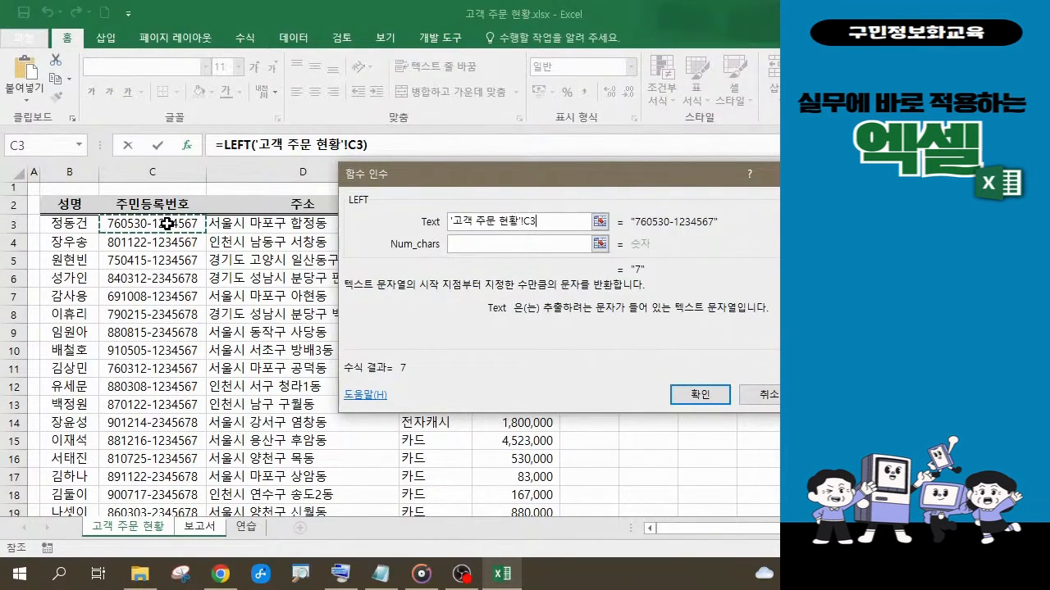
- Set LEFT's Num_chars to 8 and confirm, so C3 shows 760530-1
left_click(463, 245)
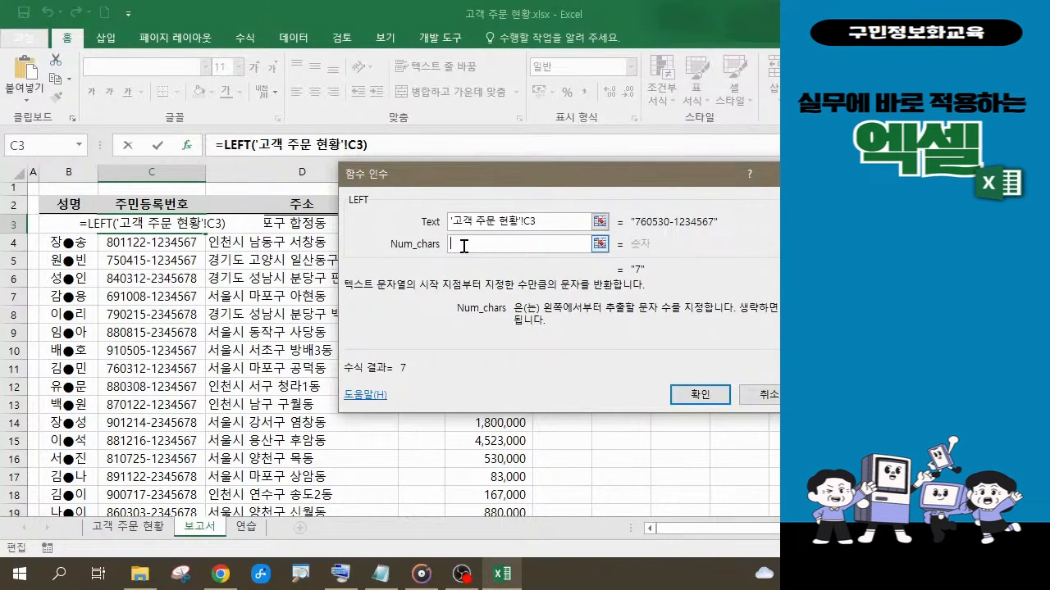
key("ctrl+2")
left_click_drag(104, 236, 158, 251)
mouse_move(490, 247)
left_mouse_down()
mouse_move(491, 235)
mouse_move(468, 243)
mouse_move(473, 269)
mouse_move(454, 249)
mouse_move(492, 237)
left_mouse_up()
key("Escape")
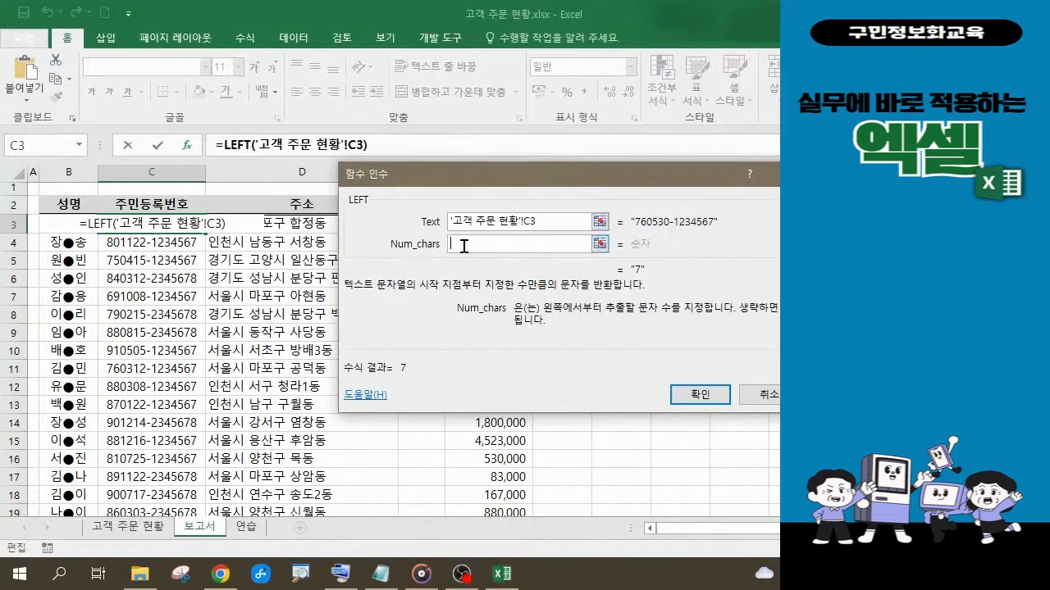
type("8")
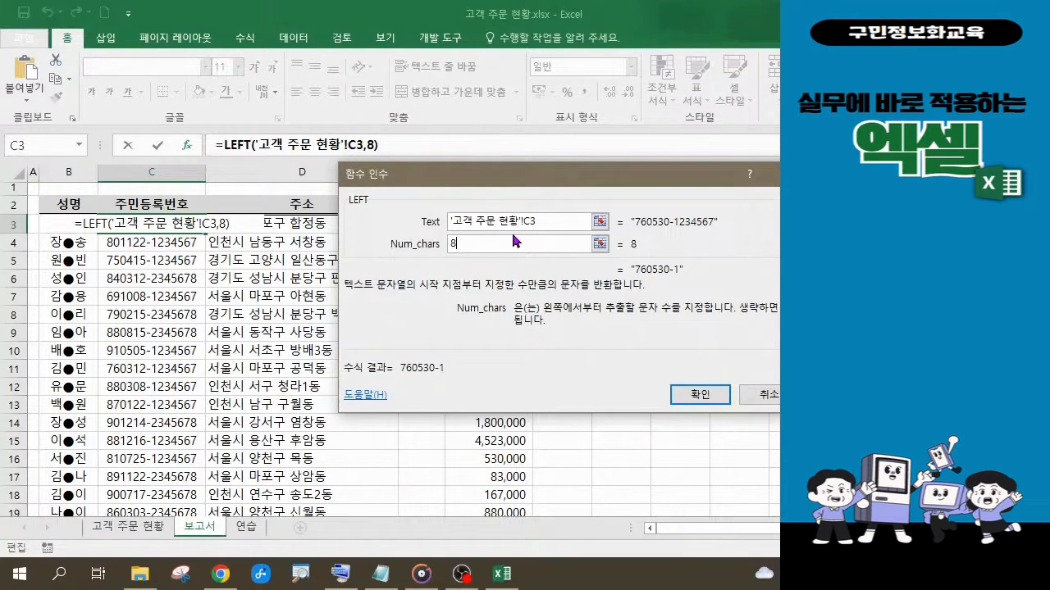
left_click(699, 397)
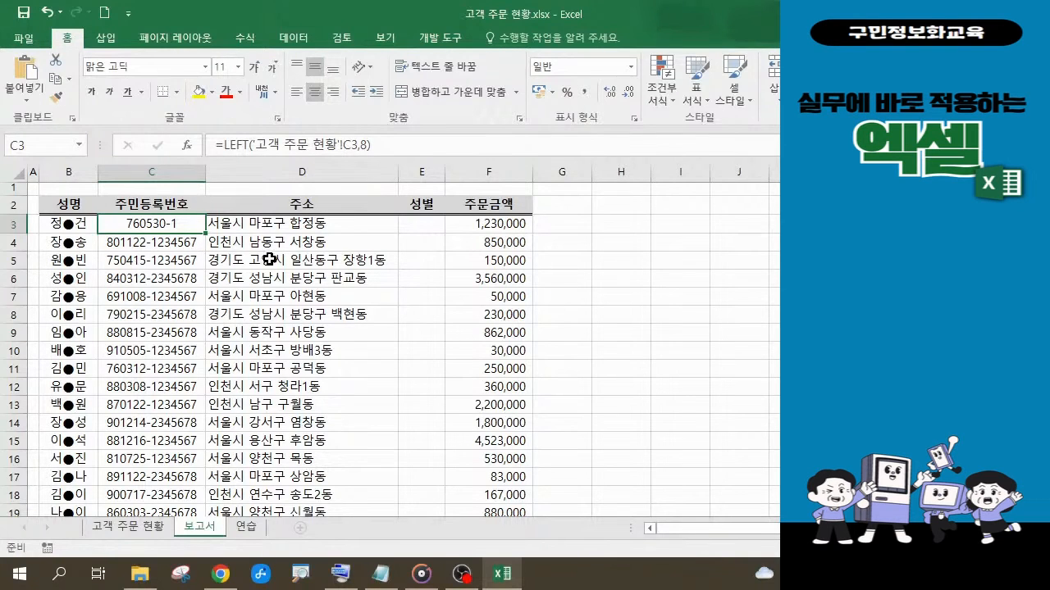
- Append &"******" to C3's LEFT formula in the formula bar
left_click(388, 146)
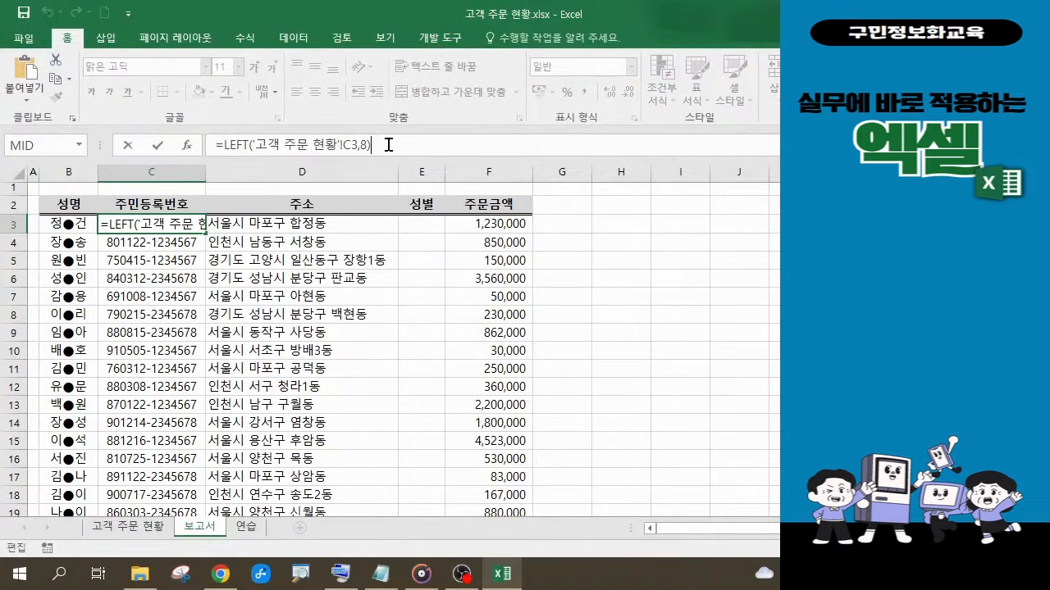
type("&")
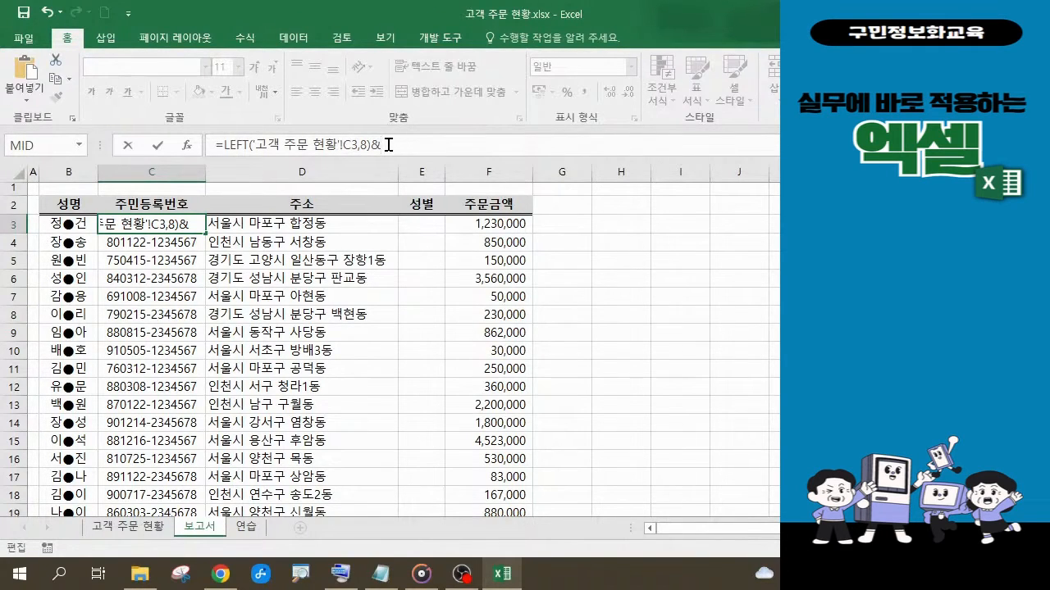
type("\"******")
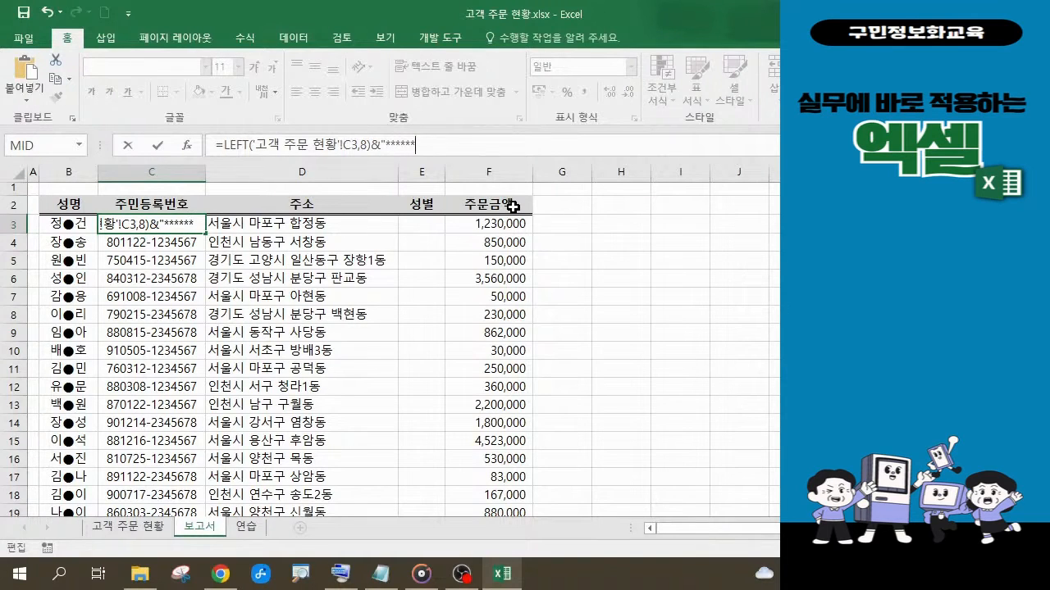
type("\"")
- Commit the masking formula in C3 and fill it down column C to row 27
key("Return")
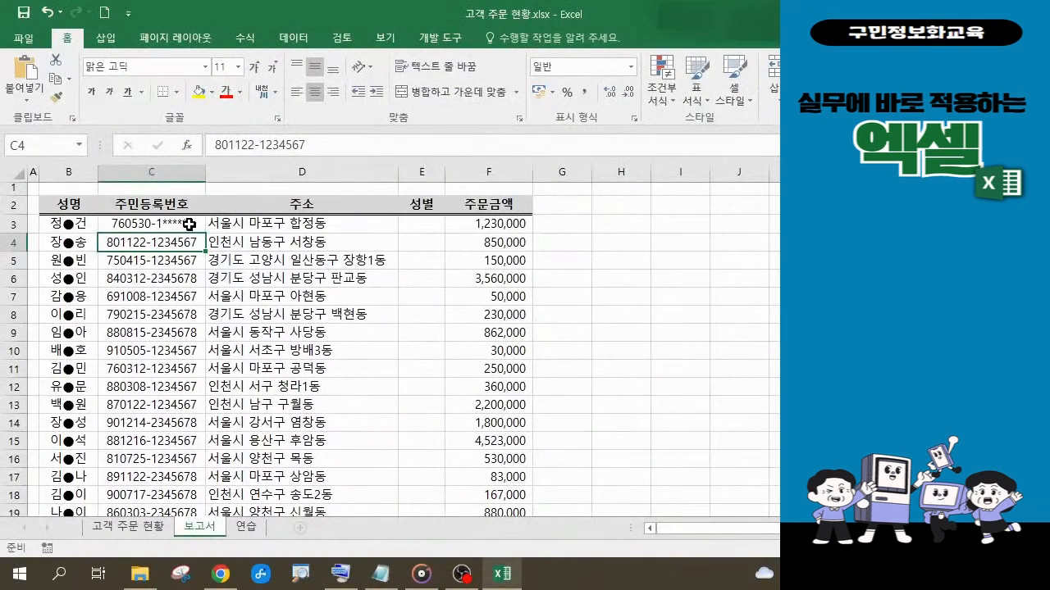
left_click(189, 224)
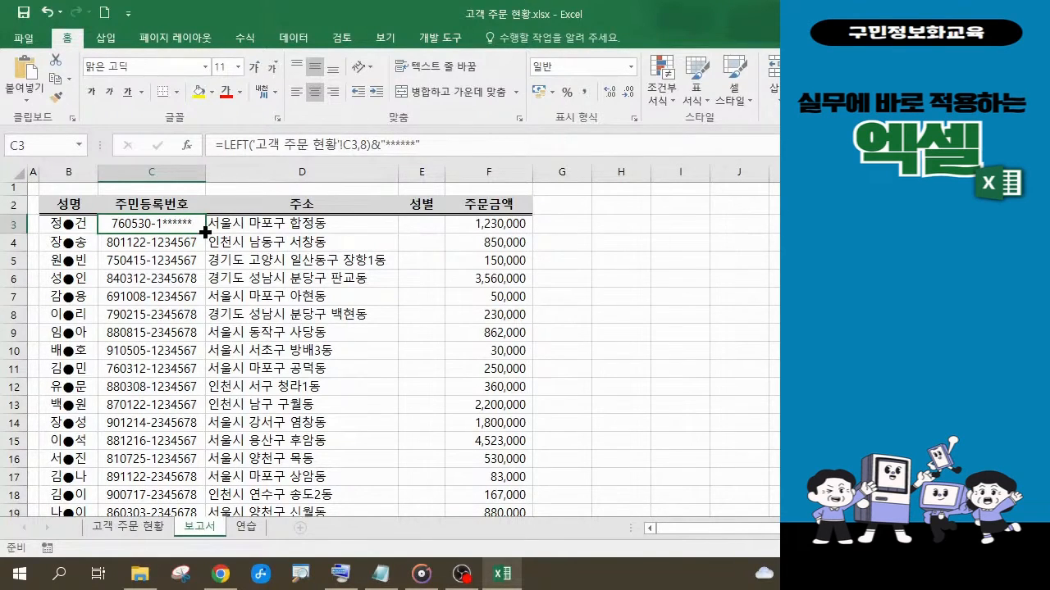
double_click(205, 232)
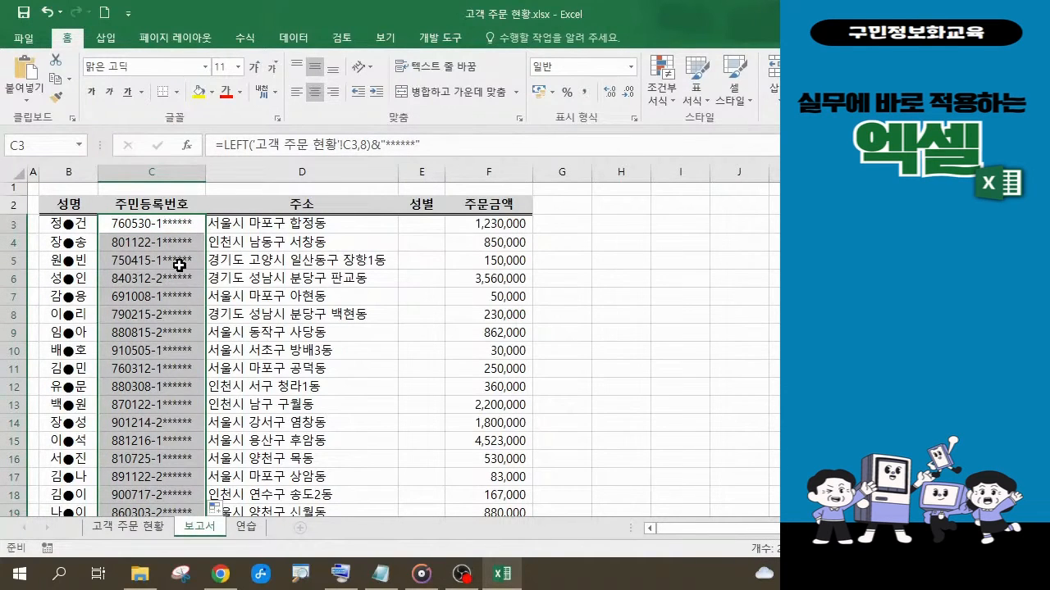
- Check the masked resident numbers down column C, then reopen C3's formula for editing
scroll(178, 265, "down", 3)
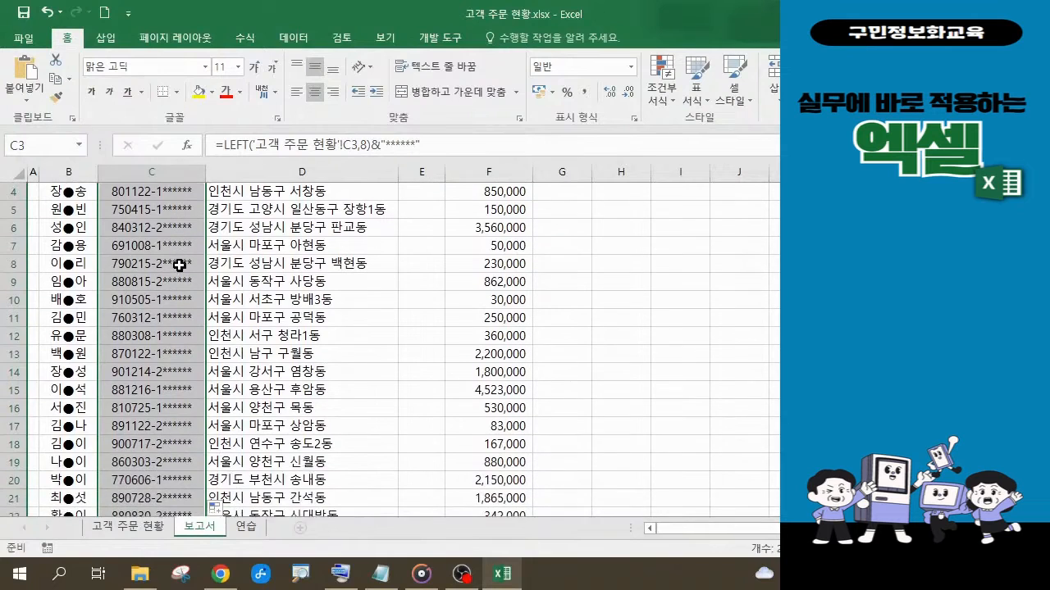
scroll(178, 268, "down", 1)
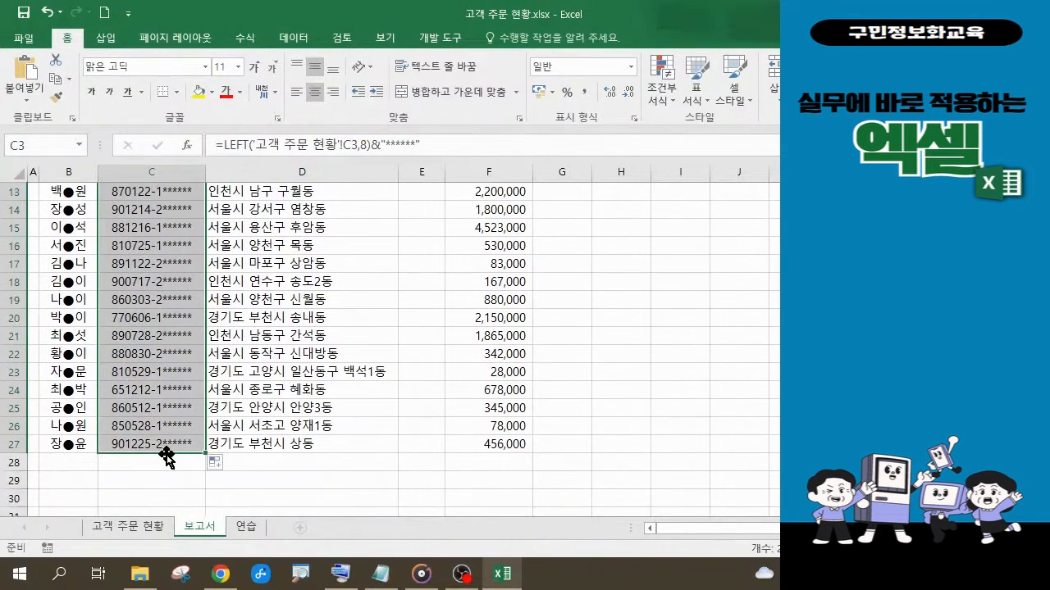
scroll(166, 454, "up", 2)
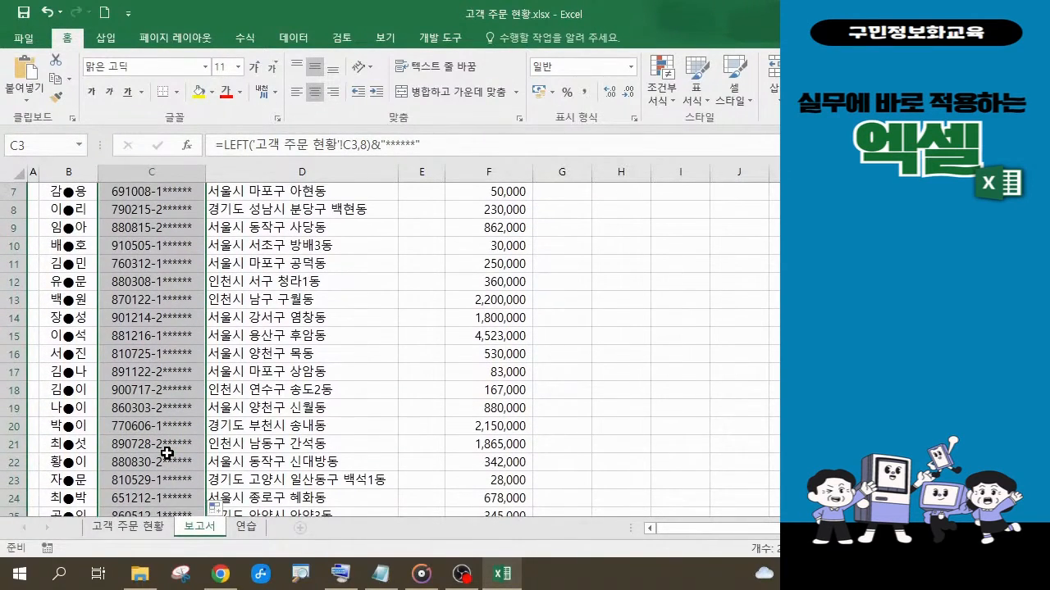
scroll(167, 453, "up", 2)
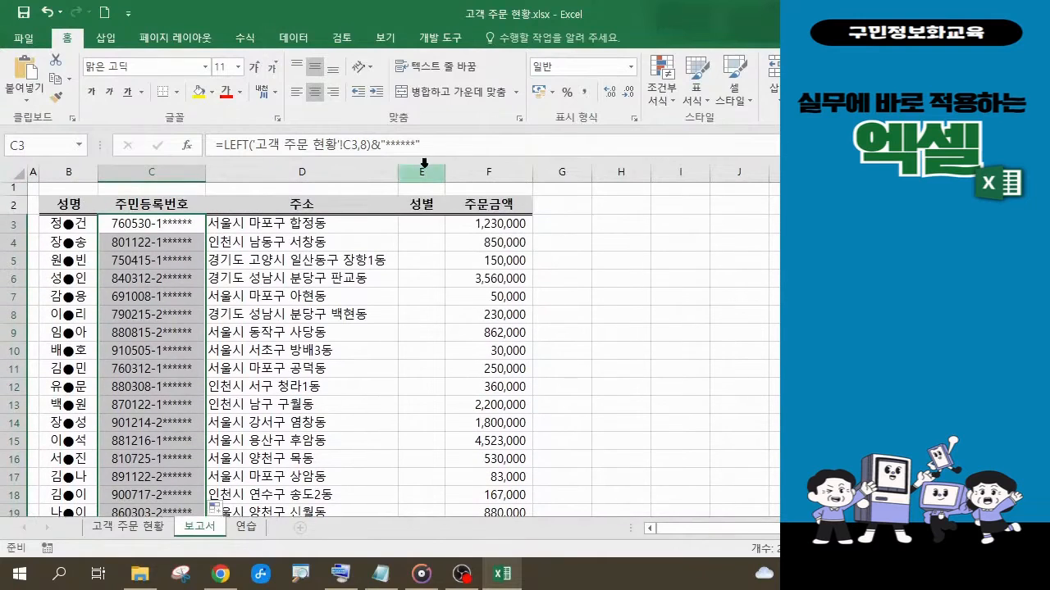
left_click(434, 140)
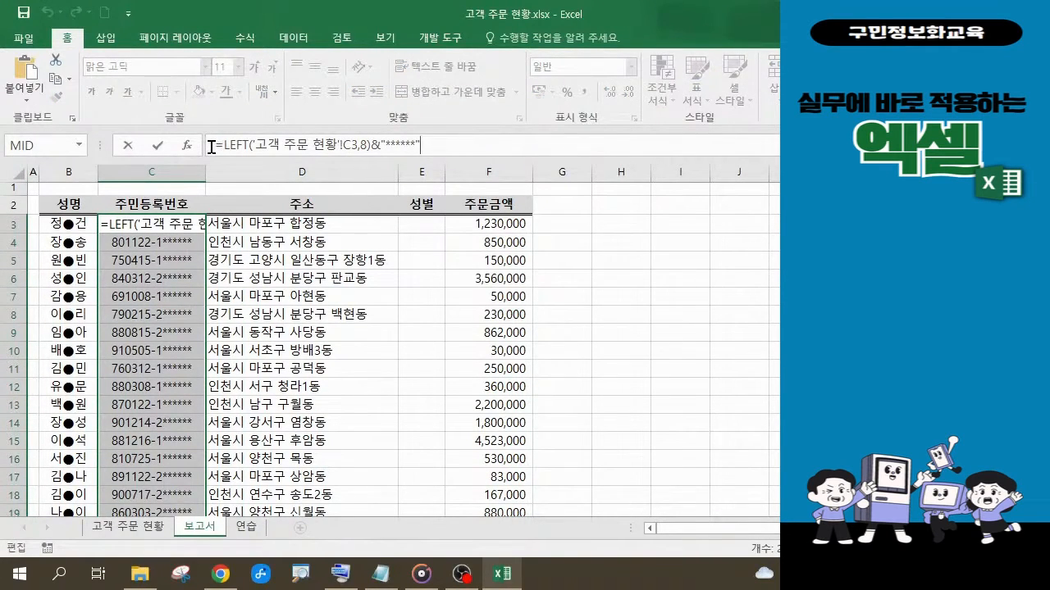
- Keep C3's =LEFT(...,8)&"******" formula unchanged and save the workbook
left_click_drag(211, 146, 457, 141)
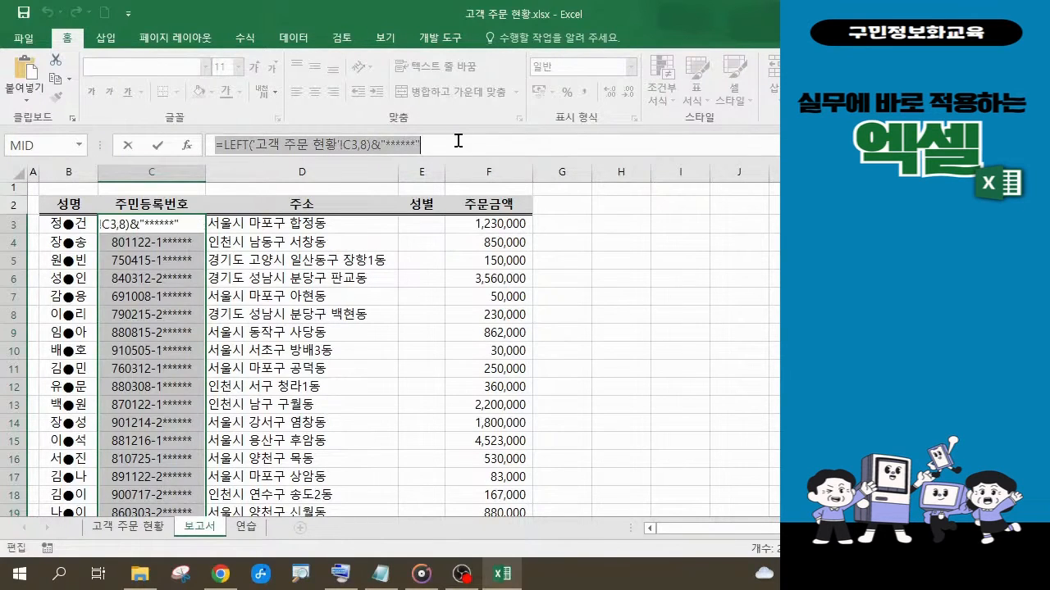
left_click(380, 574)
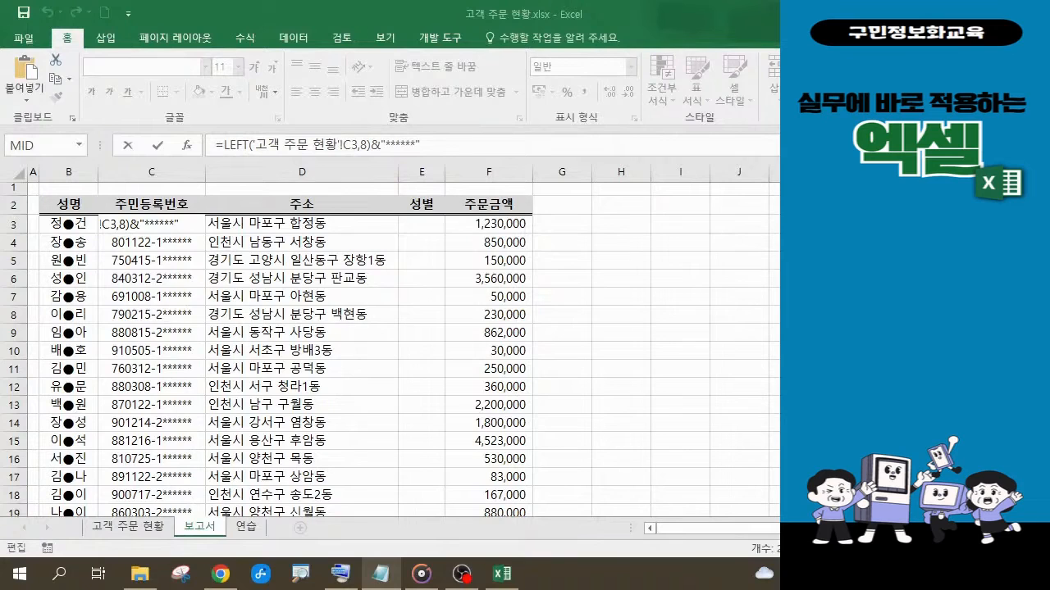
left_click(439, 145)
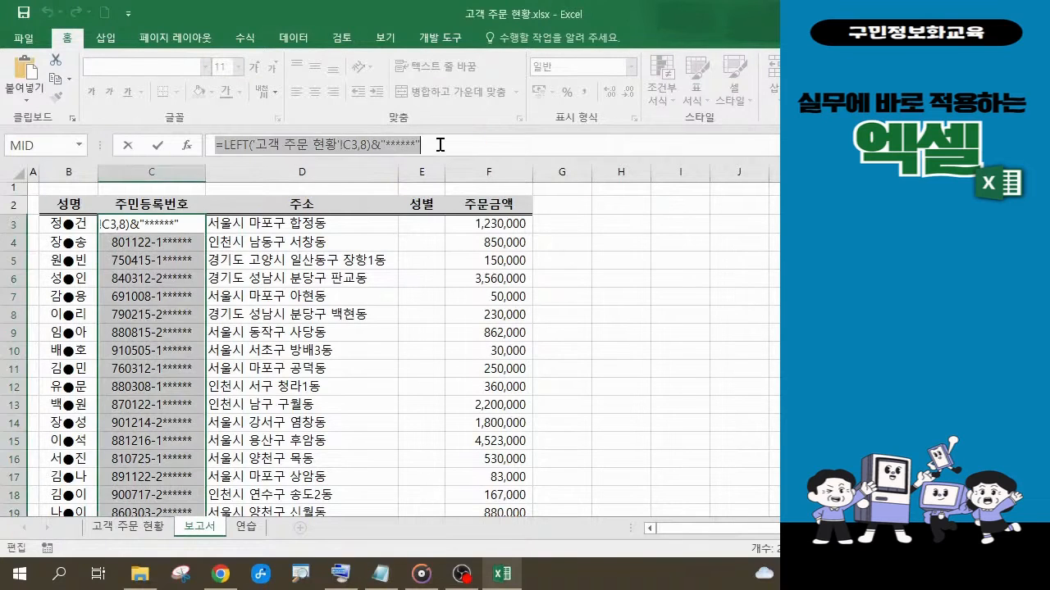
left_click(440, 145)
key("Return")
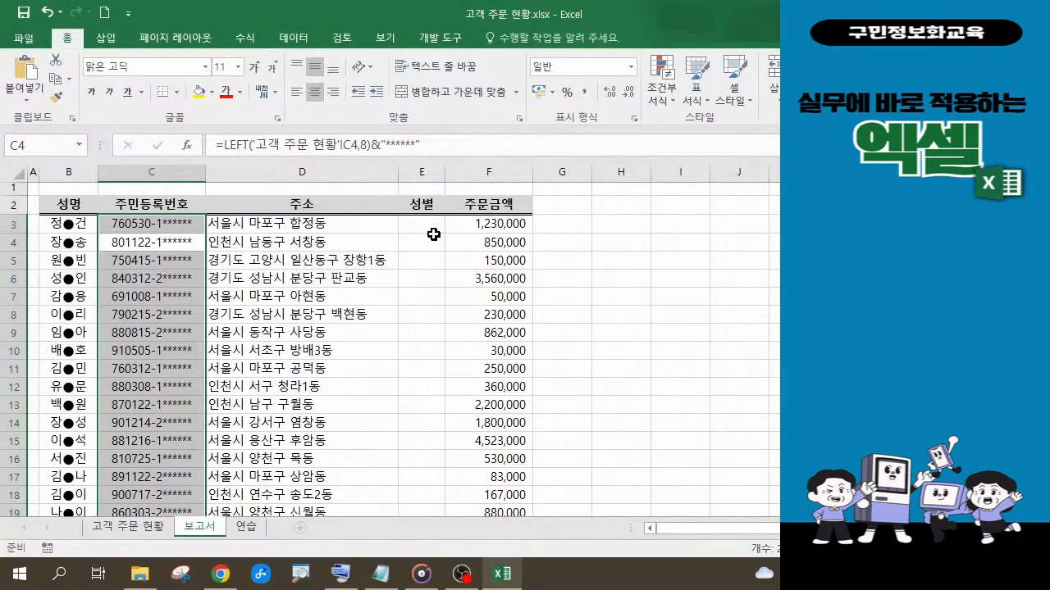
left_click(23, 23)
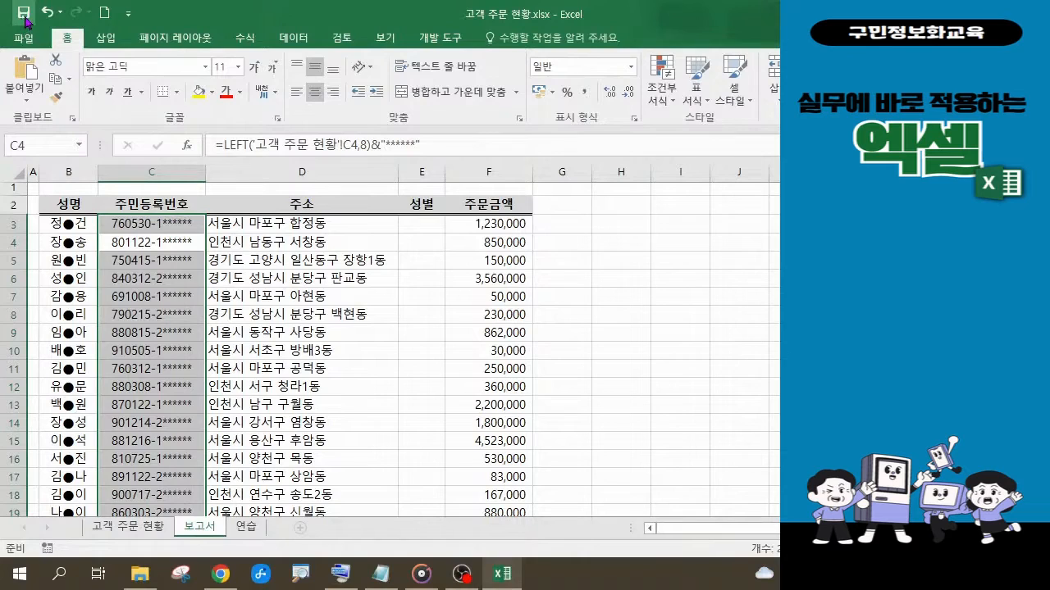
left_click(581, 240)
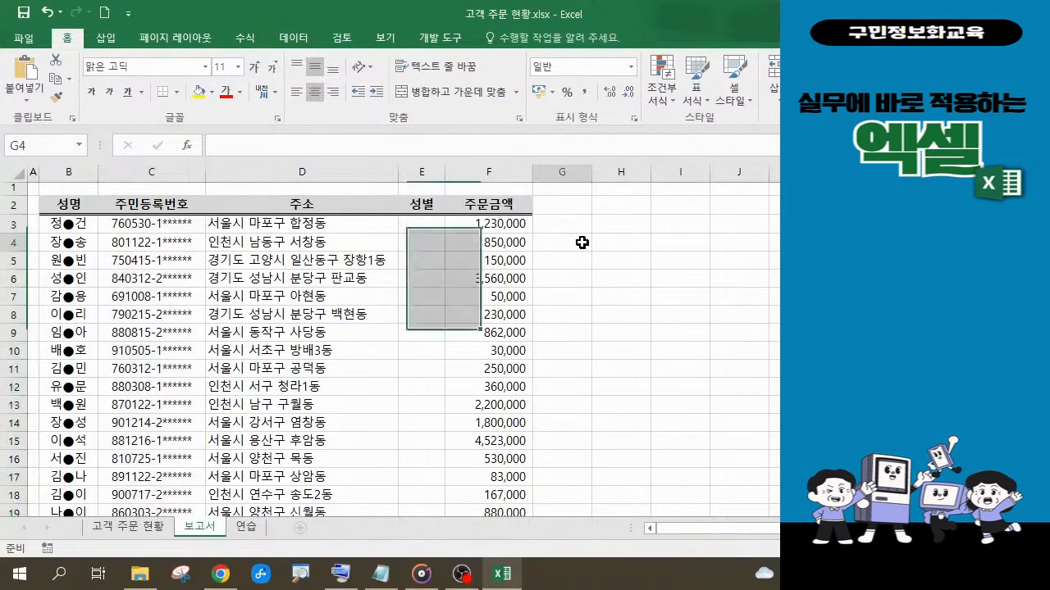
left_click(161, 224)
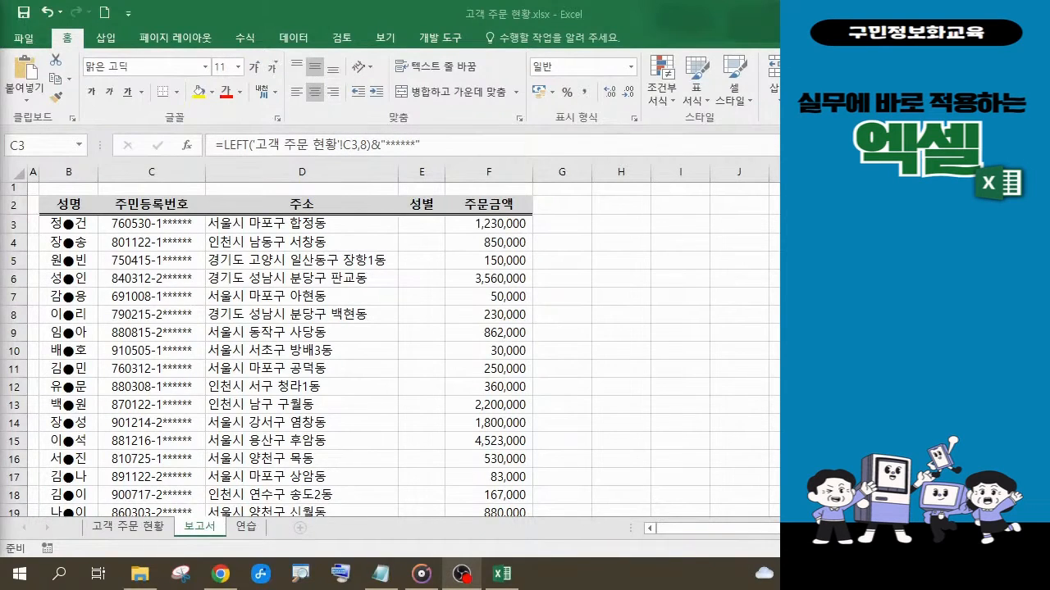
left_click(421, 224)
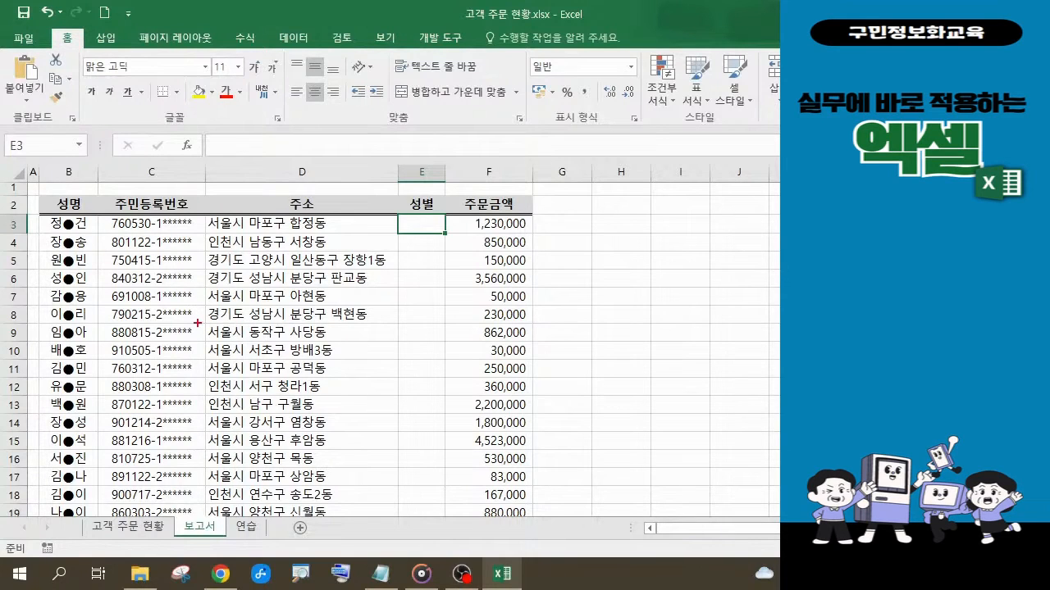
- Mark the gender digit after the dash in the resident numbers, then begin a formula in E3
mouse_move(96, 211)
left_mouse_down()
mouse_move(195, 286)
mouse_move(198, 500)
left_mouse_up()
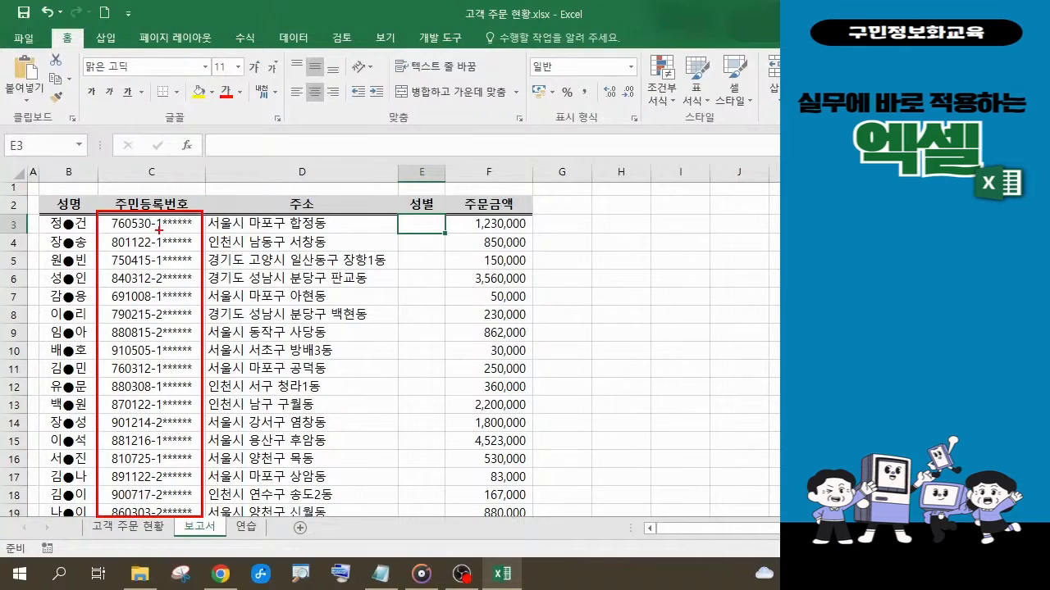
left_click_drag(154, 231, 173, 233)
mouse_move(154, 234)
left_mouse_down()
mouse_move(155, 214)
mouse_move(166, 230)
left_mouse_up()
left_click_drag(161, 277, 168, 293)
key("Escape")
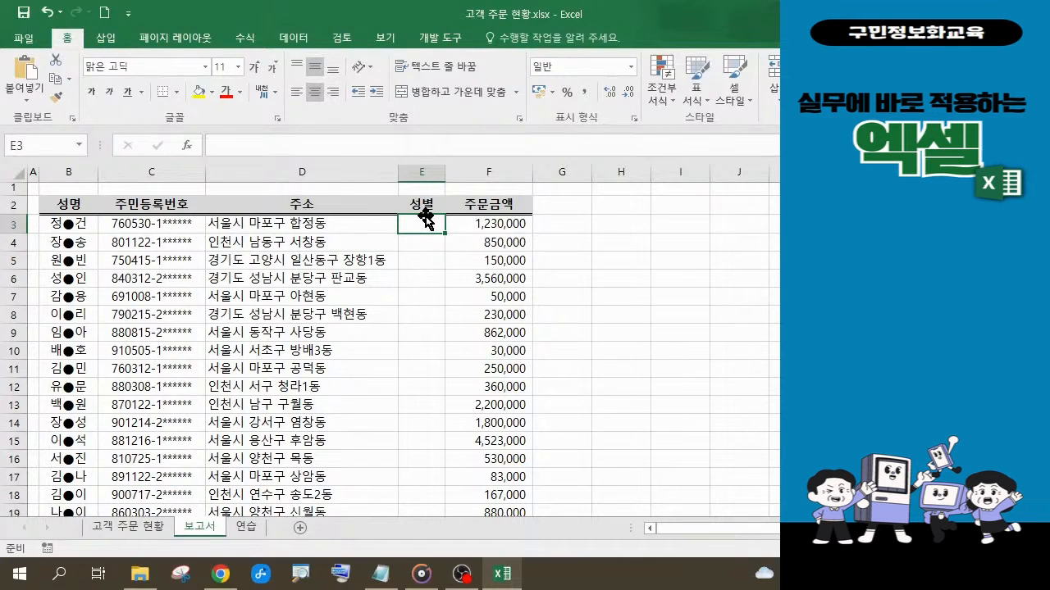
type("=")
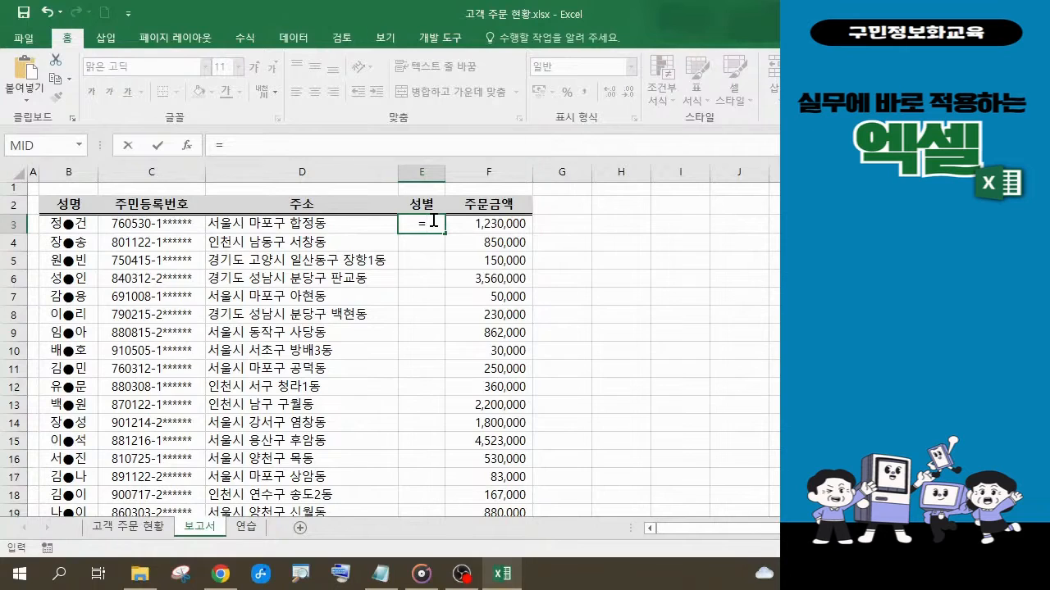
- Insert MID into E3's formula and bring up its Function Arguments dialog
type("m")
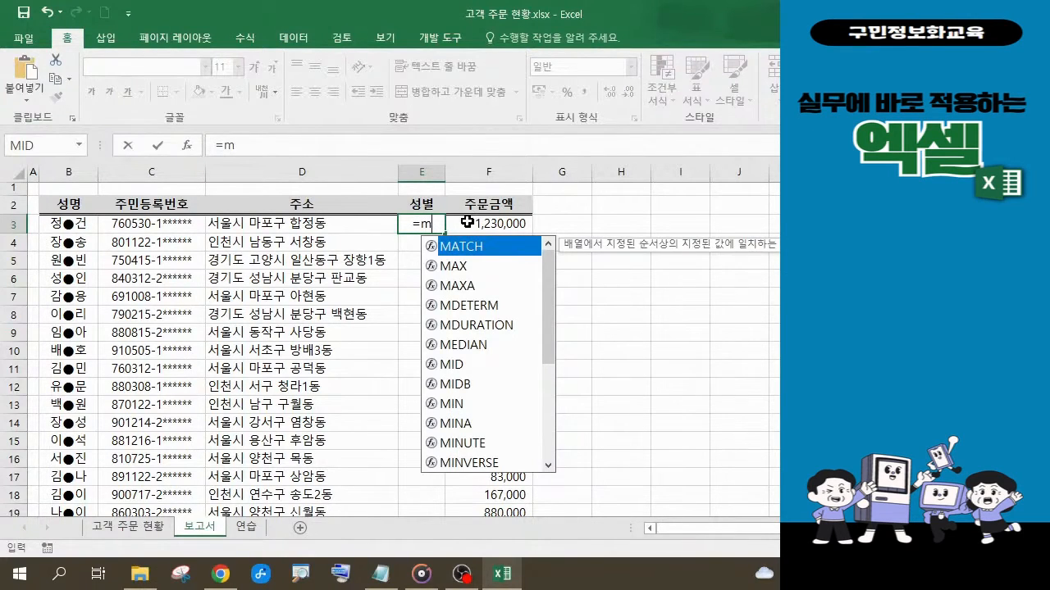
left_click(456, 368)
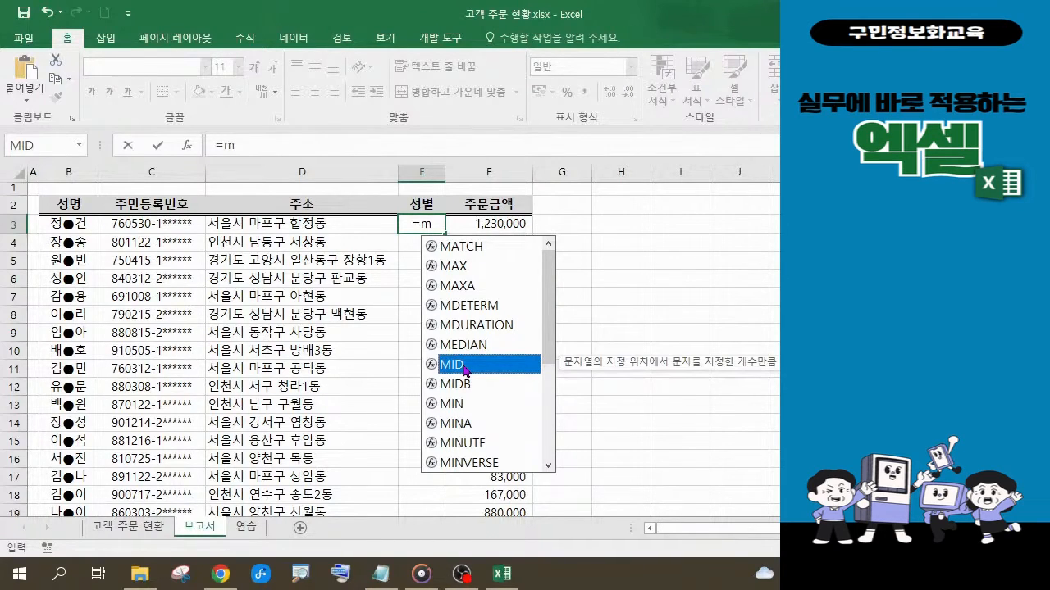
double_click(464, 368)
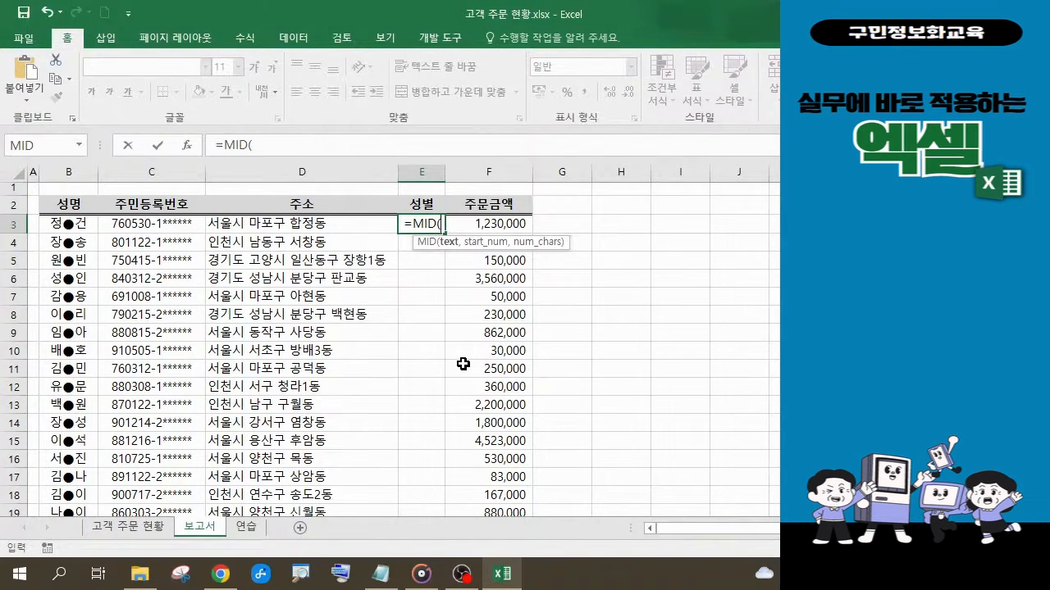
key("ctrl+a")
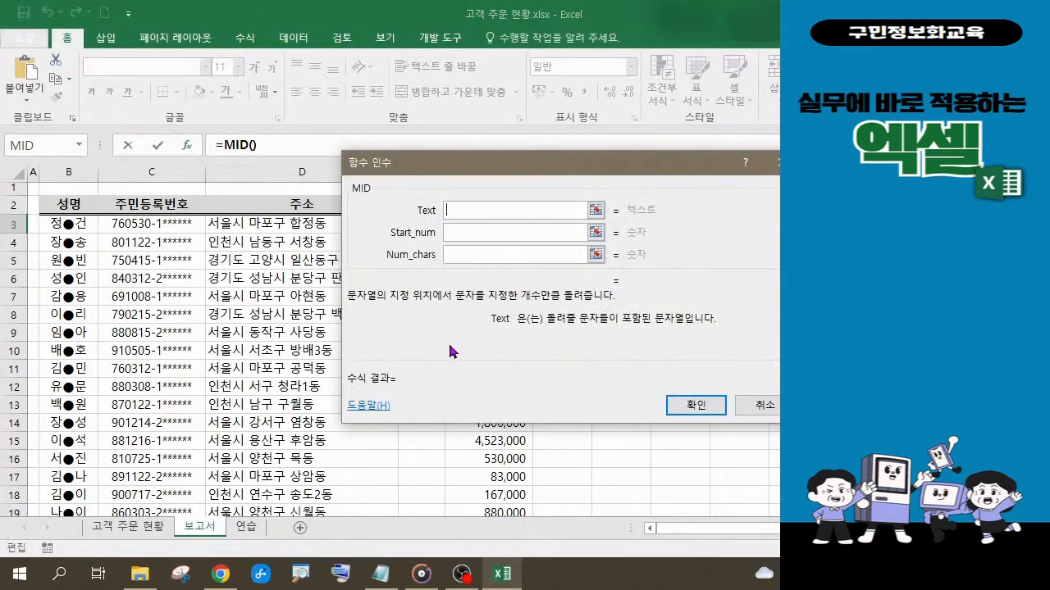
- Fill MID's arguments with Text C3, Start_num 8 and Num_chars 1
left_click_drag(460, 167, 523, 262)
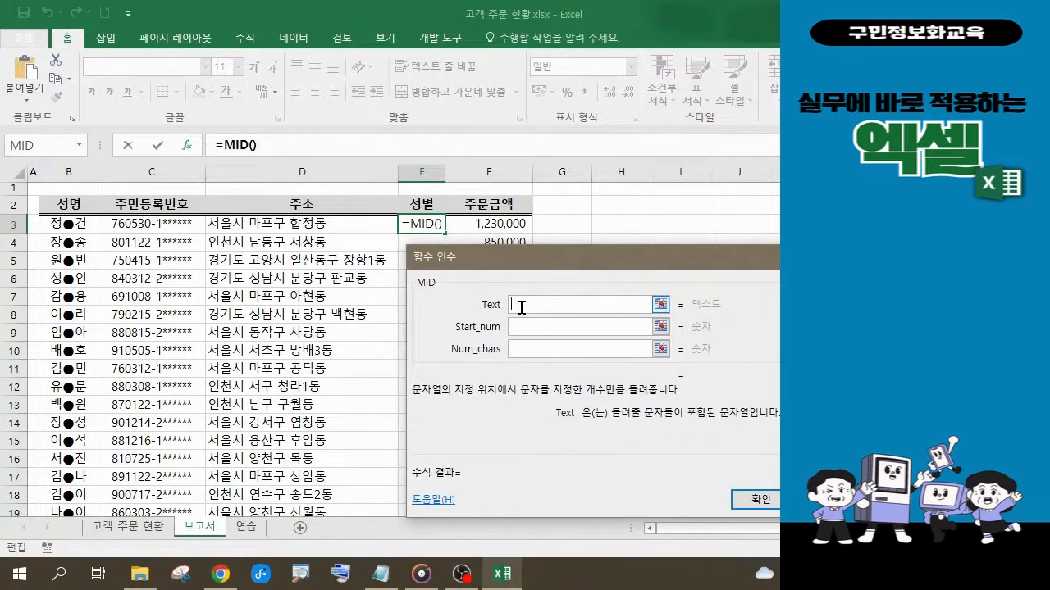
left_click(167, 228)
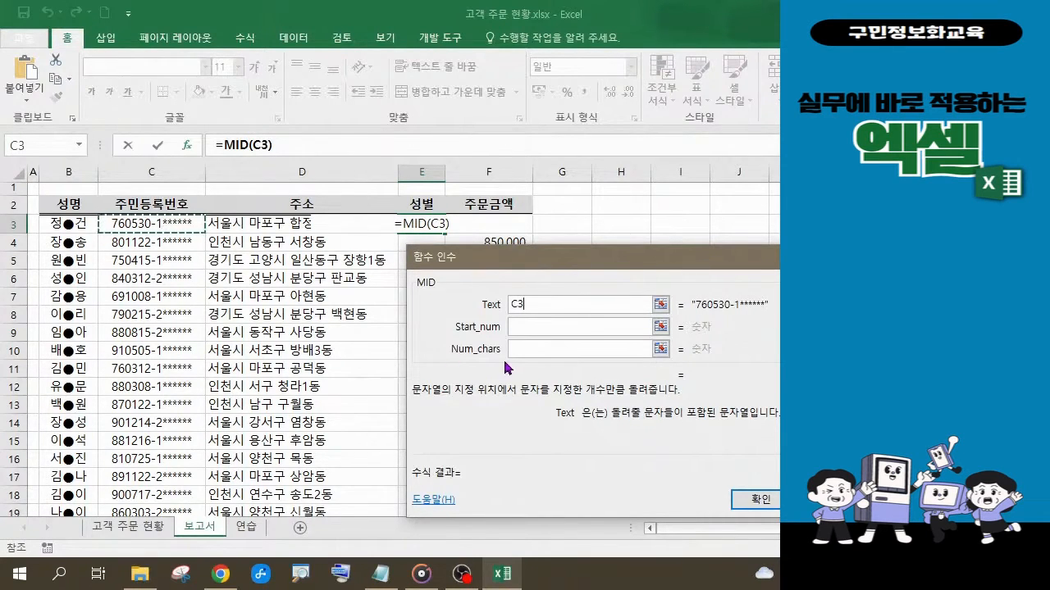
left_click(523, 327)
left_click(522, 327)
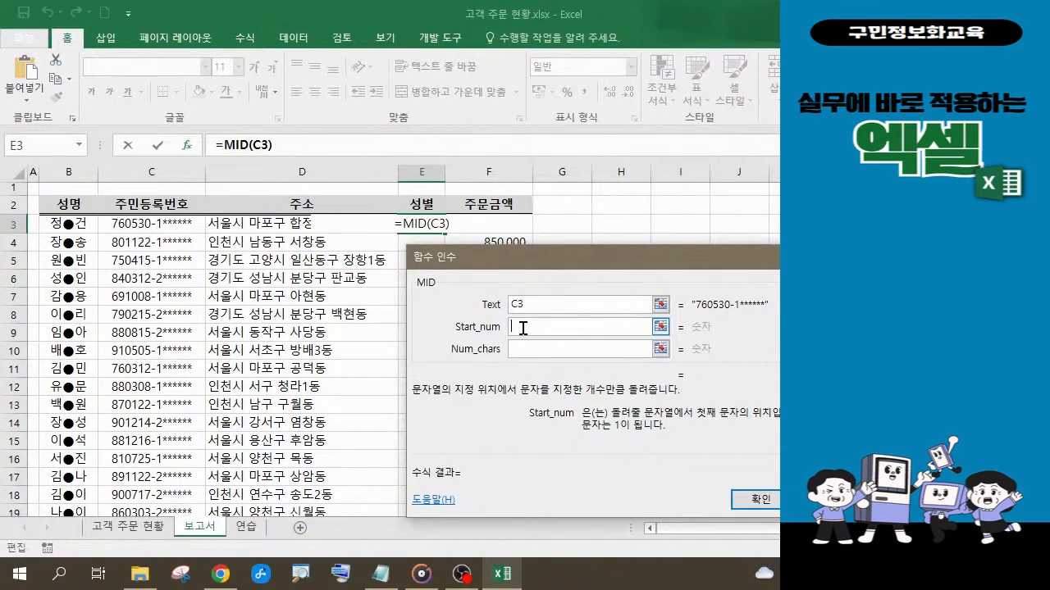
type("8")
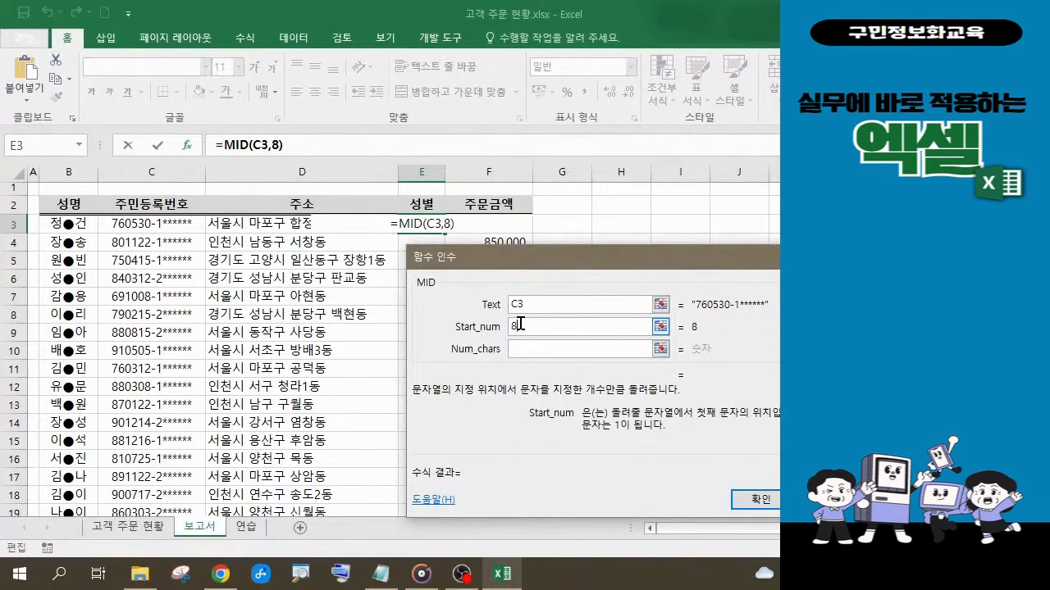
left_click(522, 350)
left_click(522, 350)
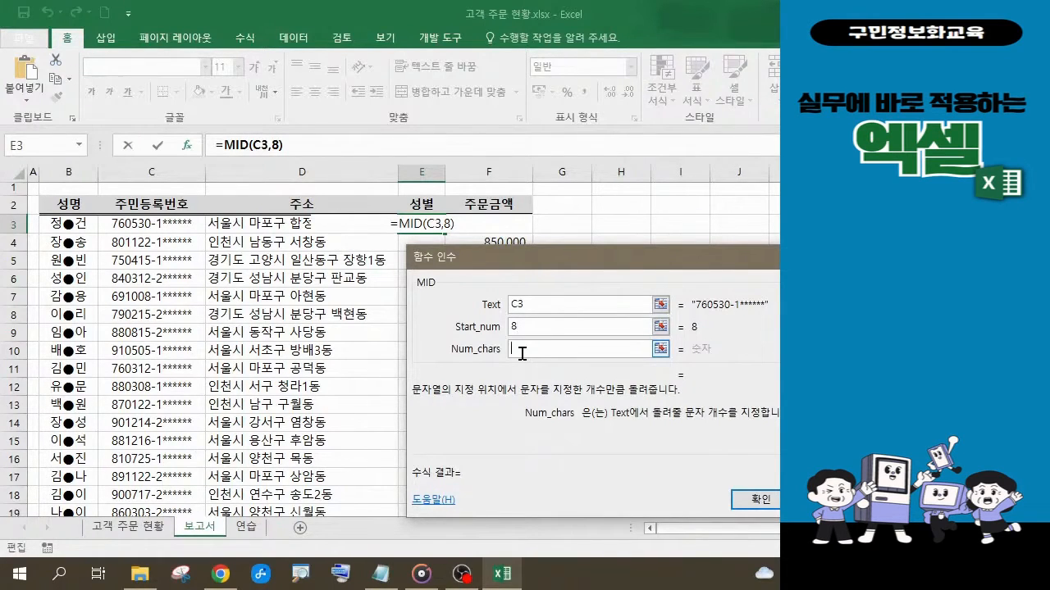
type("1")
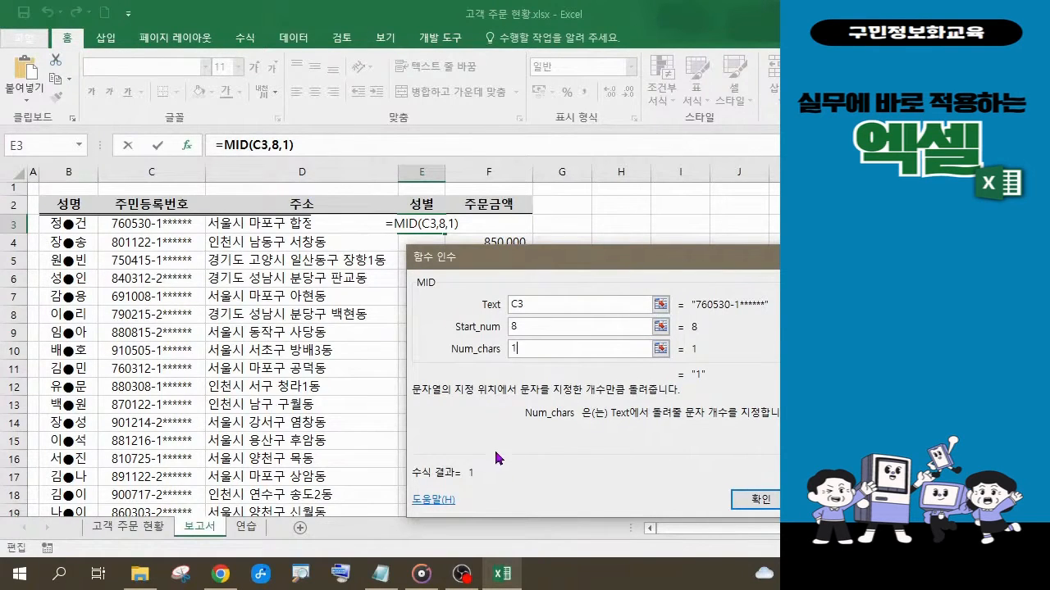
- Highlight the resulting =MID(C3,8,1) formula and its three arguments for viewers
left_click_drag(531, 262, 476, 187)
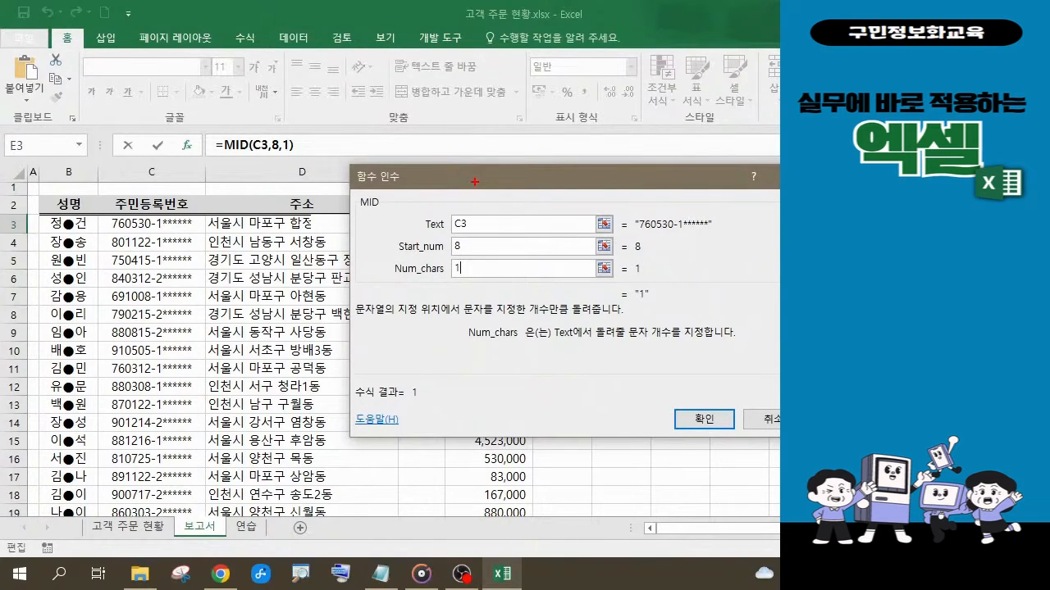
left_click_drag(194, 121, 308, 164)
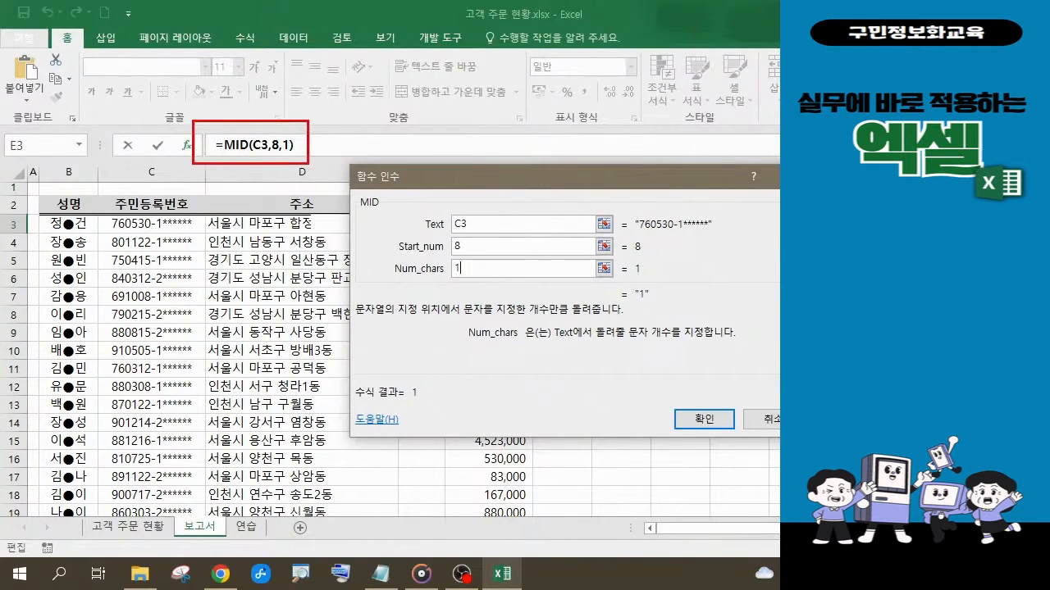
left_click_drag(395, 205, 509, 288)
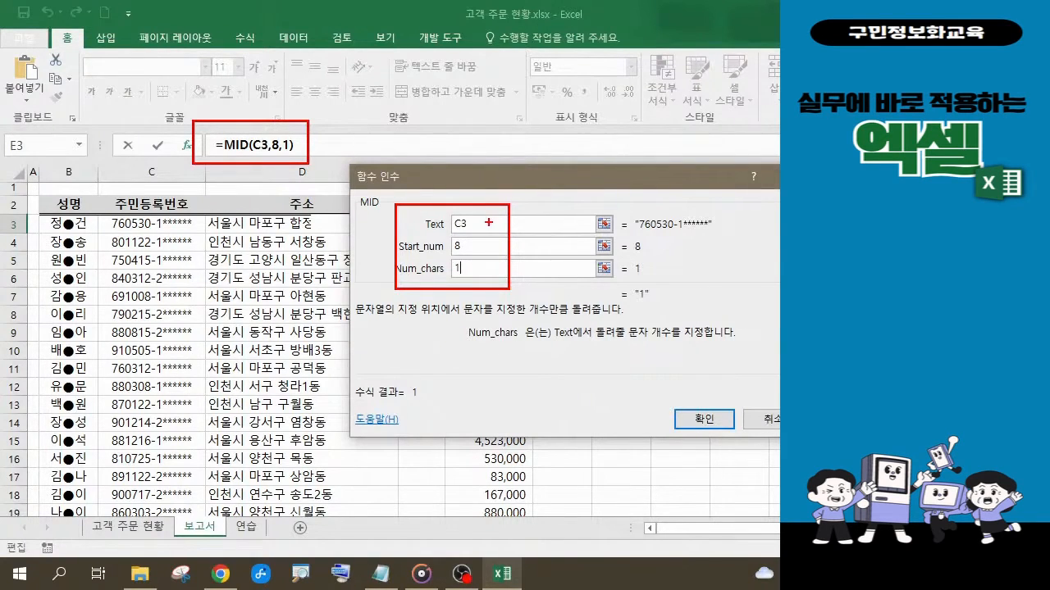
left_click_drag(488, 222, 517, 190)
left_click_drag(475, 244, 494, 267)
left_click_drag(472, 271, 475, 285)
key("Escape")
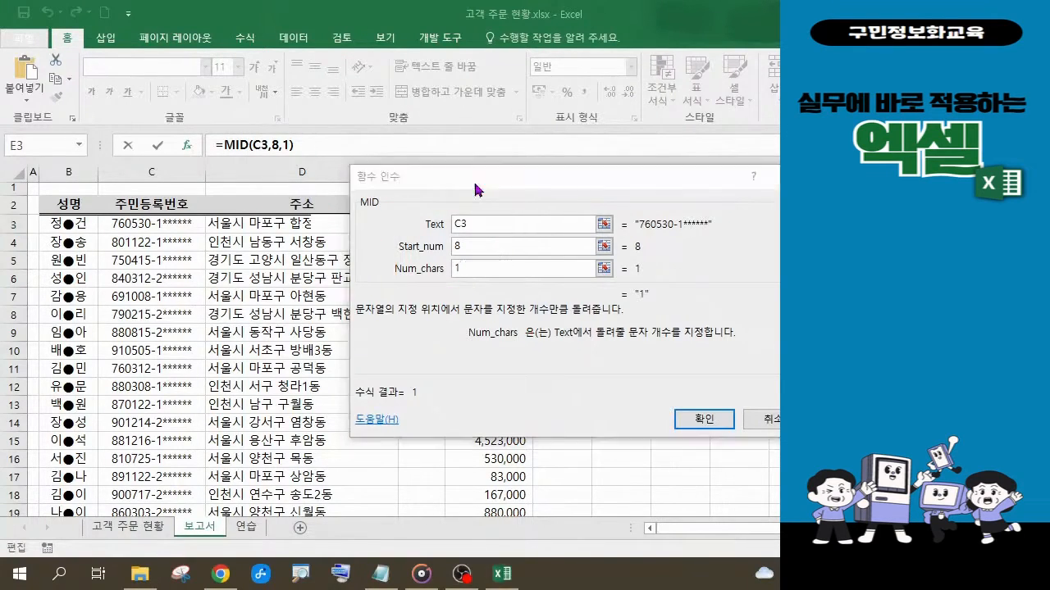
- Confirm =MID(C3,8,1) and copy it from E3 down to E27, showing 1 or 2
left_click(703, 420)
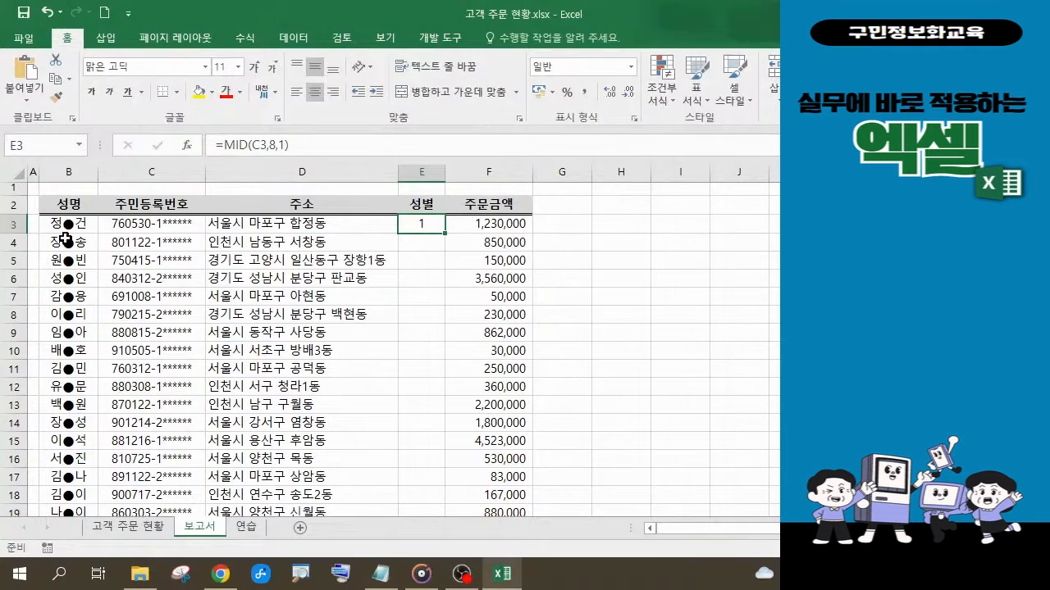
double_click(447, 233)
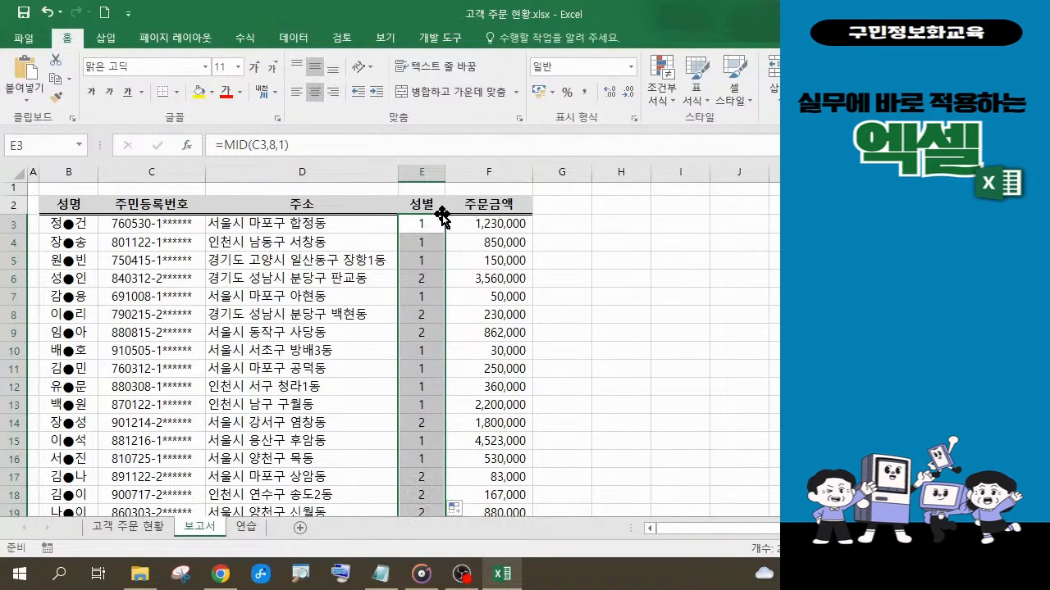
scroll(443, 308, "down", 2)
scroll(447, 314, "down", 2)
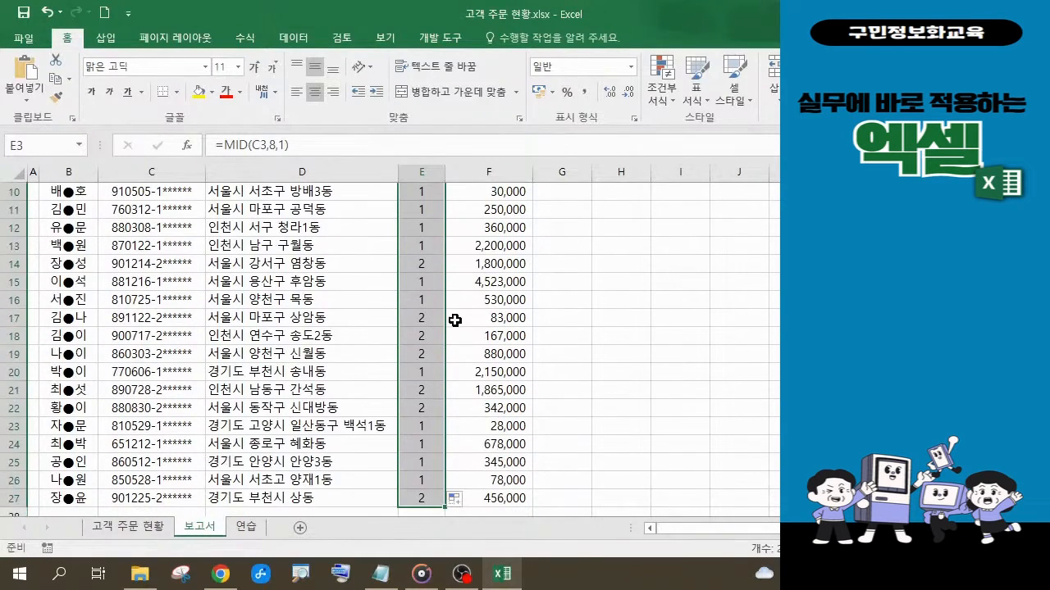
scroll(452, 316, "up", 3)
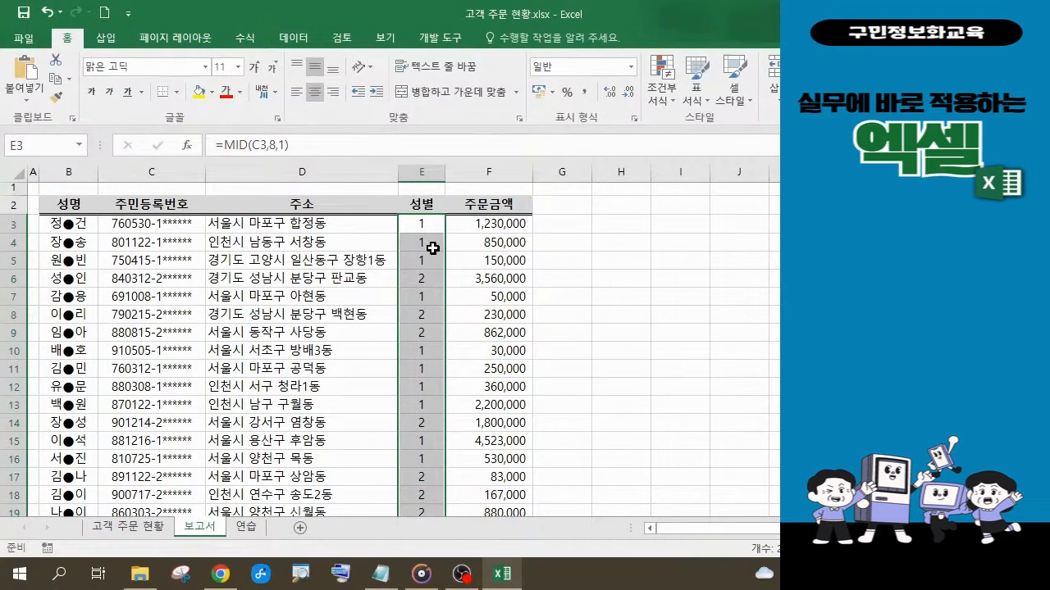
- Wrap E3's MID test in IF with the condition ="1", giving =IF(MID(C3,8,1)="1"
left_click(295, 146)
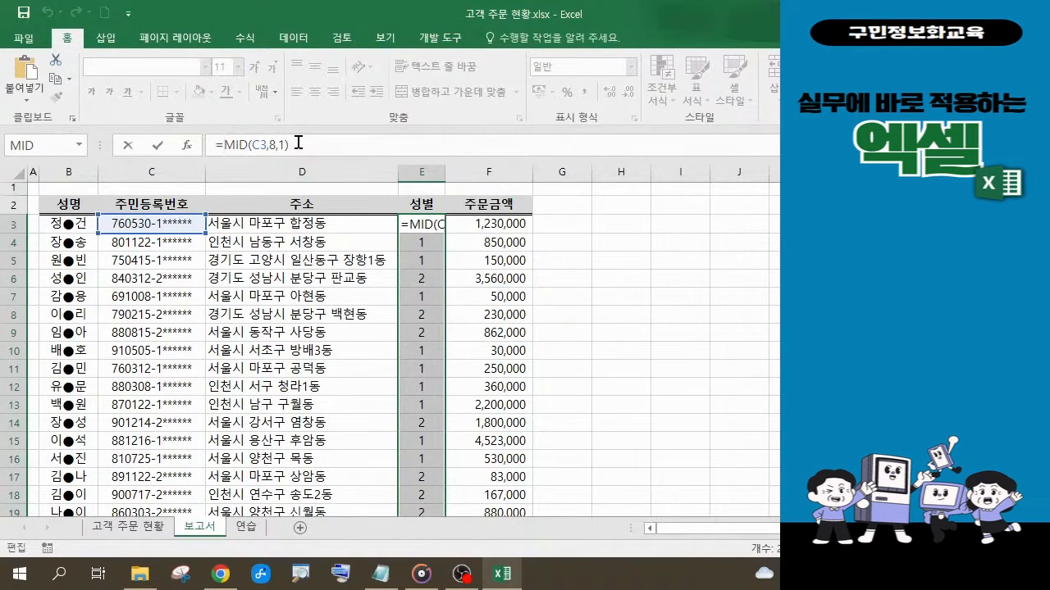
type("i")
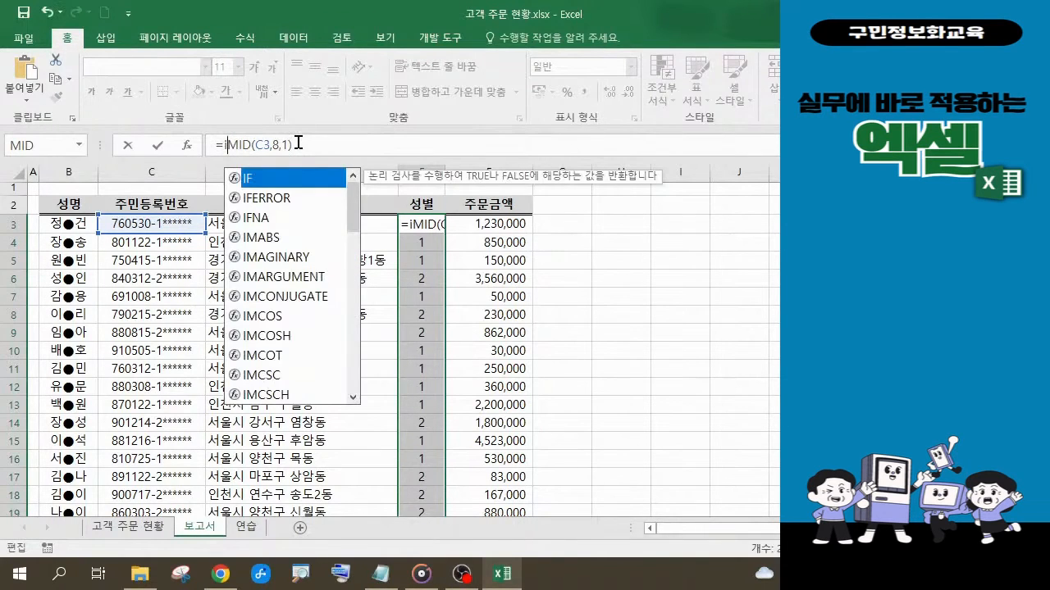
key("Tab")
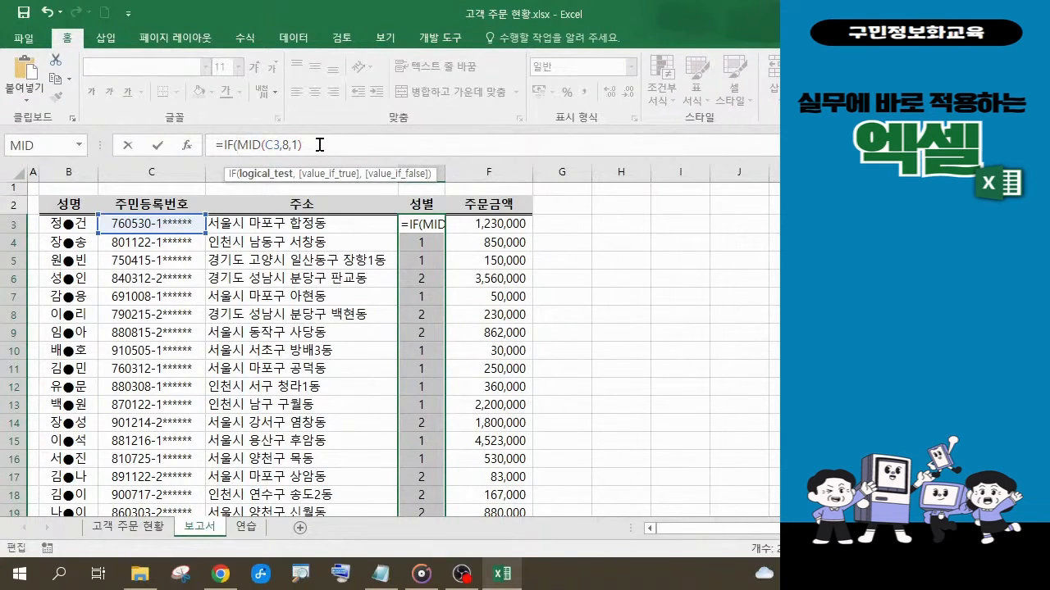
type("=\"1\"")
- Complete =IF(MID(C3,8,1)="1","남","여") in E3 and annotate its condition and 남/여 results with arrows
type(",")
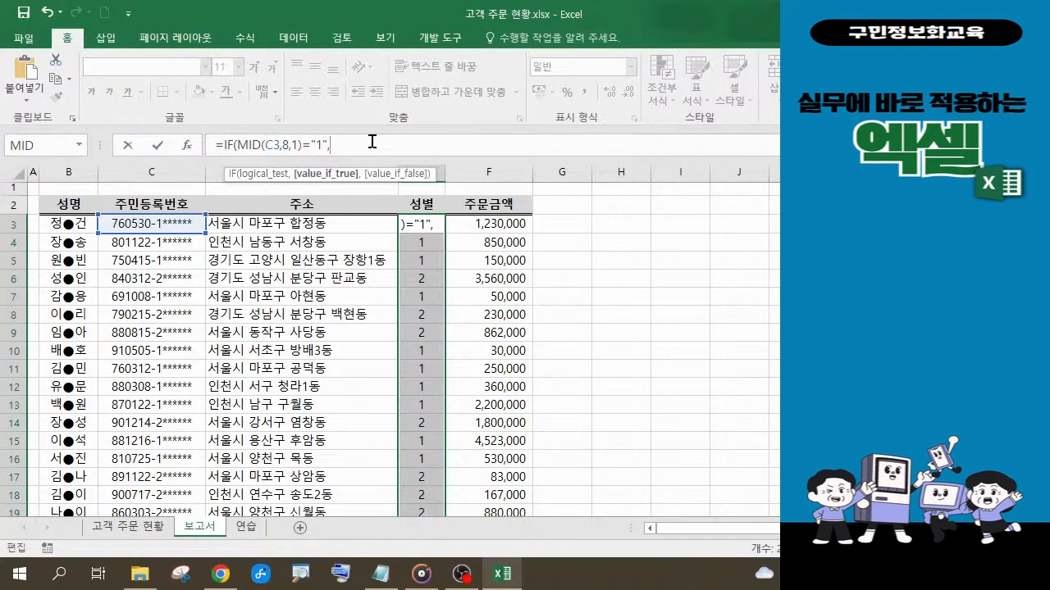
type("\"남\",")
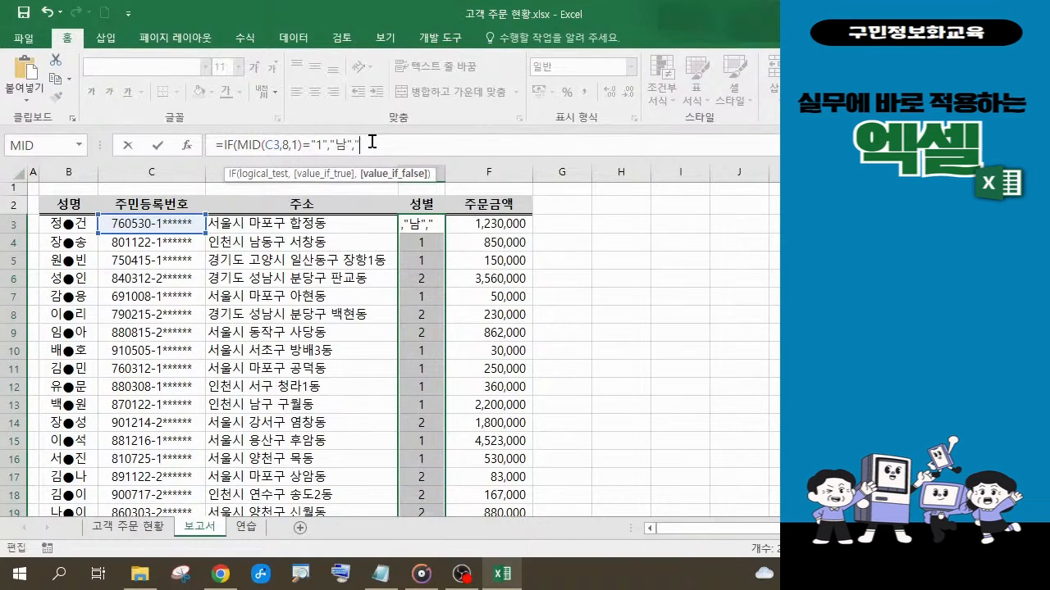
type("\"여\")")
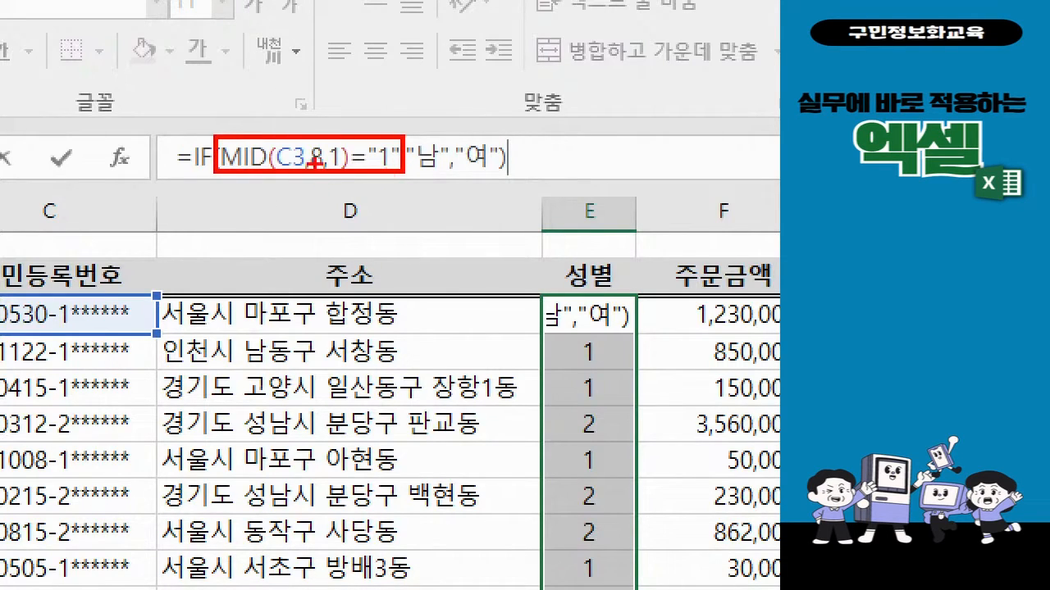
left_click_drag(355, 164, 332, 211)
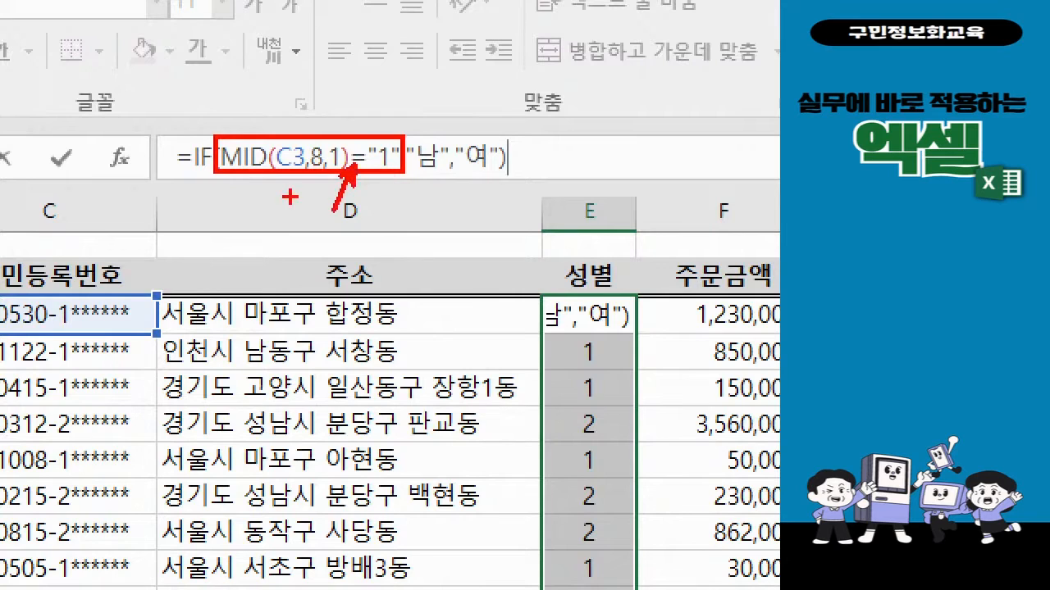
left_click_drag(258, 203, 259, 242)
mouse_move(280, 205)
left_mouse_down()
mouse_move(299, 227)
mouse_move(283, 258)
mouse_move(307, 257)
left_mouse_up()
mouse_move(305, 212)
left_mouse_down()
mouse_move(320, 212)
mouse_move(300, 246)
mouse_move(338, 236)
mouse_move(361, 266)
left_mouse_up()
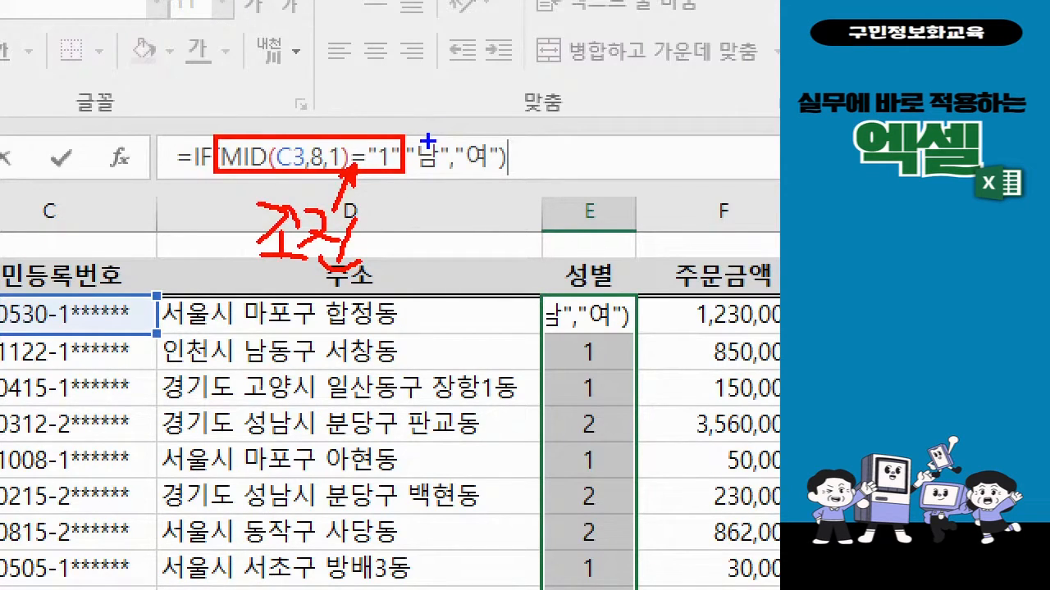
left_click_drag(427, 141, 445, 89)
left_click_drag(476, 169, 505, 238)
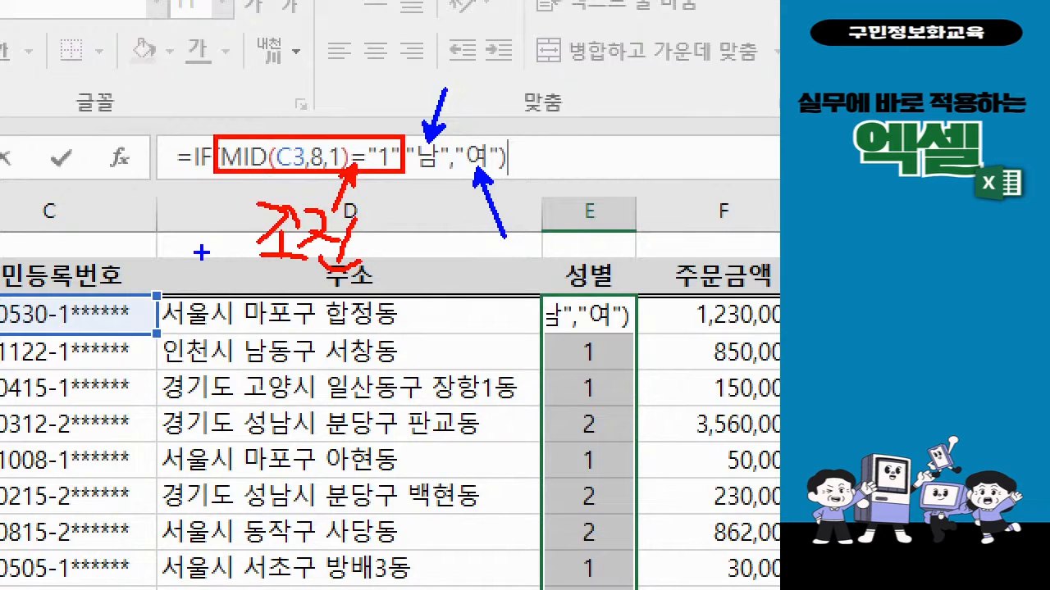
- Commit the IF formula in E3 and copy it down column E through row 27
key("Escape")
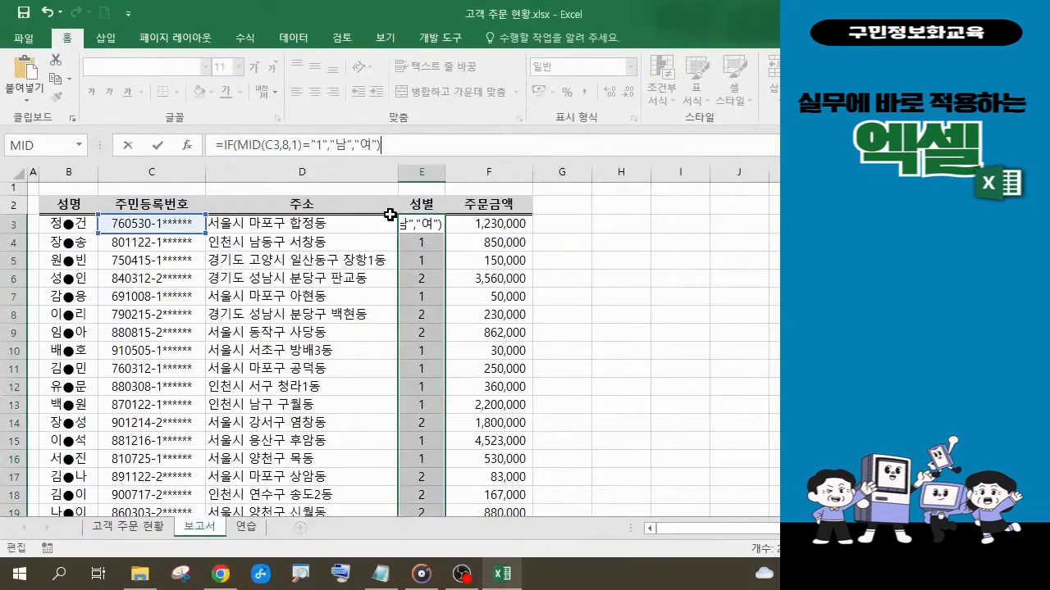
key("ctrl+Return")
key("Return")
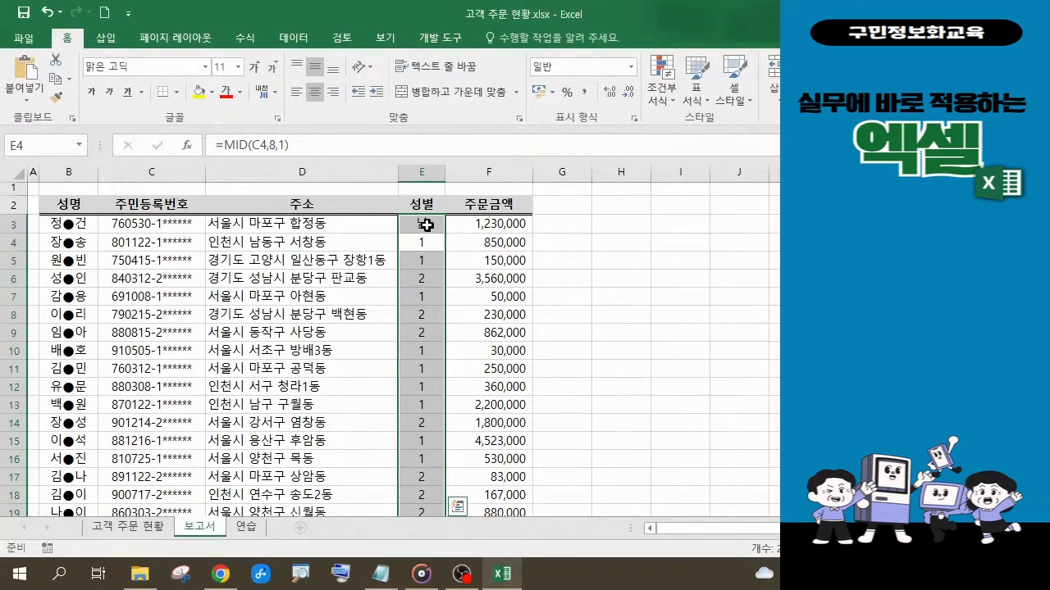
left_click(427, 224)
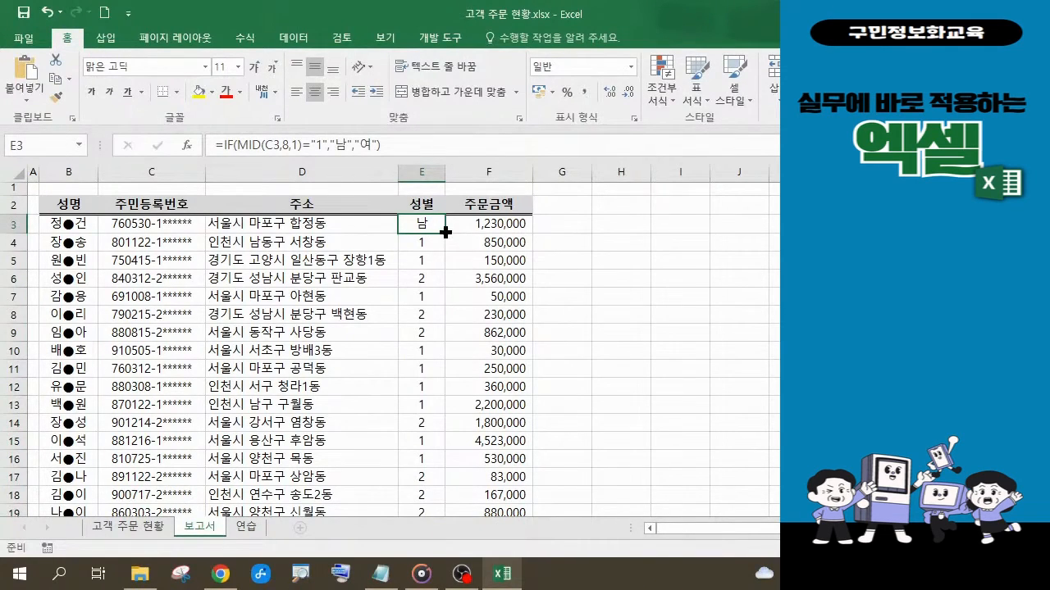
double_click(445, 233)
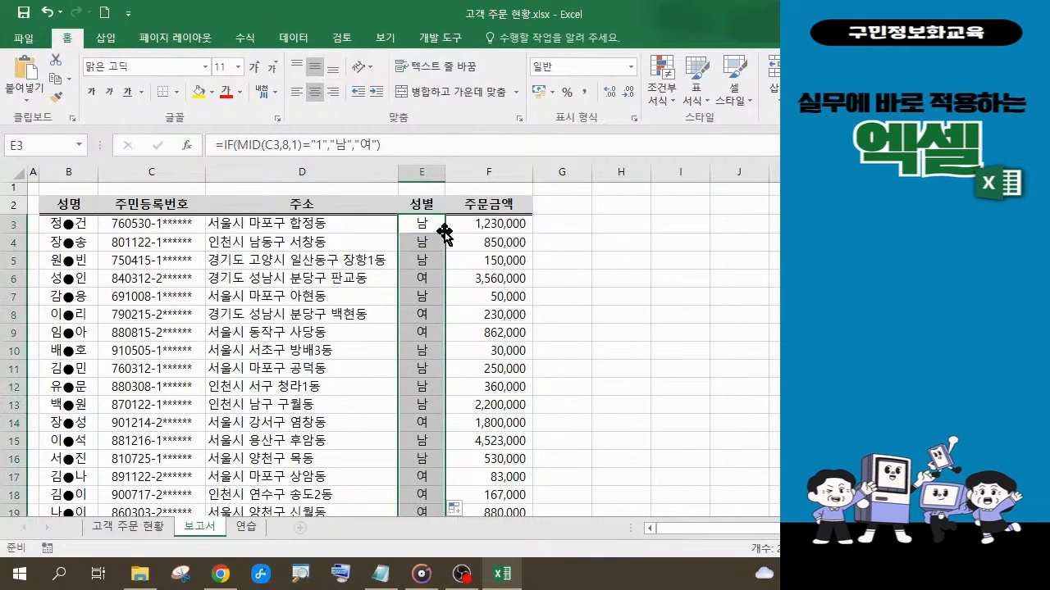
scroll(415, 316, "down", 2)
scroll(415, 316, "down", 3)
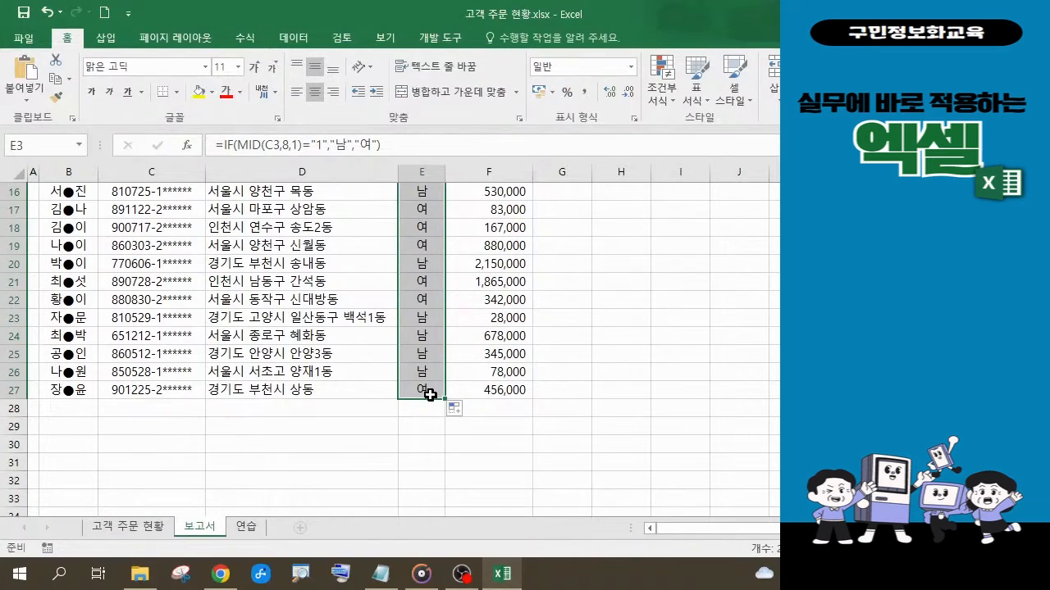
scroll(429, 394, "up", 5)
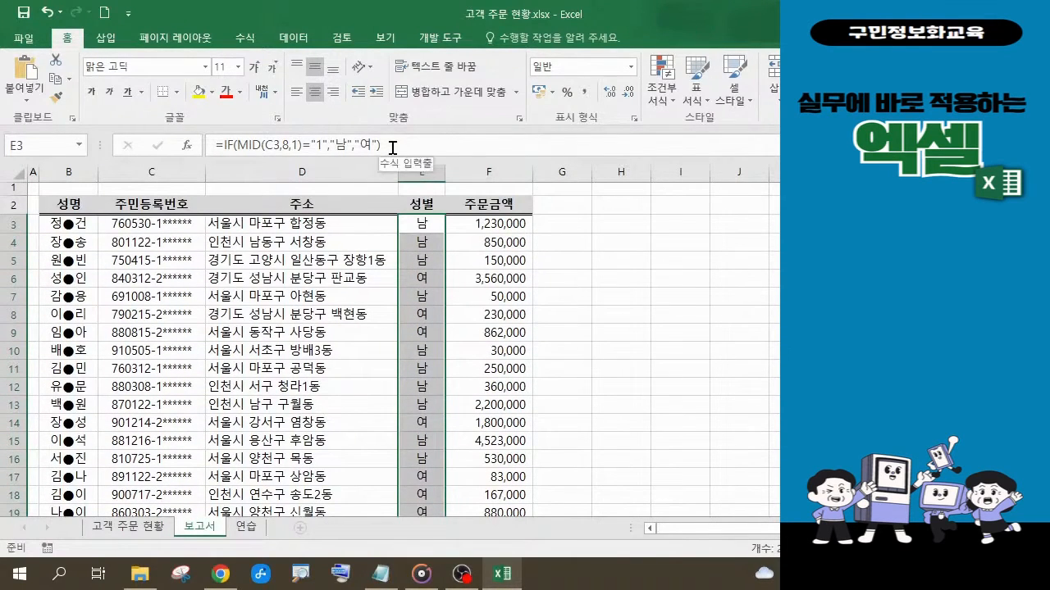
left_click(401, 146)
left_click_drag(402, 146, 214, 149)
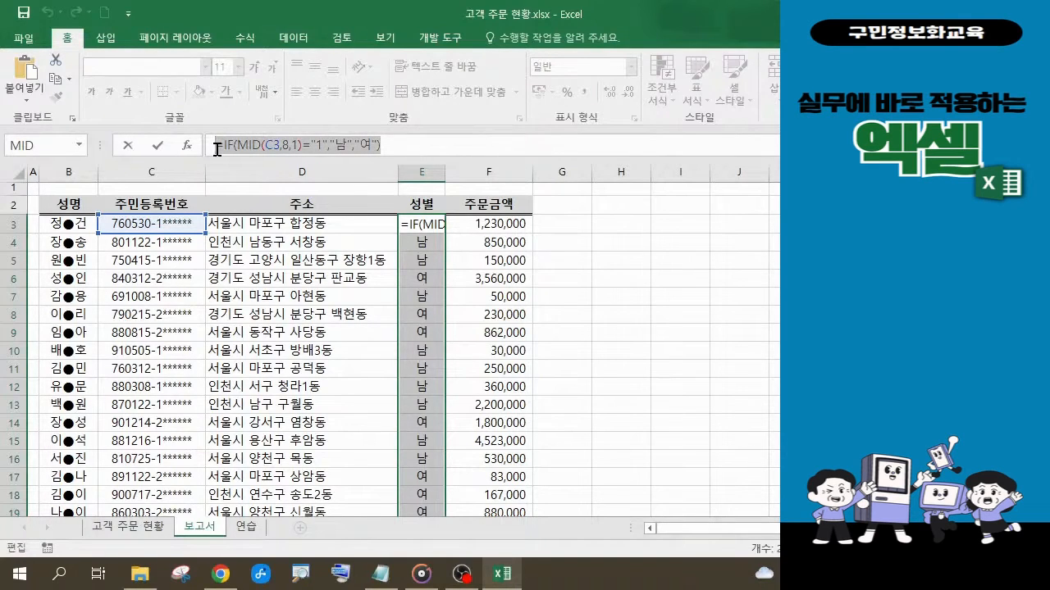
key("ctrl+c")
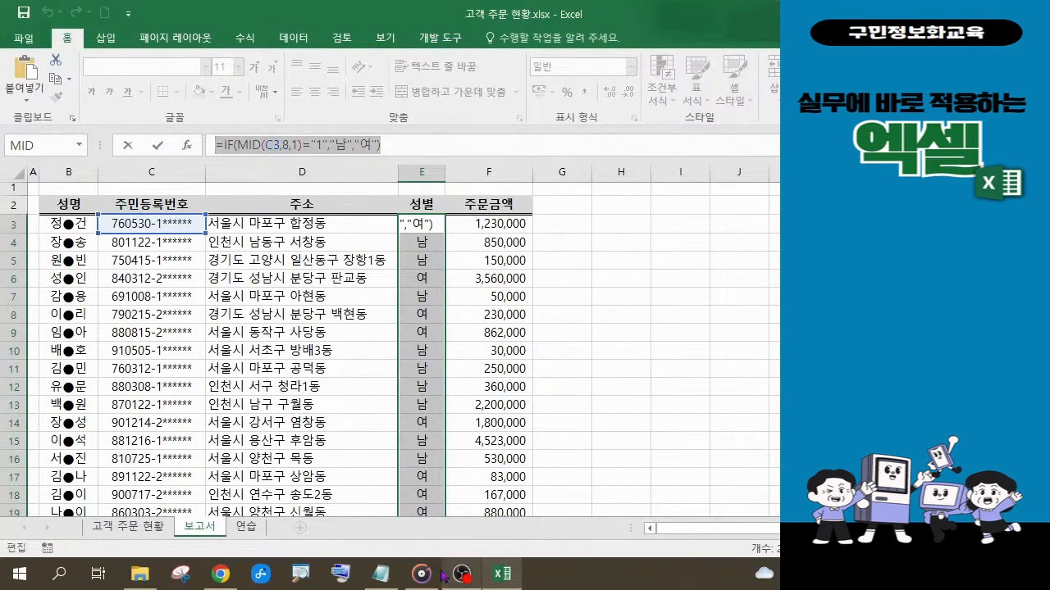
left_click(383, 575)
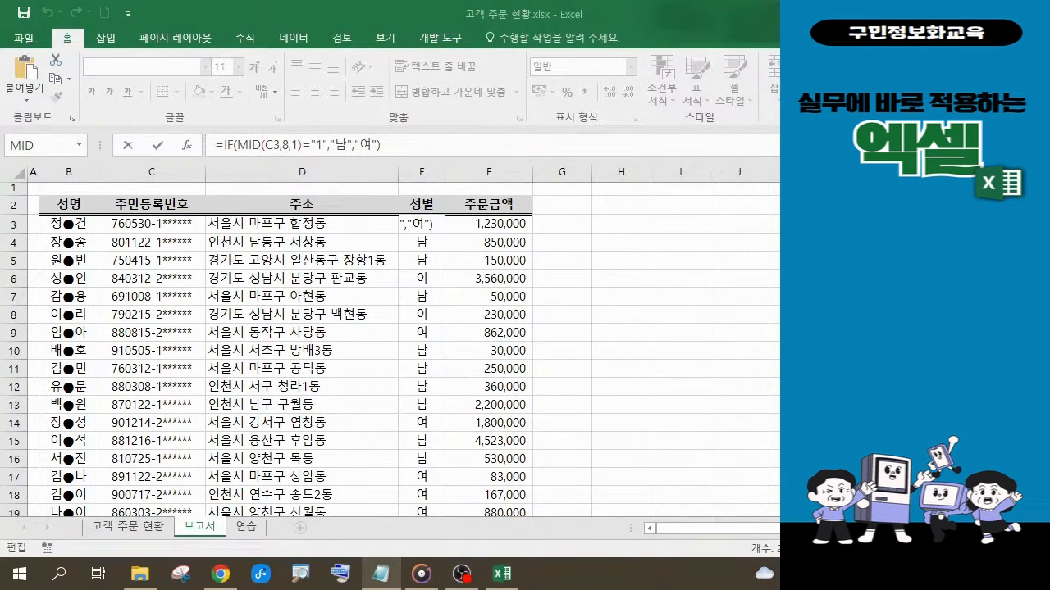
left_click(394, 147)
left_click(397, 145)
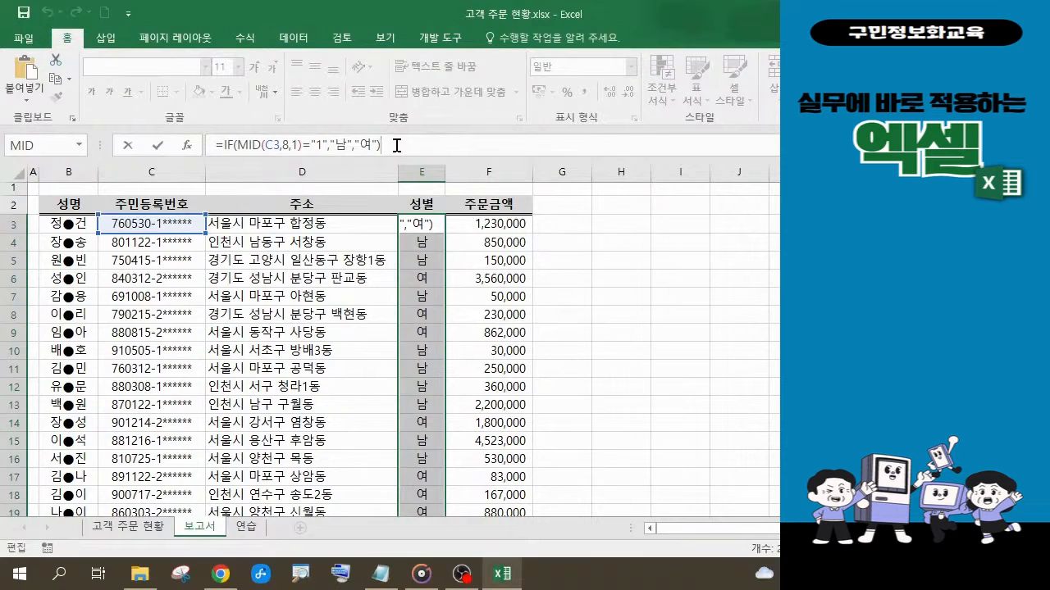
key("Return")
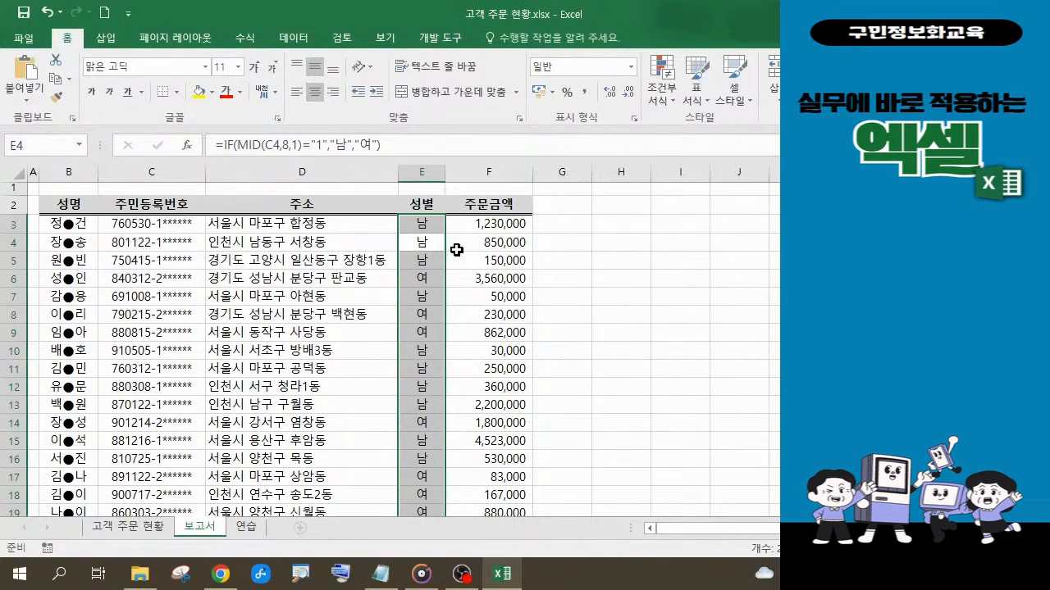
left_click(434, 226)
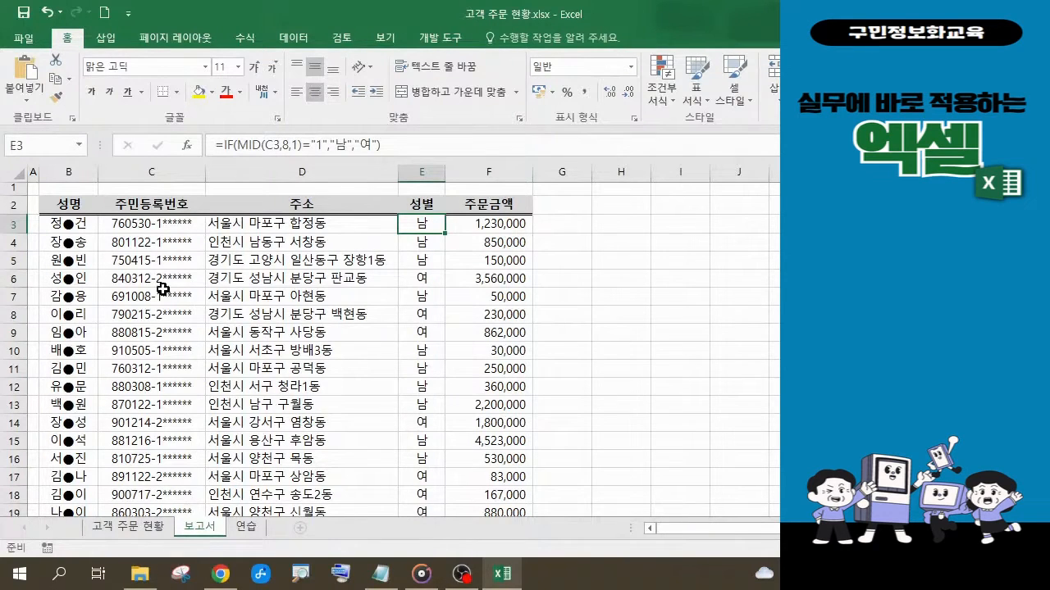
left_click(17, 225)
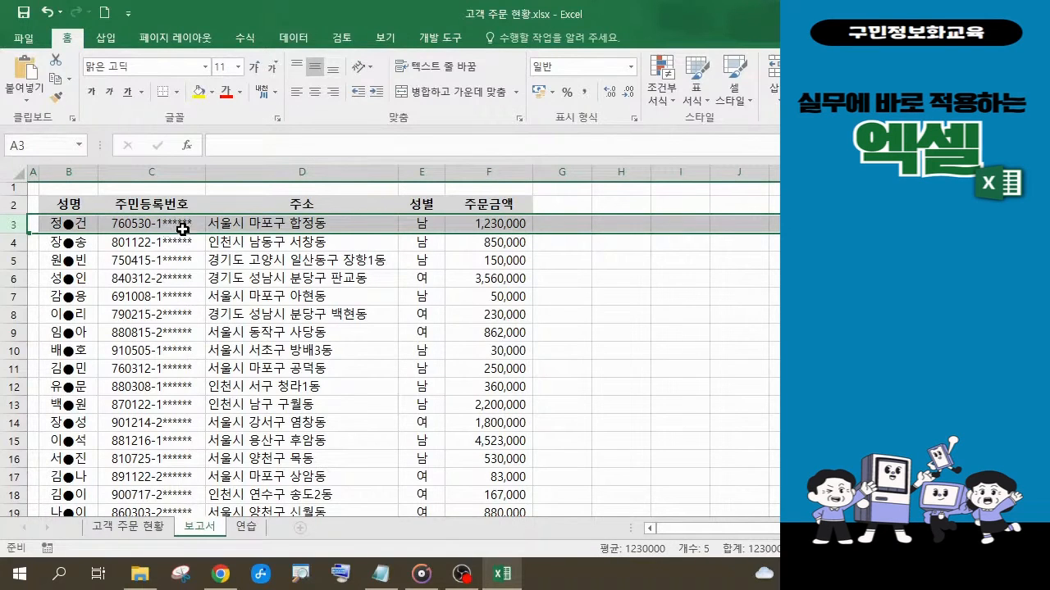
left_click(15, 280)
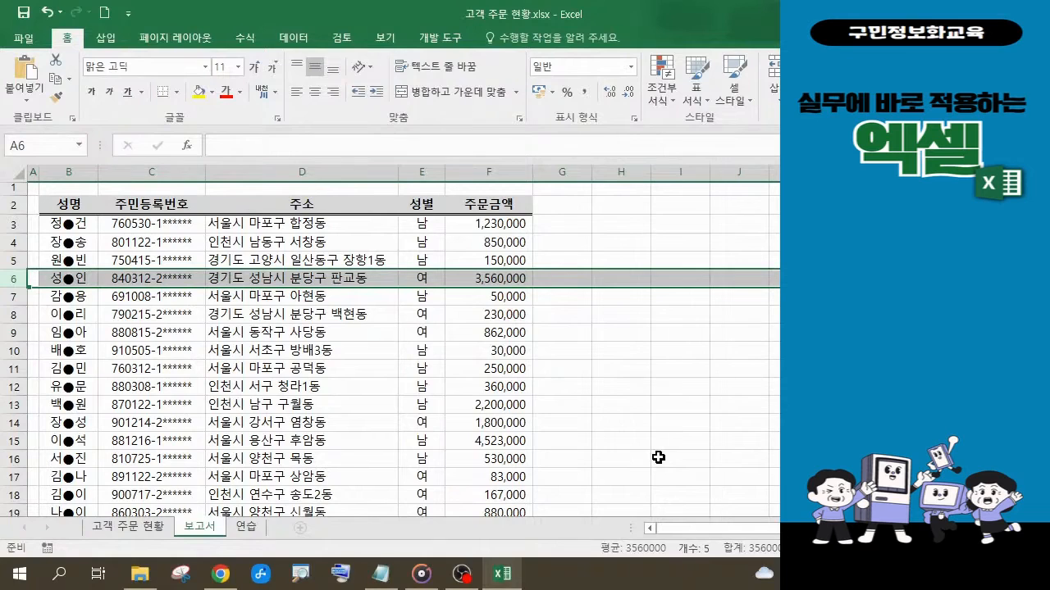
left_click(429, 227)
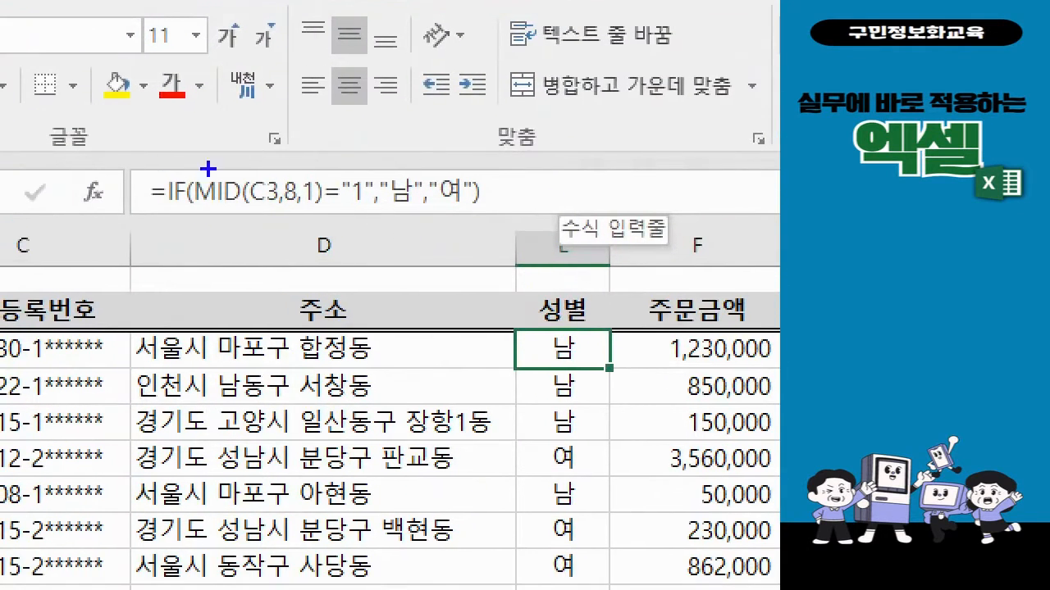
- Box the IF formula and its "1" condition for explanation, then save the workbook
mouse_move(107, 150)
left_mouse_down()
mouse_move(541, 238)
mouse_move(545, 249)
left_mouse_up()
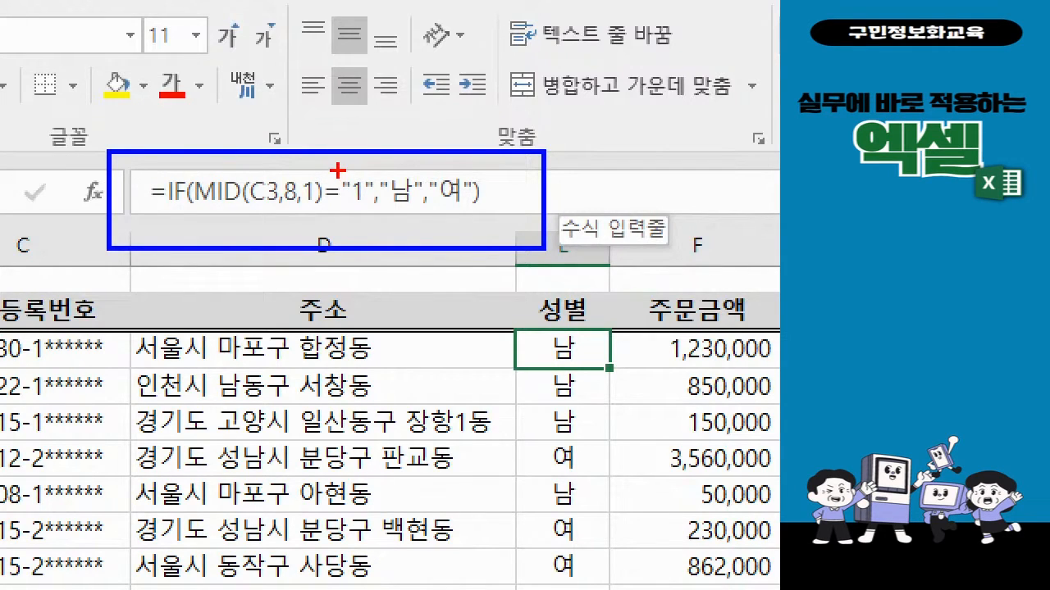
left_click_drag(336, 170, 378, 204)
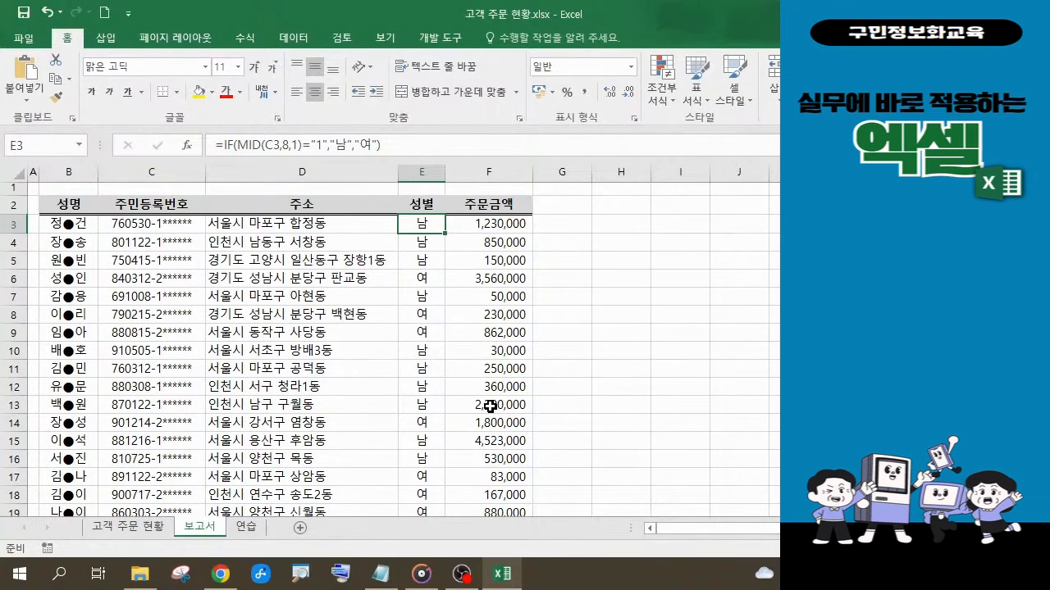
left_click(25, 18)
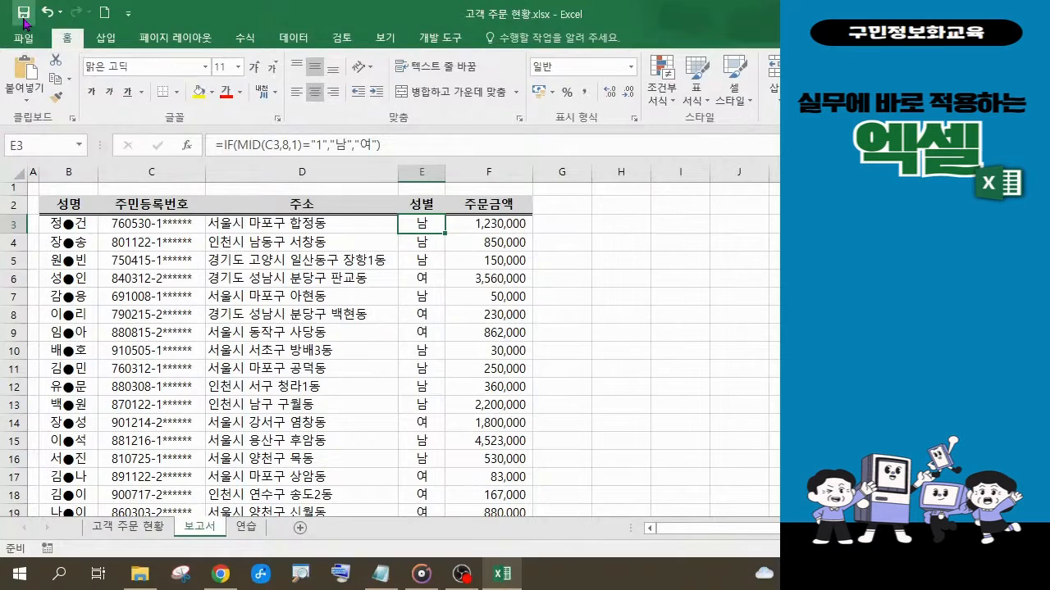
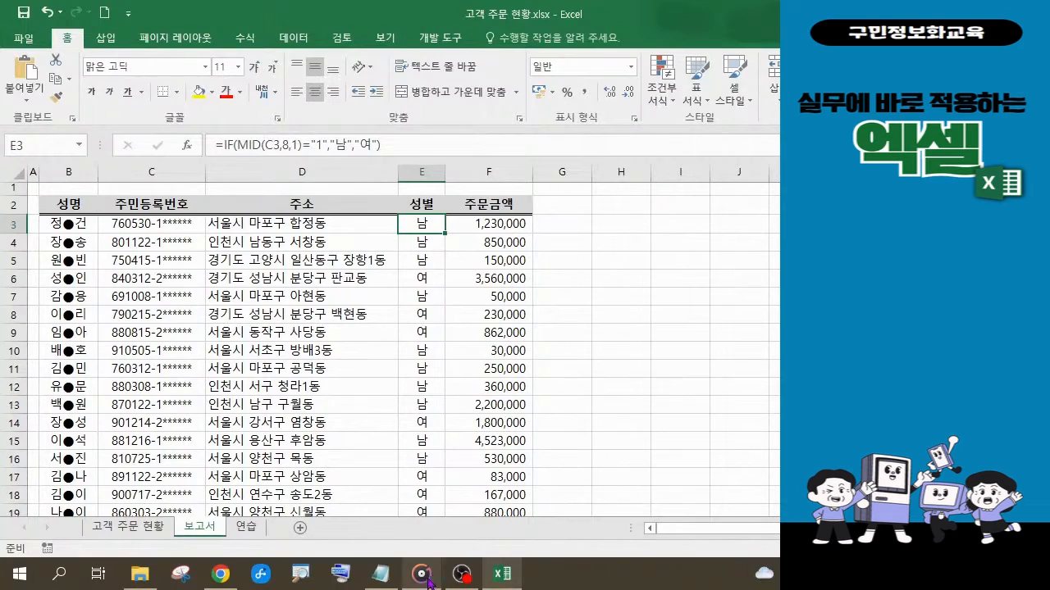
- Copy the 성별 and 주문금액 headings from E2:F2 into H3:I3
left_click(382, 578)
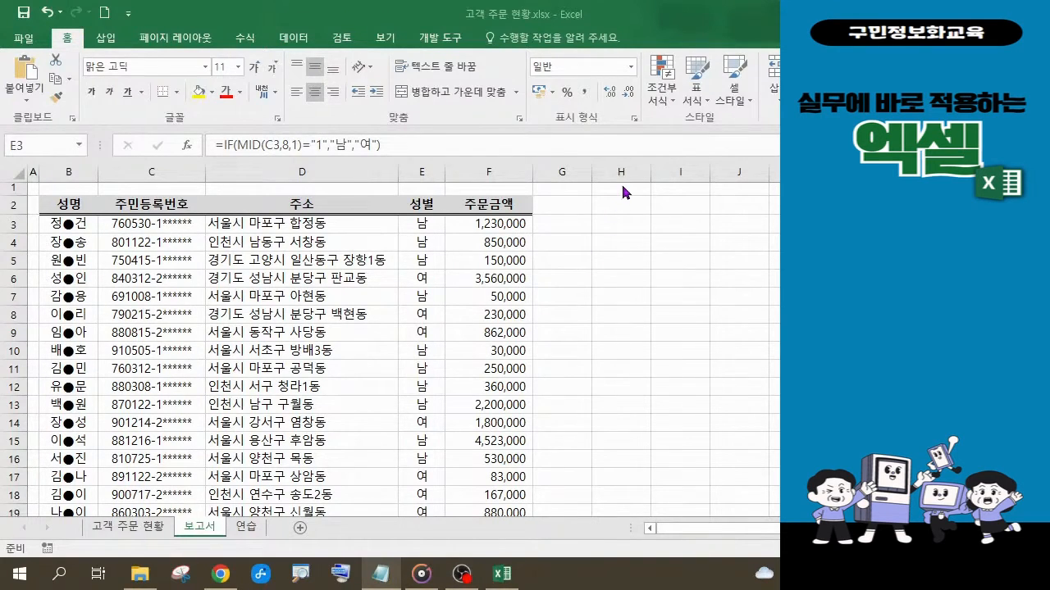
left_click(622, 224)
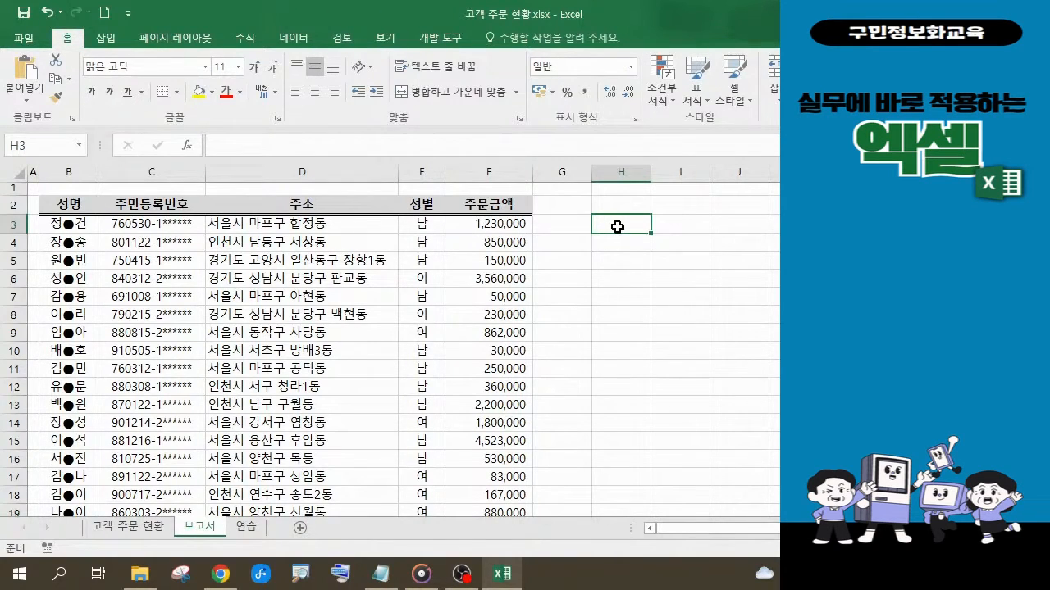
left_click(428, 205)
left_click_drag(429, 205, 484, 212)
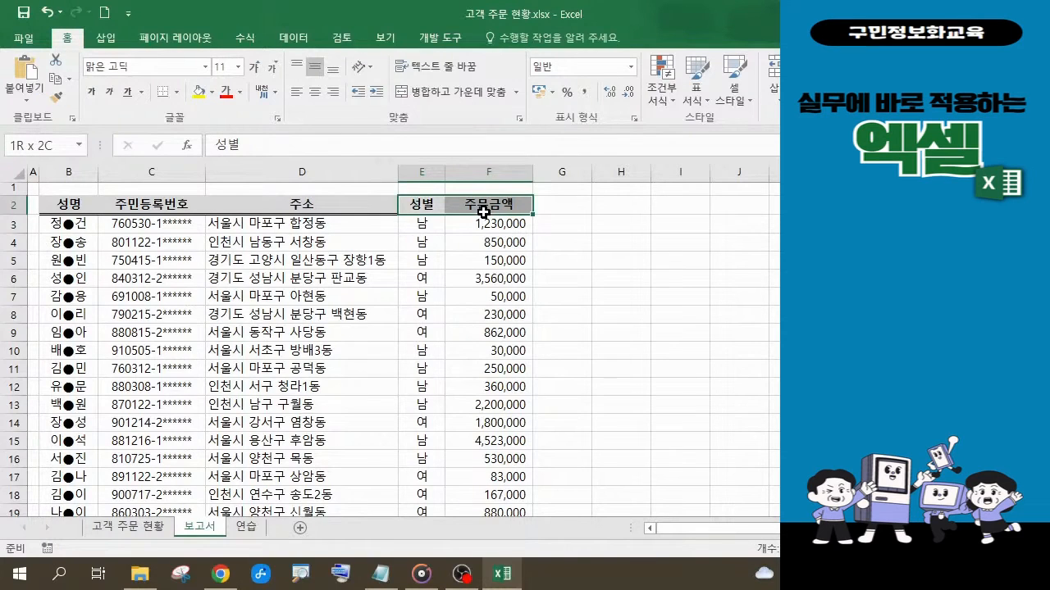
left_click_drag(483, 213, 484, 212)
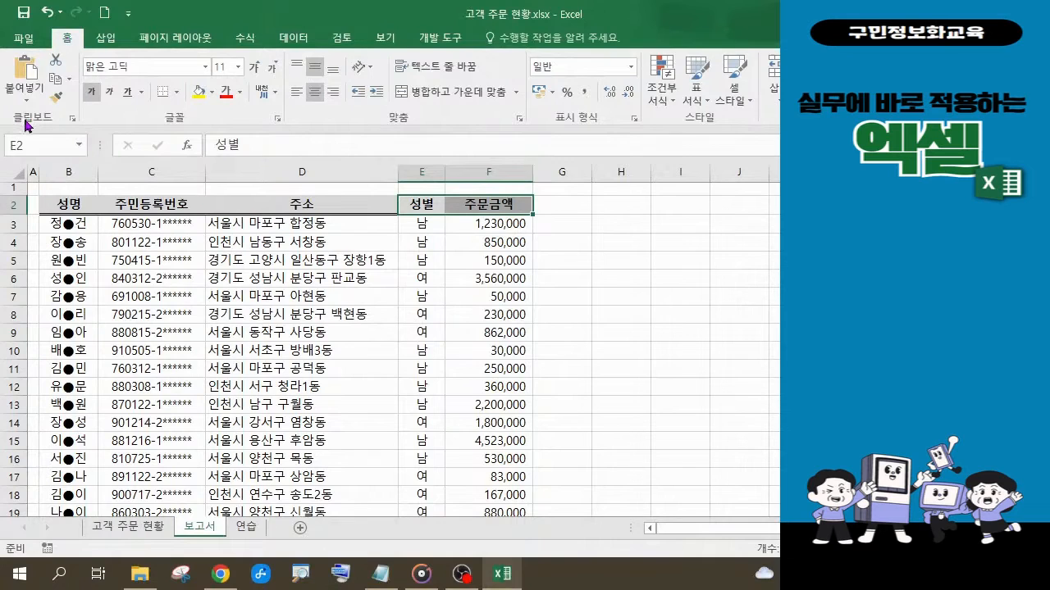
left_click(61, 88)
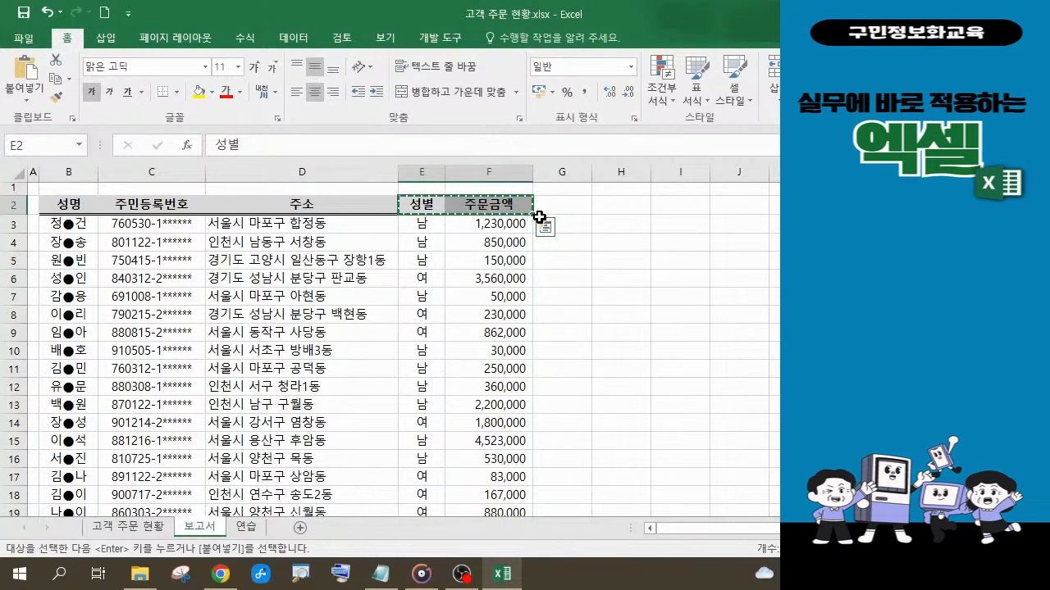
left_click(624, 232)
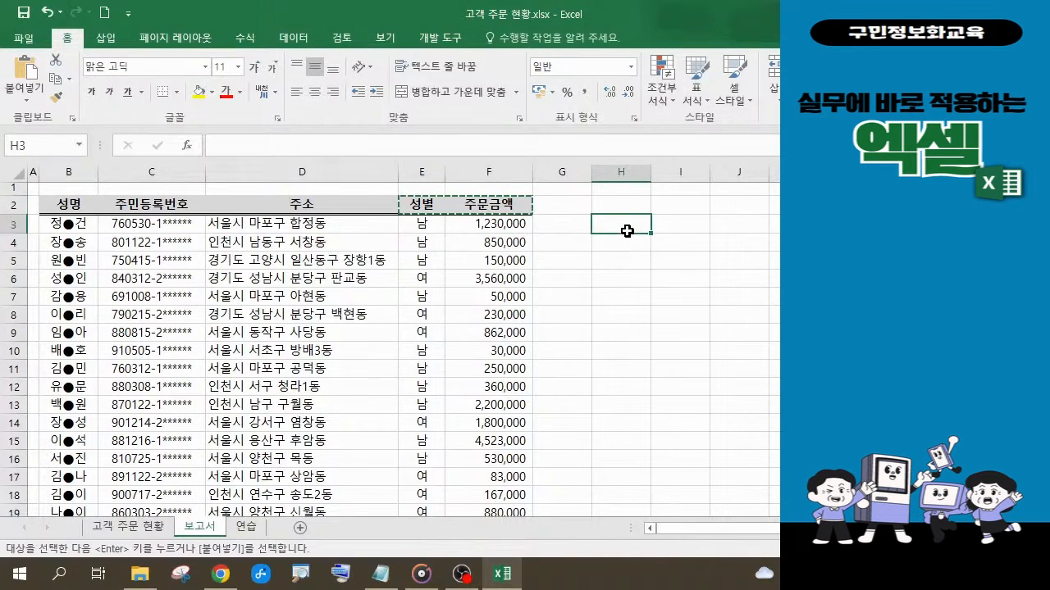
left_click(21, 84)
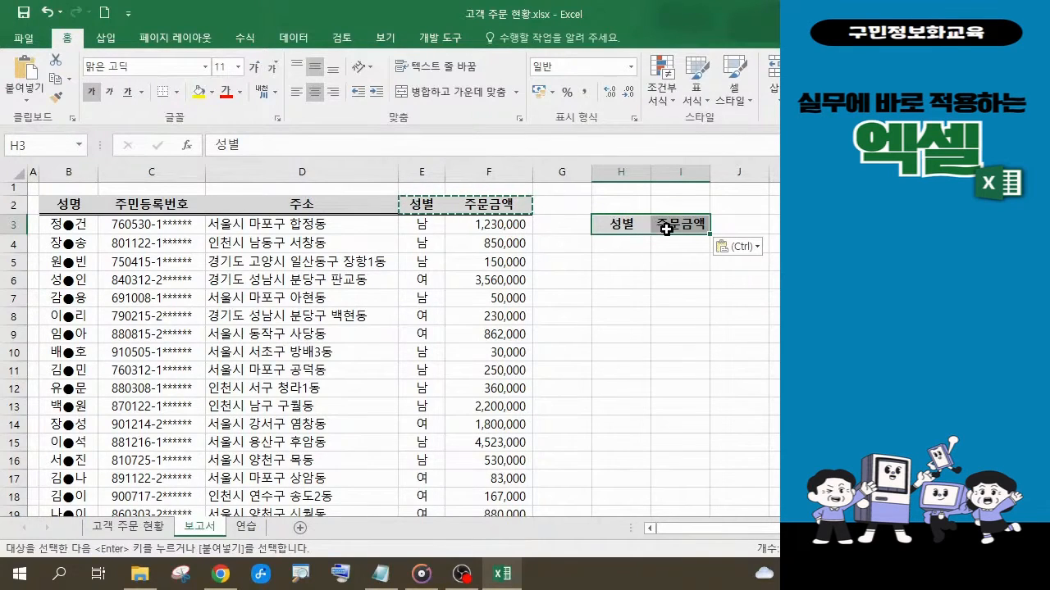
- Enter the criteria 남 in H4 and >=500000 in I4
left_click(628, 247)
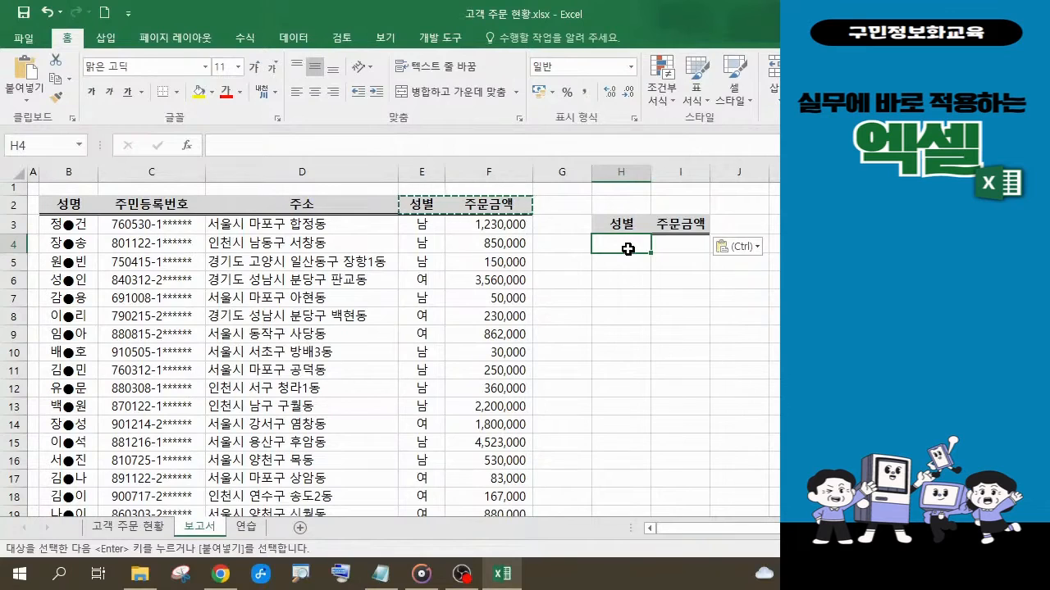
type("남")
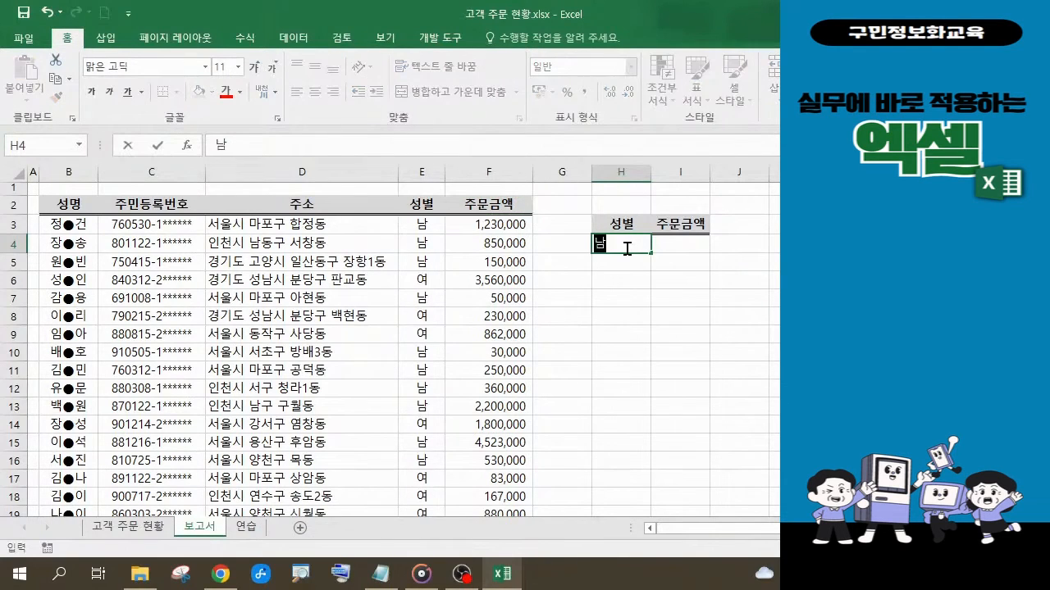
left_click(688, 244)
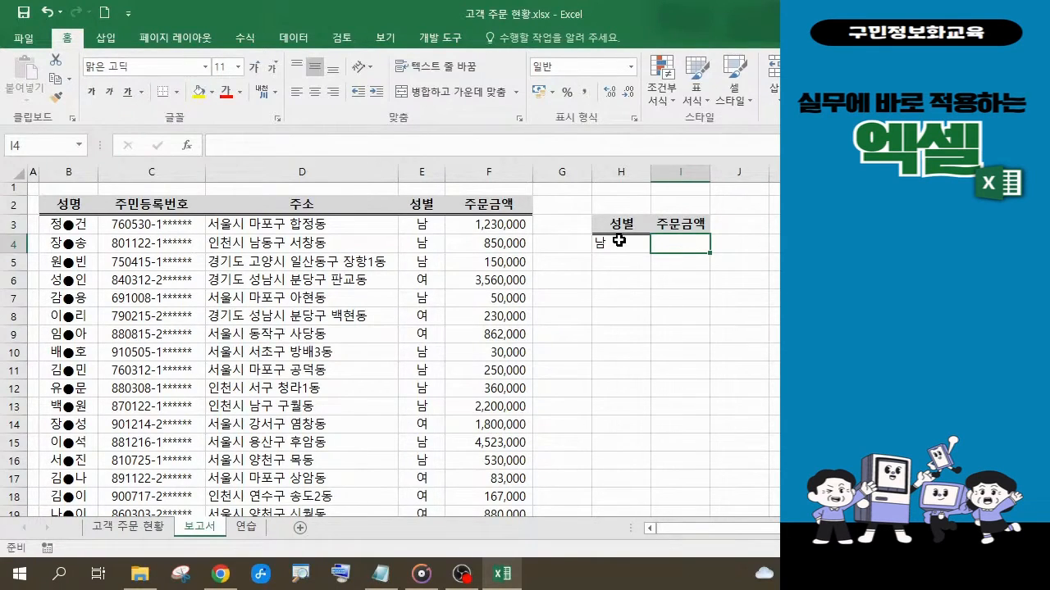
left_click(683, 263)
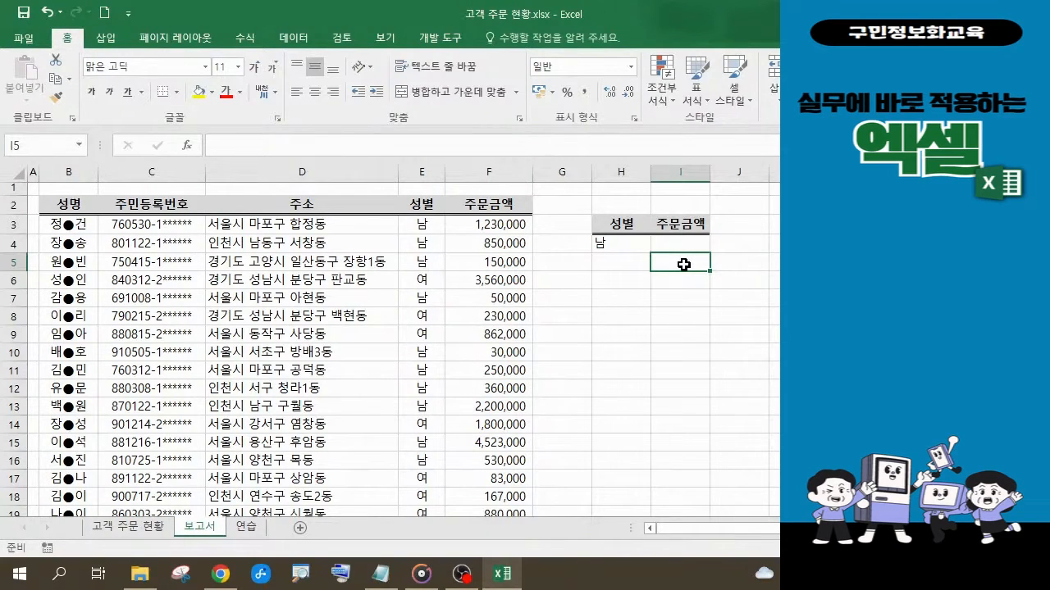
left_click(677, 242)
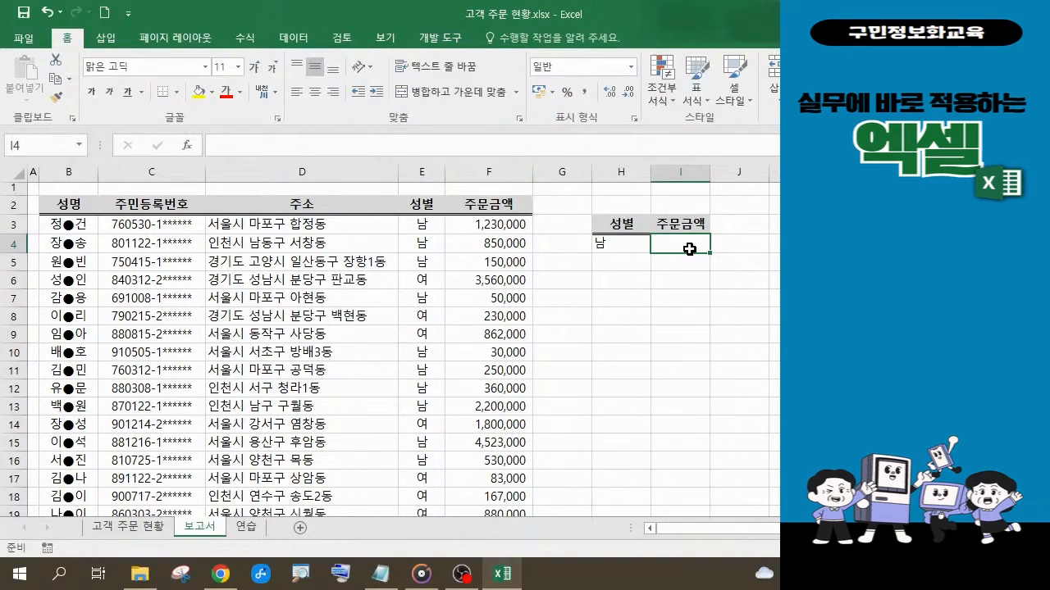
type(">=")
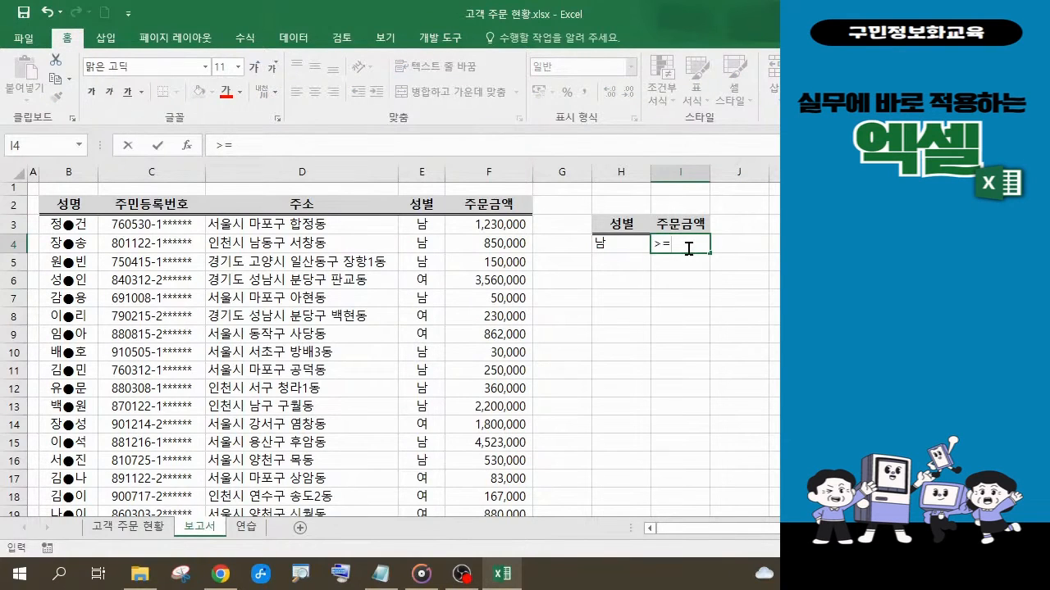
type("500000")
left_click(672, 262)
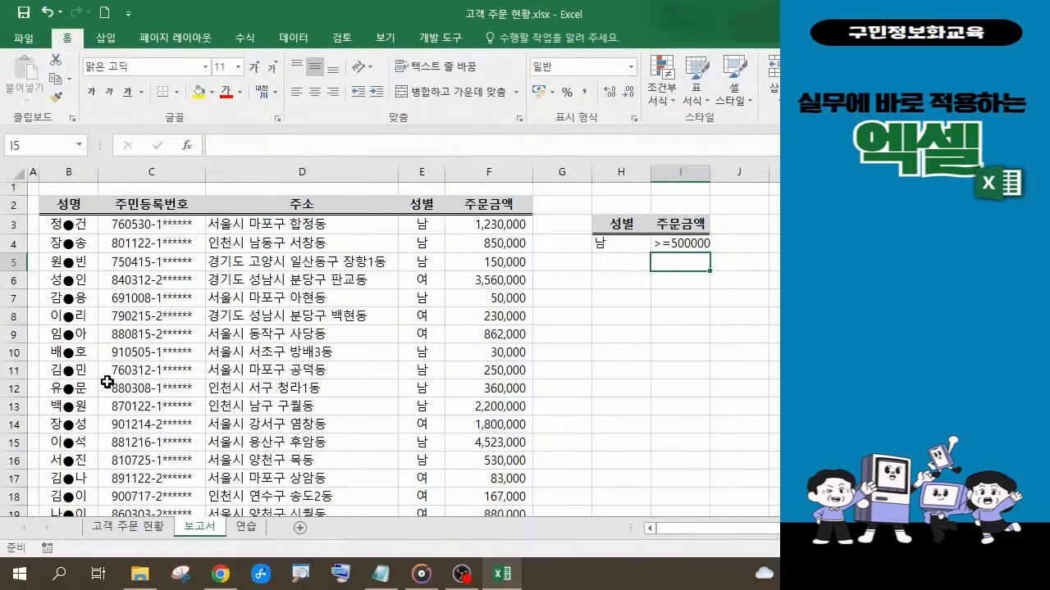
- Copy the 성명, 주소 and 주문금액 headings and paste them starting at K3
left_click(81, 205)
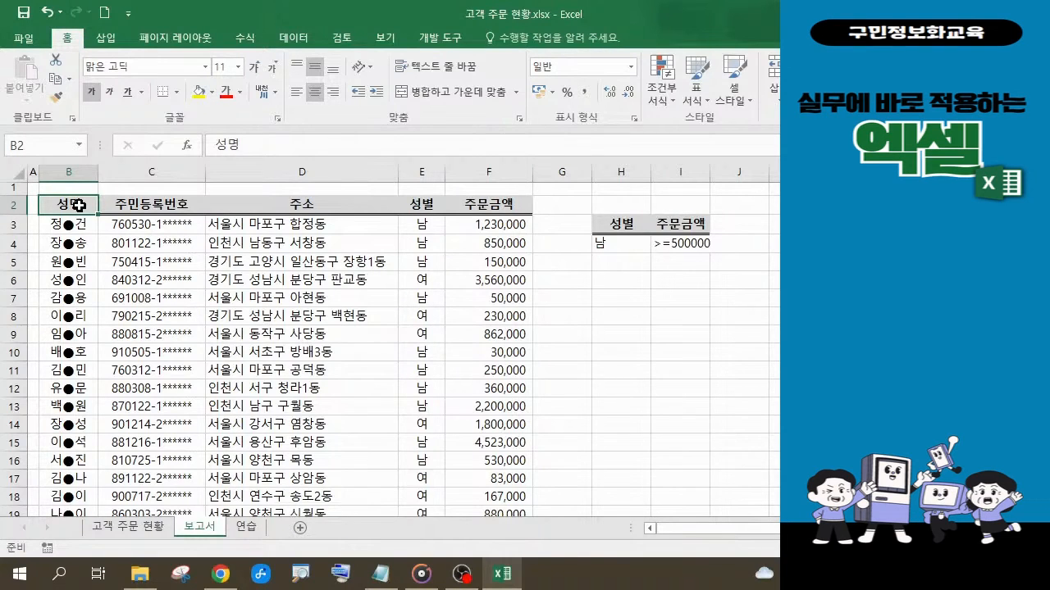
left_click(320, 211, "ctrl")
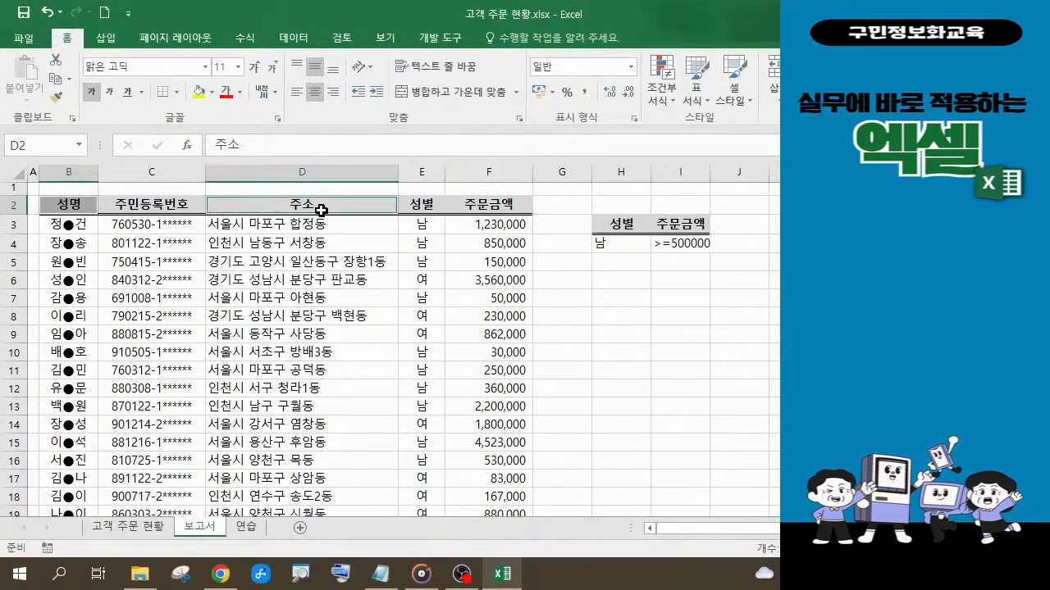
left_click(494, 207, "ctrl")
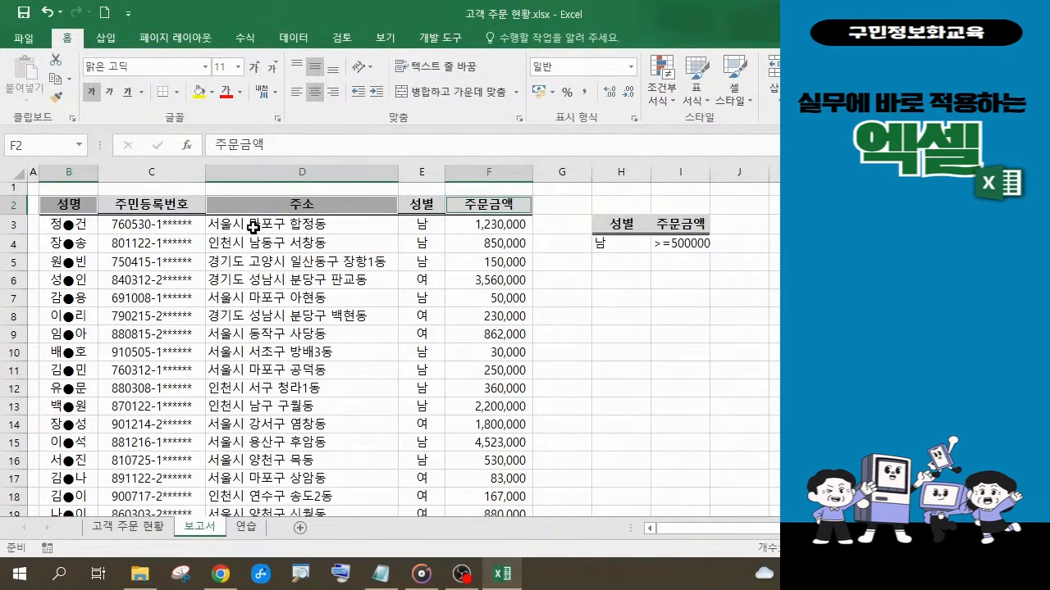
left_click(57, 80)
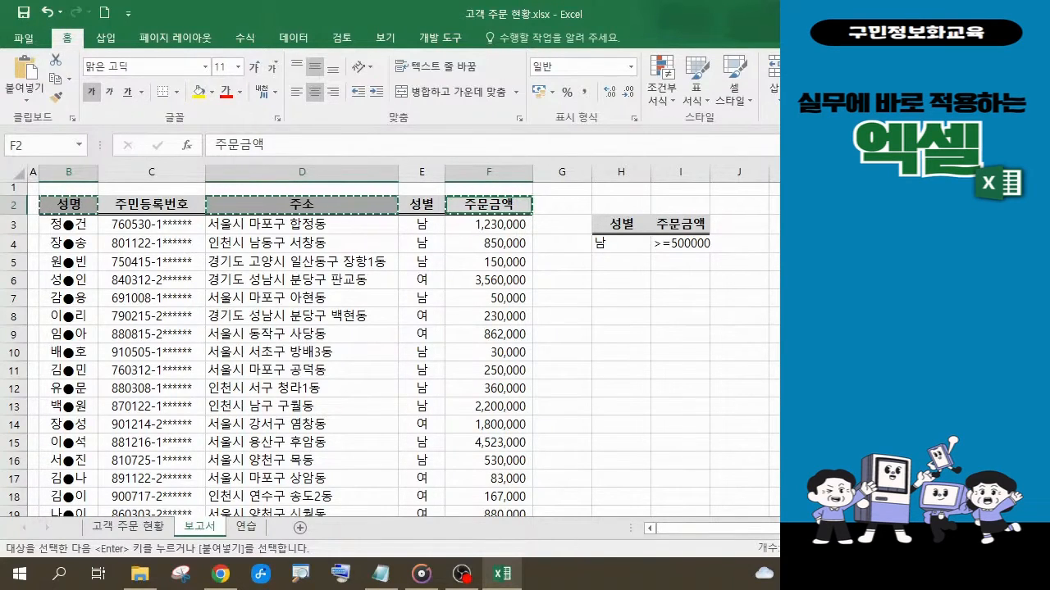
left_click(788, 225)
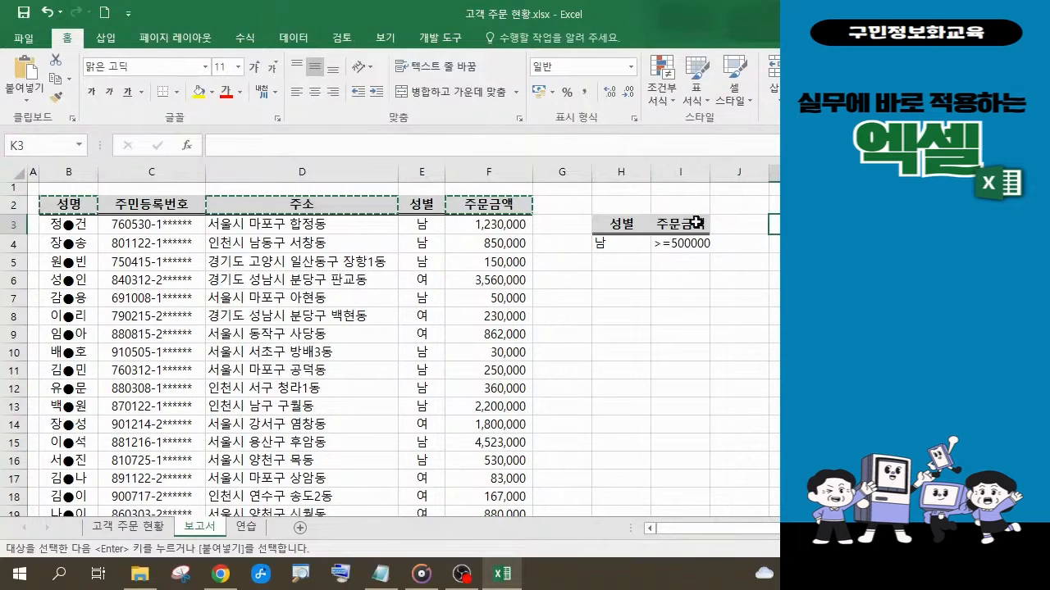
left_click(26, 81)
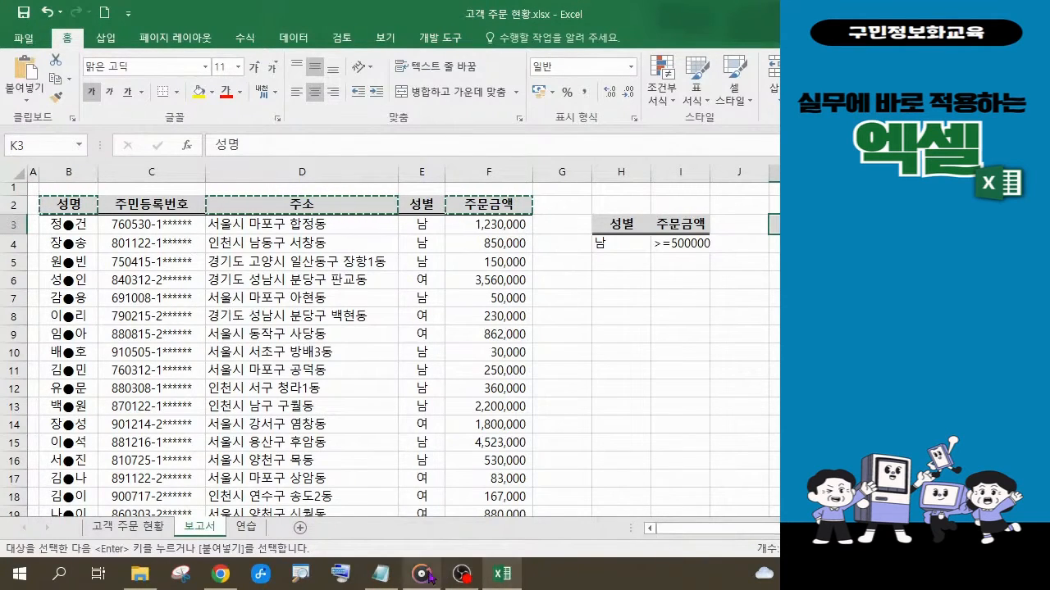
left_click(358, 575)
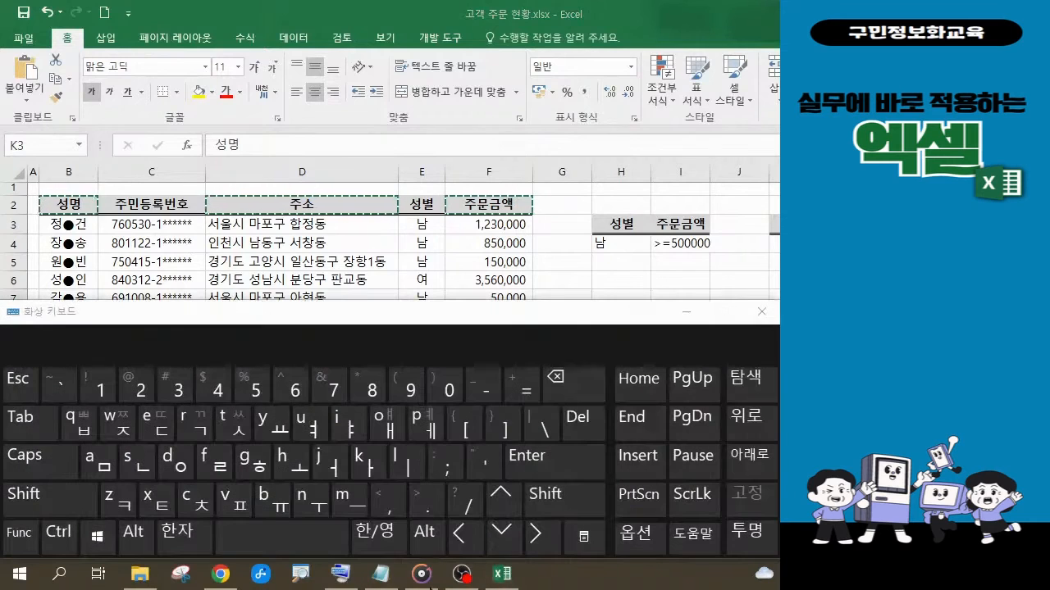
left_click(686, 312)
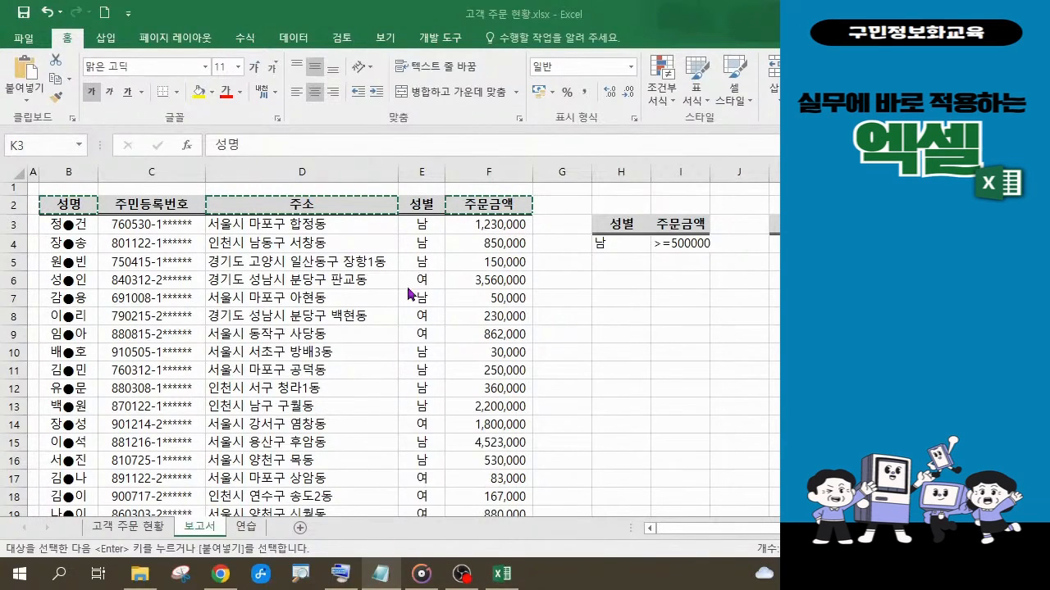
left_click(260, 351)
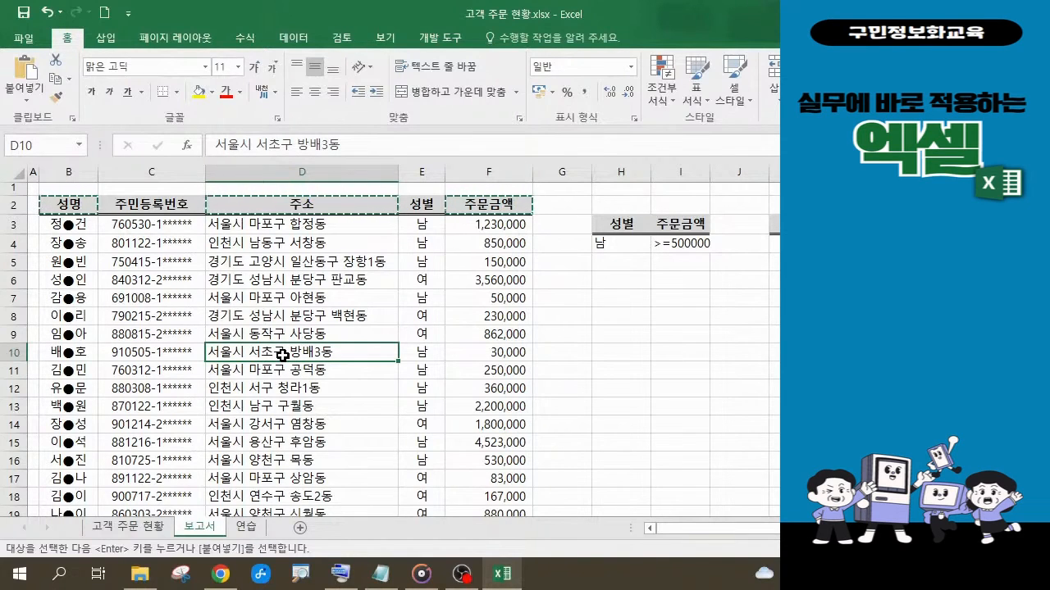
- Switch to the 데이터 ribbon to reach the sort and filter tools
left_click(300, 44)
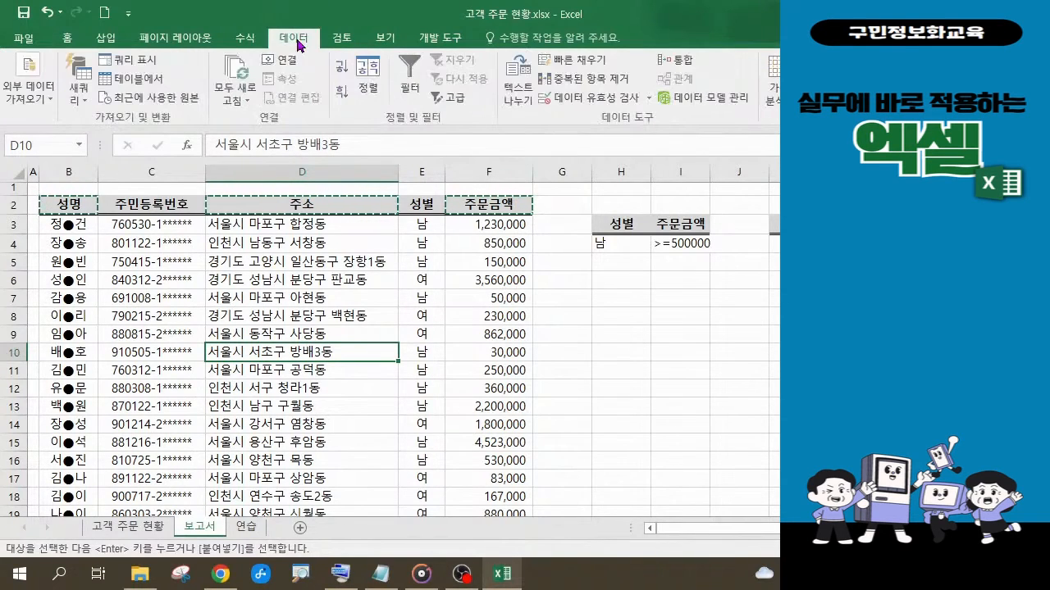
- Open the 고급 필터 dialog with list range $B$2:$F$27 and move it clear of the criteria cells
left_click(457, 99)
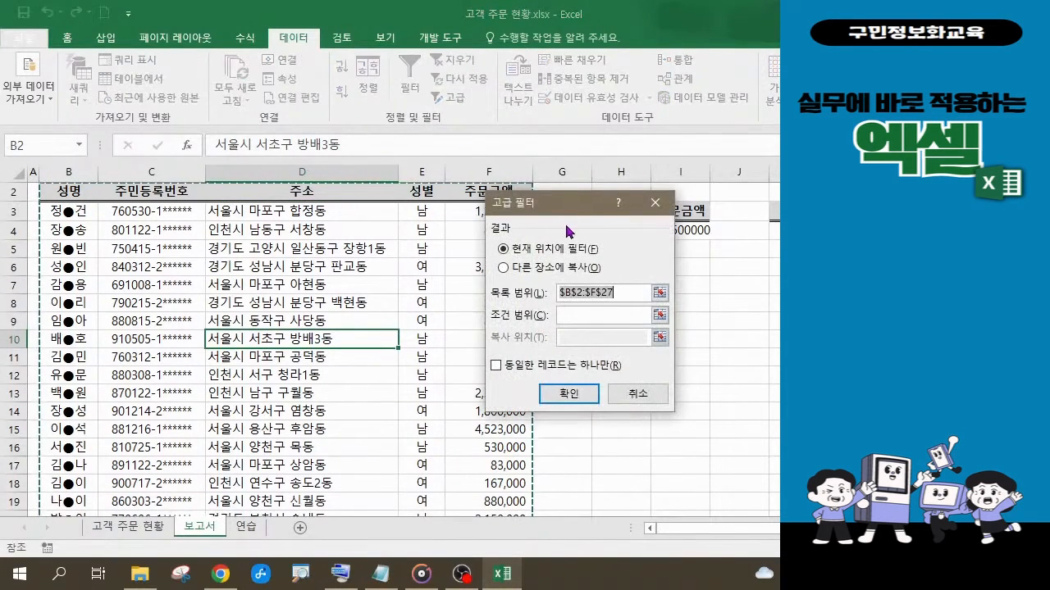
left_click_drag(577, 205, 428, 179)
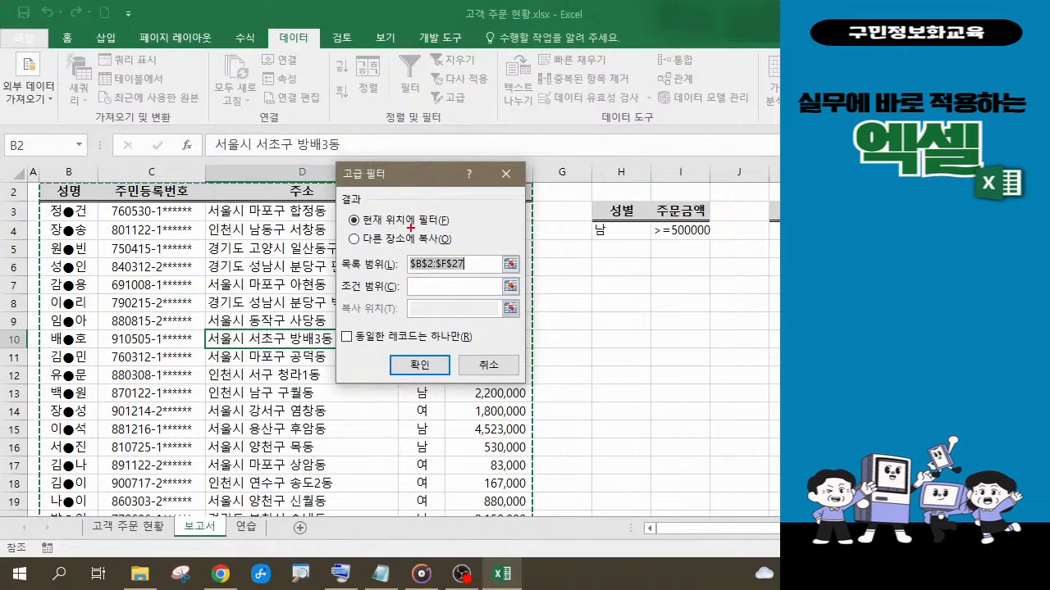
left_click_drag(399, 248, 471, 275)
mouse_move(283, 354)
left_mouse_down()
mouse_move(261, 361)
mouse_move(313, 328)
mouse_move(266, 361)
left_mouse_up()
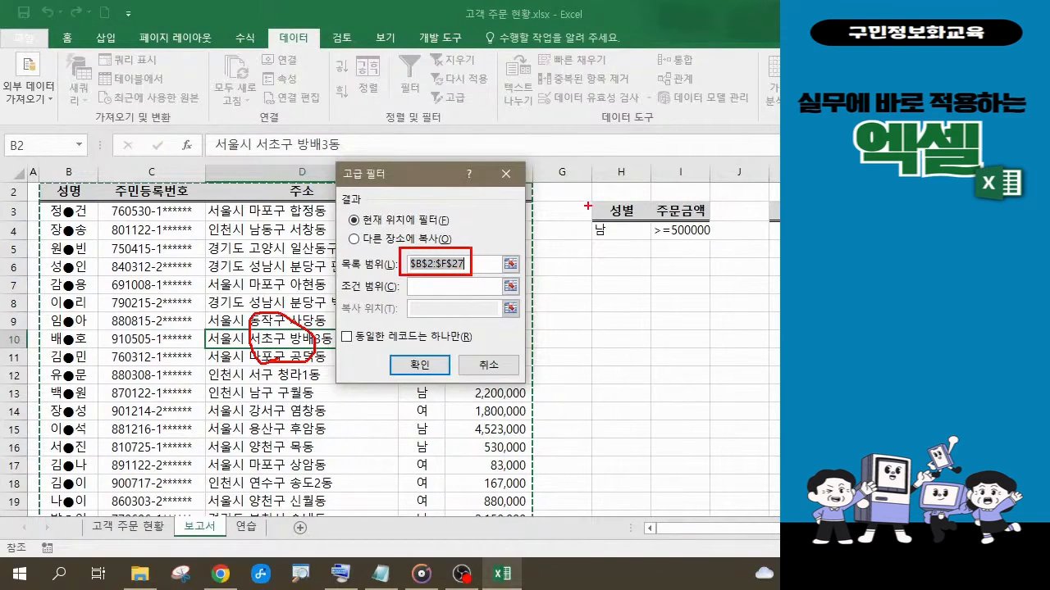
left_click_drag(588, 204, 715, 243)
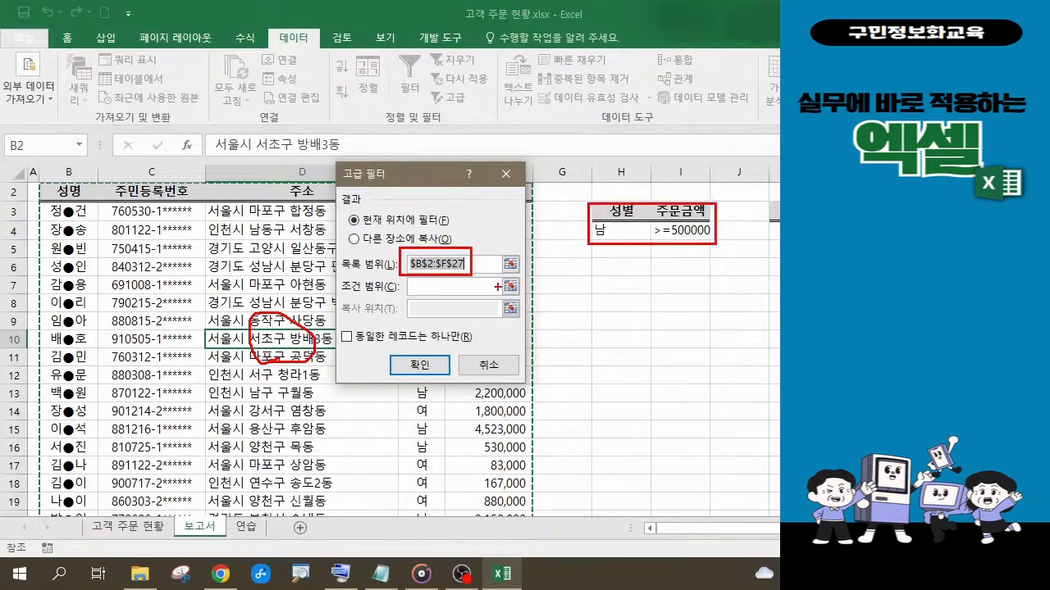
left_click_drag(492, 289, 591, 241)
left_click_drag(763, 194, 784, 228)
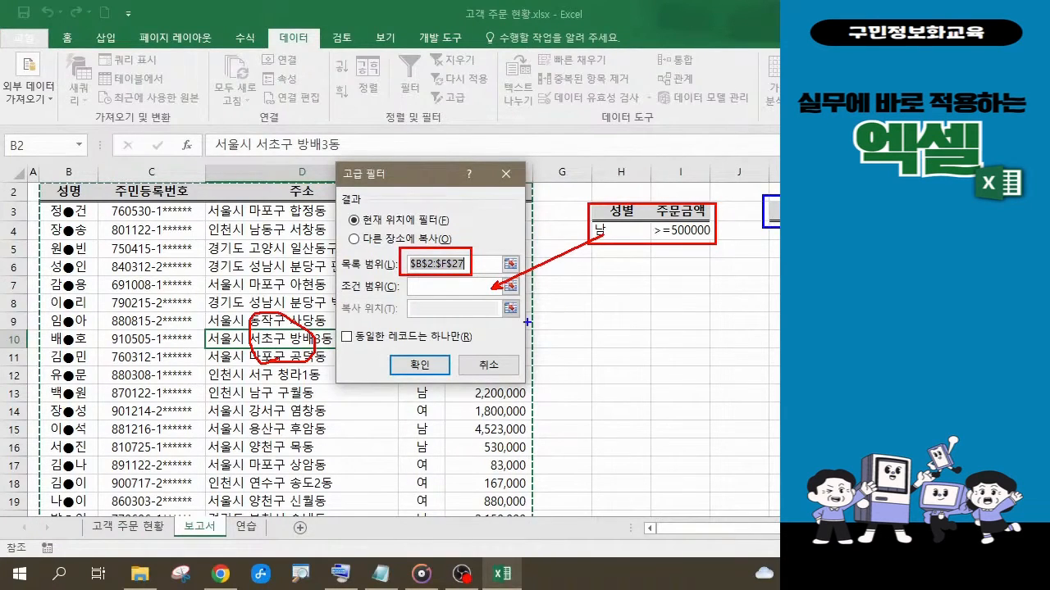
left_click_drag(482, 310, 775, 222)
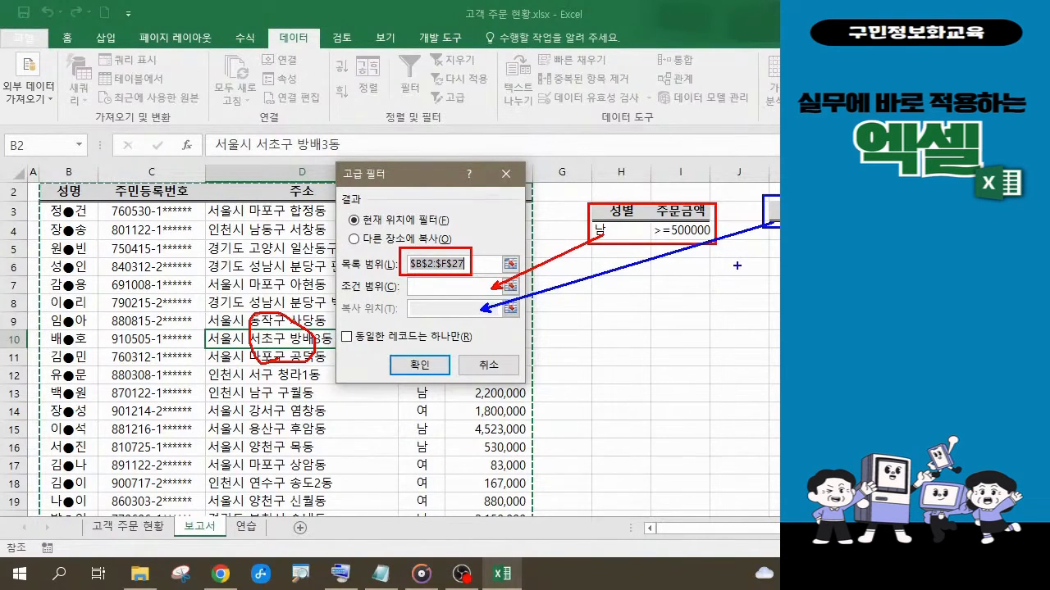
key("Escape")
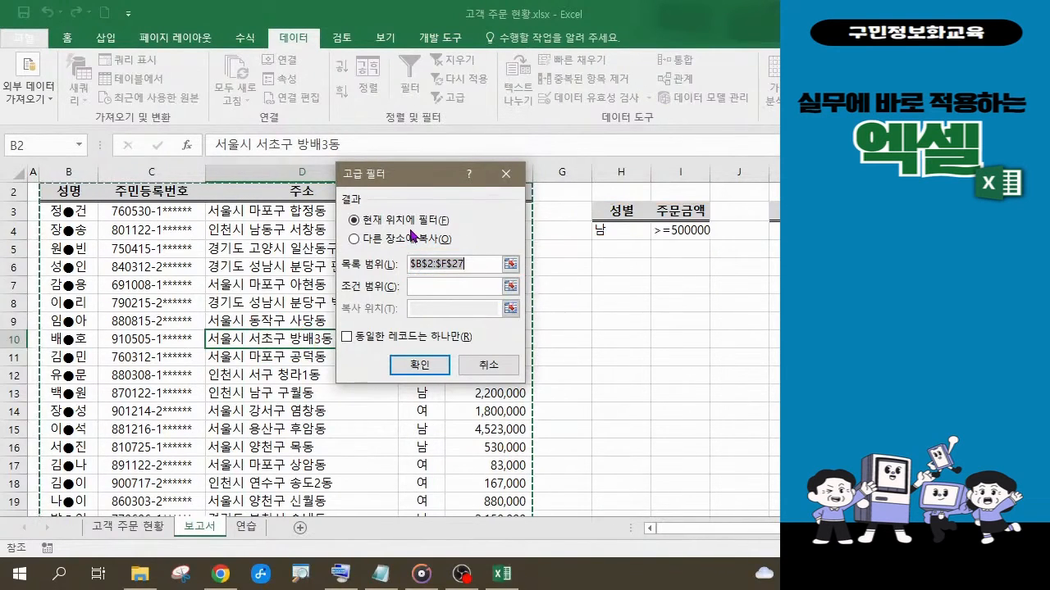
left_click(389, 587)
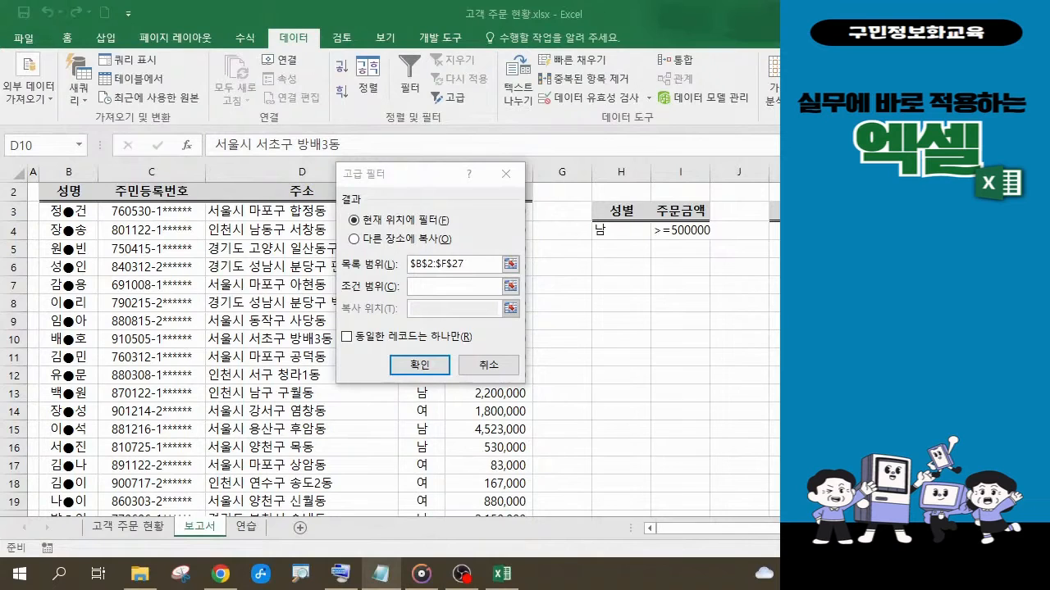
- Set the advanced filter's criteria range to 보고서!$H$3:$I$4
left_click(420, 287)
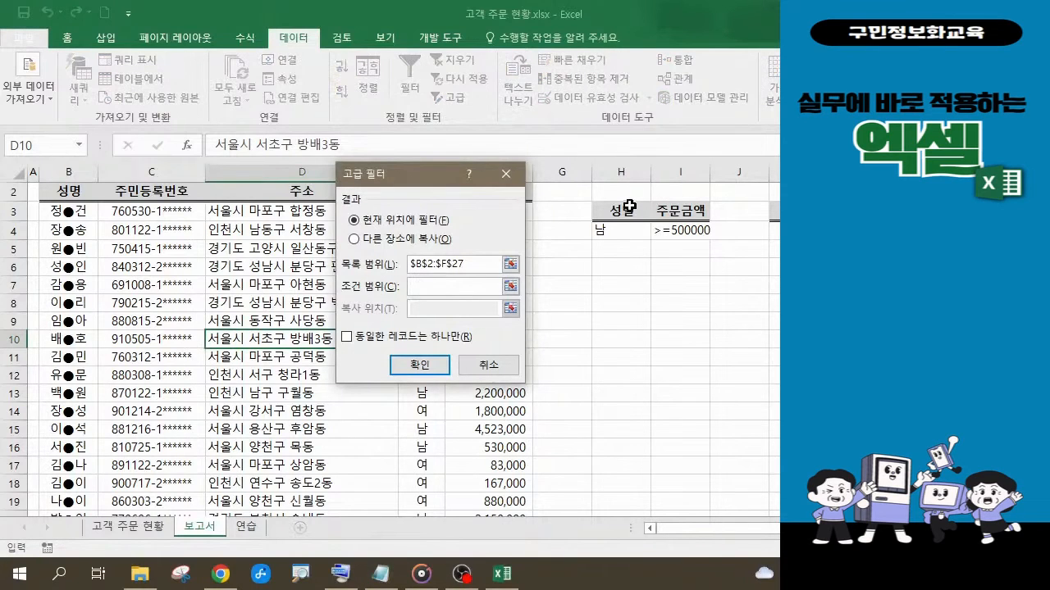
left_click_drag(609, 210, 684, 230)
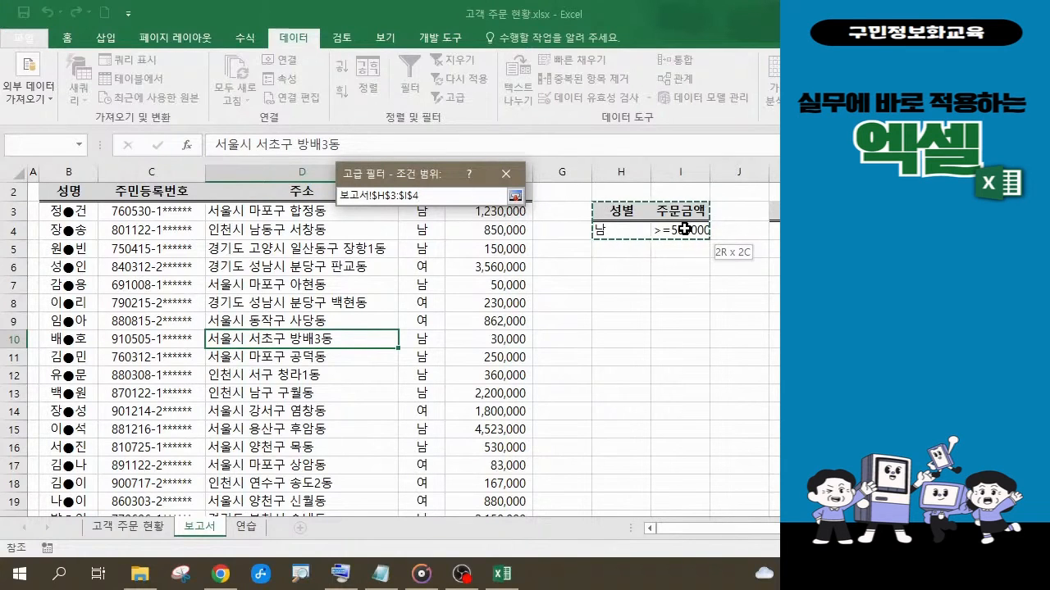
left_click_drag(684, 230, 683, 229)
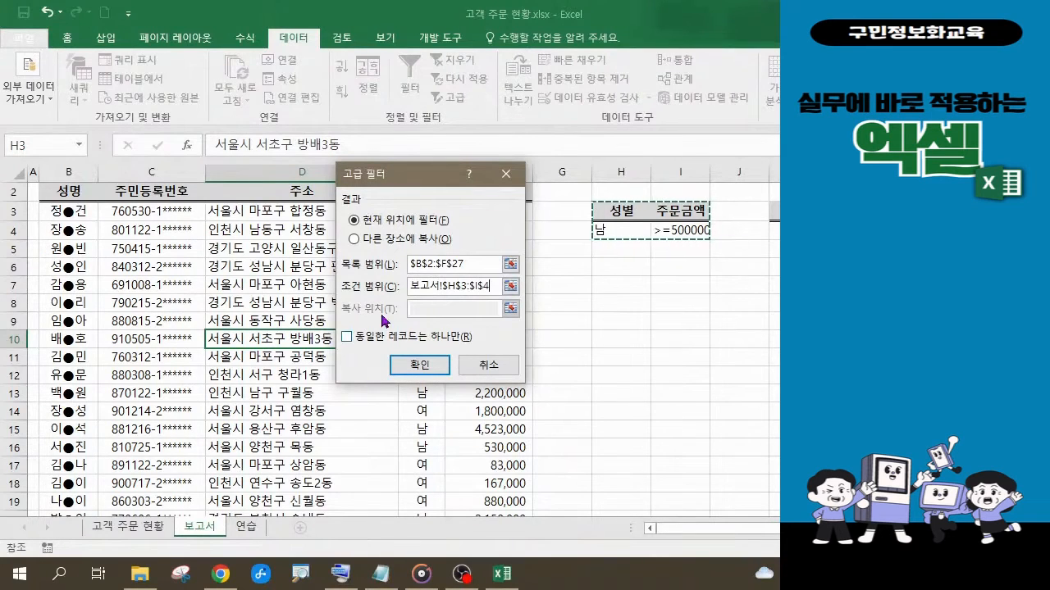
- Choose copying to another location, with K3:M3 on 보고서 as the destination
left_click(355, 246)
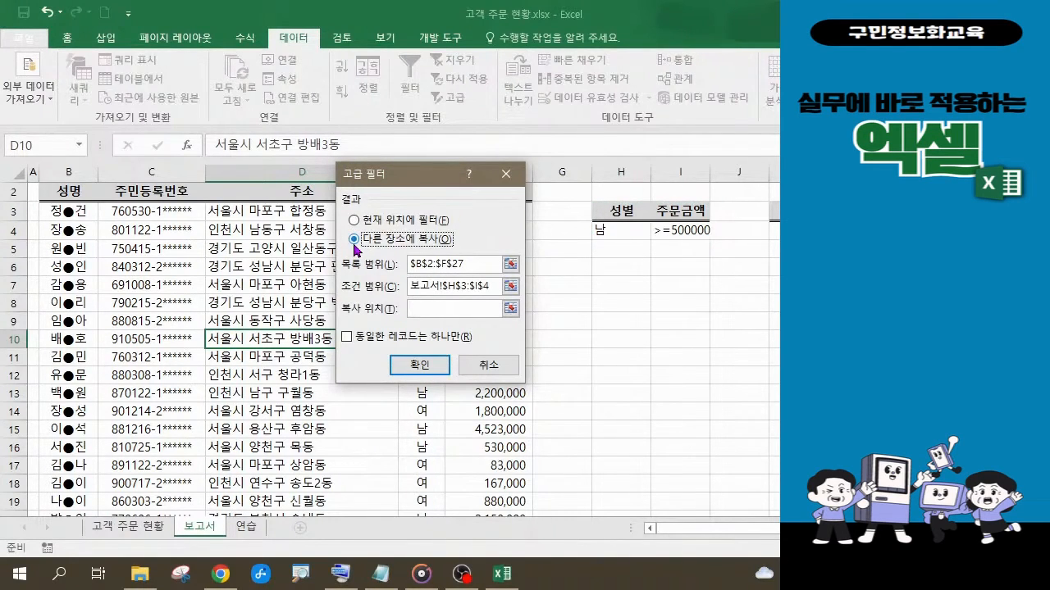
left_click(420, 312)
left_click(420, 311)
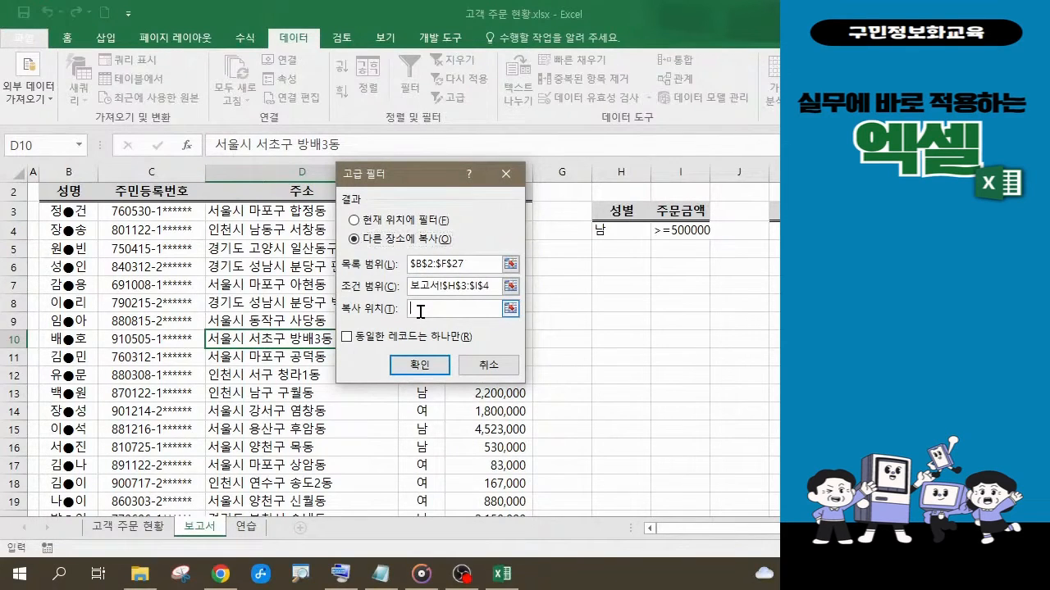
left_click_drag(667, 525, 758, 533)
left_click(772, 213)
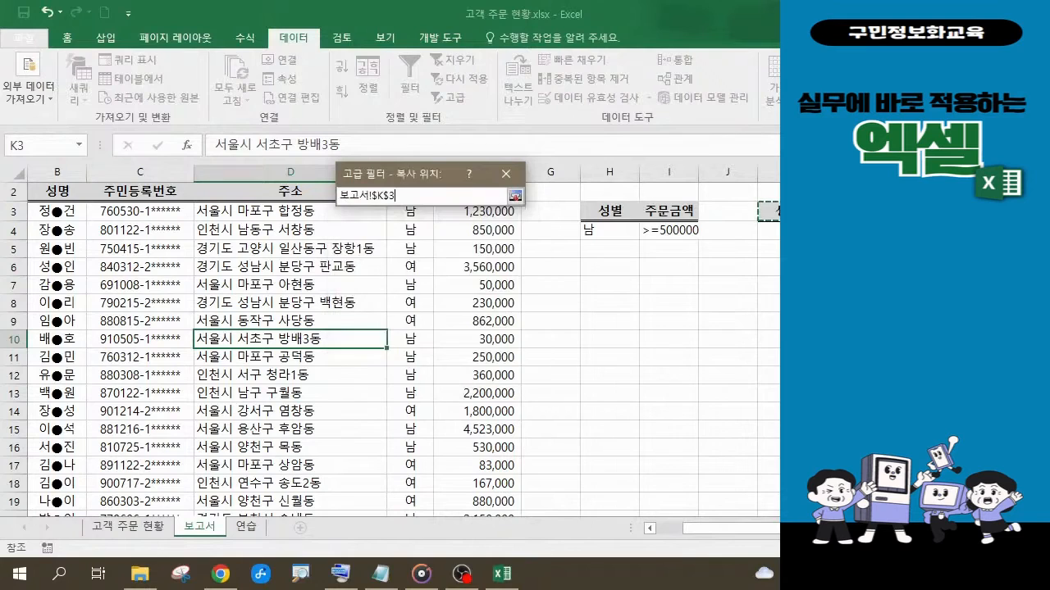
left_click_drag(772, 213, 897, 214)
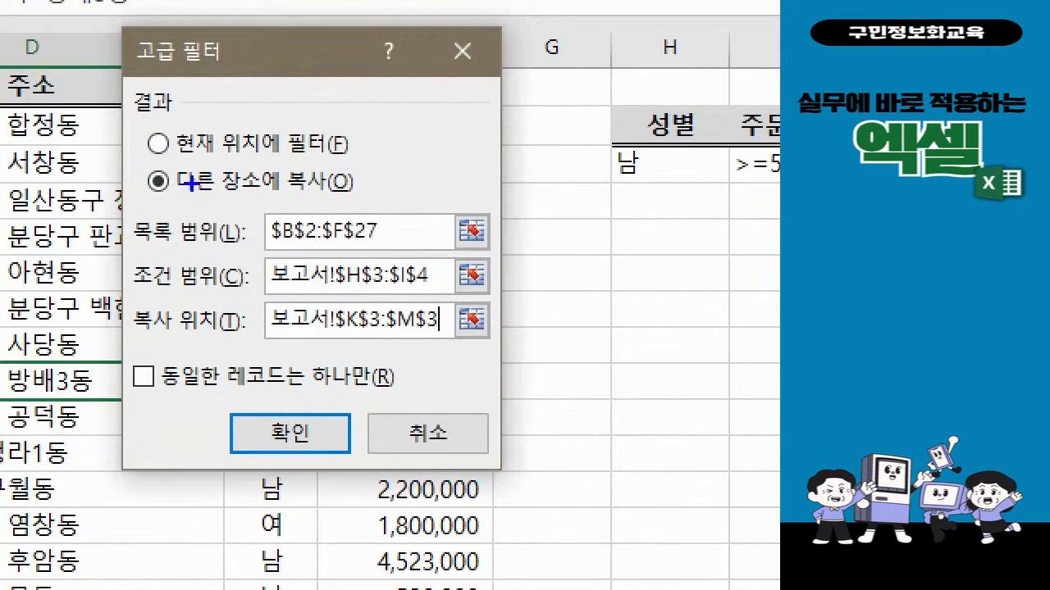
mouse_move(128, 156)
left_mouse_down()
mouse_move(206, 191)
mouse_move(379, 211)
left_mouse_up()
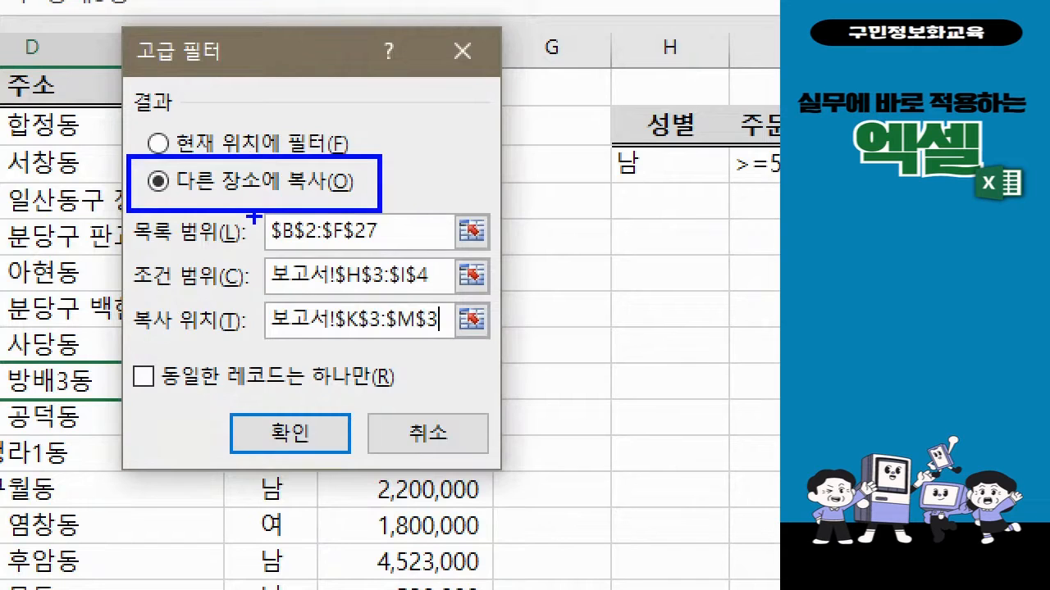
mouse_move(255, 217)
left_mouse_down()
mouse_move(373, 258)
mouse_move(458, 344)
mouse_move(496, 358)
left_mouse_up()
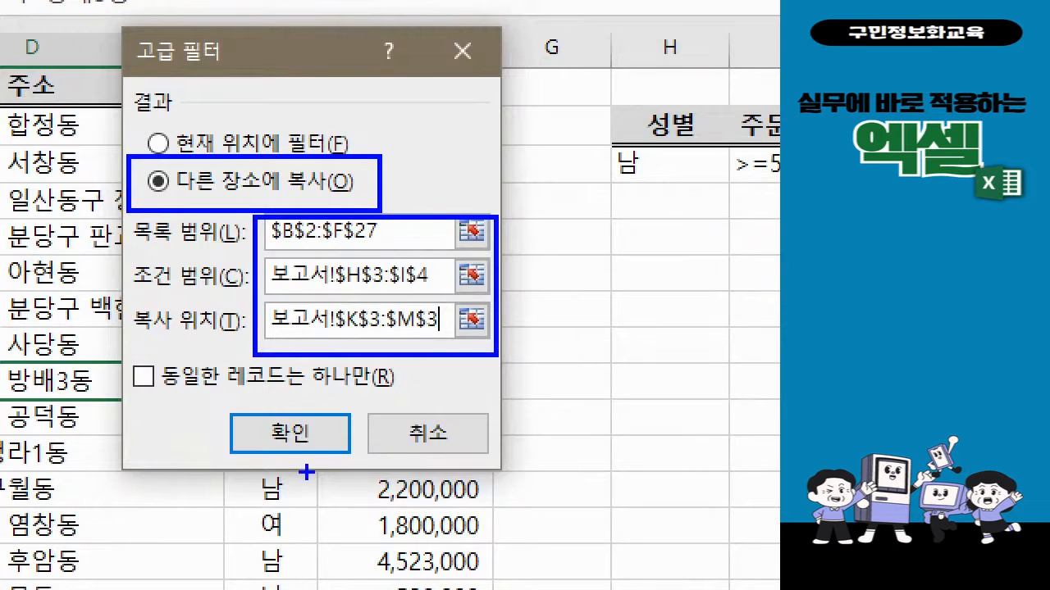
mouse_move(264, 414)
left_mouse_down()
mouse_move(287, 460)
mouse_move(320, 419)
left_mouse_up()
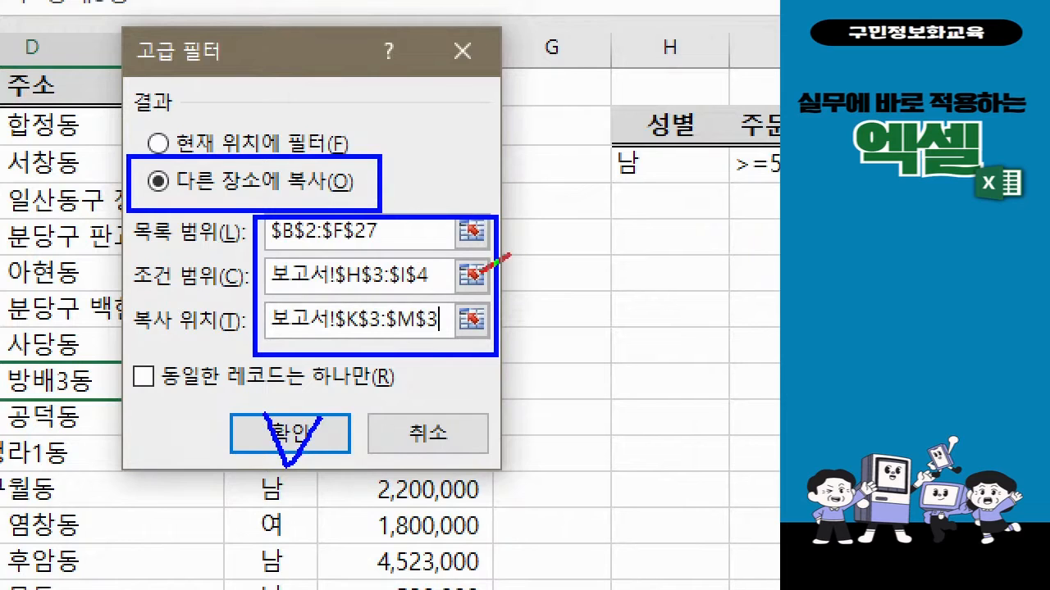
left_click_drag(480, 272, 529, 242)
left_click_drag(483, 319, 534, 289)
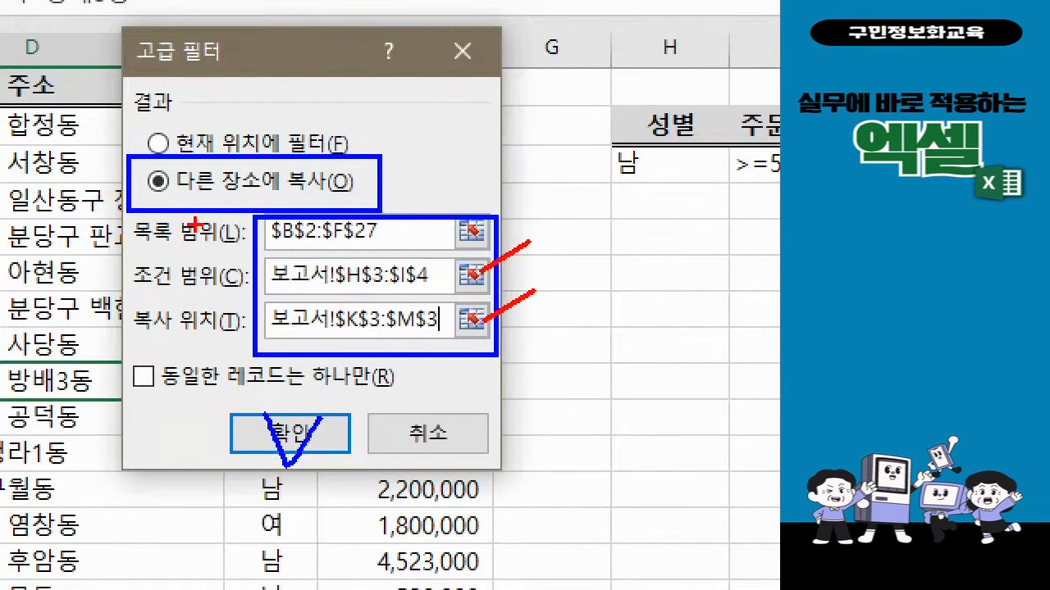
key("Escape")
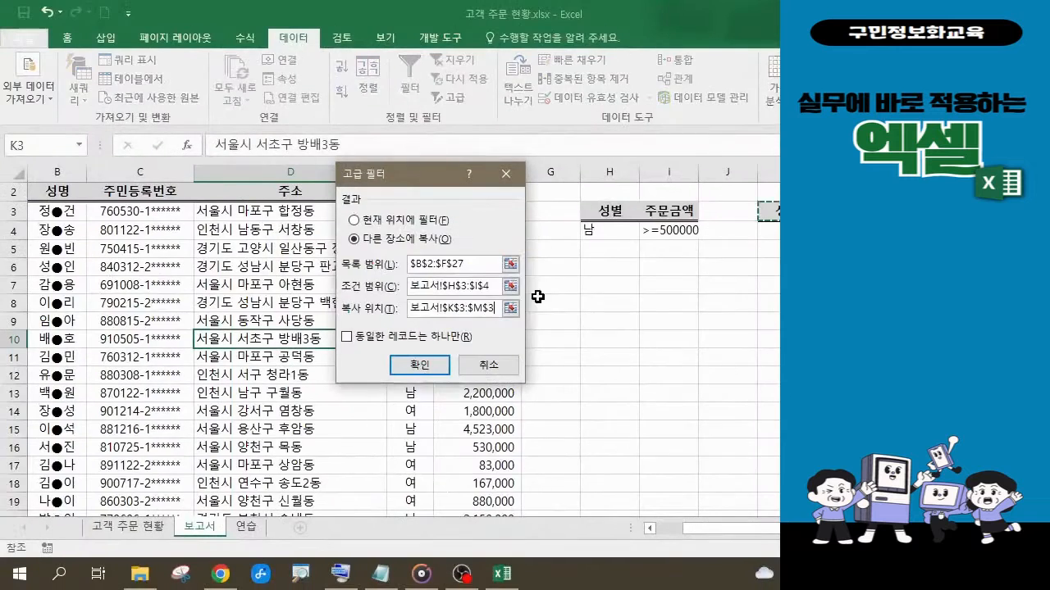
- Run the advanced filter to copy matching rows to K3, then restore the Excel window and shift it left
left_click(423, 372)
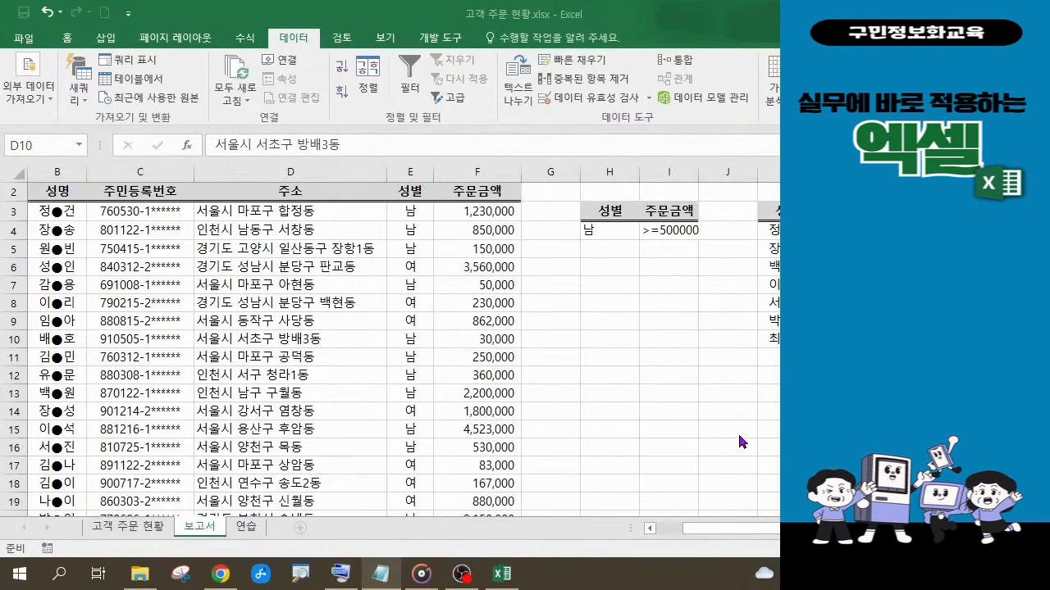
left_click(702, 525)
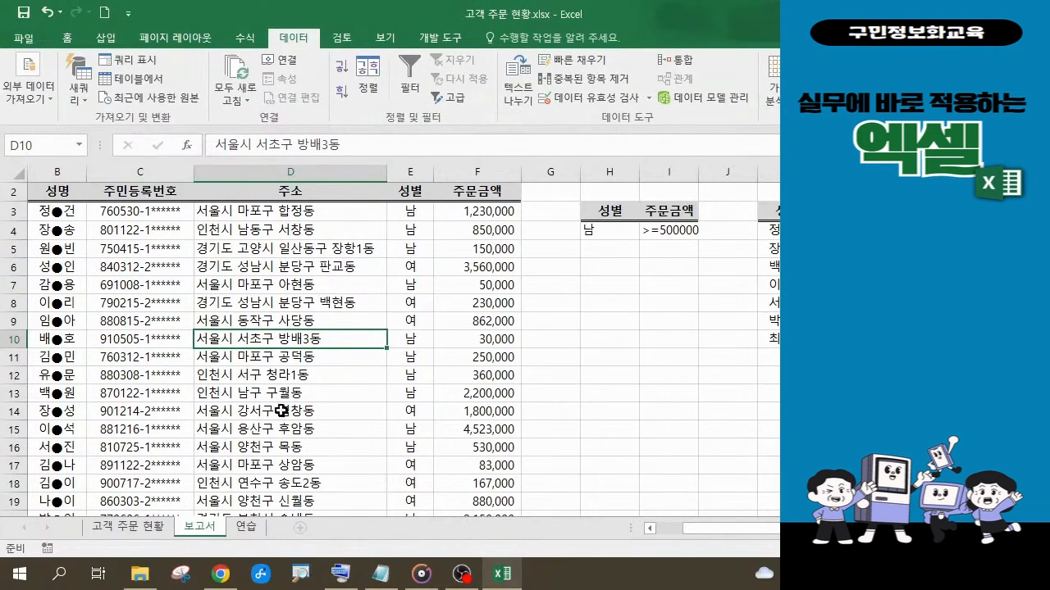
left_click(993, 14)
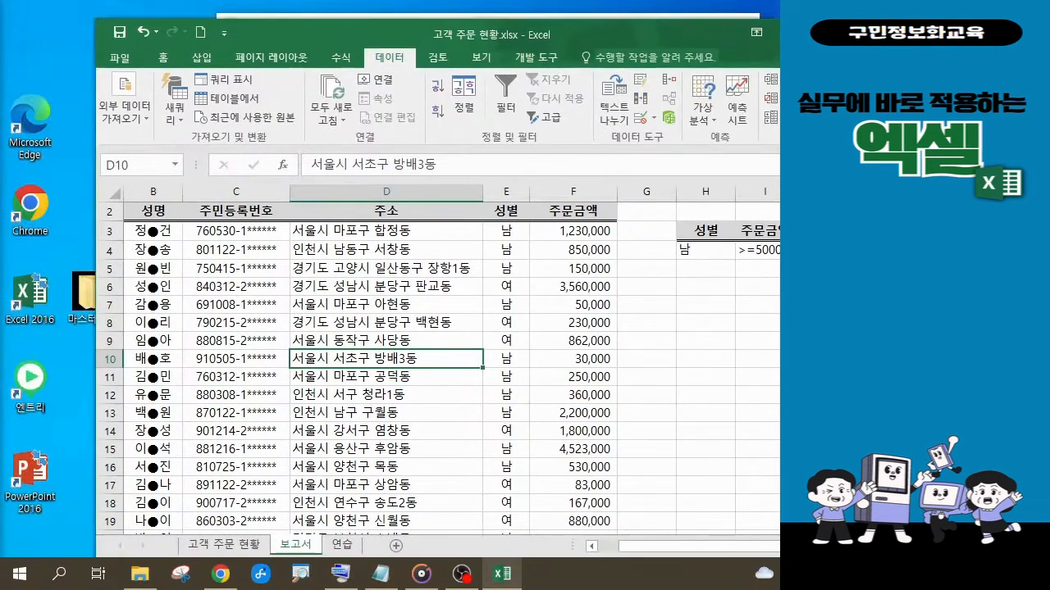
left_click_drag(665, 36, 571, 16)
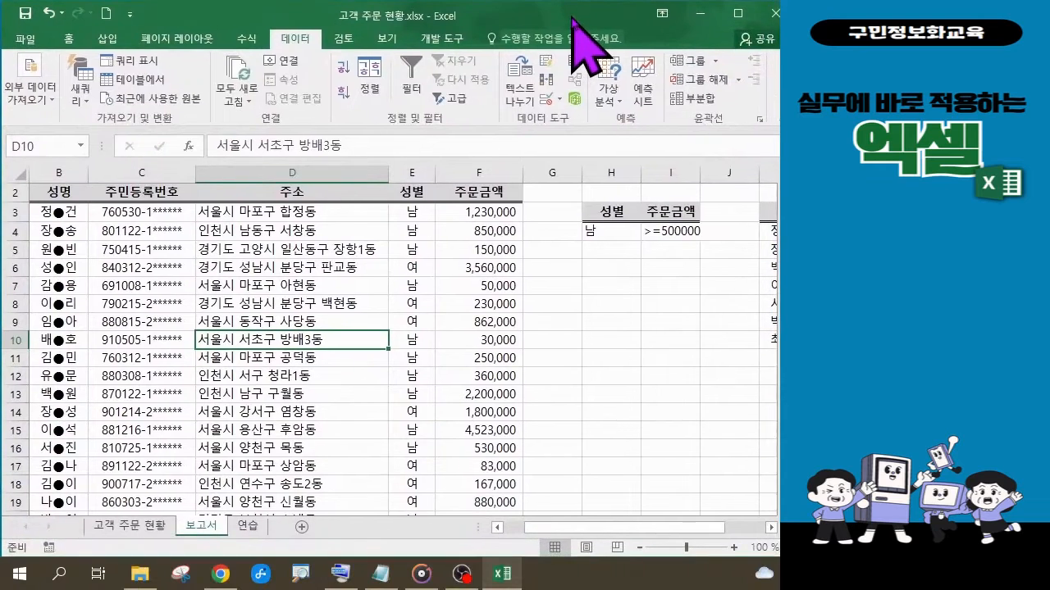
- AutoFit columns M and L so full order amounts and addresses show
left_click_drag(703, 527, 767, 532)
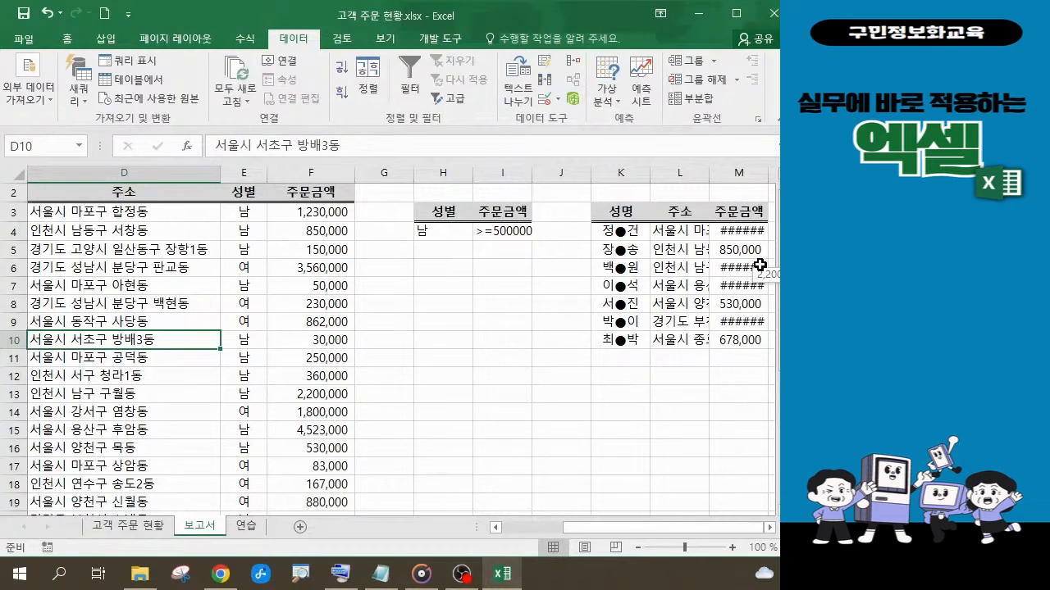
double_click(767, 174)
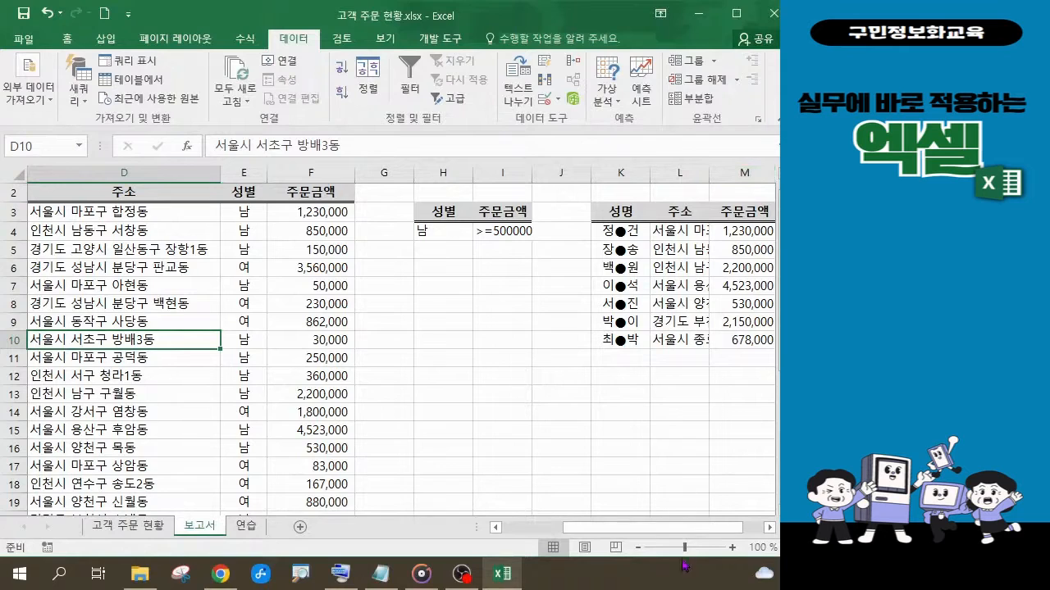
left_click_drag(705, 528, 726, 531)
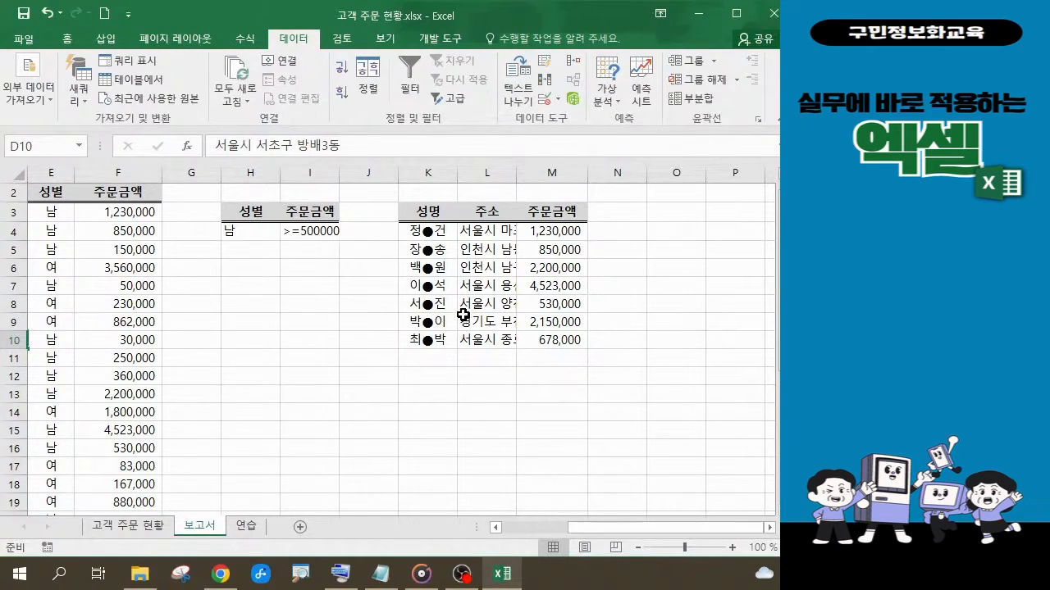
double_click(516, 175)
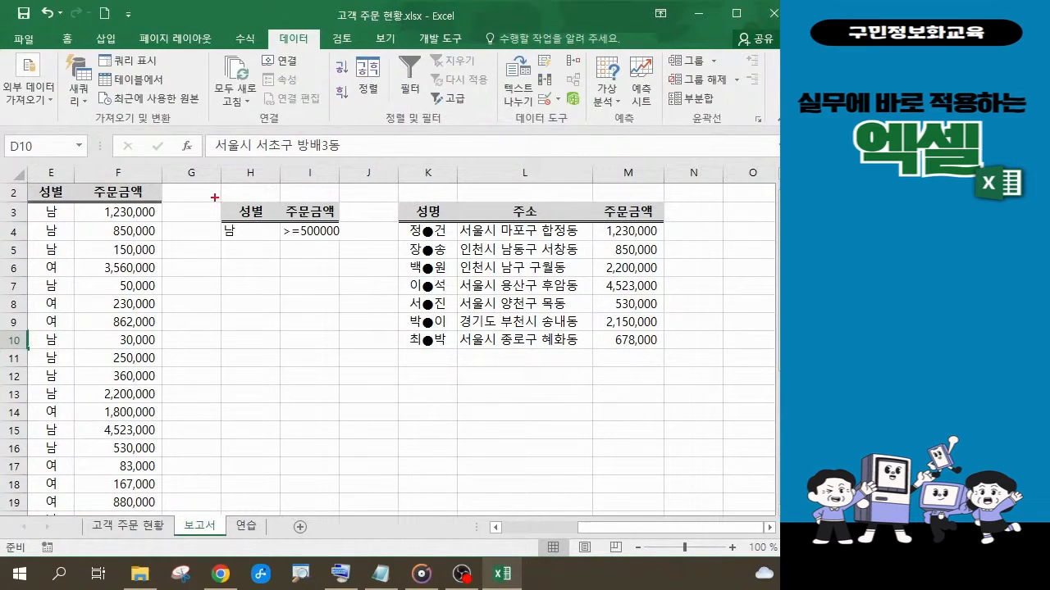
mouse_move(215, 199)
left_mouse_down()
mouse_move(358, 258)
mouse_move(354, 248)
left_mouse_up()
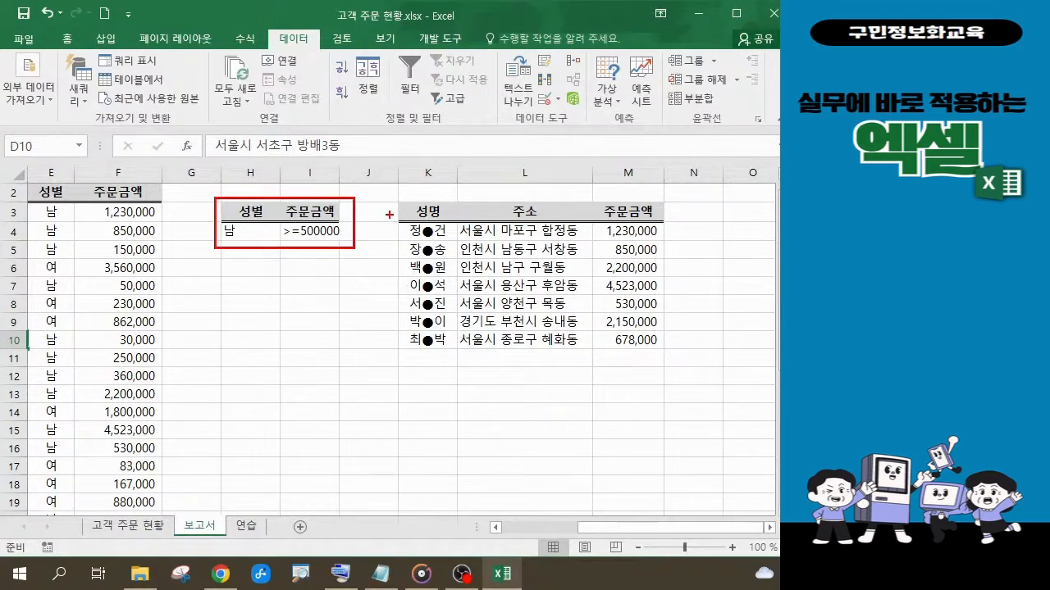
mouse_move(392, 198)
left_mouse_down()
mouse_move(609, 272)
mouse_move(659, 350)
mouse_move(677, 353)
left_mouse_up()
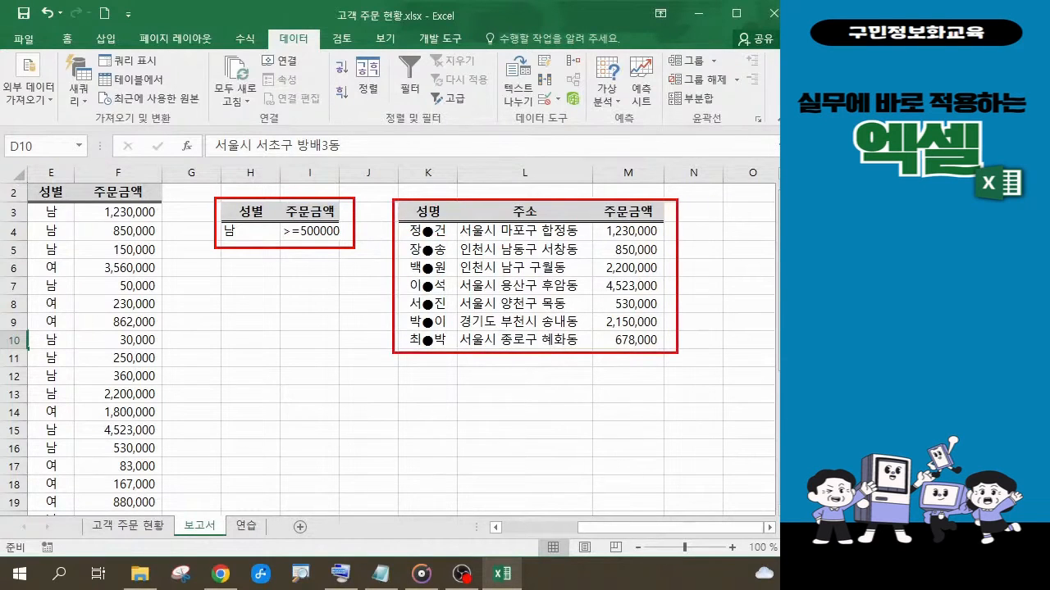
left_click_drag(264, 240, 251, 284)
mouse_move(219, 320)
left_mouse_down()
mouse_move(235, 291)
mouse_move(240, 325)
mouse_move(233, 310)
mouse_move(249, 325)
mouse_move(293, 320)
mouse_move(301, 290)
mouse_move(332, 308)
mouse_move(321, 332)
mouse_move(342, 335)
mouse_move(337, 353)
left_mouse_up()
mouse_move(343, 308)
left_mouse_down()
mouse_move(361, 327)
mouse_move(343, 341)
mouse_move(385, 341)
mouse_move(386, 325)
mouse_move(385, 351)
mouse_move(366, 371)
mouse_move(397, 366)
left_mouse_up()
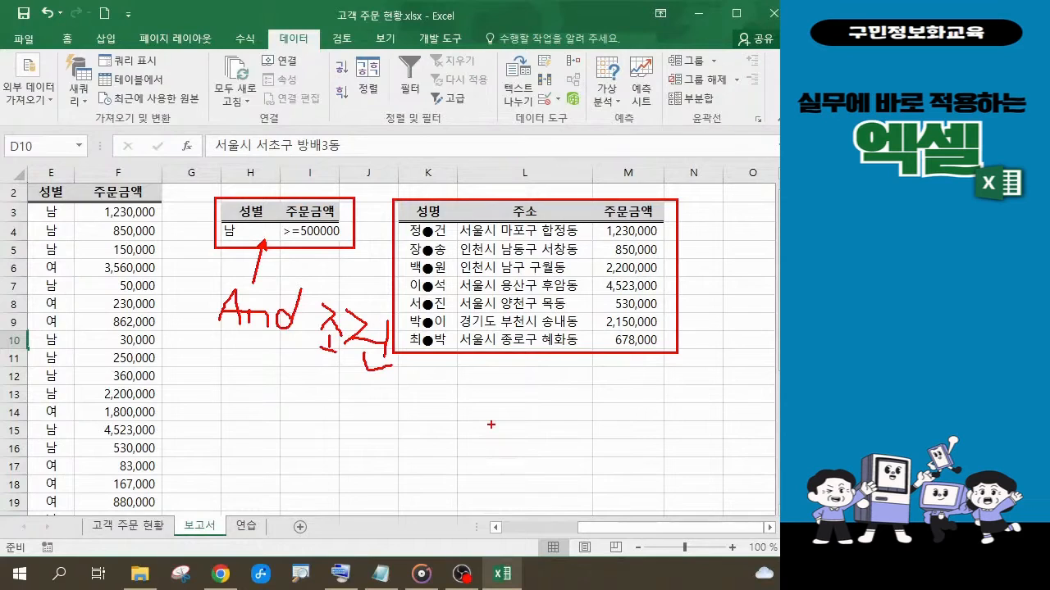
key("Escape")
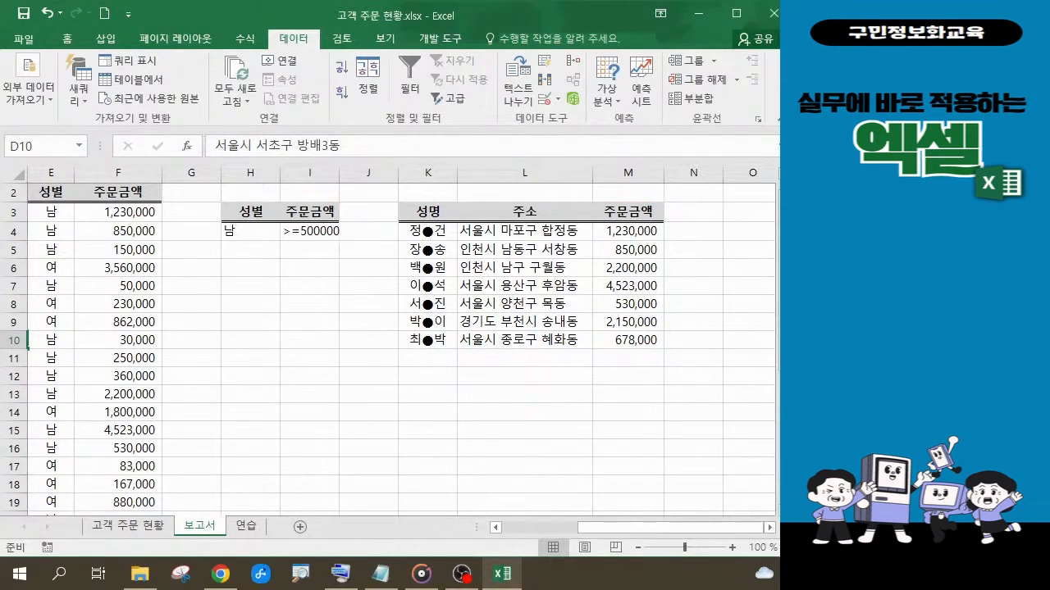
key("alt+Tab")
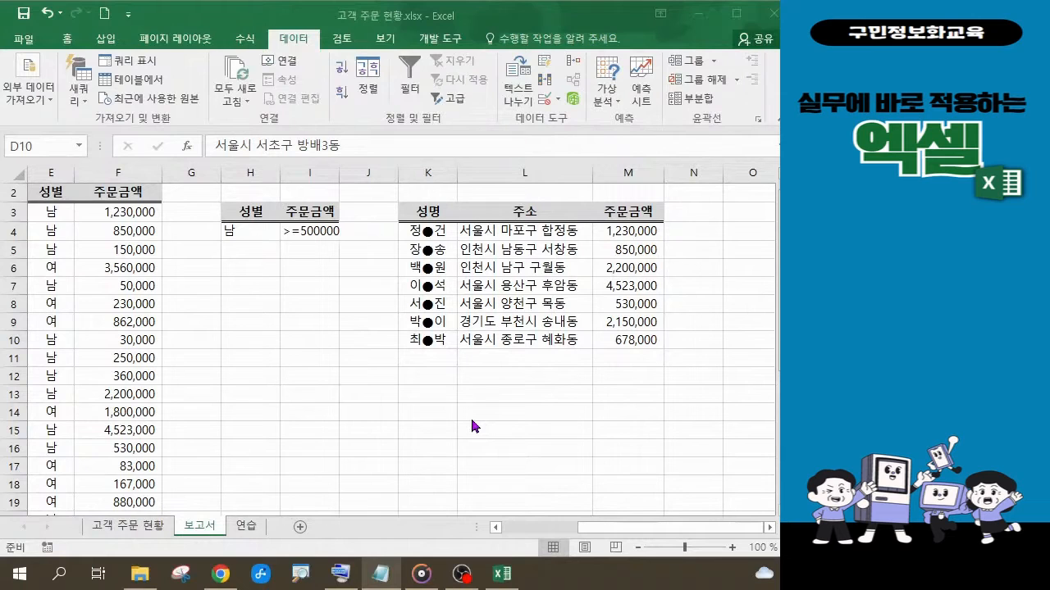
- Return to Excel and scroll back to column A and the top of the customer table
left_click(625, 529)
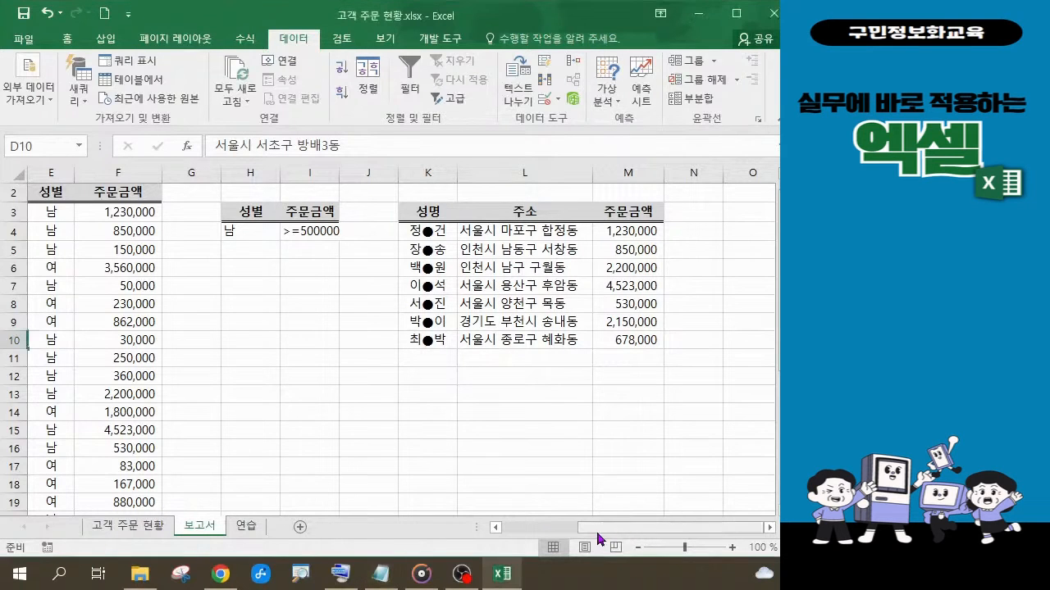
left_click_drag(589, 527, 506, 529)
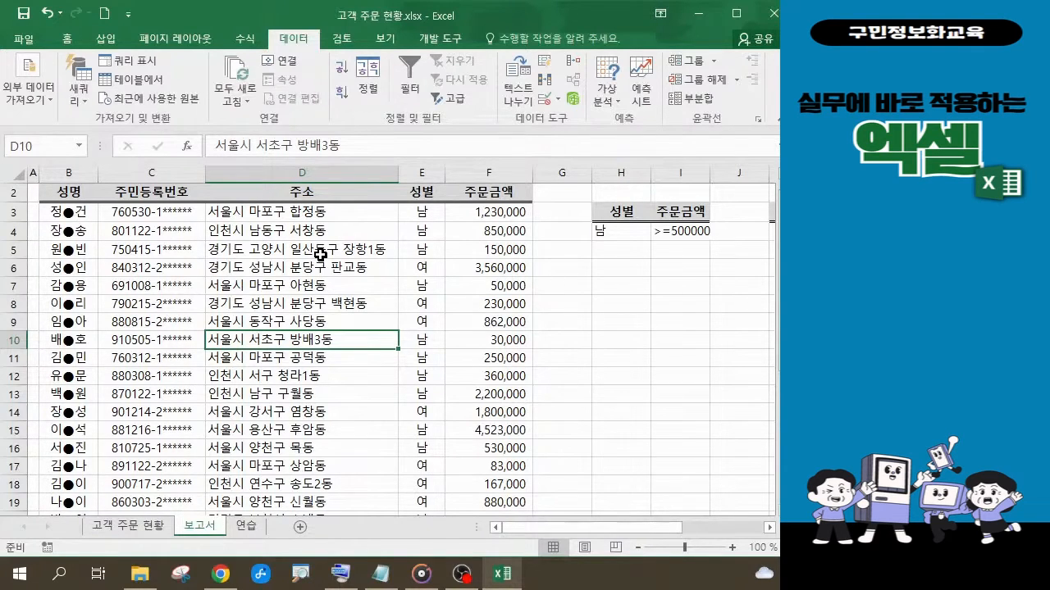
scroll(320, 354, "down", 3)
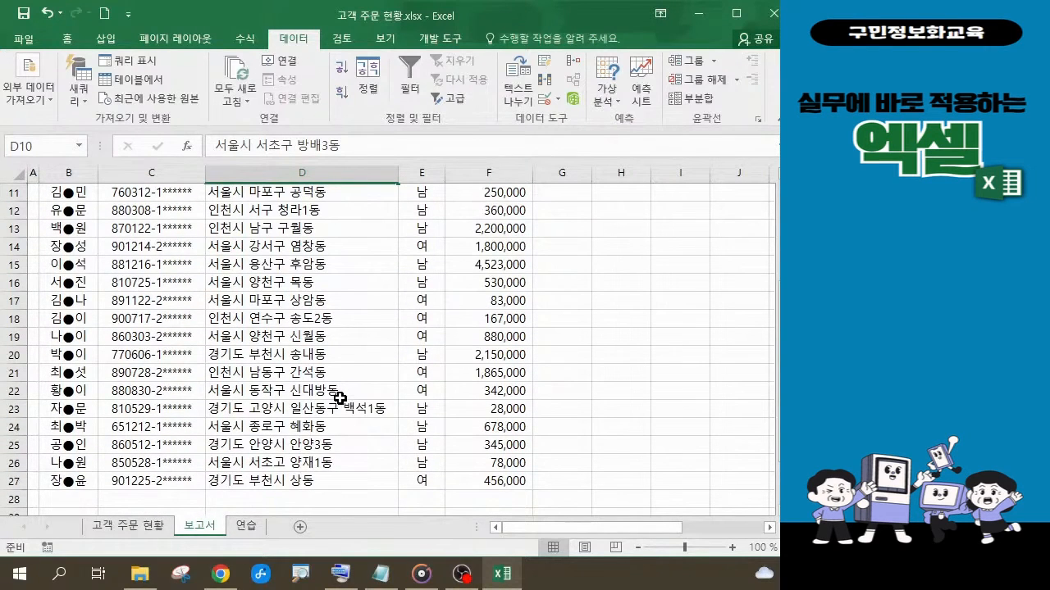
scroll(340, 399, "up", 2)
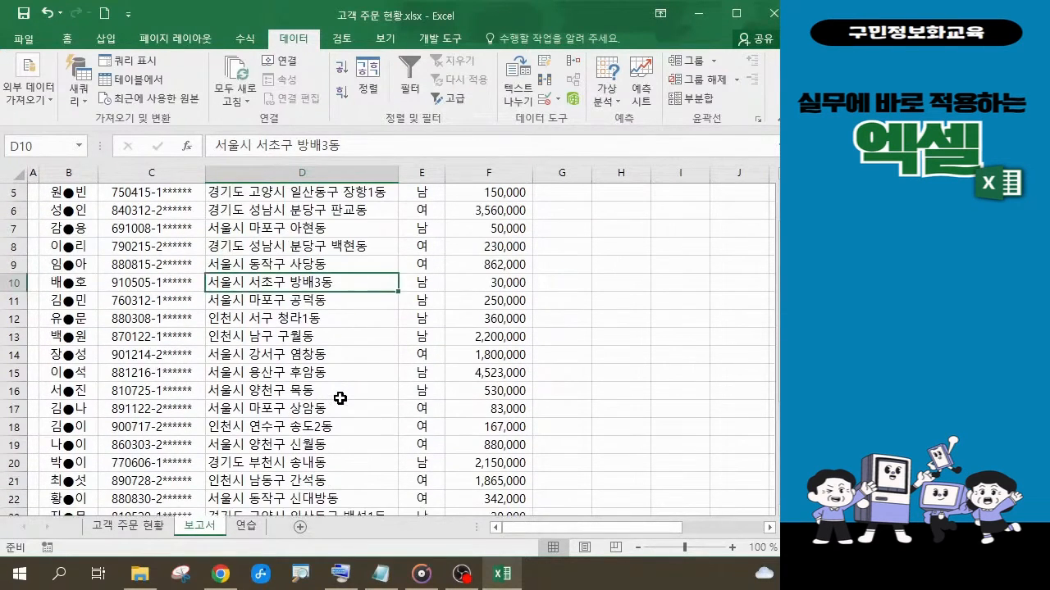
scroll(339, 399, "up", 2)
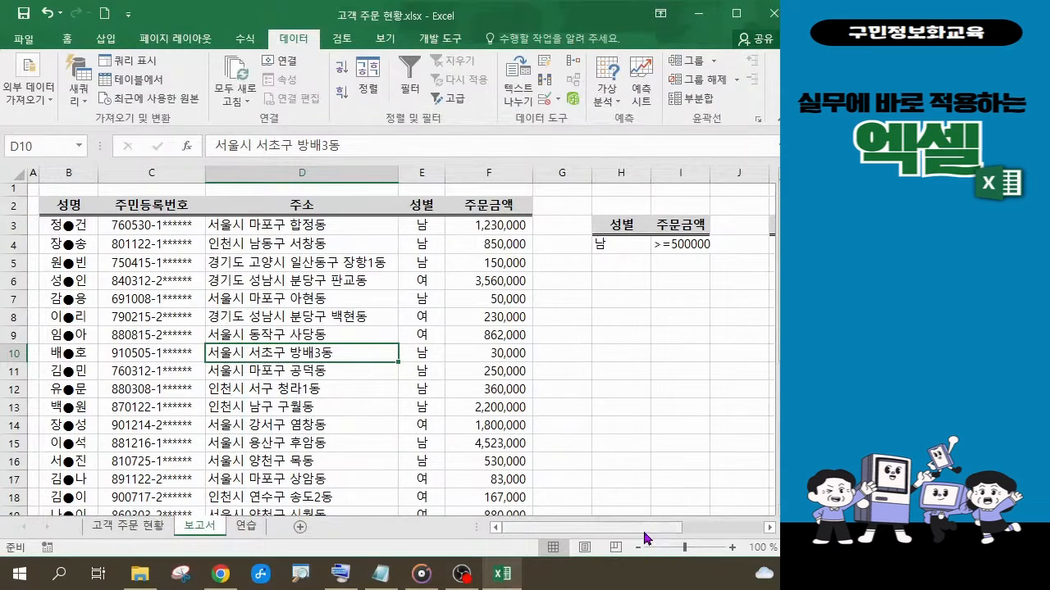
- Scroll the sheet back left to show the 성명 and ID-number columns, then select the 주소 header D2
left_click_drag(642, 528, 687, 487)
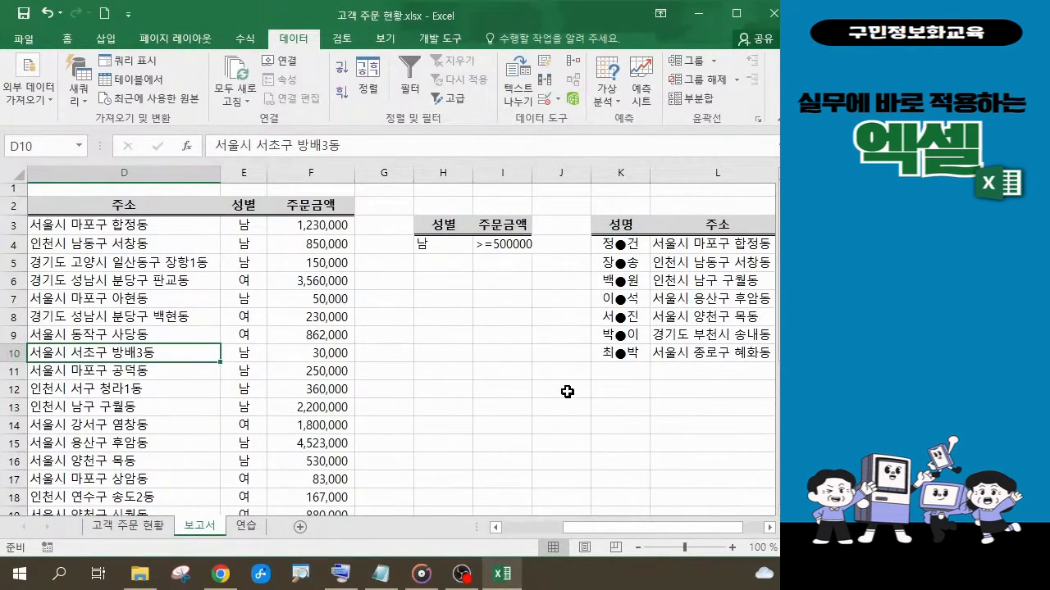
left_click(435, 411)
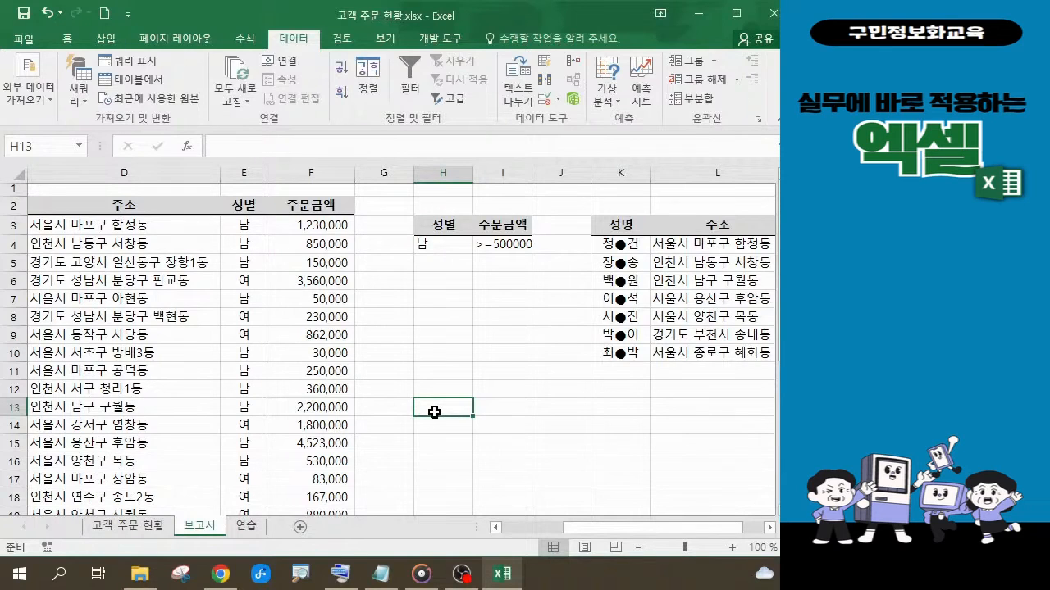
key("alt+Tab")
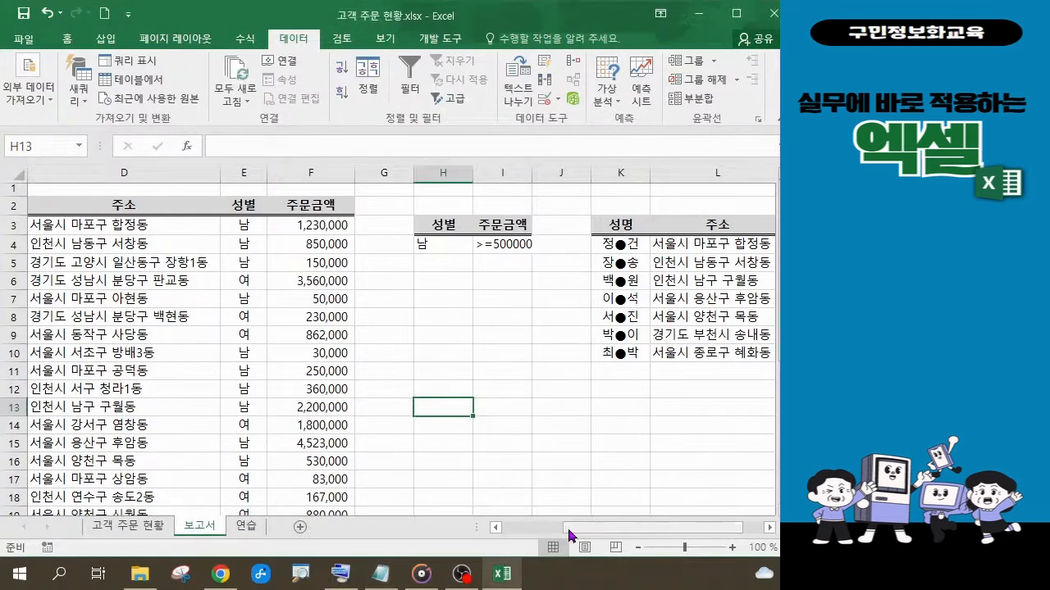
left_click_drag(569, 526, 529, 535)
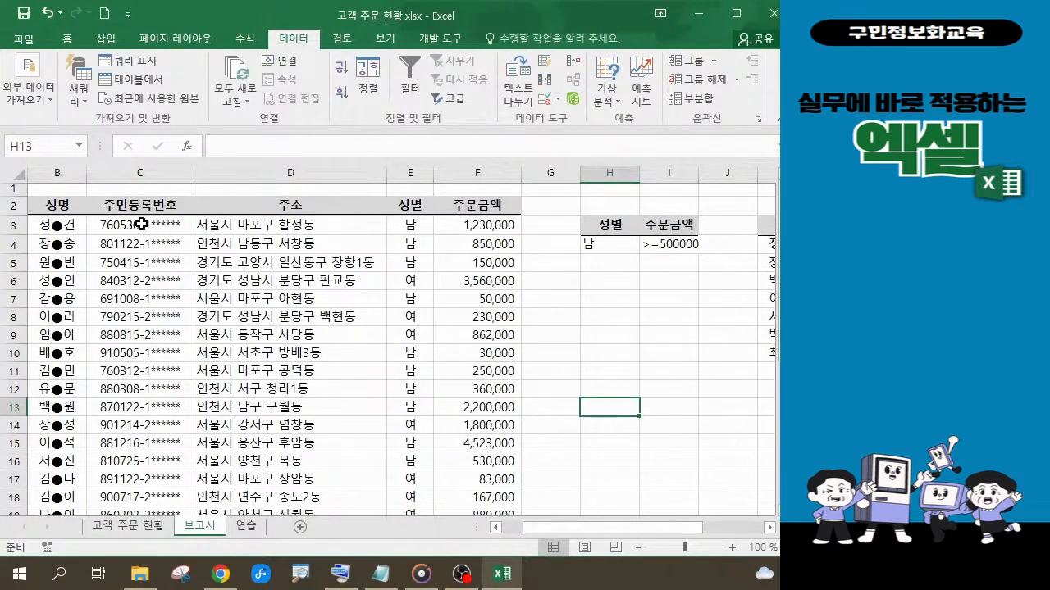
left_click(289, 205)
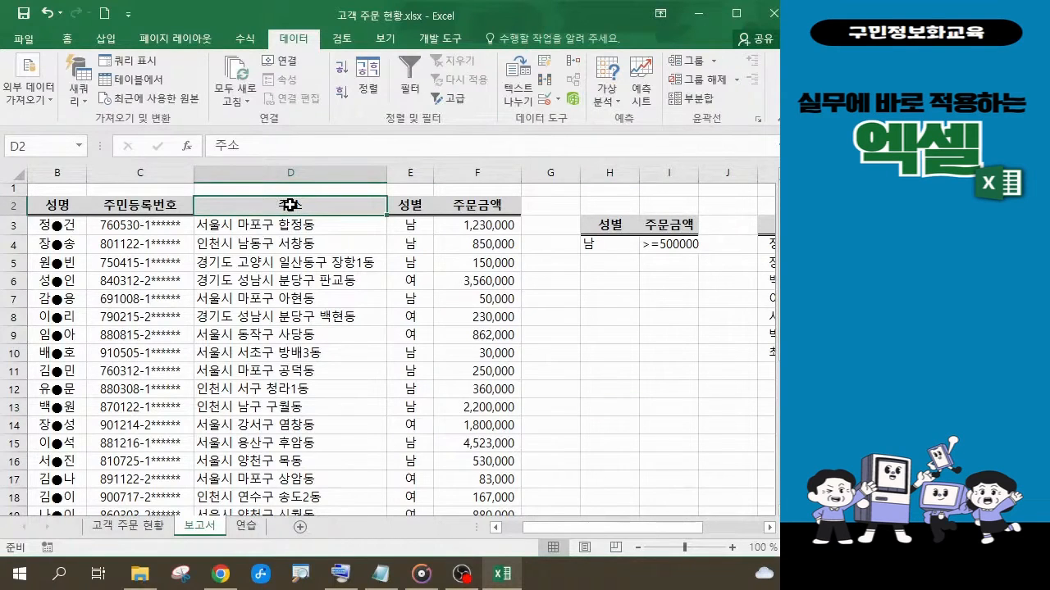
- Copy the 주소, 성별 and 주문금액 headers from D2:F2 into H13:J13 as a new criteria row
left_click_drag(290, 205, 482, 211)
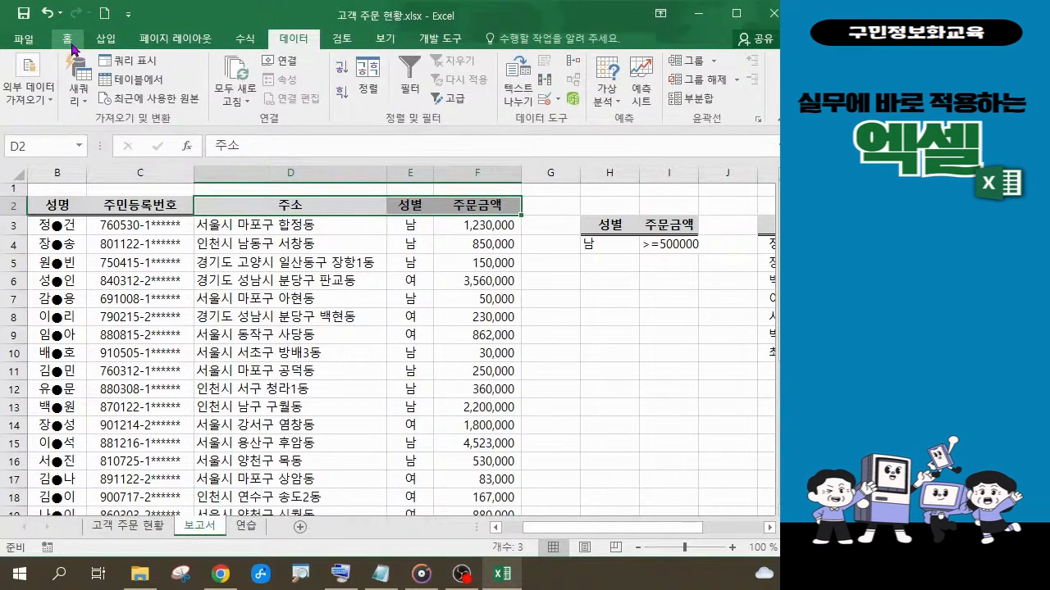
left_click(71, 46)
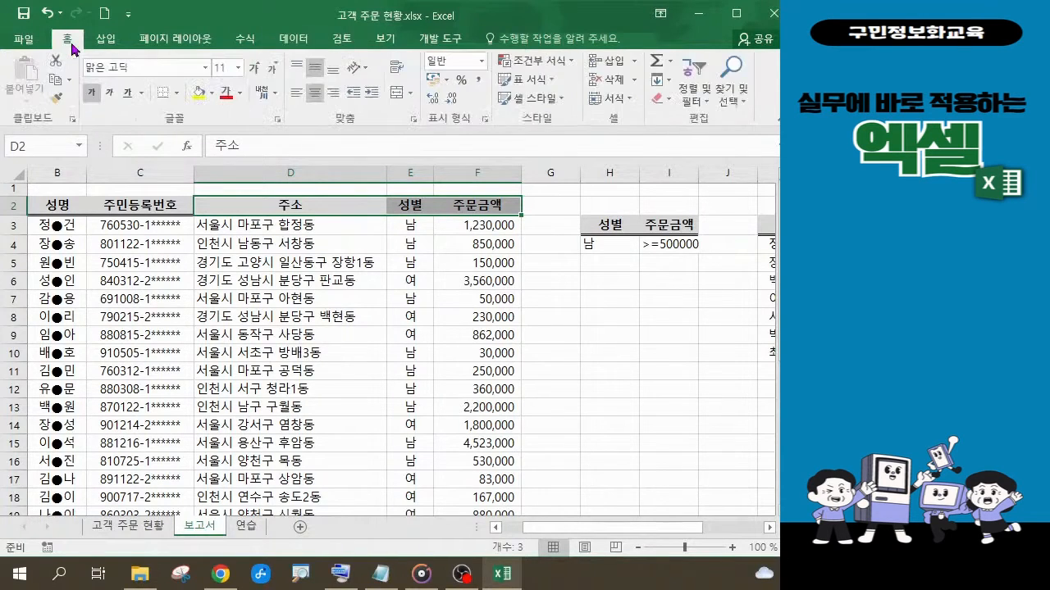
left_click(55, 88)
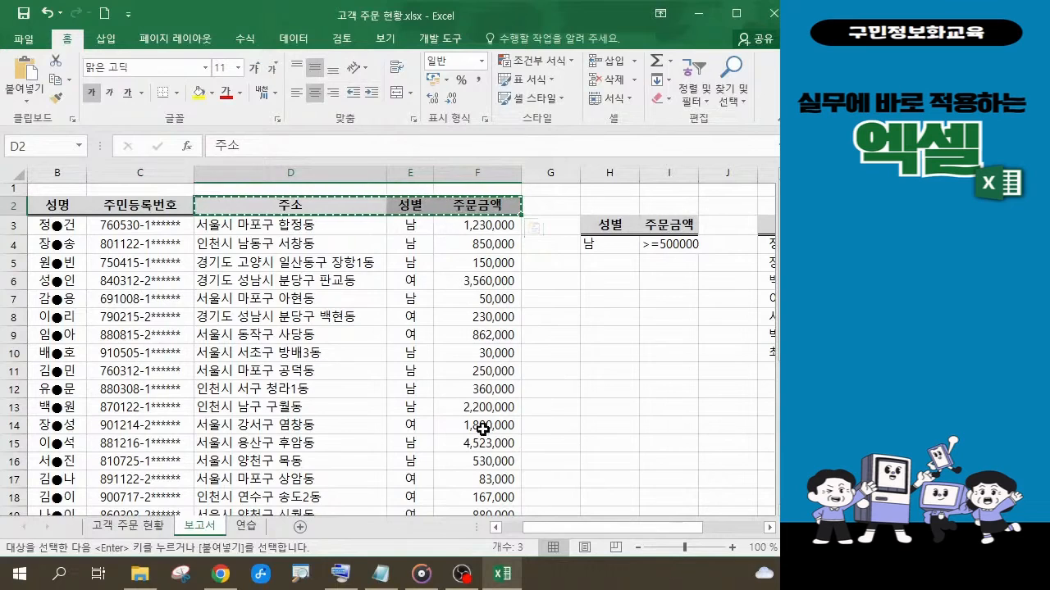
left_click(609, 404)
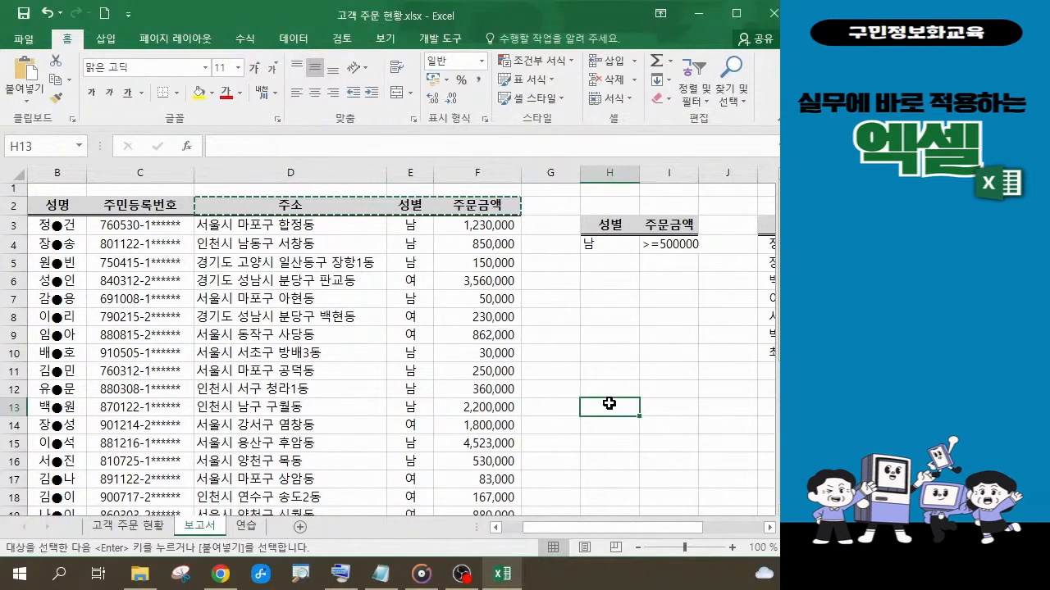
left_click(25, 70)
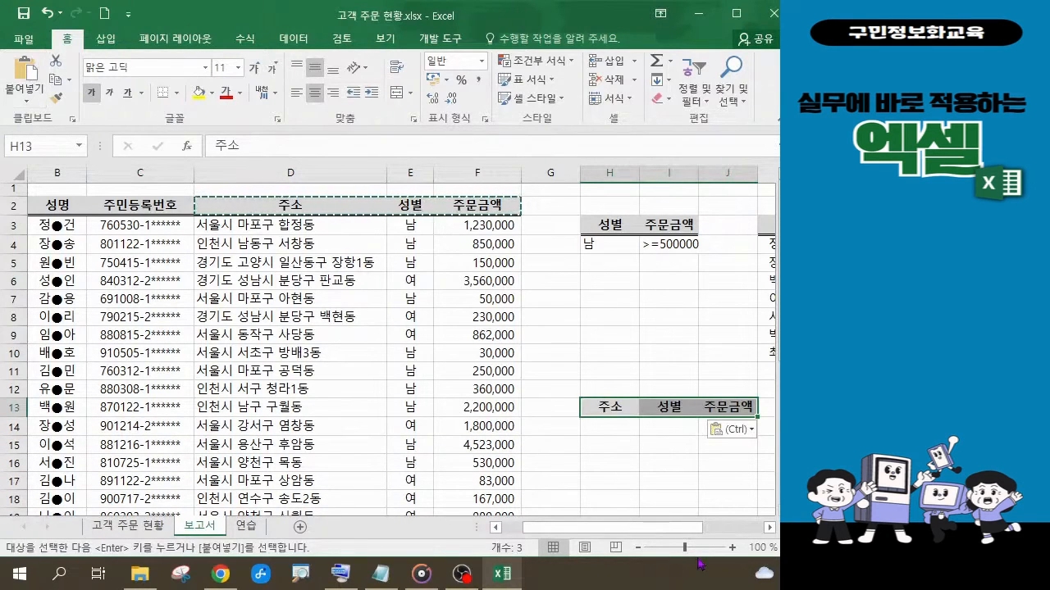
left_click_drag(682, 529, 725, 530)
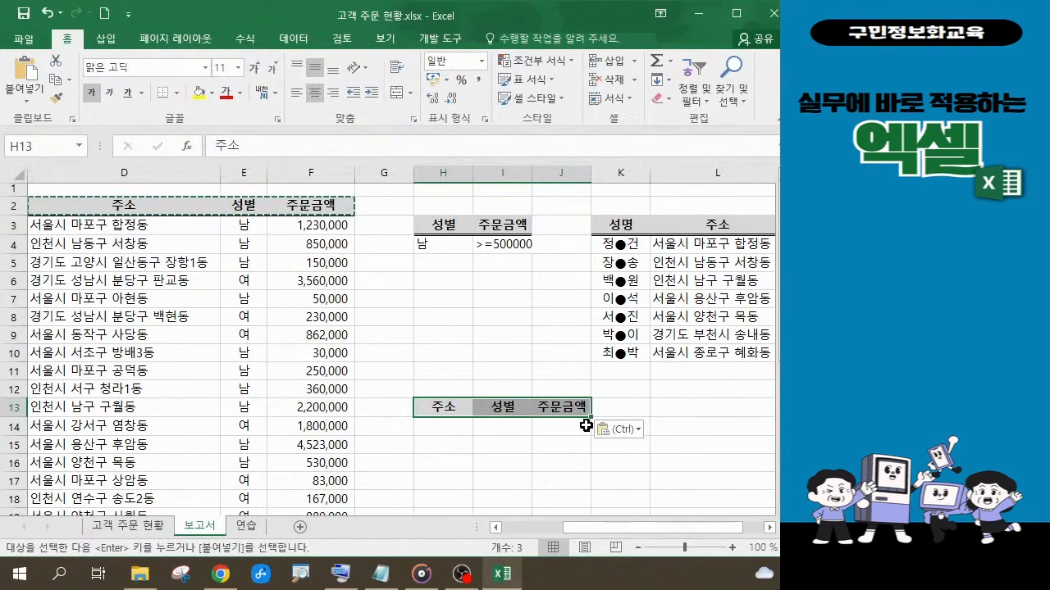
left_click(440, 431)
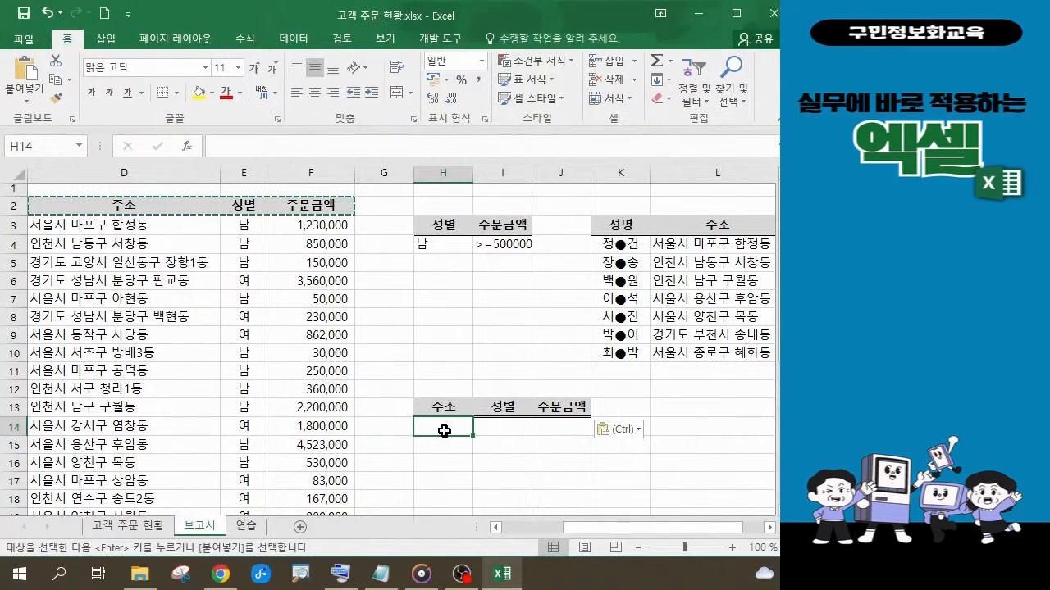
- Enter 서울* in H14, 여 in I14 and >=1000000 in J15, then autofit column J
type("서울")
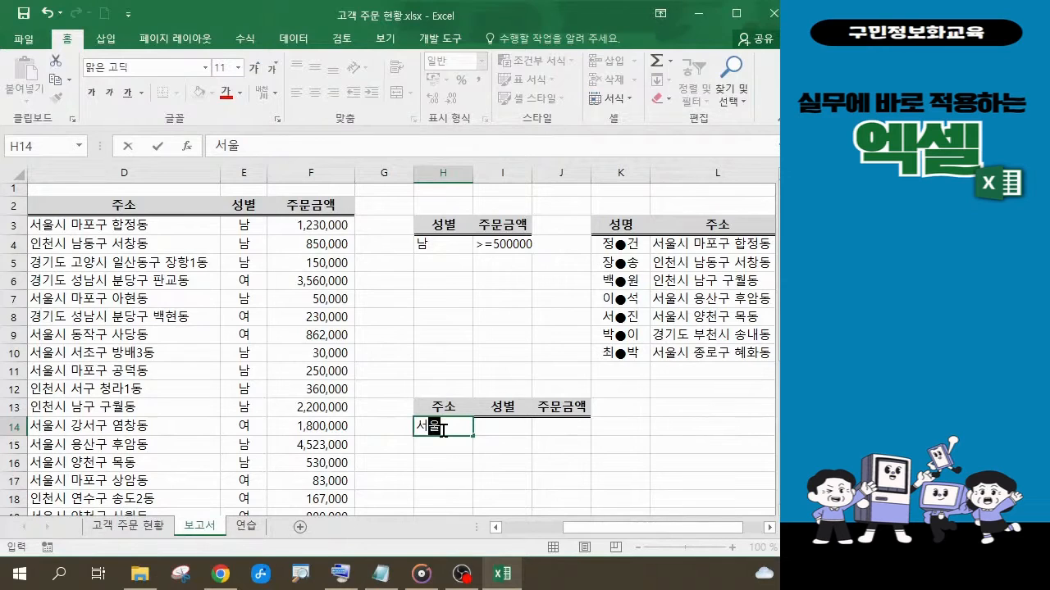
type("*")
left_click(518, 427)
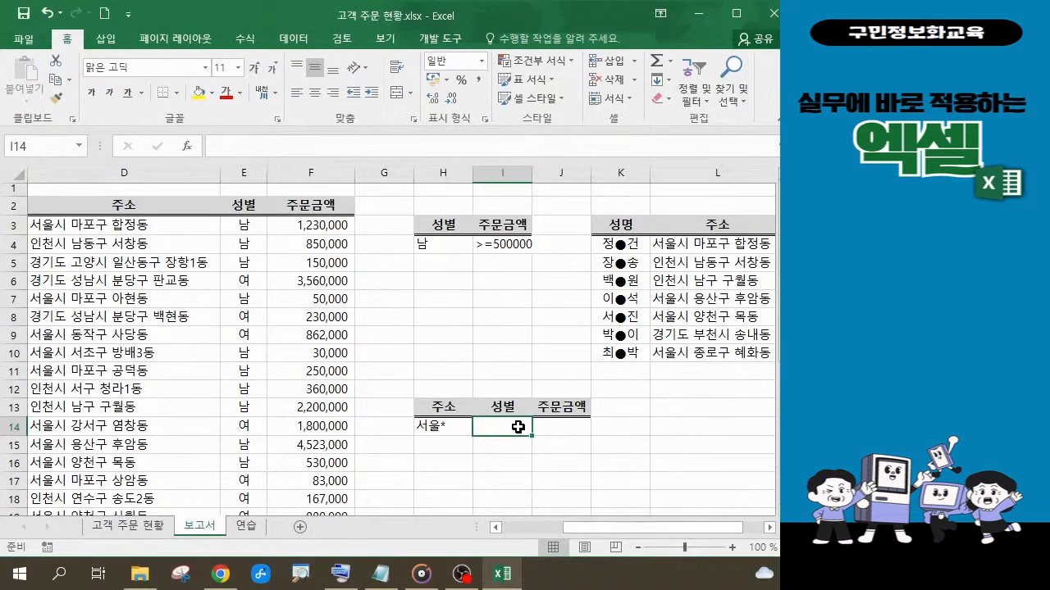
type("여")
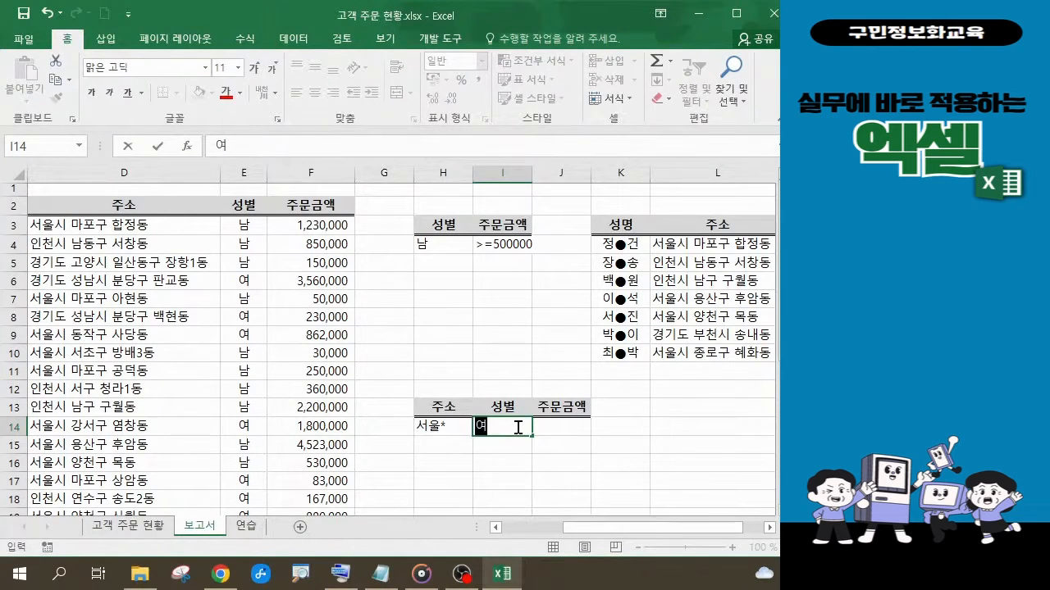
left_click(569, 447)
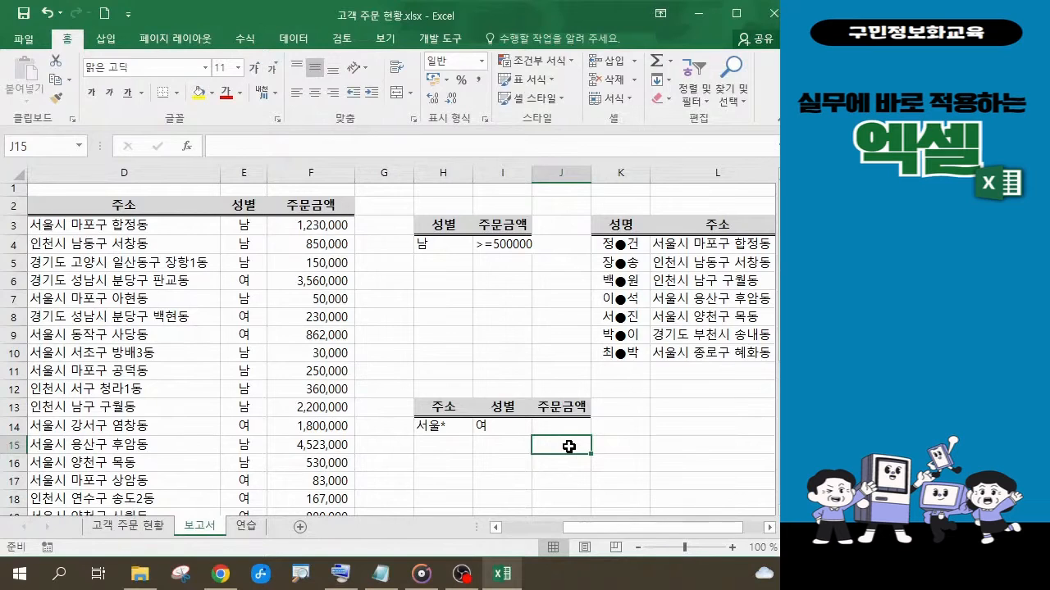
type(">=1")
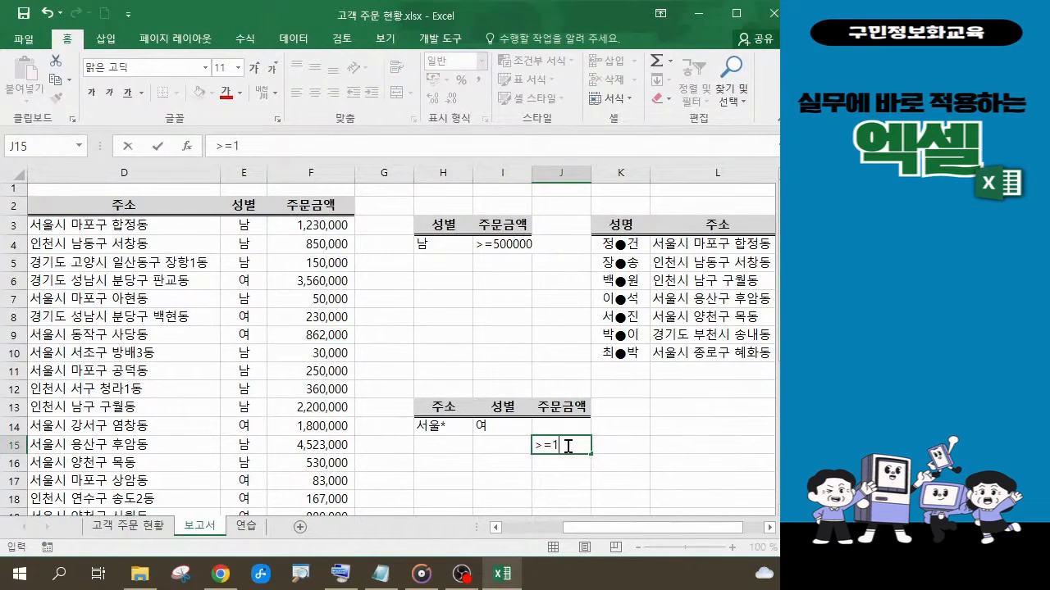
type("000000")
key("Return")
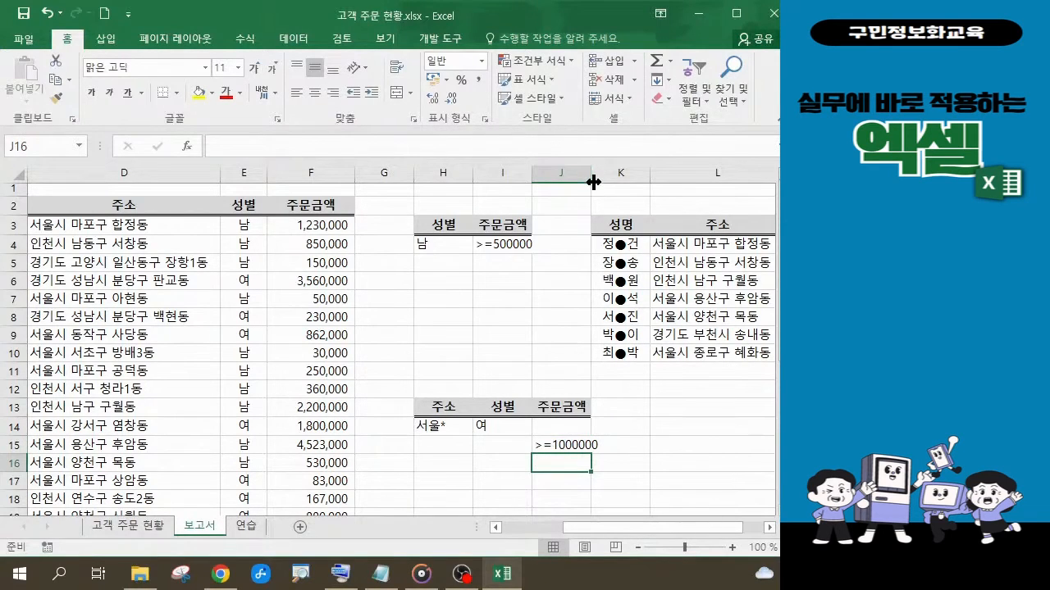
double_click(590, 176)
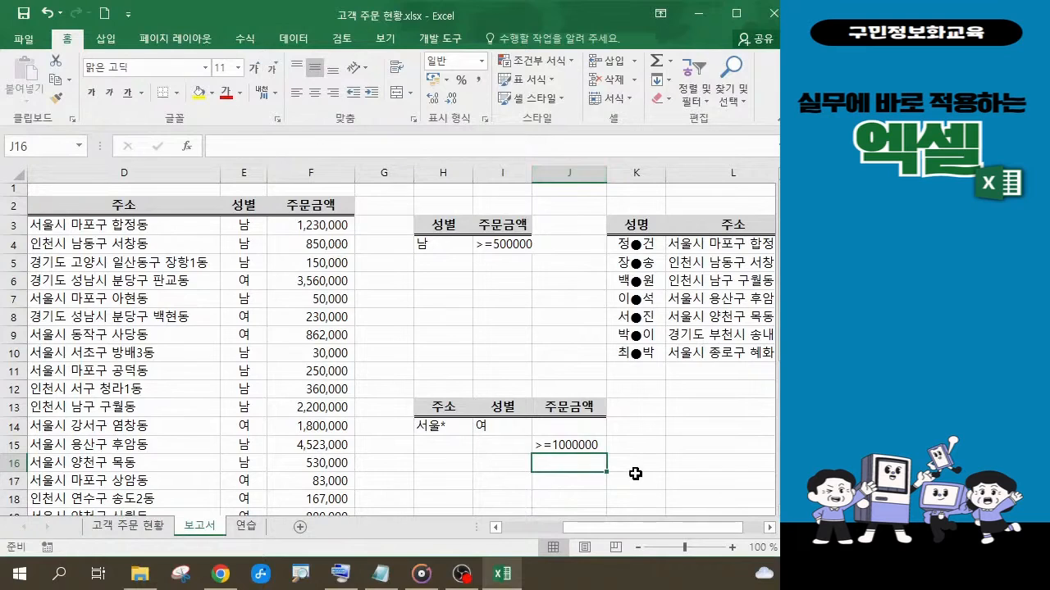
left_click_drag(419, 405, 568, 445)
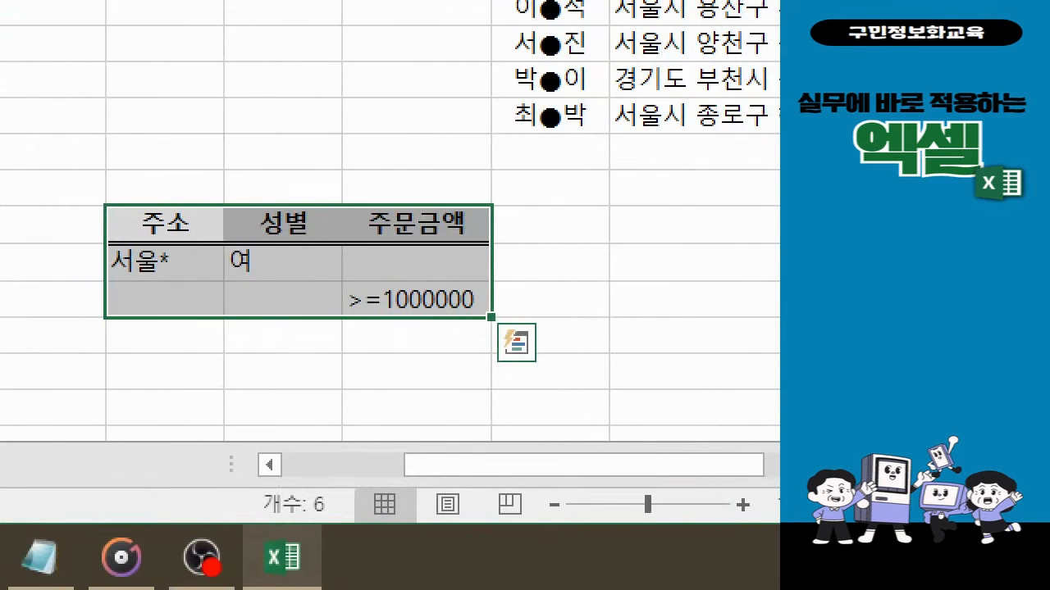
left_click_drag(65, 178, 325, 260)
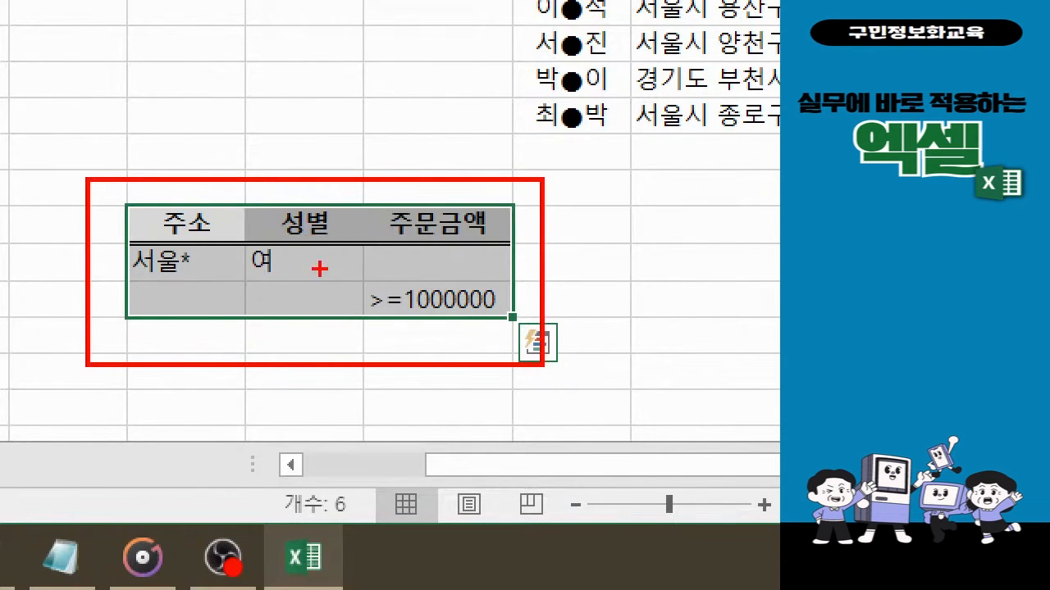
left_click_drag(372, 244, 349, 289)
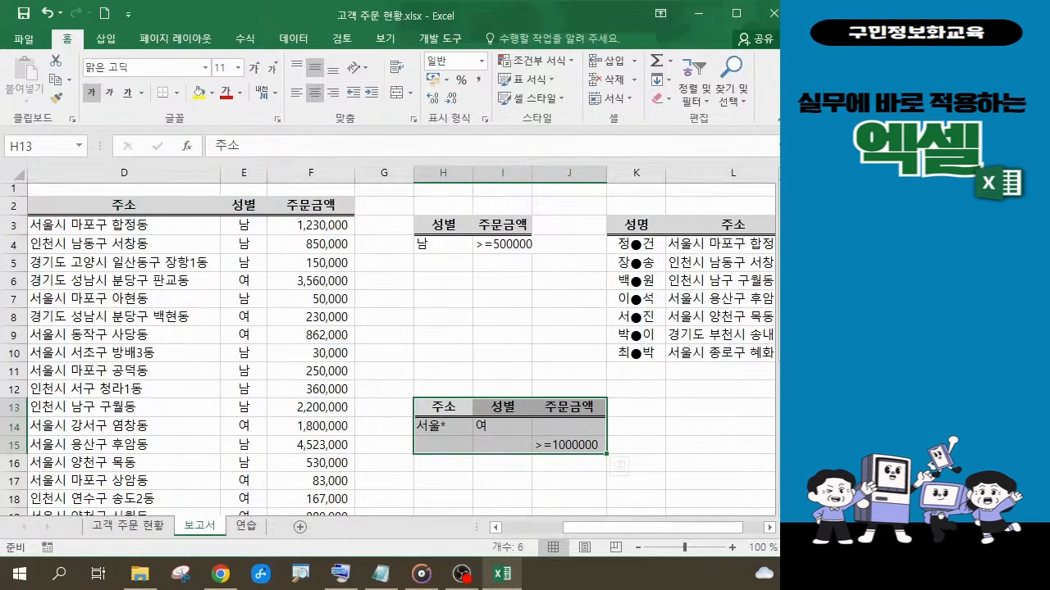
key("alt+Tab")
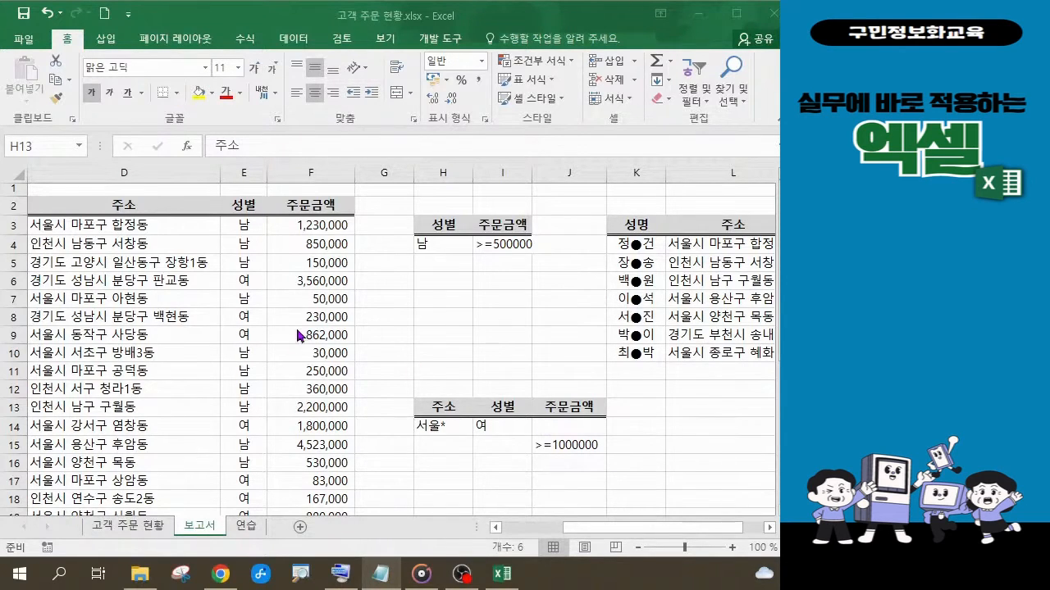
key("ctrl+a")
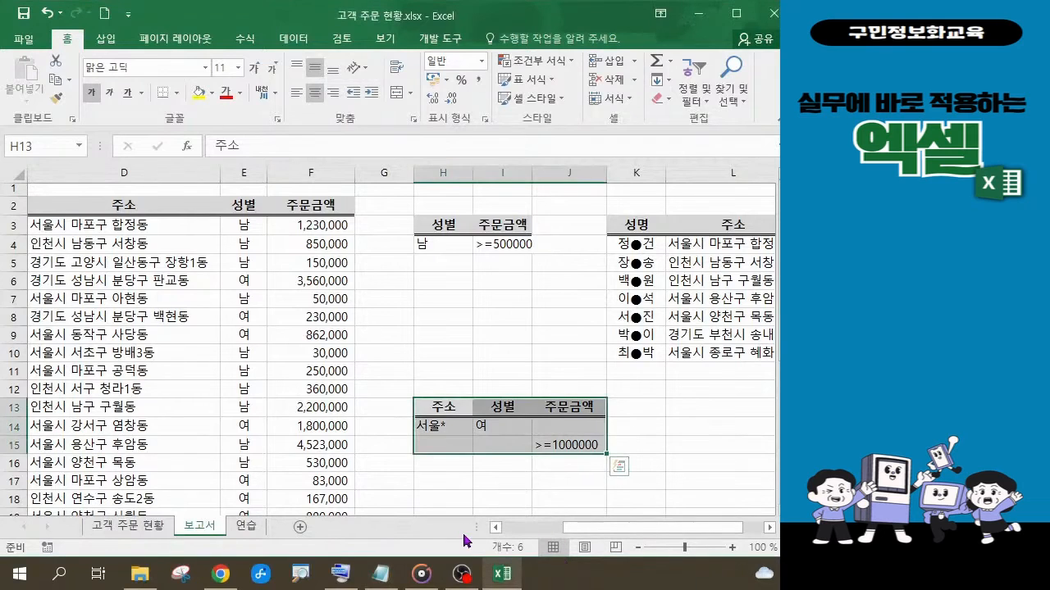
left_click_drag(574, 528, 509, 534)
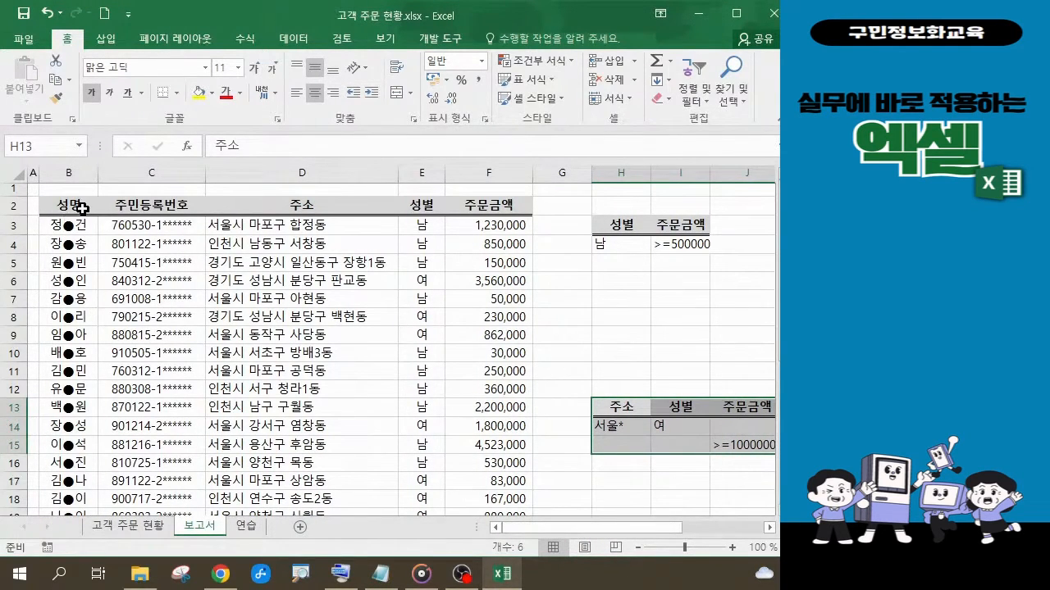
- Copy the 성명, 주소, 성별 and 주문금액 headings from B2, D2, E2 and F2 together
left_click(82, 208)
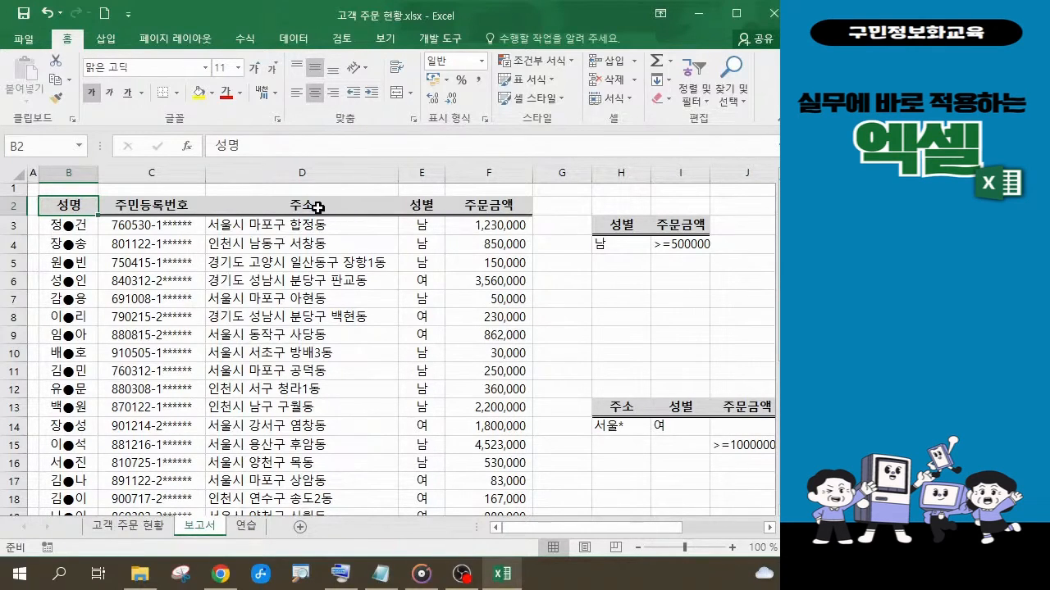
left_click(319, 208, "ctrl")
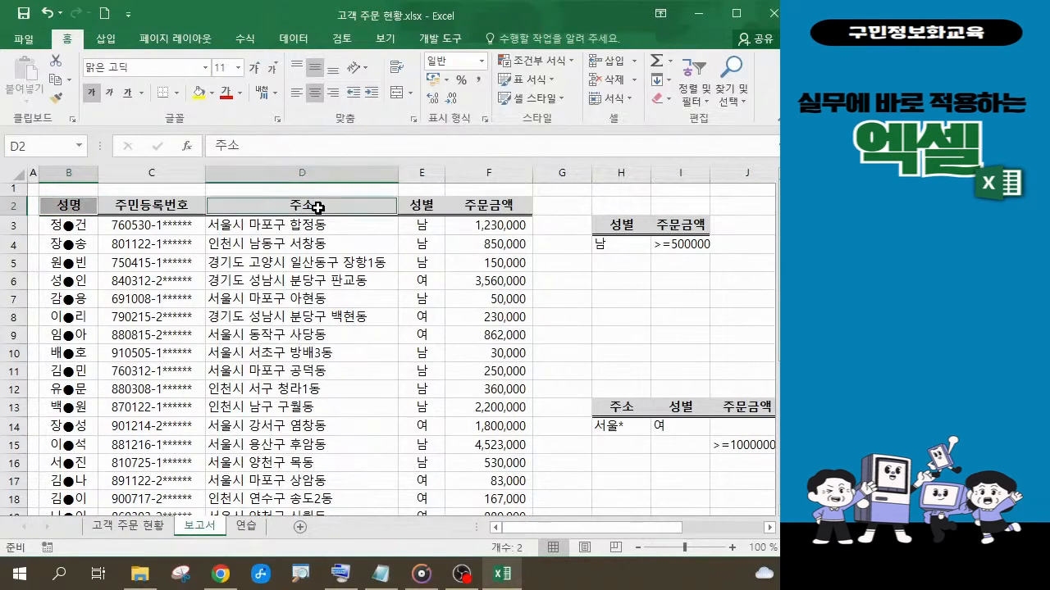
left_click(435, 207, "ctrl")
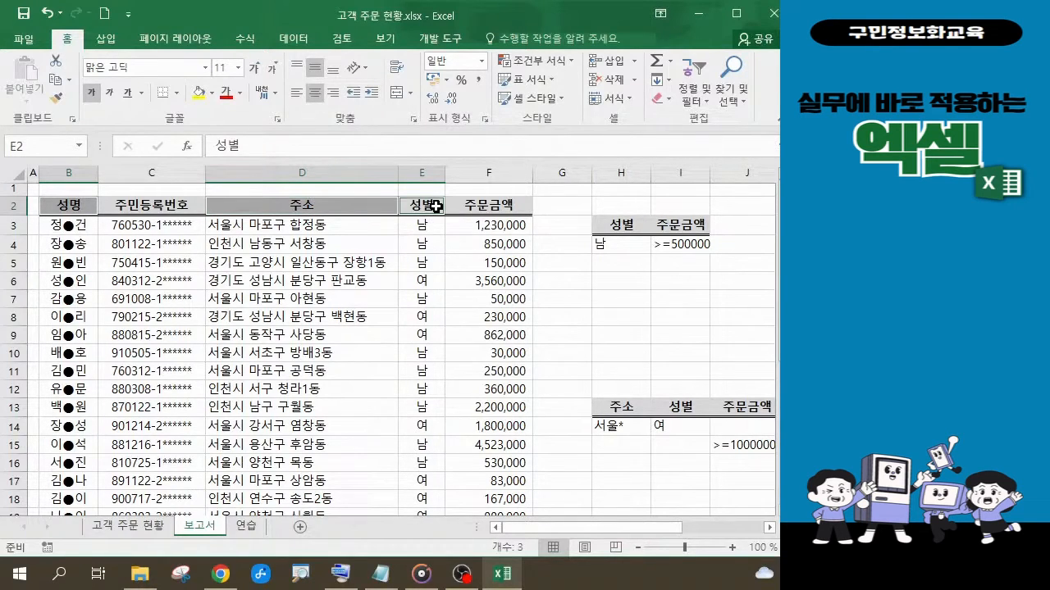
left_click(507, 210, "ctrl")
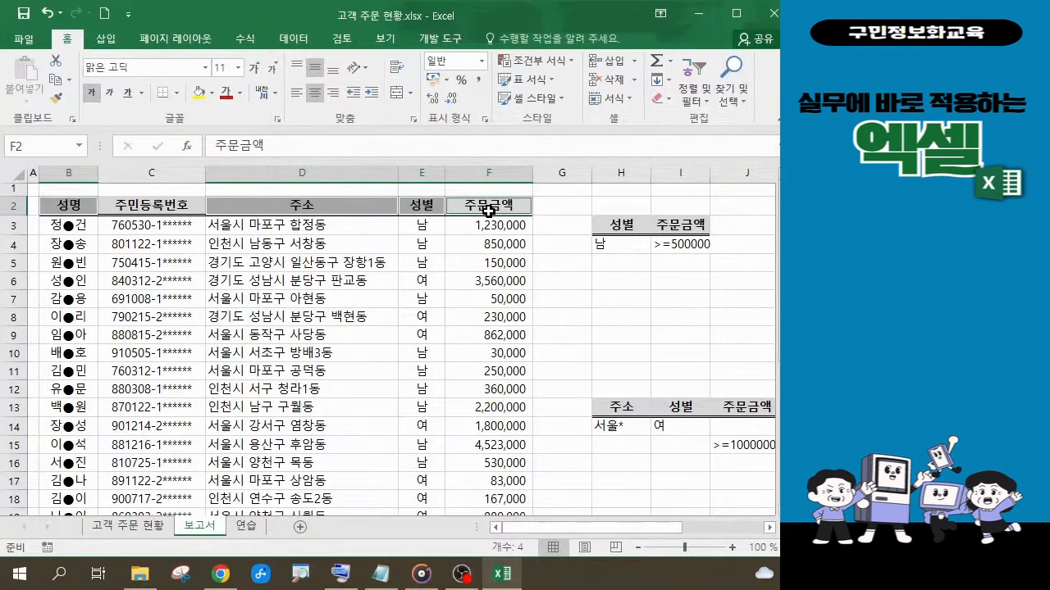
left_click(57, 80)
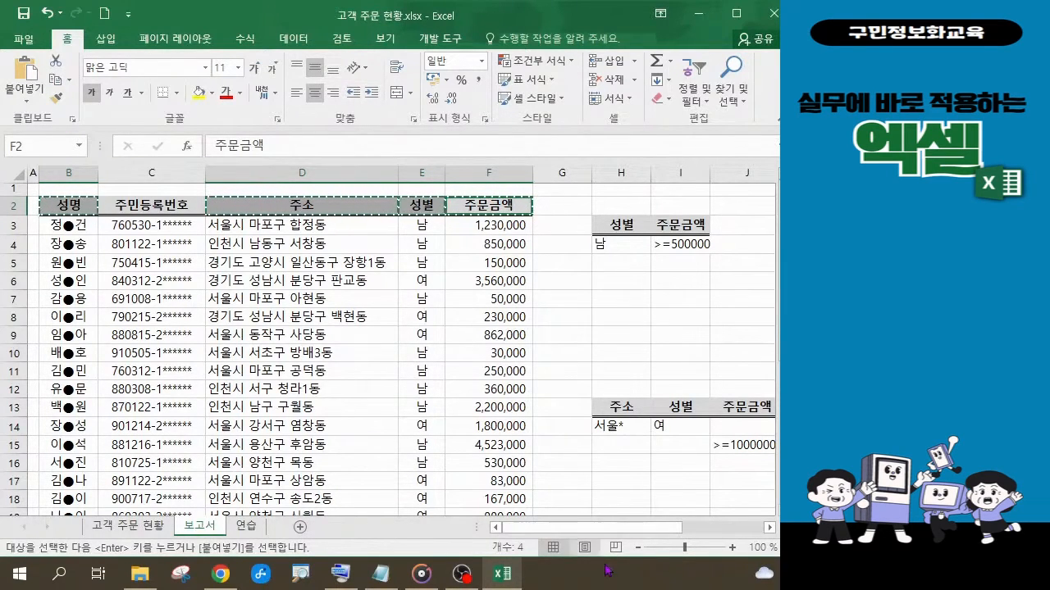
left_click_drag(628, 524, 677, 535)
left_click_drag(707, 529, 710, 531)
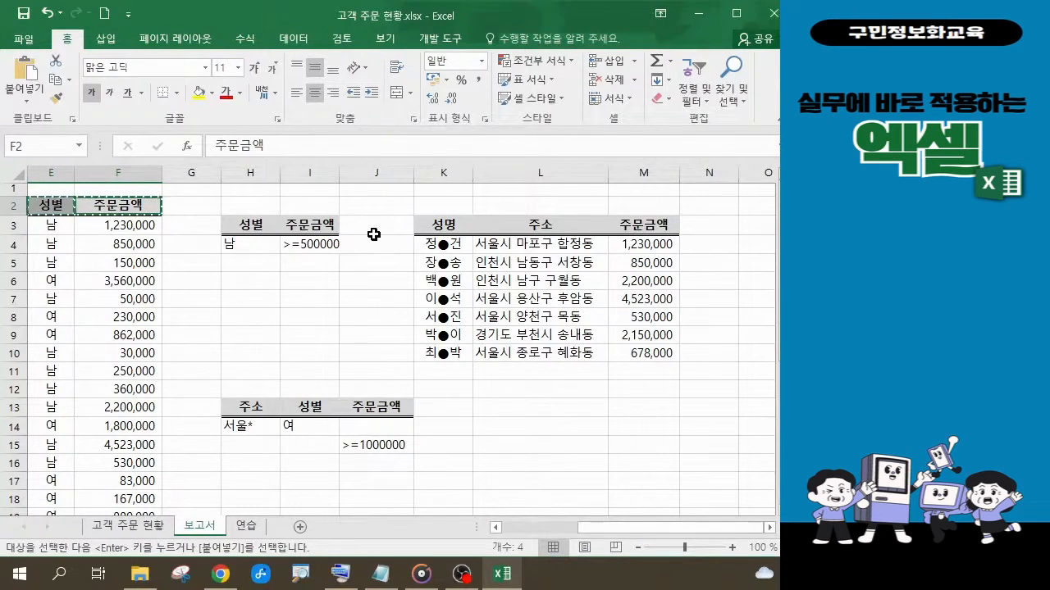
left_click(378, 487)
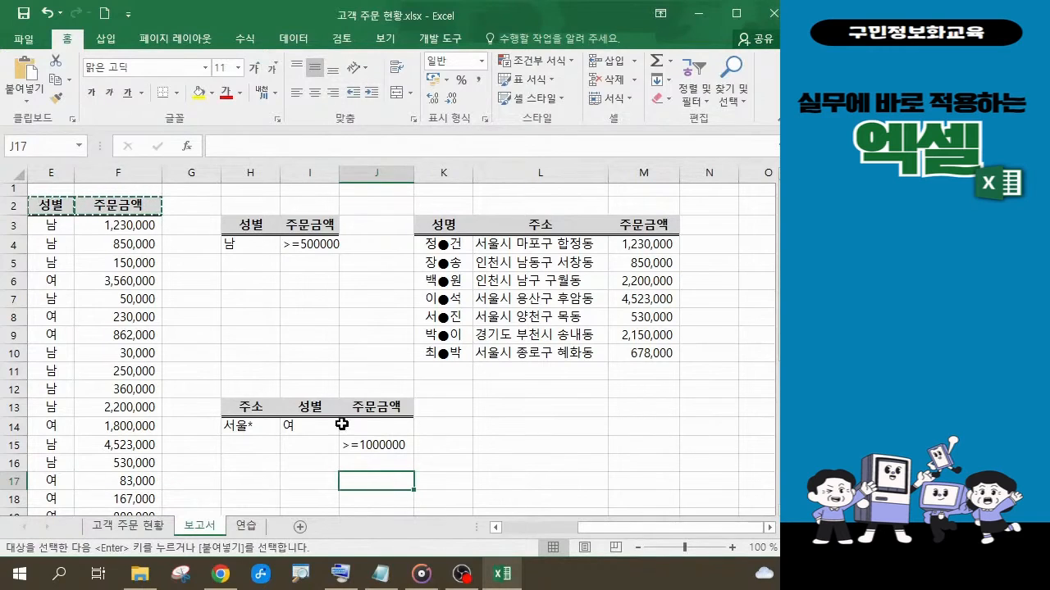
- Paste the four copied headings into J17:M17 and select a cell inside the customer list
left_click(23, 74)
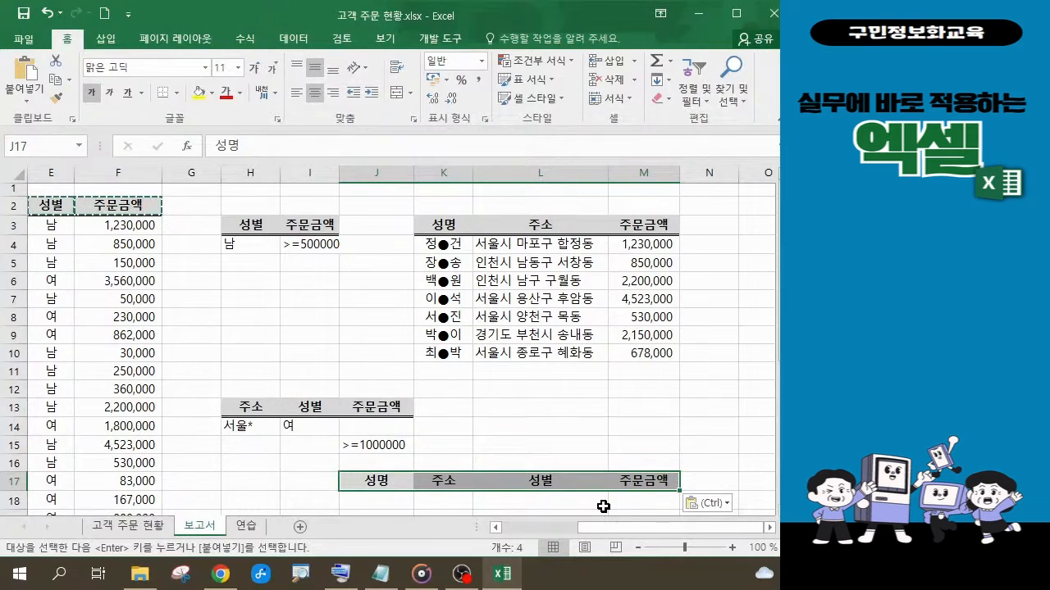
key("alt+Tab")
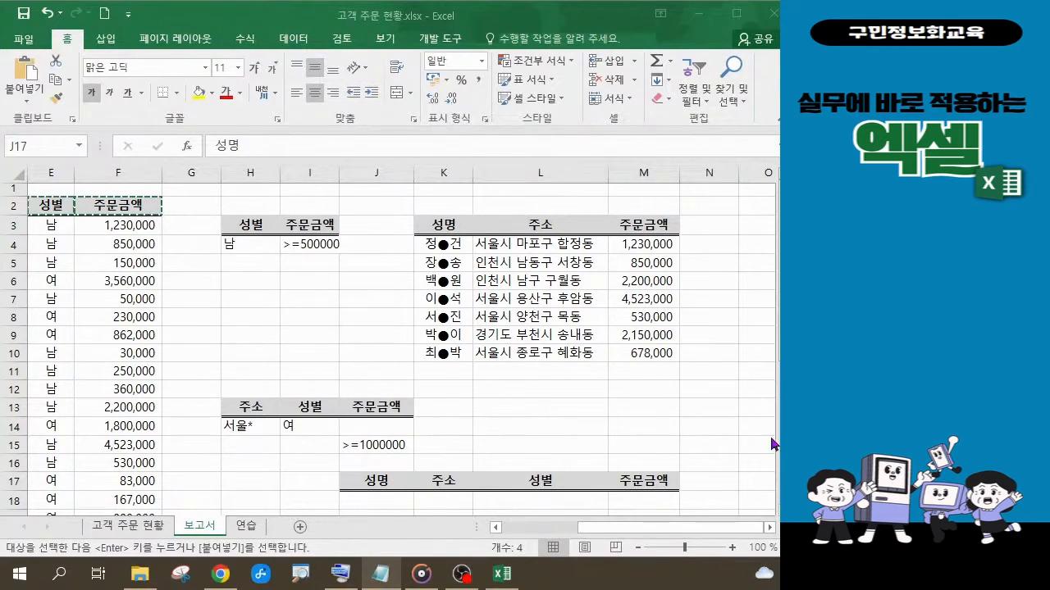
key("ctrl+v")
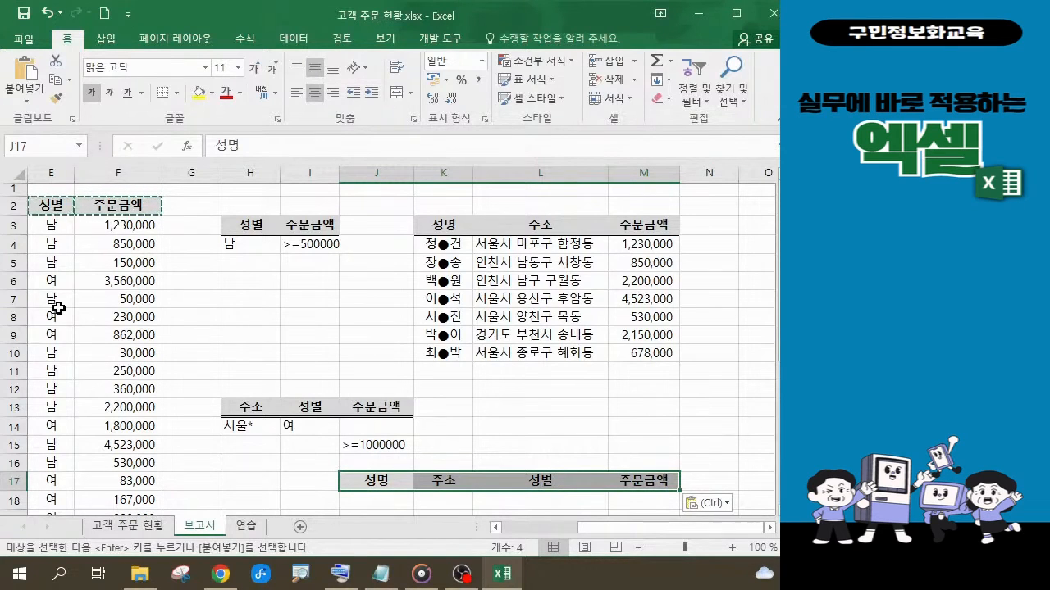
left_click(93, 318)
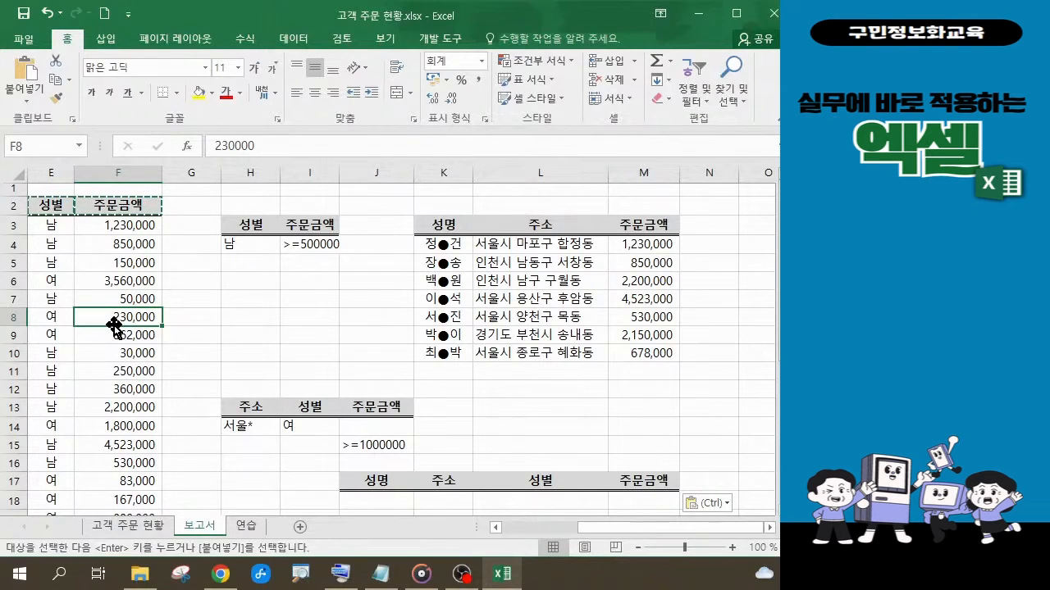
- Open the 고급 필터 dialog from 데이터 > 정렬 및 필터 and move it away from the data
left_click(295, 41)
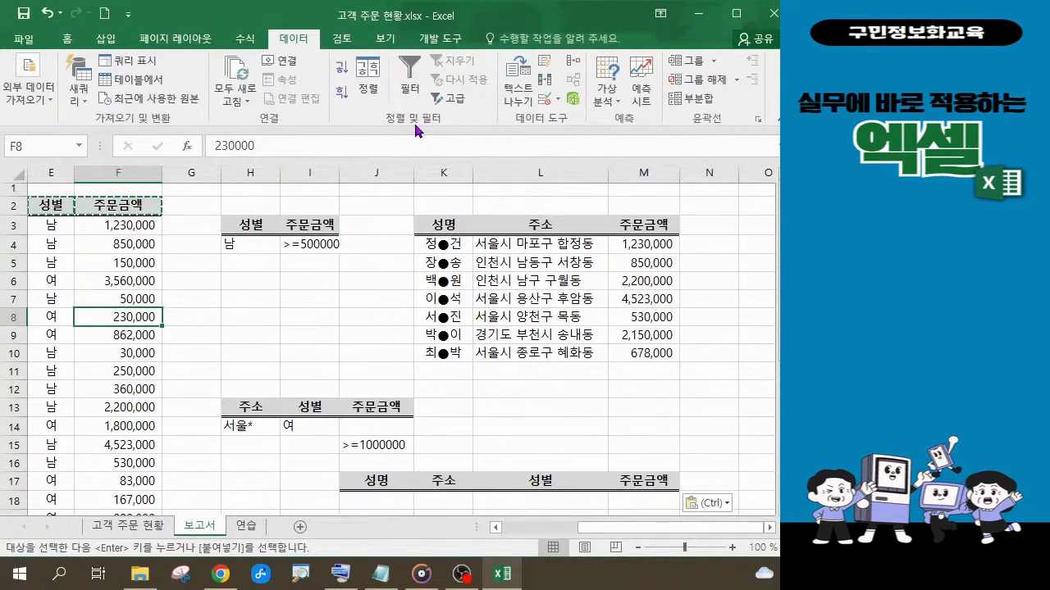
key("ctrl")
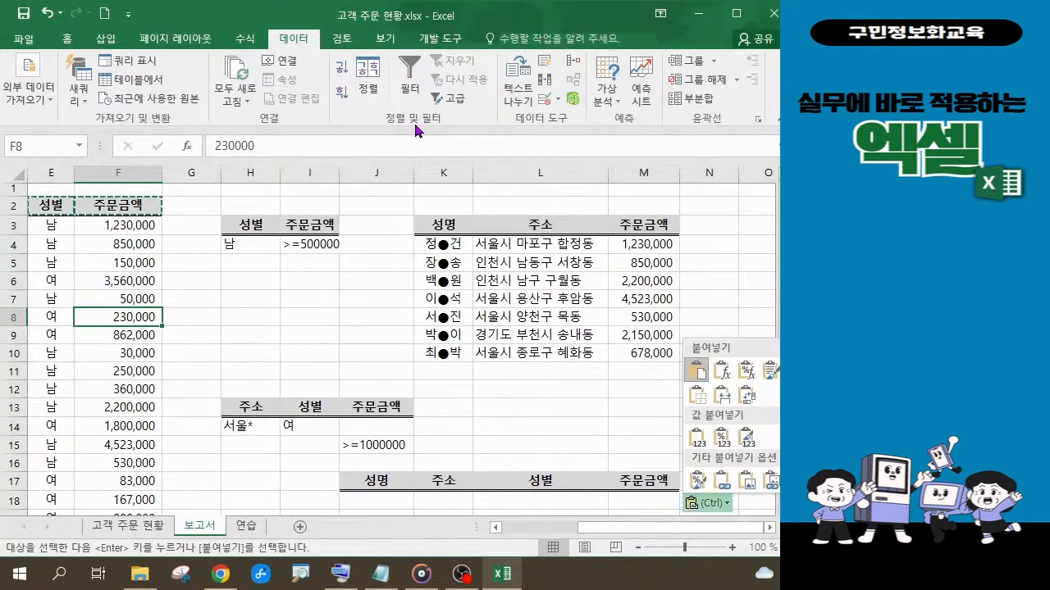
left_click(459, 103)
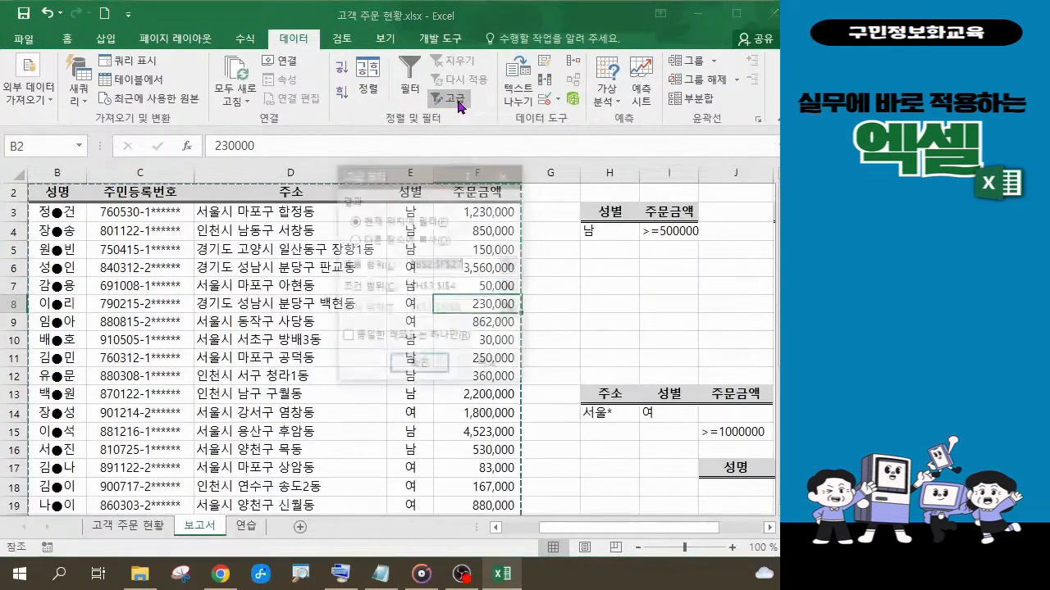
left_click_drag(402, 184, 369, 123)
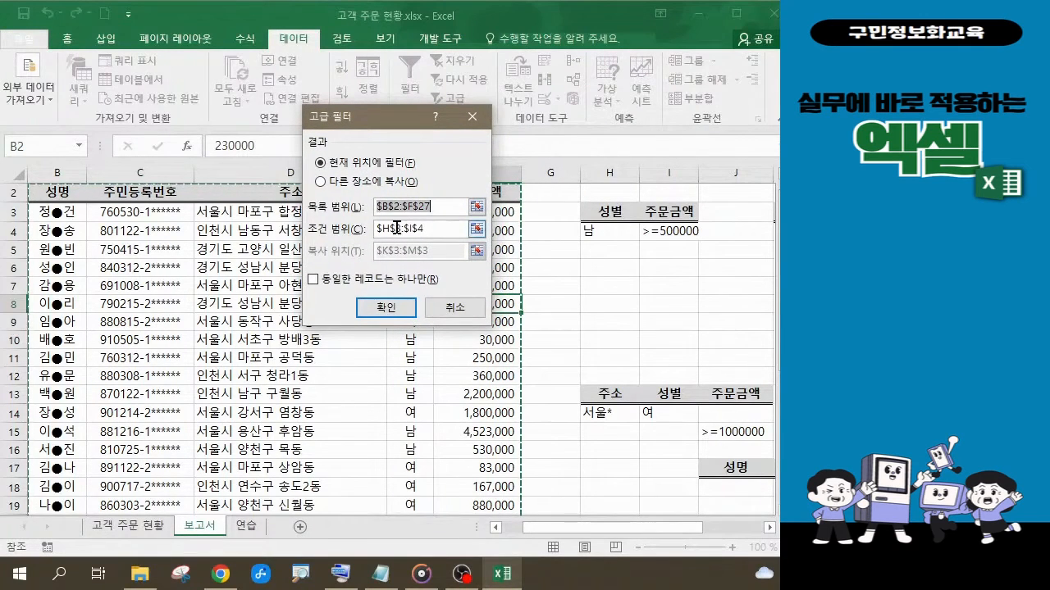
- Choose 다른 장소에 복사 and replace the criteria range with 보고서!$H$13:$J$15
left_click(321, 183)
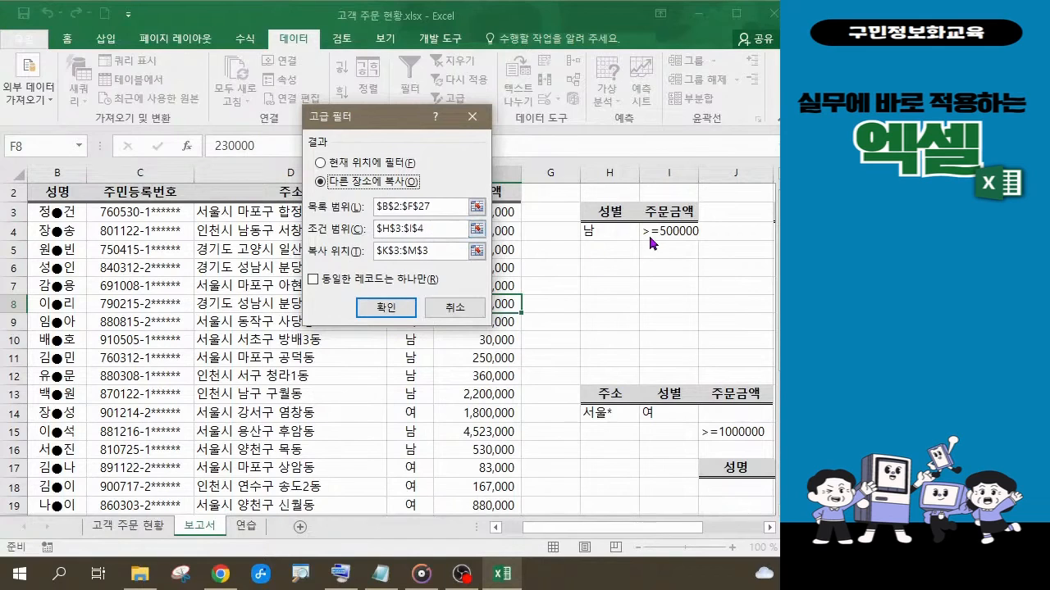
left_click_drag(431, 225, 368, 228)
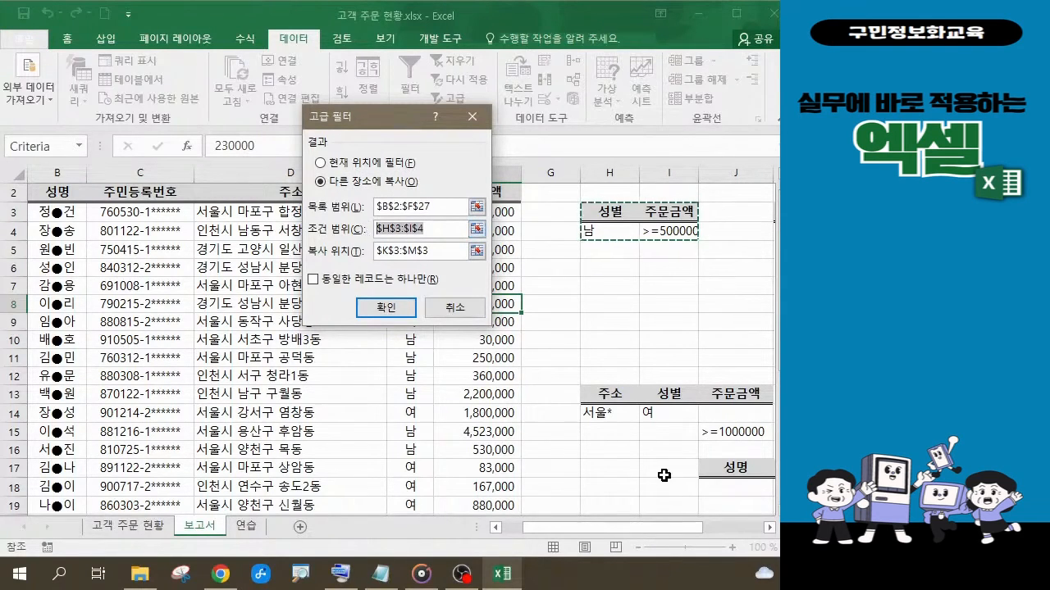
left_click(607, 400)
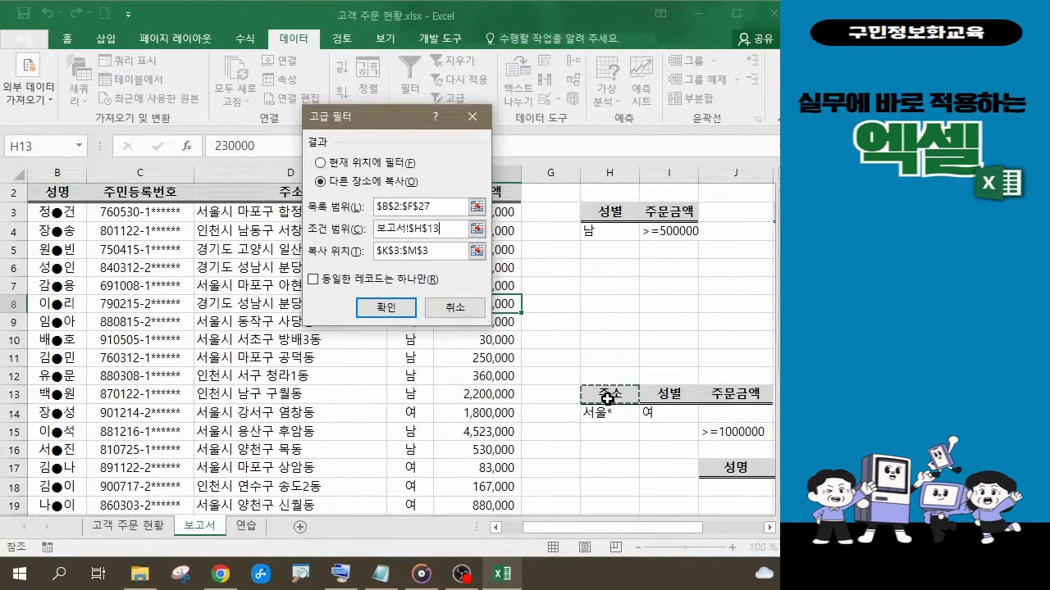
left_click_drag(607, 399, 751, 432)
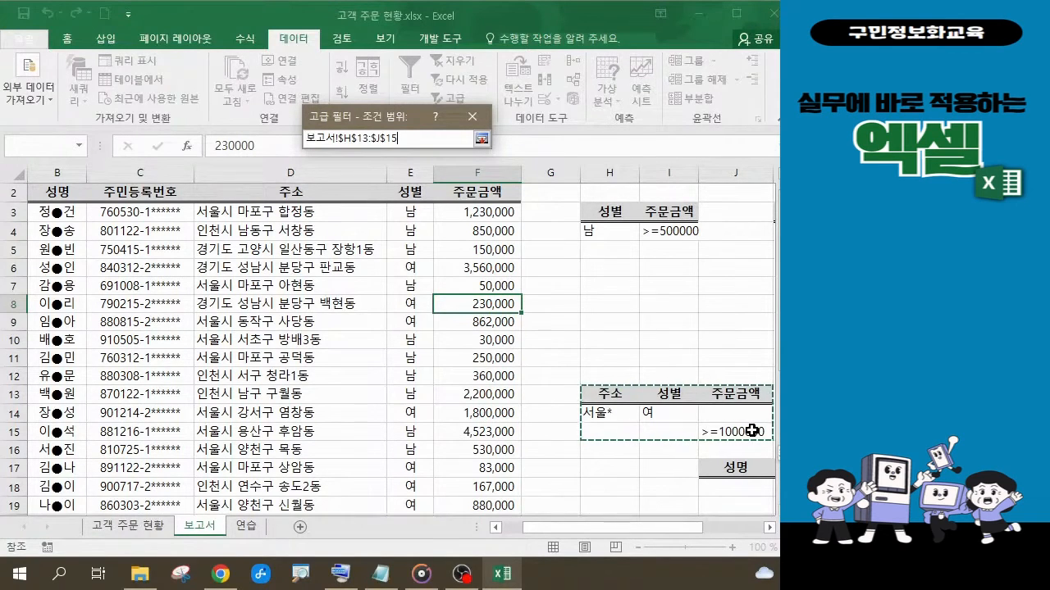
key("Return")
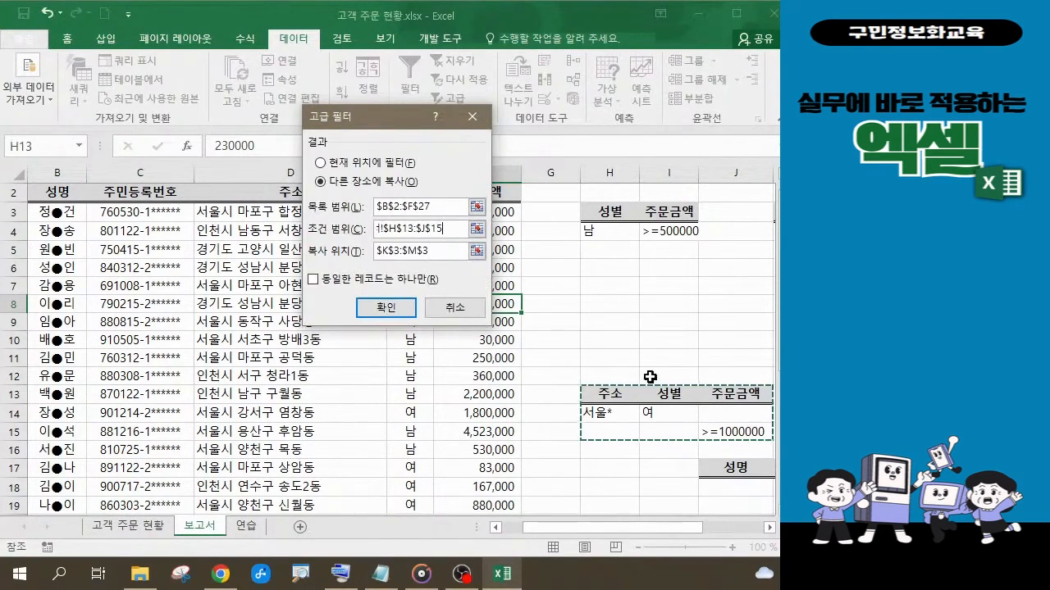
- Replace the copy destination with 보고서!$J$17:$M$17
left_click(435, 251)
left_click_drag(434, 251, 365, 253)
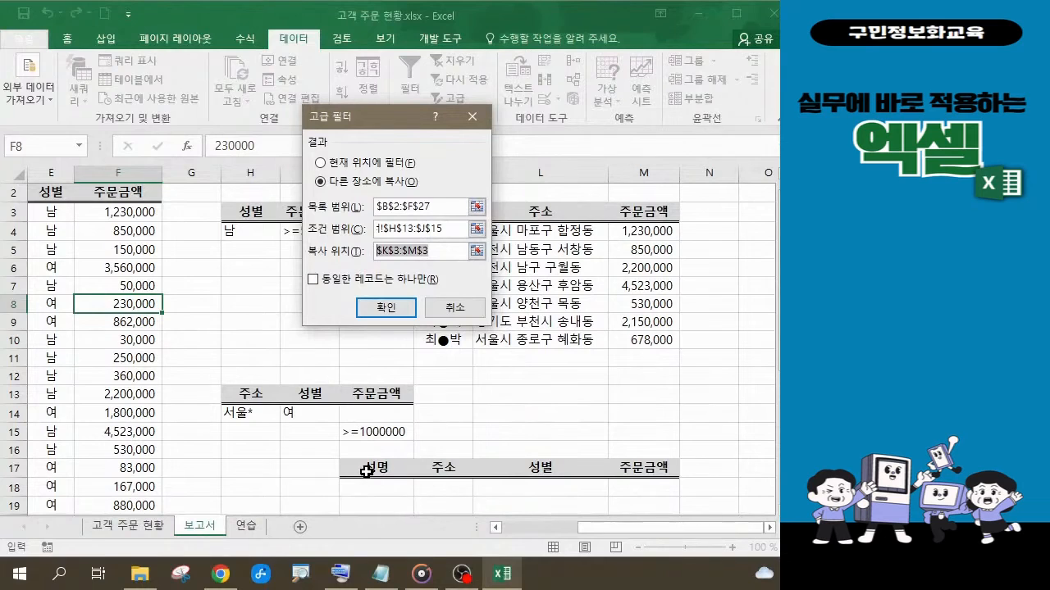
left_click_drag(366, 471, 648, 474)
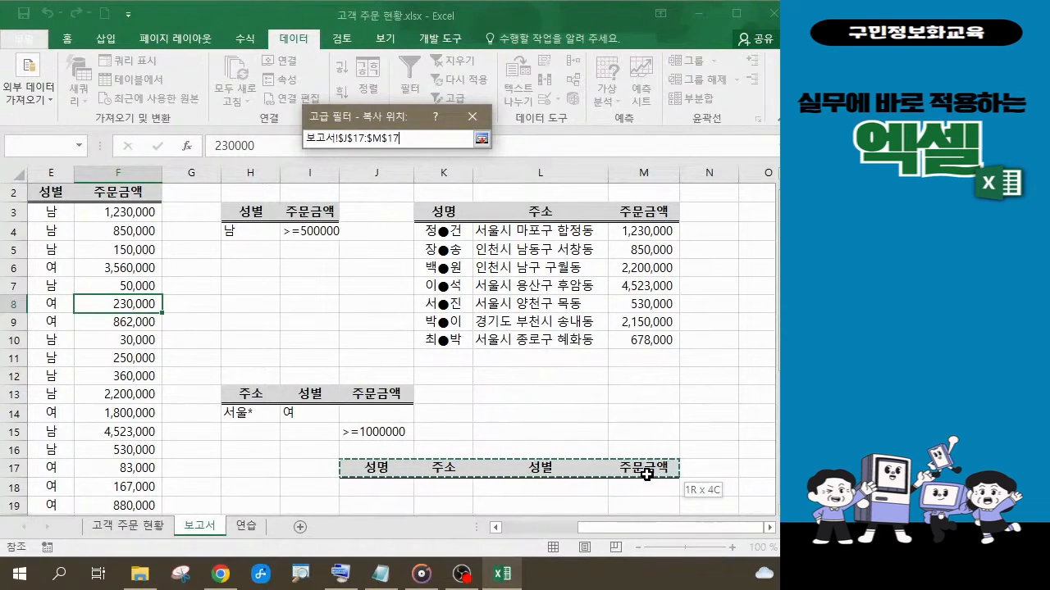
key("Return")
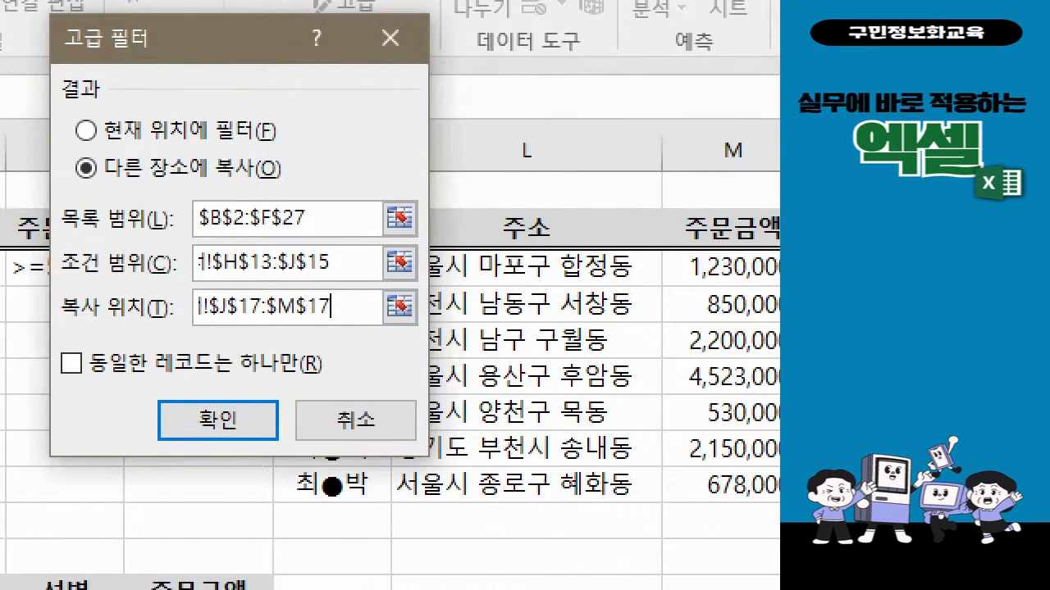
- Confirm the advanced filter and scroll down to check the matching customers copied below row 17
left_click(114, 163)
left_click_drag(118, 169, 272, 190)
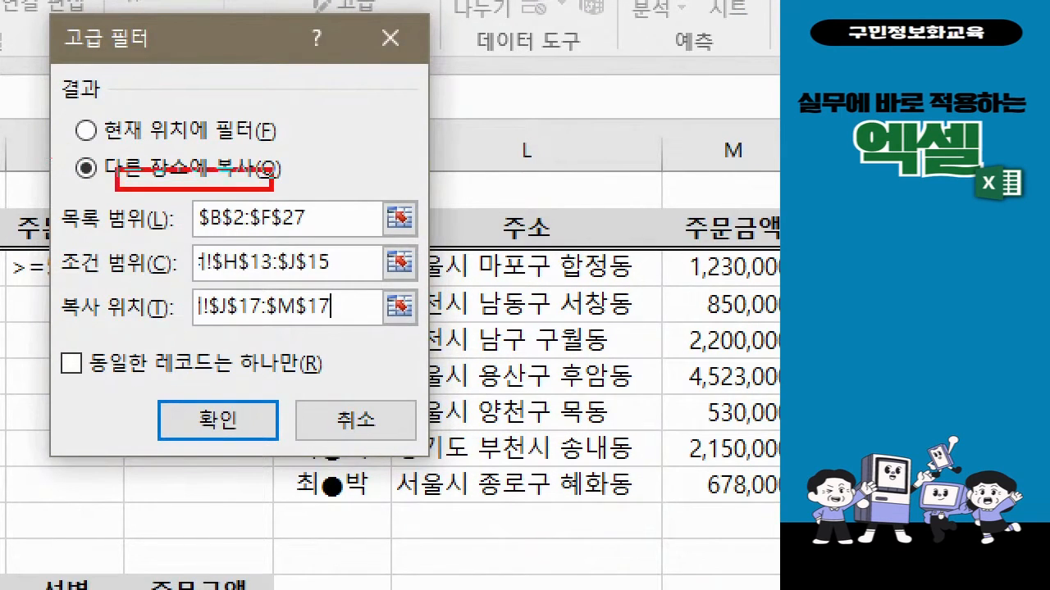
mouse_move(178, 205)
left_mouse_down()
mouse_move(356, 297)
mouse_move(357, 344)
mouse_move(369, 335)
left_mouse_up()
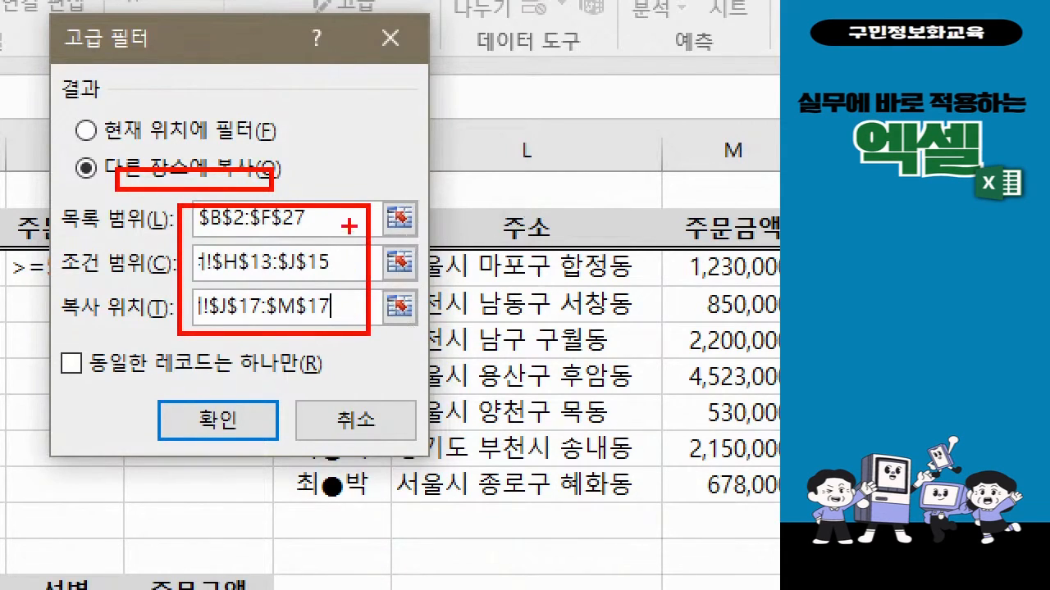
left_click_drag(348, 269, 410, 261)
mouse_move(371, 297)
left_mouse_down()
mouse_move(389, 331)
mouse_move(437, 302)
left_mouse_up()
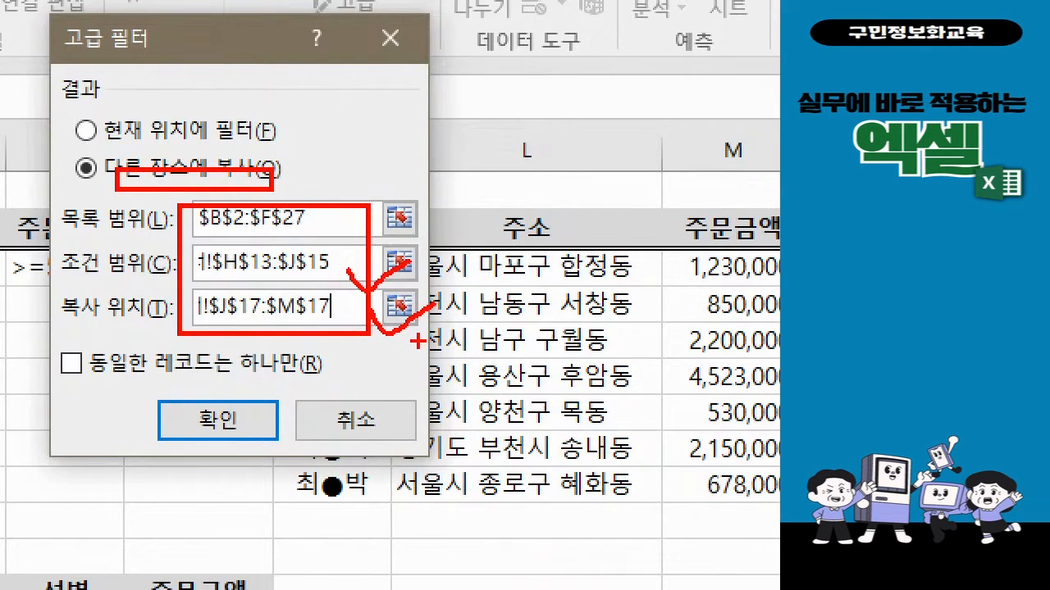
mouse_move(206, 392)
left_mouse_down()
mouse_move(242, 435)
mouse_move(262, 407)
left_mouse_up()
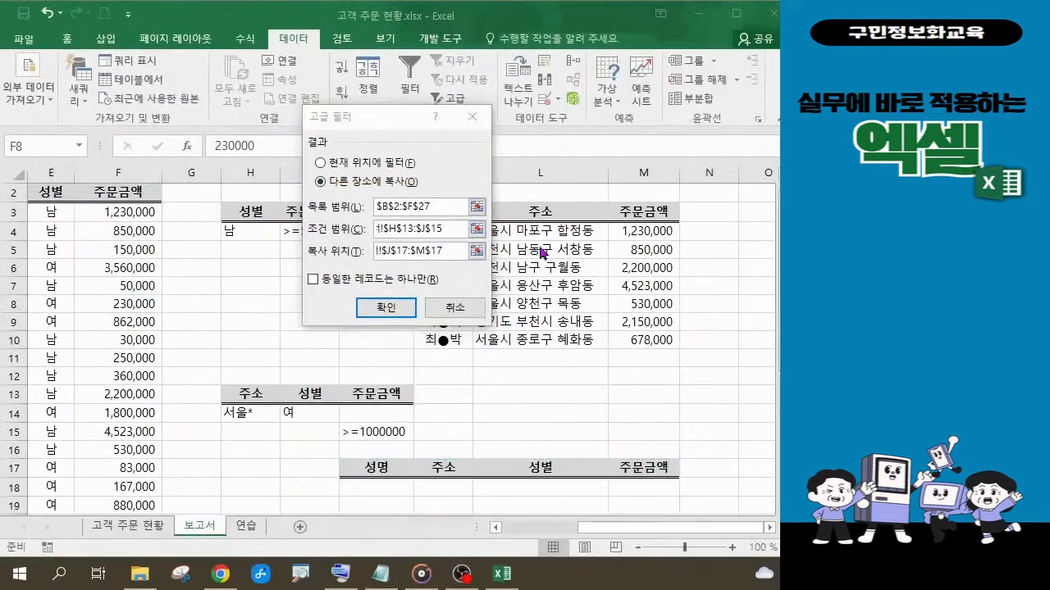
left_click(386, 308)
scroll(512, 409, "down", 4)
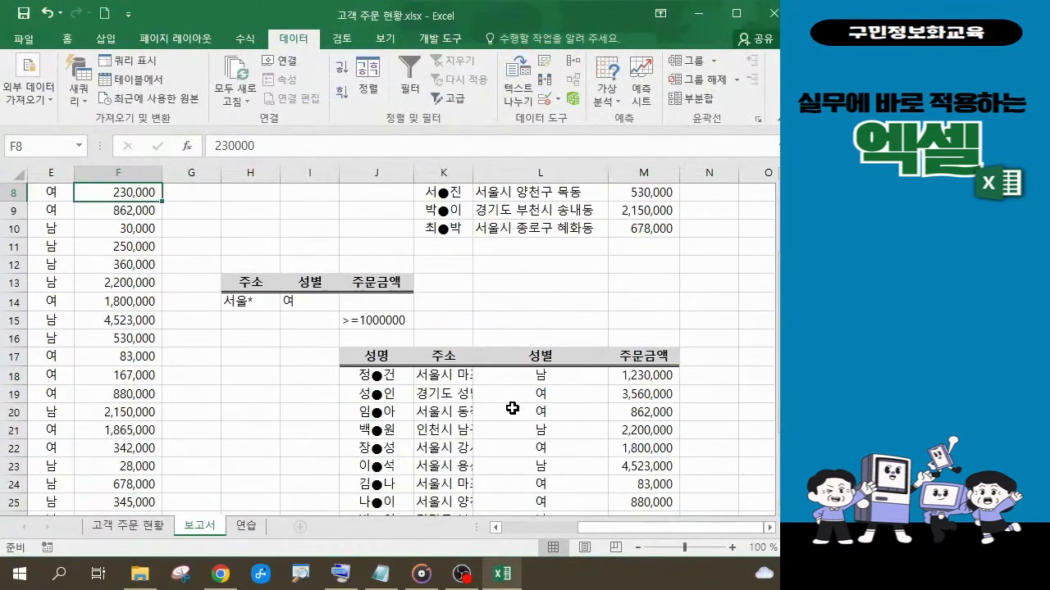
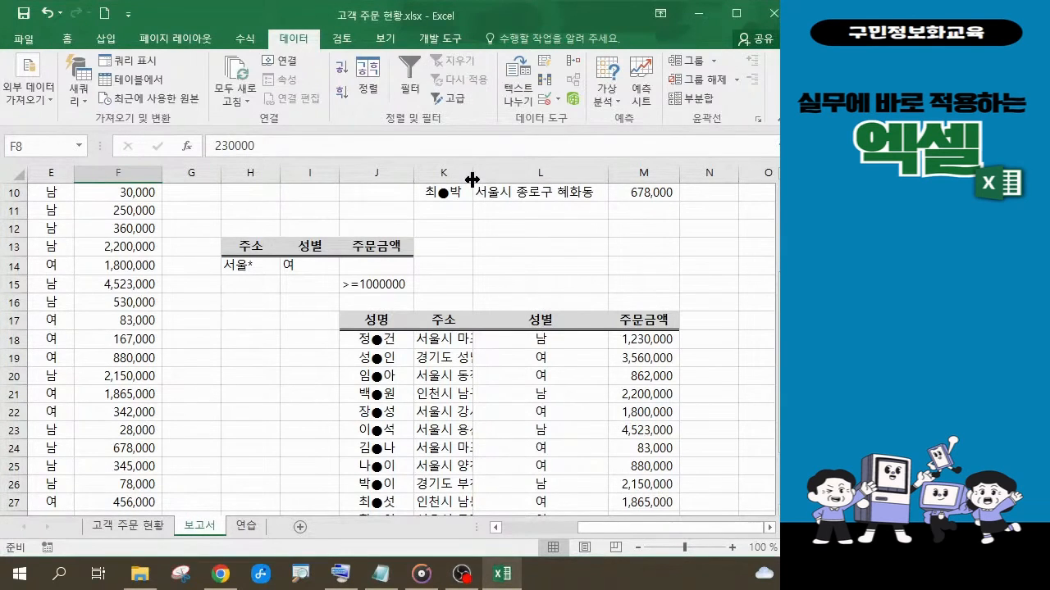
- Auto-fit column K so the lower table's full addresses are visible, then return to the top
double_click(472, 179)
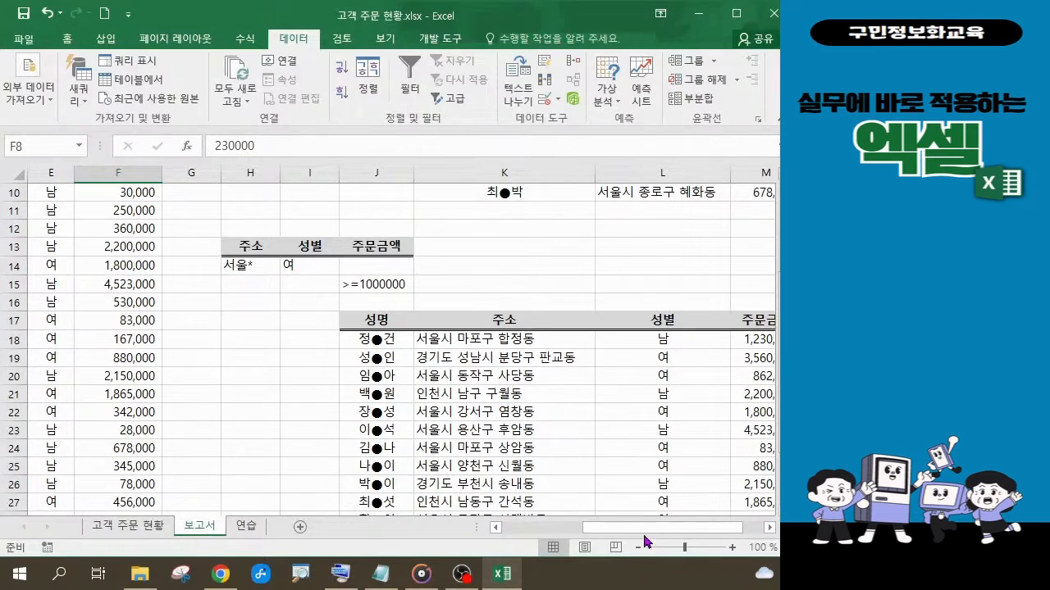
left_click_drag(639, 528, 674, 521)
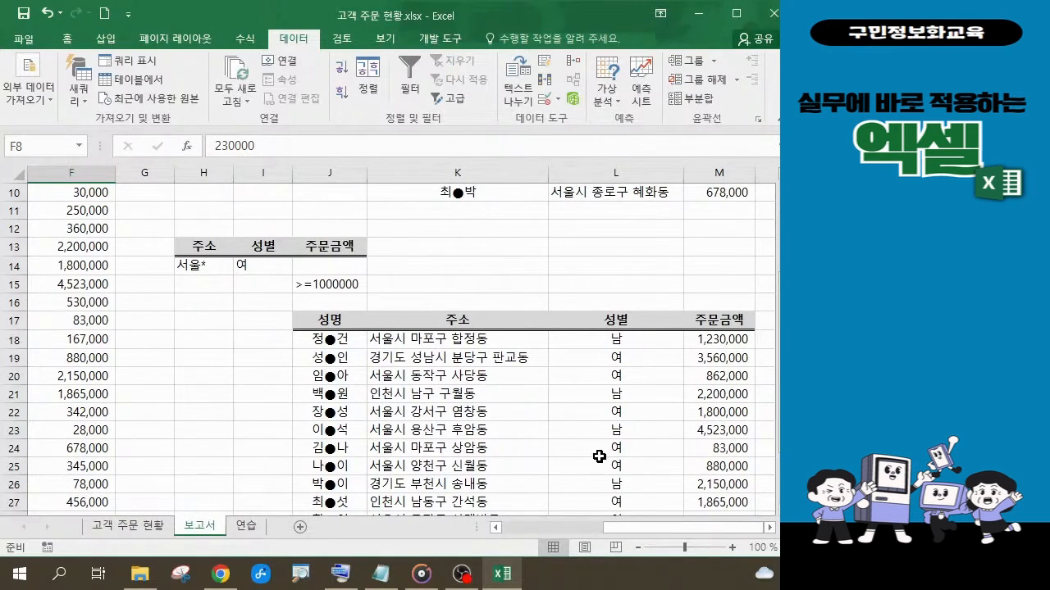
scroll(592, 439, "up", 3)
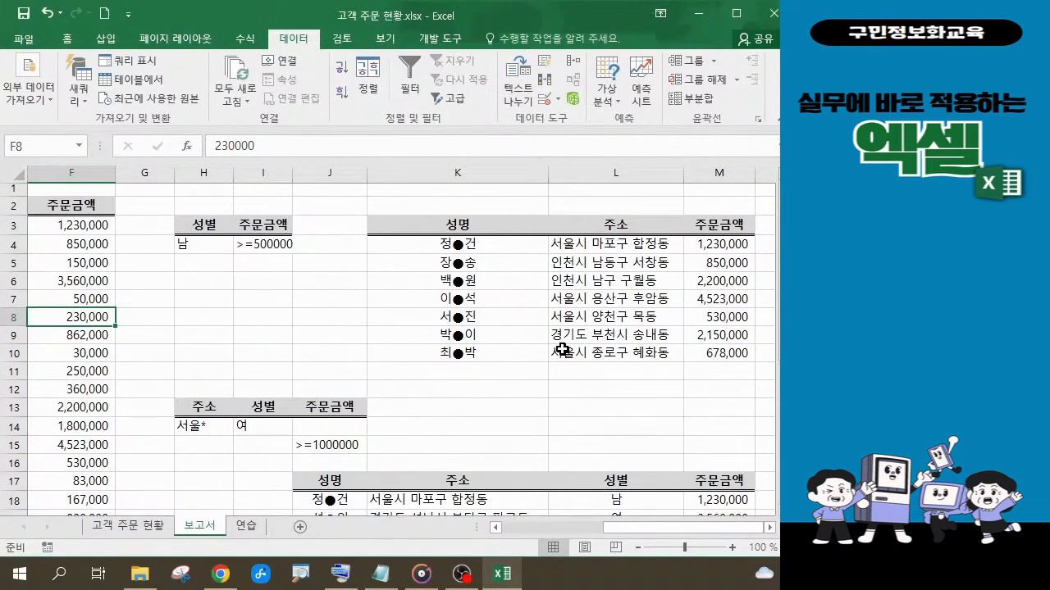
scroll(556, 499, "down", 2)
scroll(557, 498, "up", 2)
- Merge and centre K2:M2 and enter the title 50만원 이상 구매한 남성
left_click(442, 209)
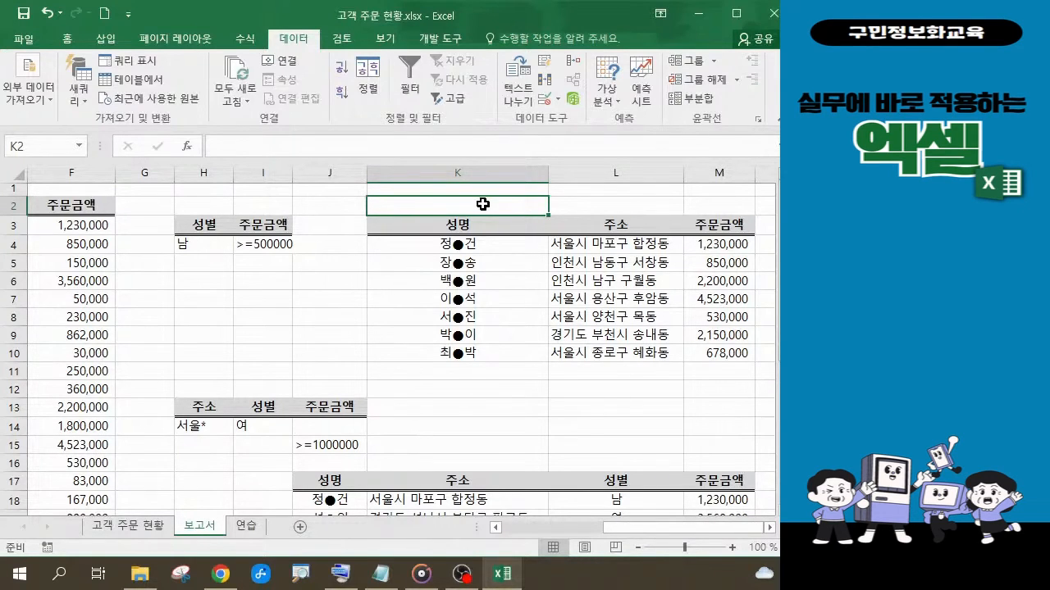
left_click_drag(483, 204, 693, 206)
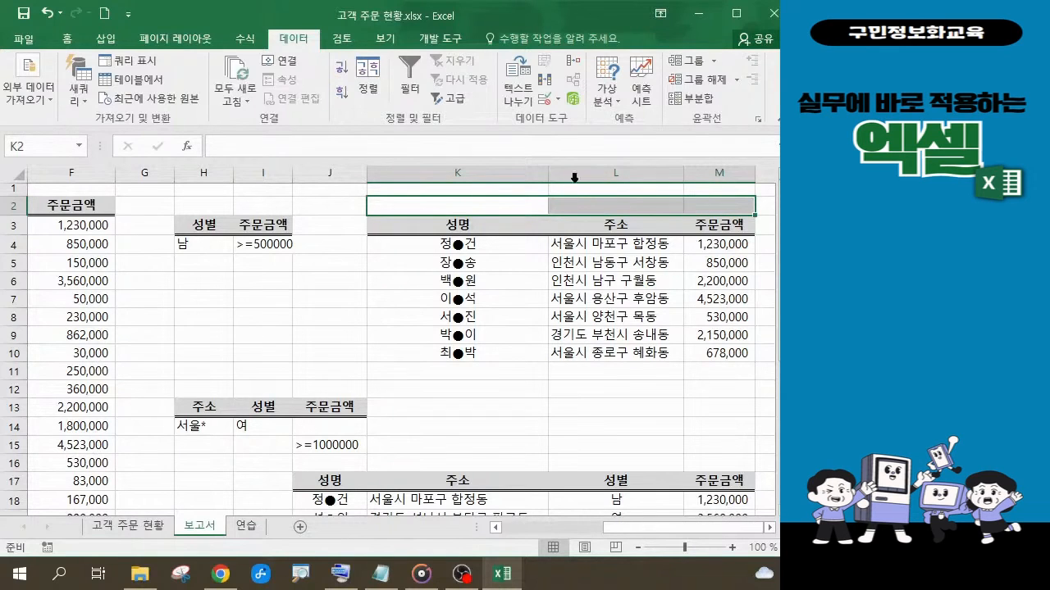
left_click(67, 41)
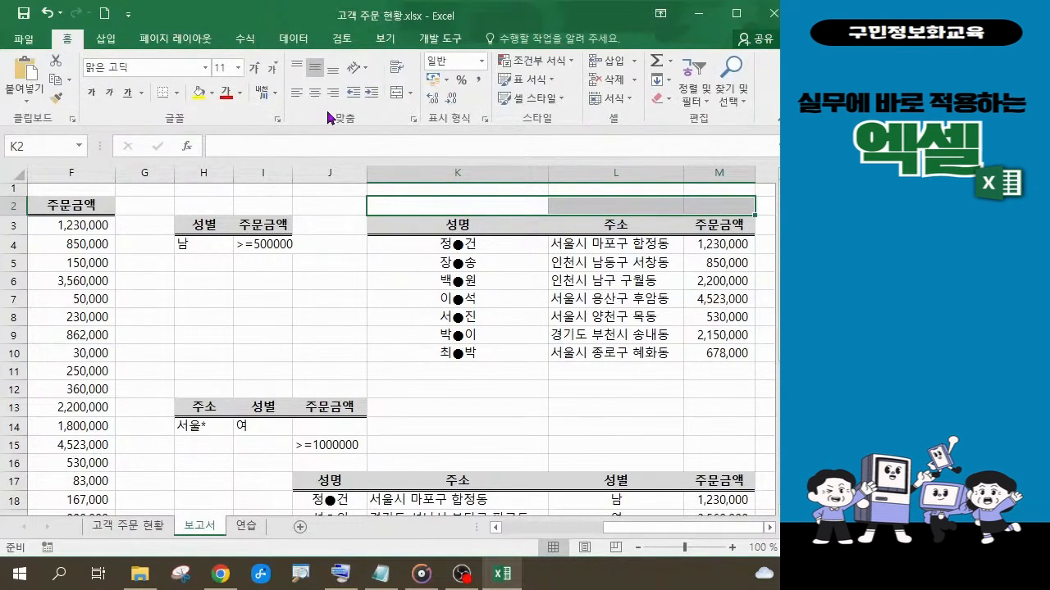
left_click(737, 16)
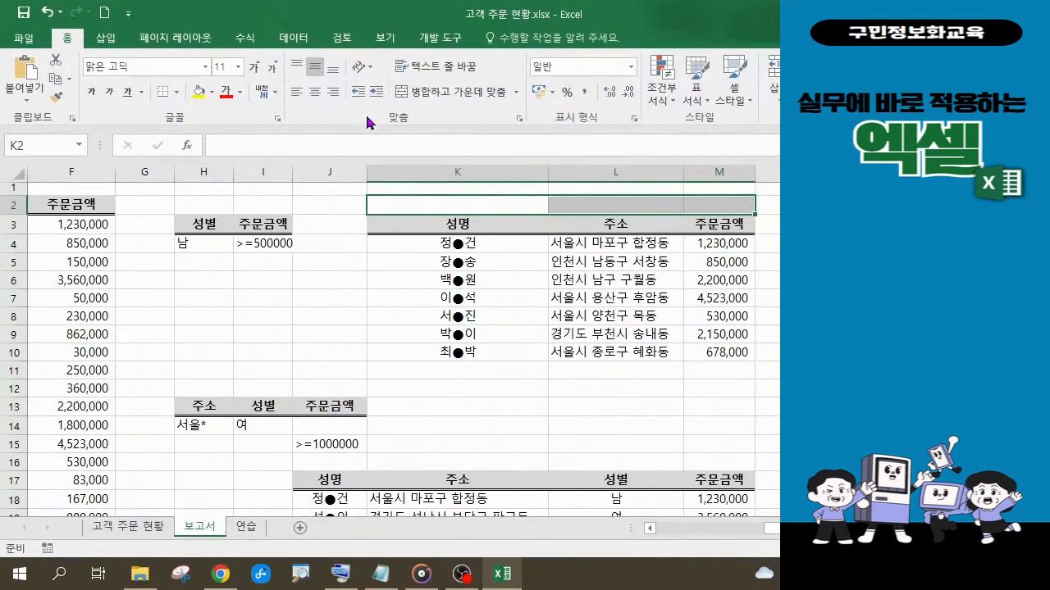
left_click(429, 94)
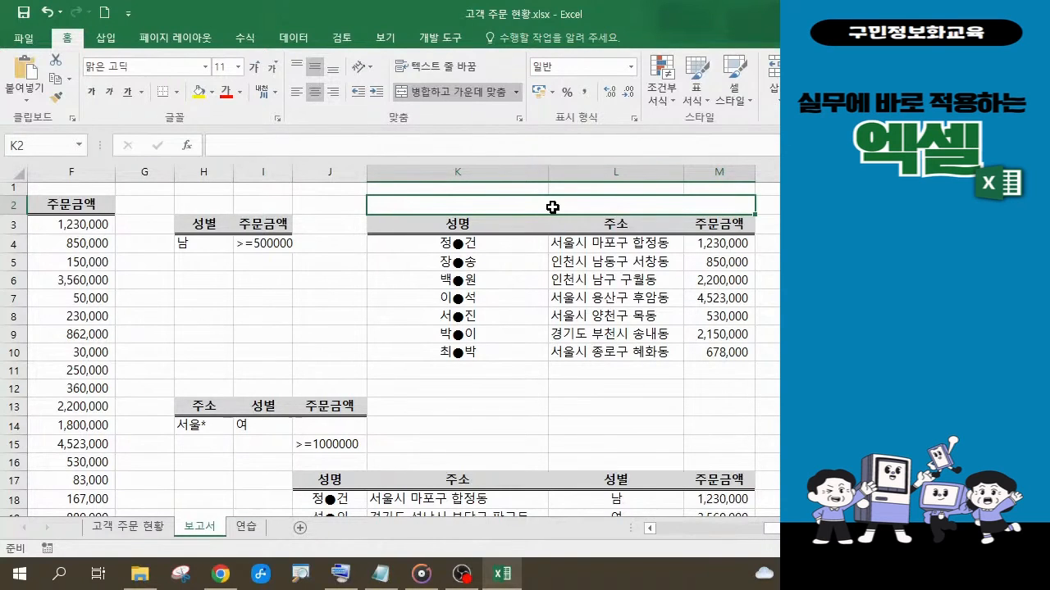
type("50")
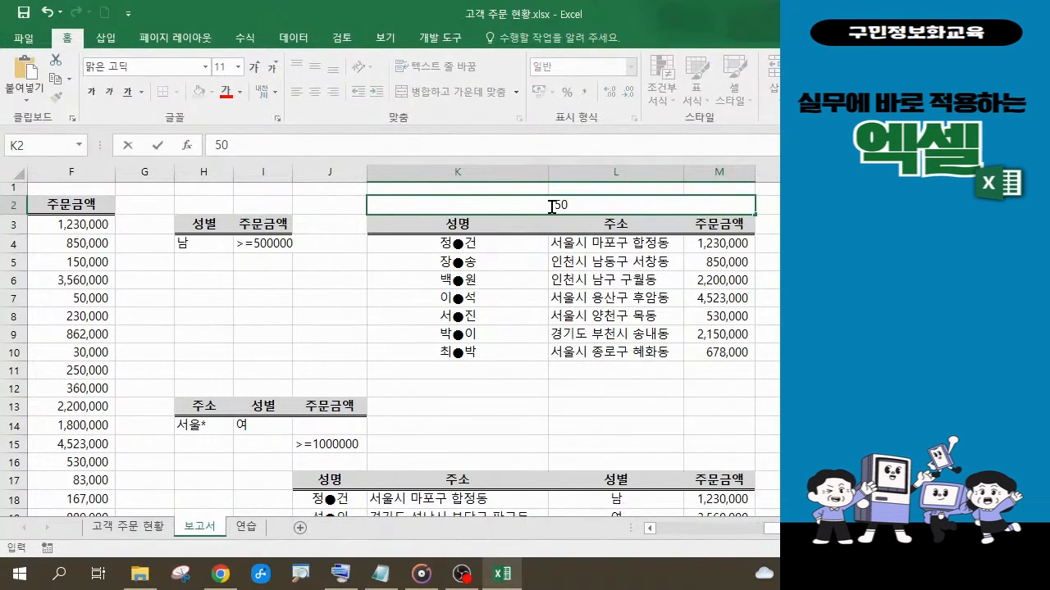
type("만ㅇ원 이")
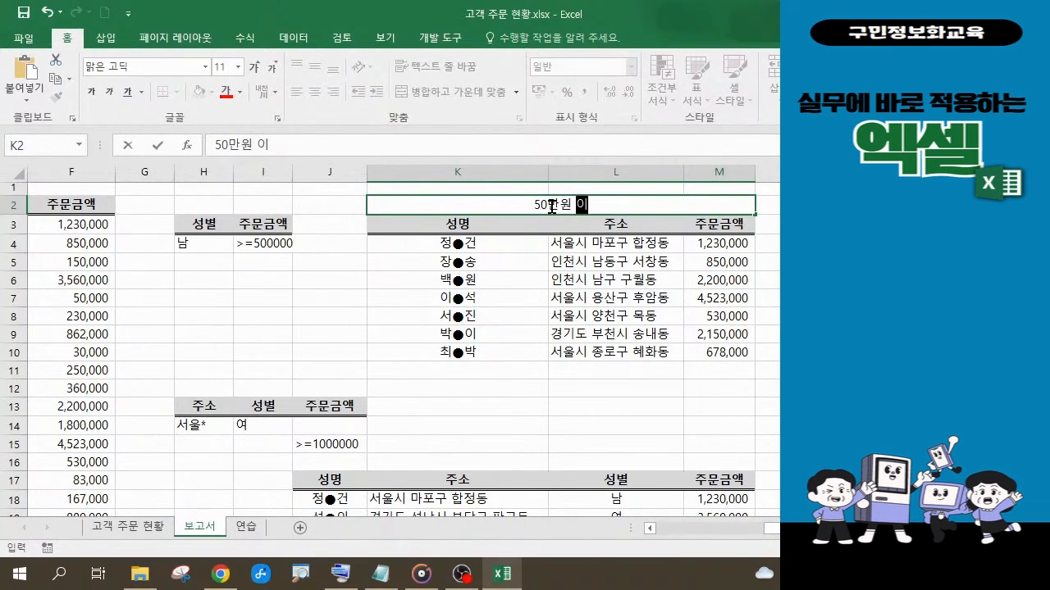
type("상 구매한 남성")
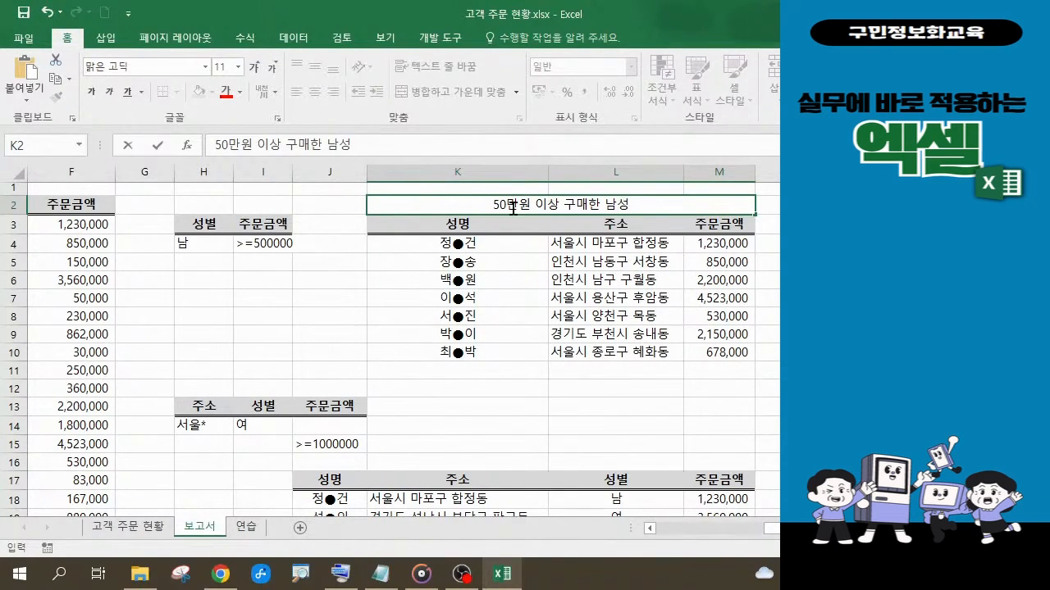
left_click(466, 197)
- Make the title text green and bold
left_click_drag(651, 204, 487, 210)
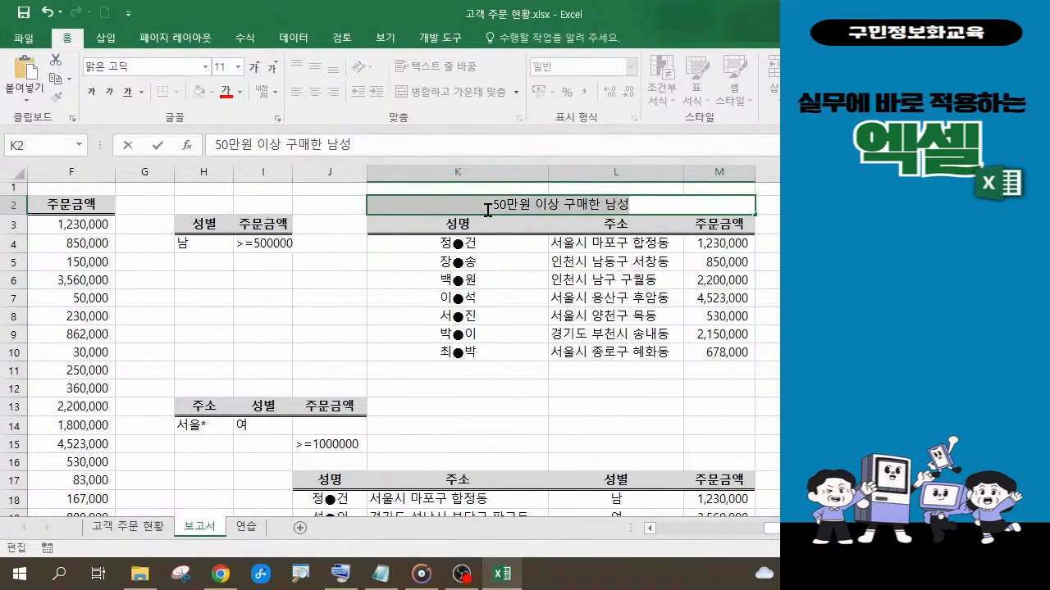
left_click(240, 92)
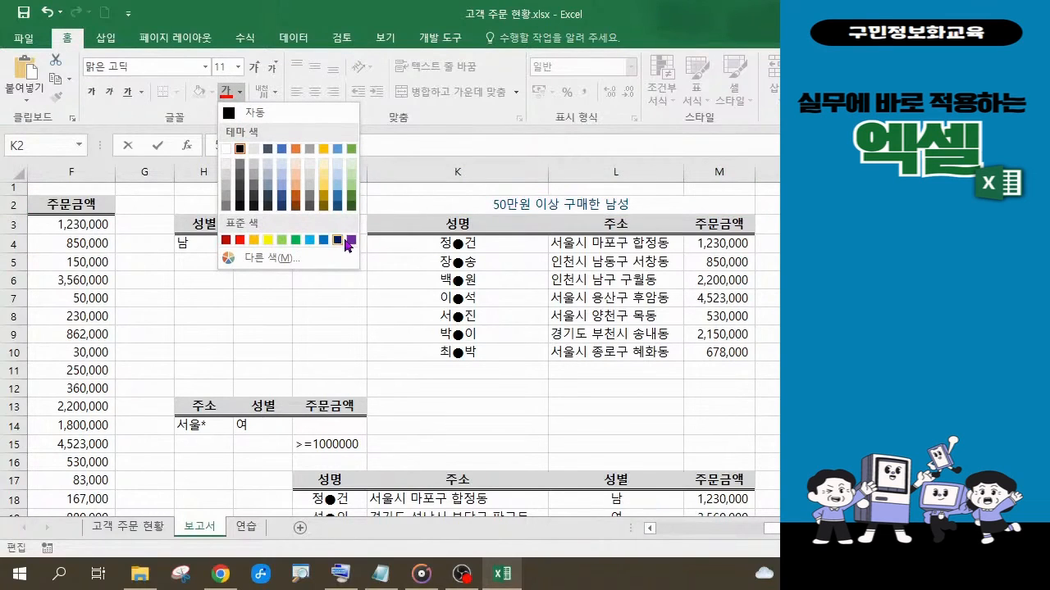
left_click(296, 240)
left_click(91, 96)
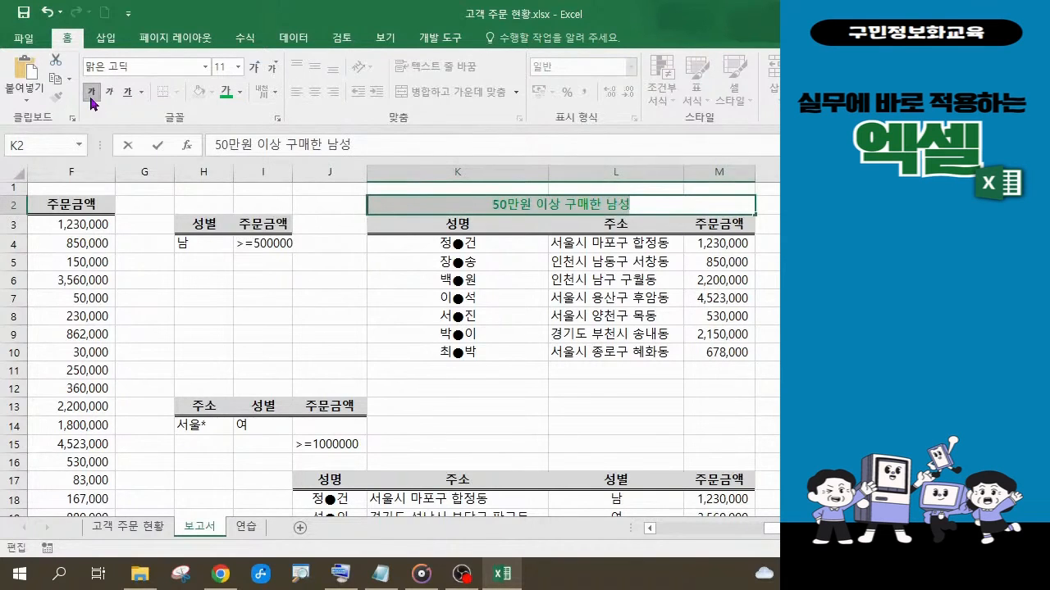
left_click(764, 262)
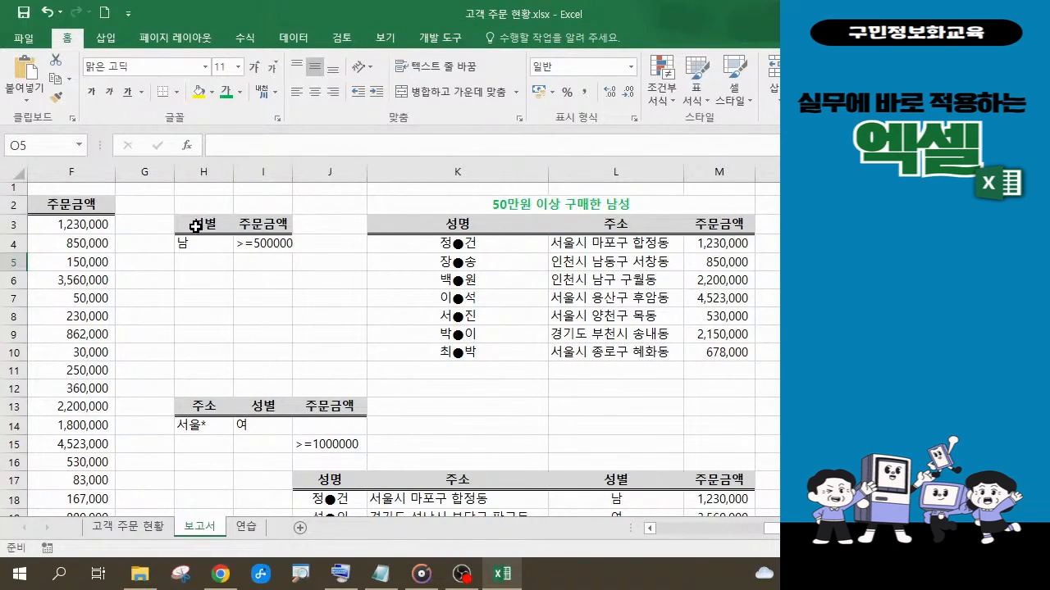
- Delete the criteria in H3:I4 and merge and centre J16:M16
left_click_drag(188, 223, 259, 245)
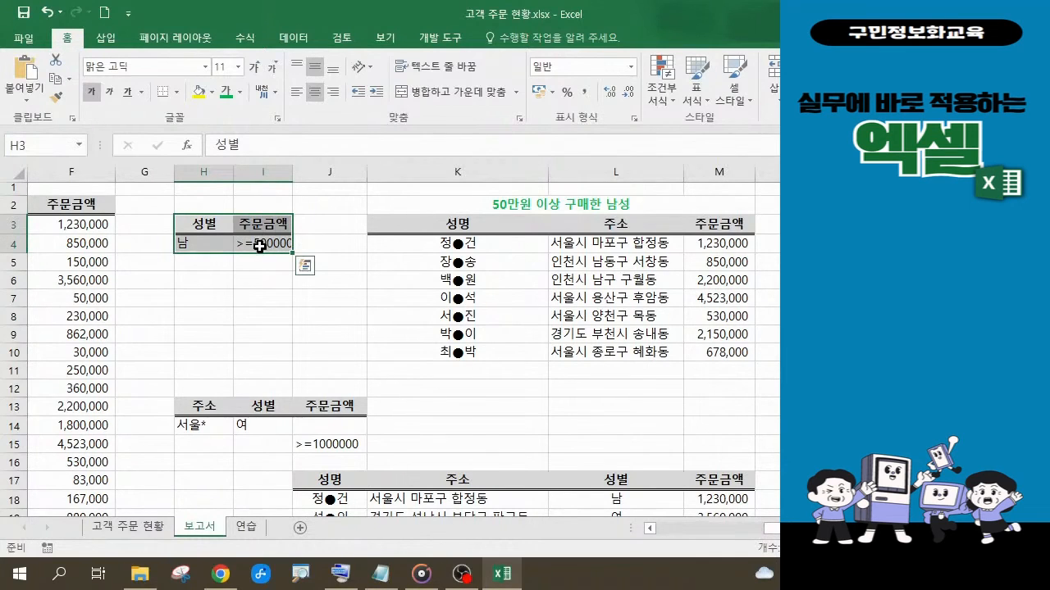
key("Delete")
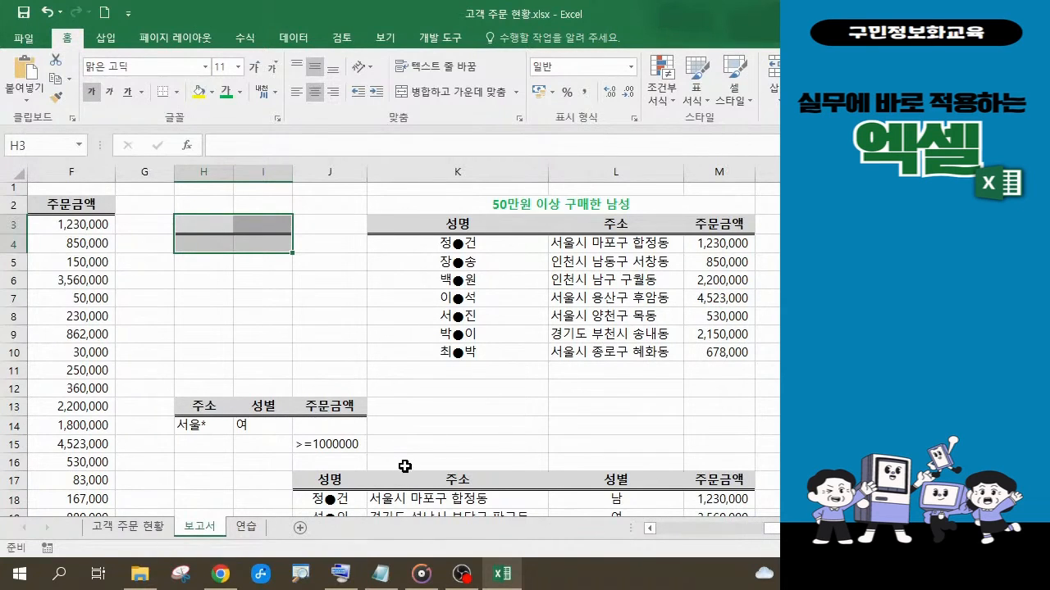
left_click_drag(332, 463, 705, 469)
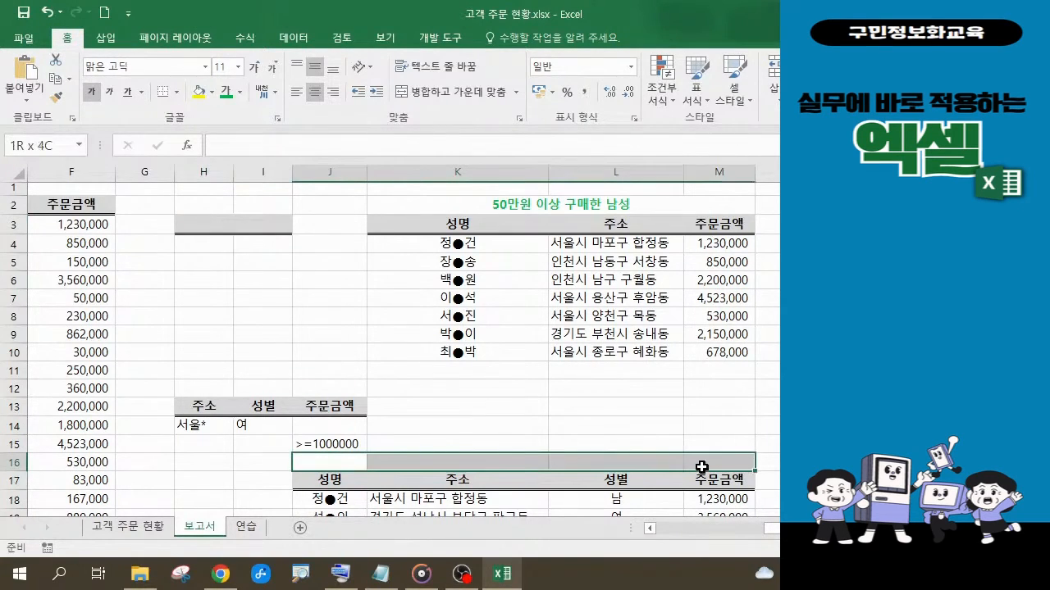
left_click(463, 96)
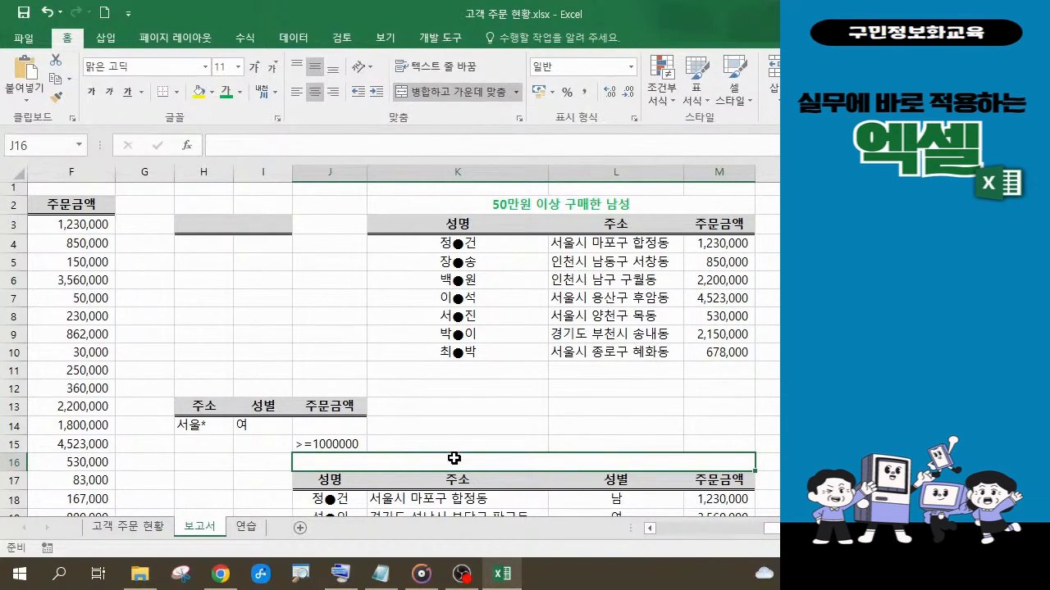
scroll(453, 458, "down", 1)
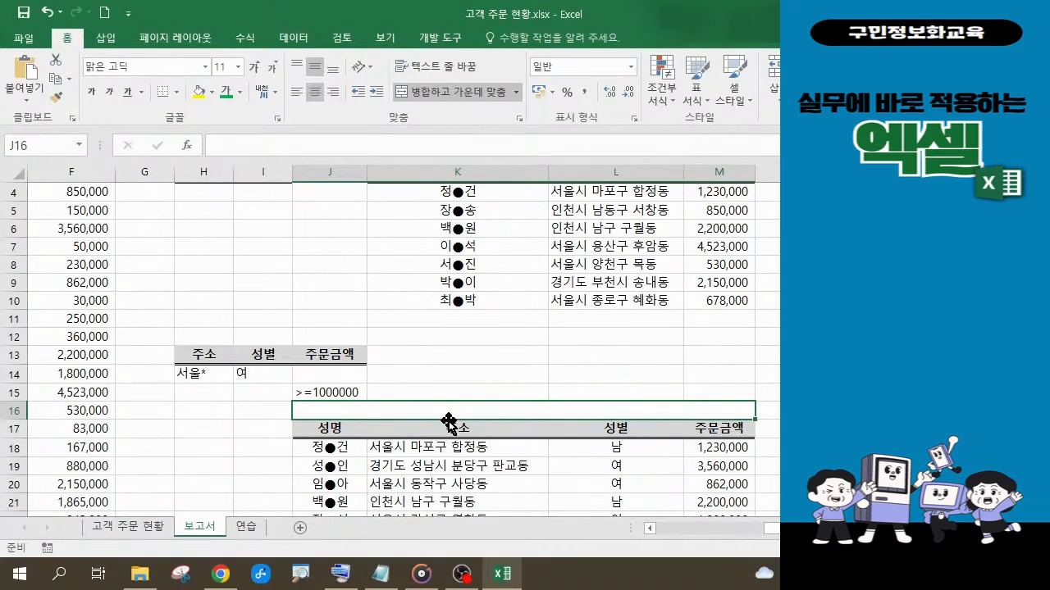
- Enter the title 서울에 사는 여성이거나 100만원 이상 구매한 고객 in bold purple, then select H13:J15
type("성")
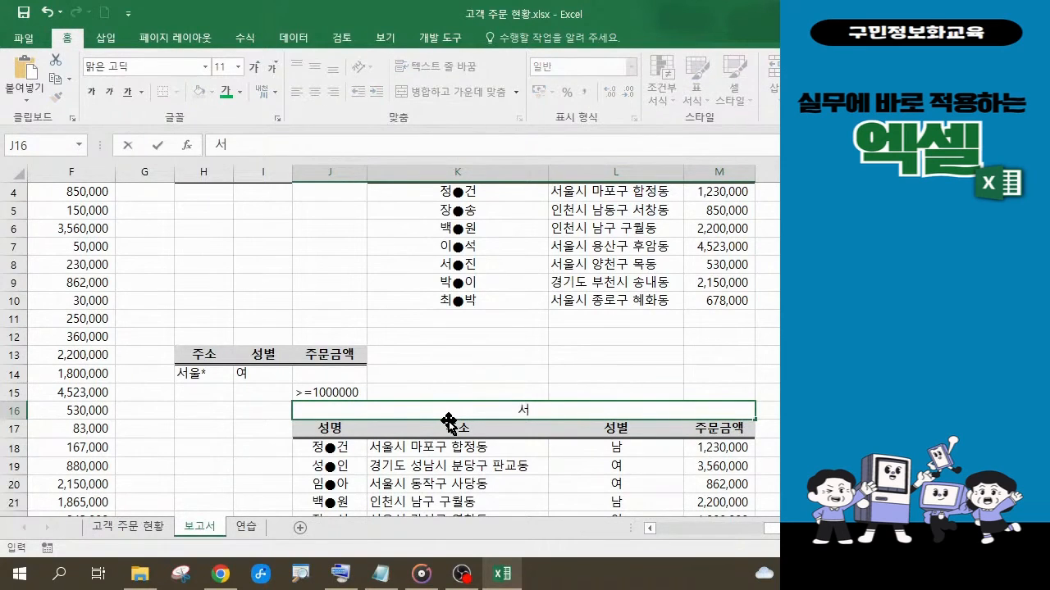
type("울에 사는 ")
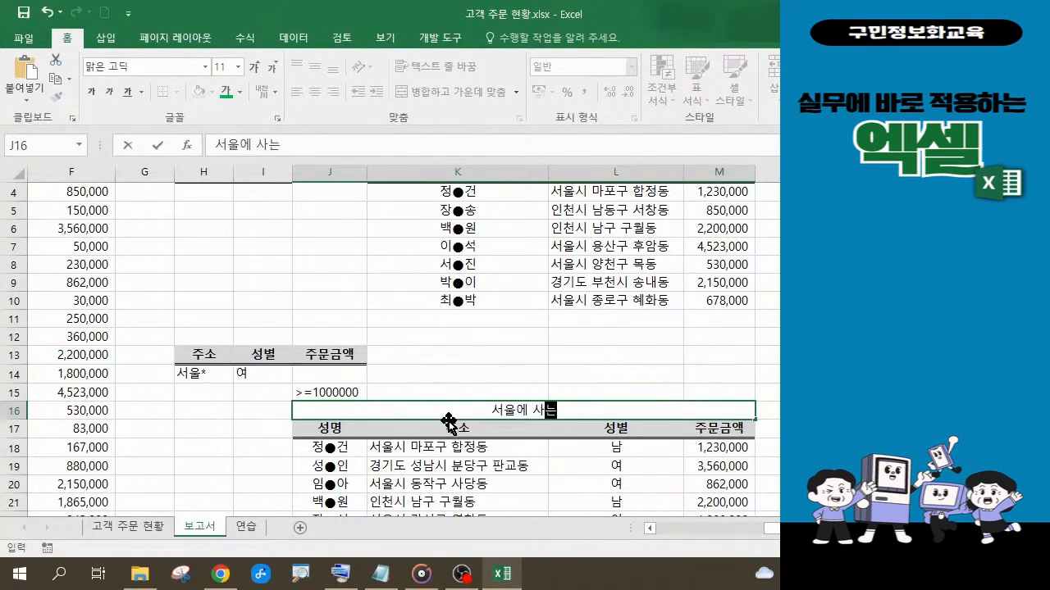
type("여성")
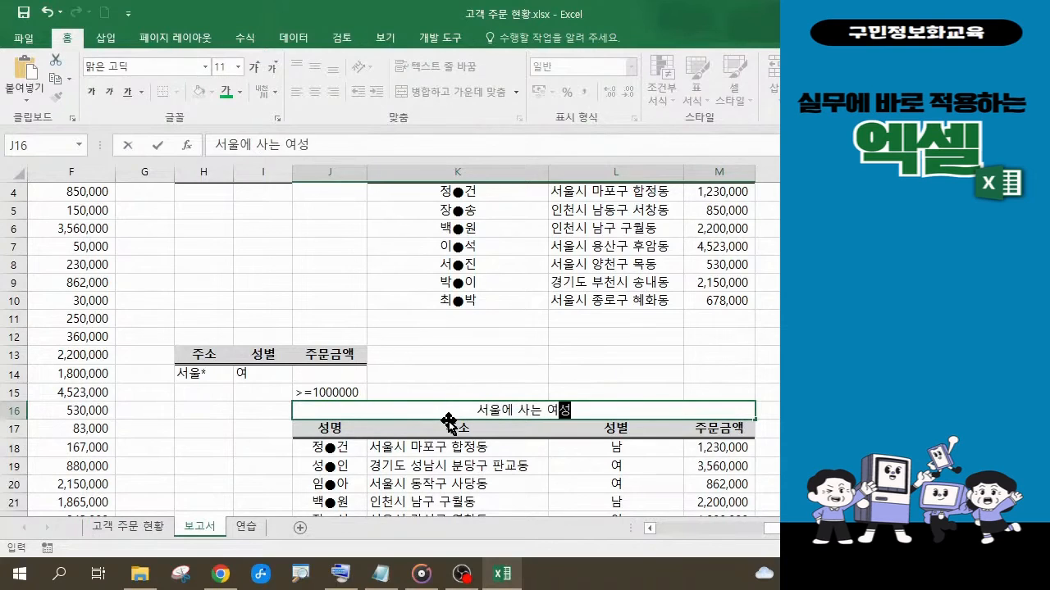
type("익거나 ")
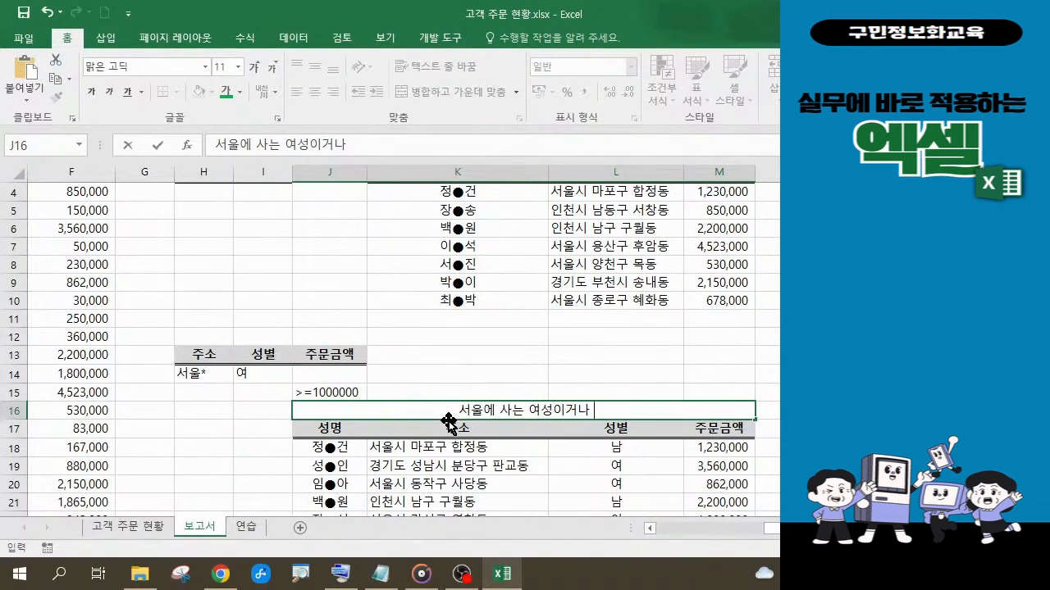
type("100마")
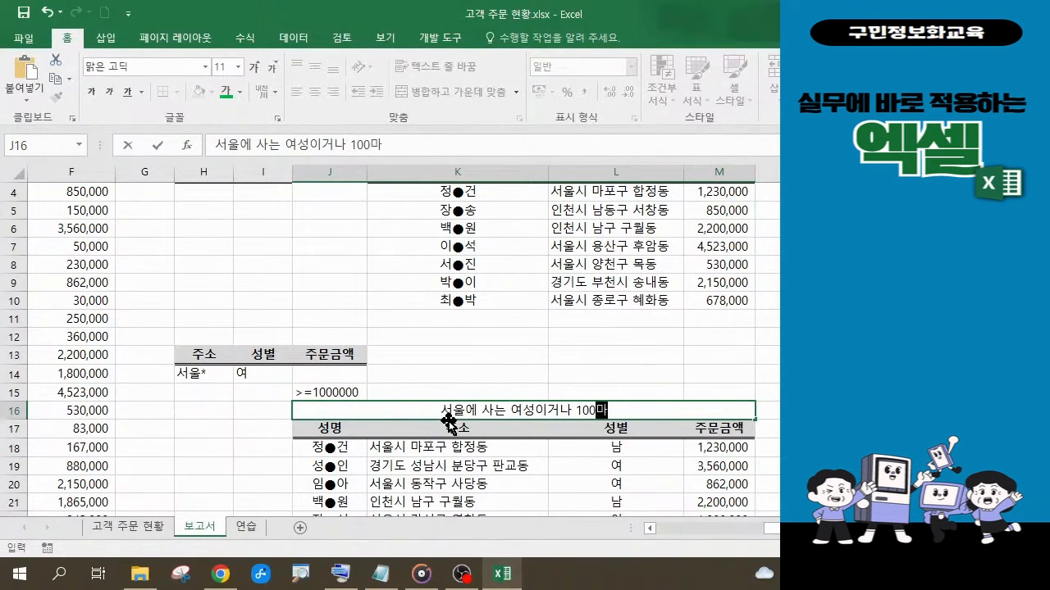
type("원 ")
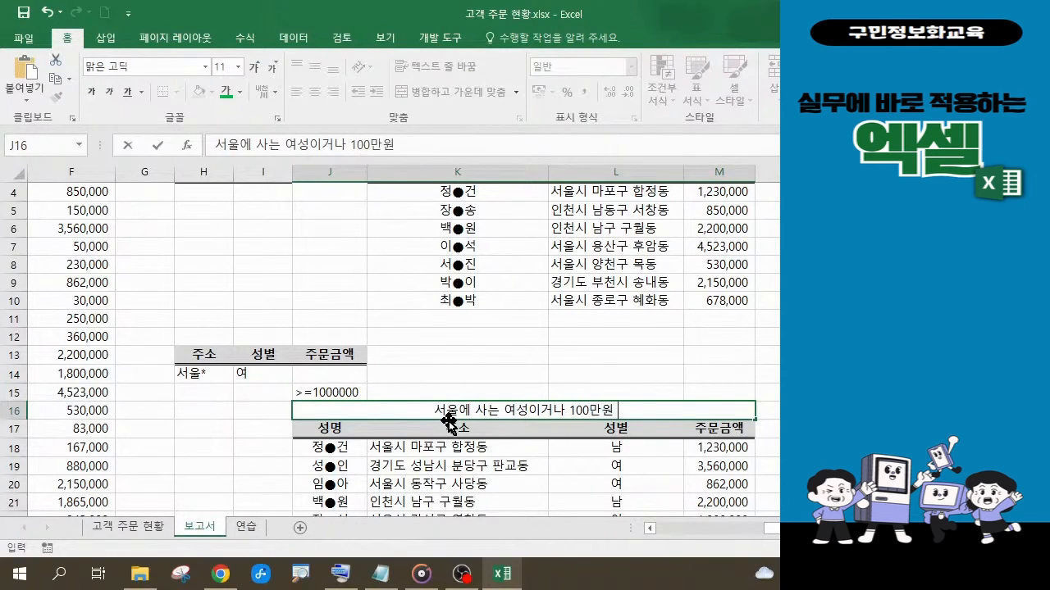
type("이상 구")
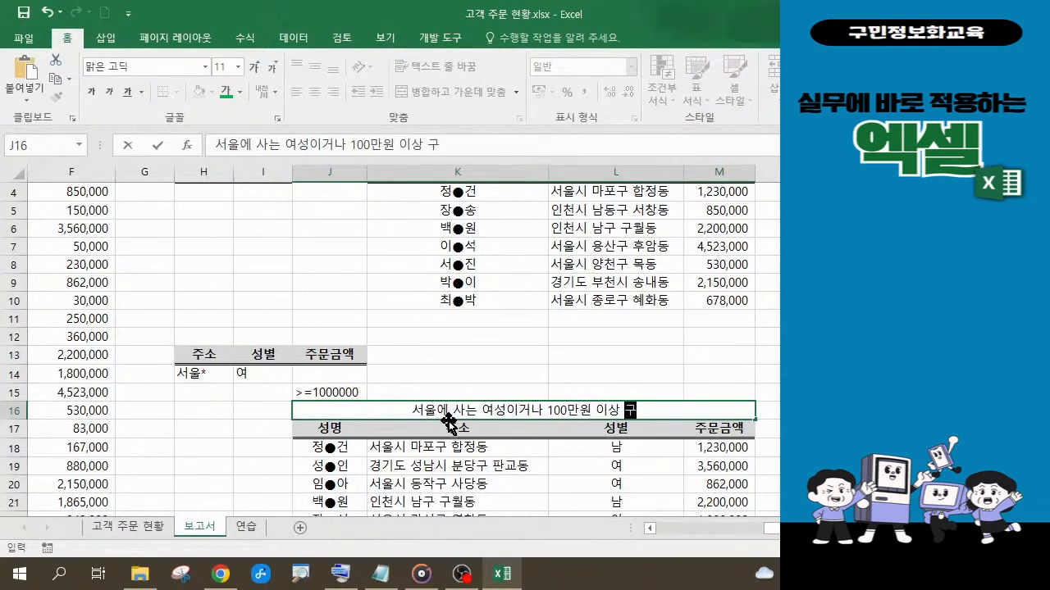
type("맨한")
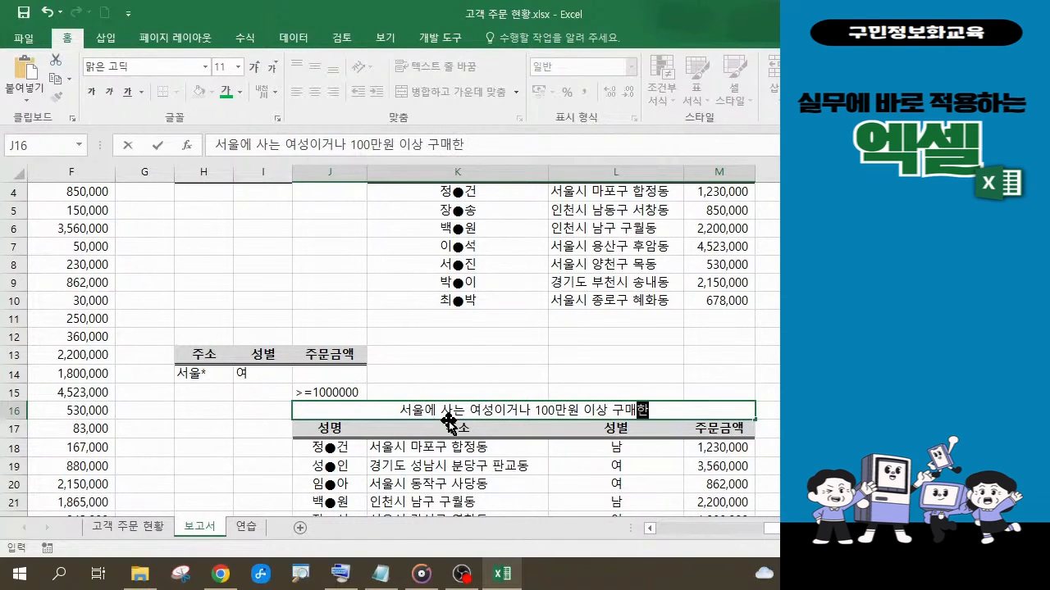
type(" ㄱ객")
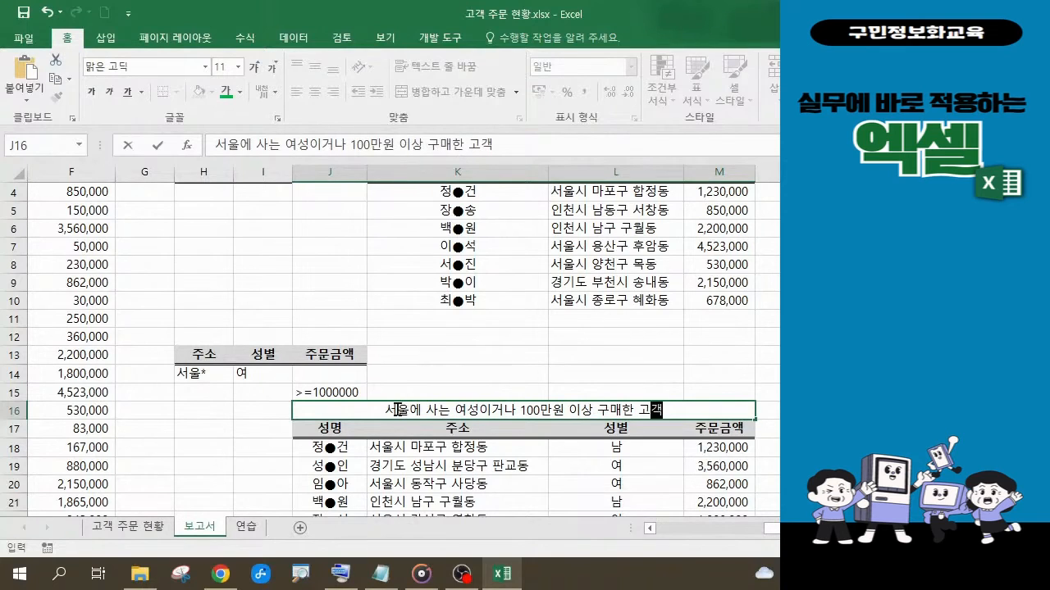
left_click_drag(388, 414, 693, 412)
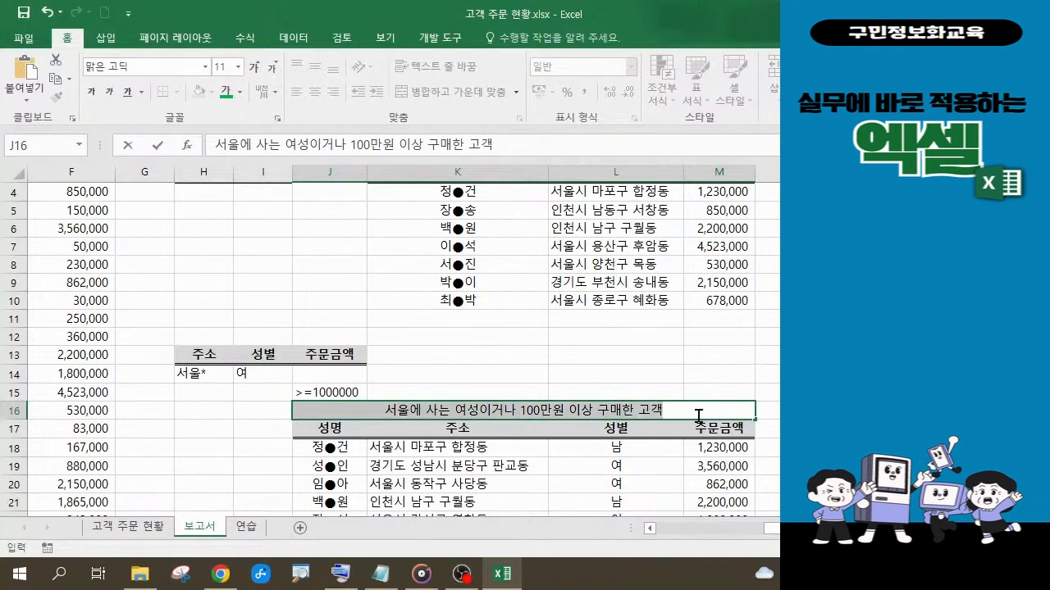
left_click(240, 92)
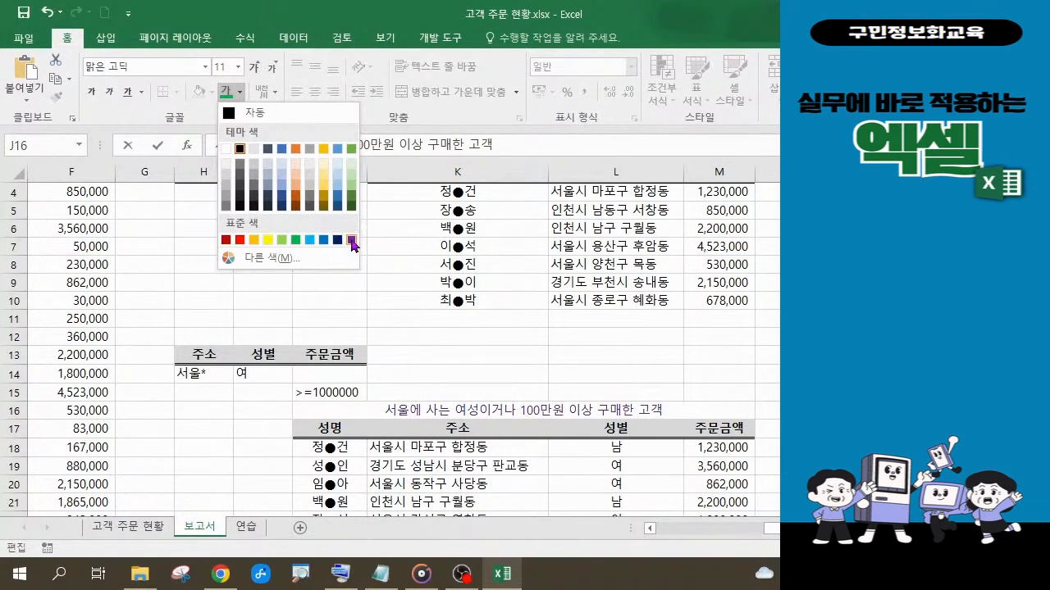
left_click(351, 240)
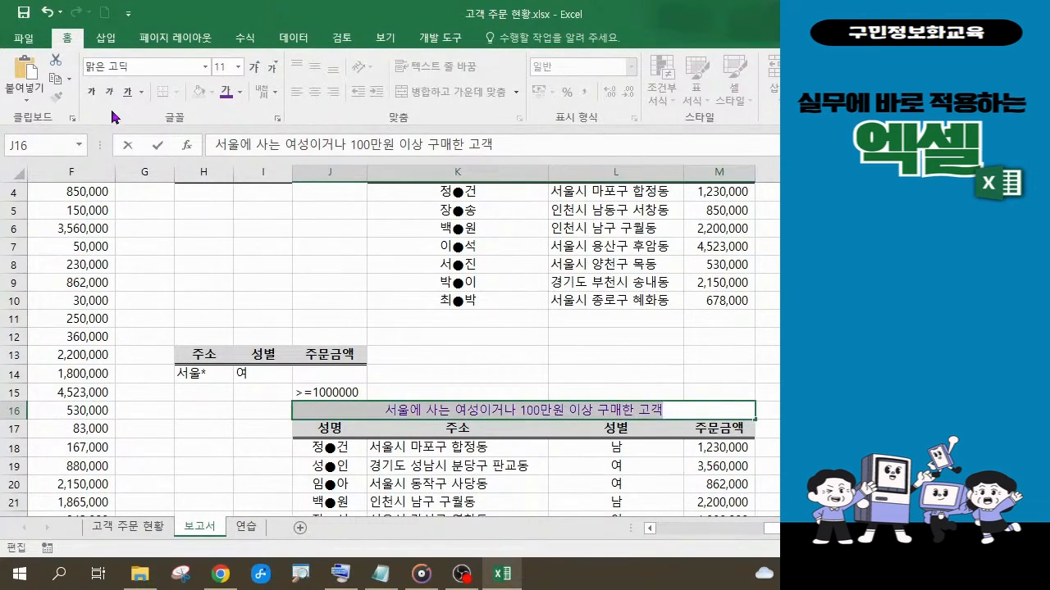
left_click(93, 94)
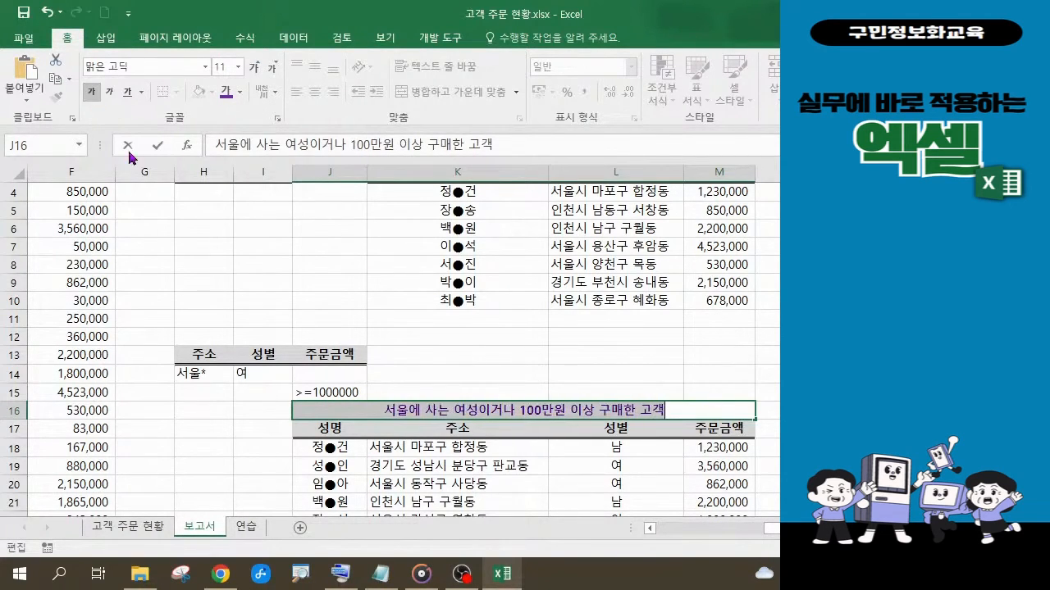
left_click(205, 355)
left_click_drag(235, 358, 336, 391)
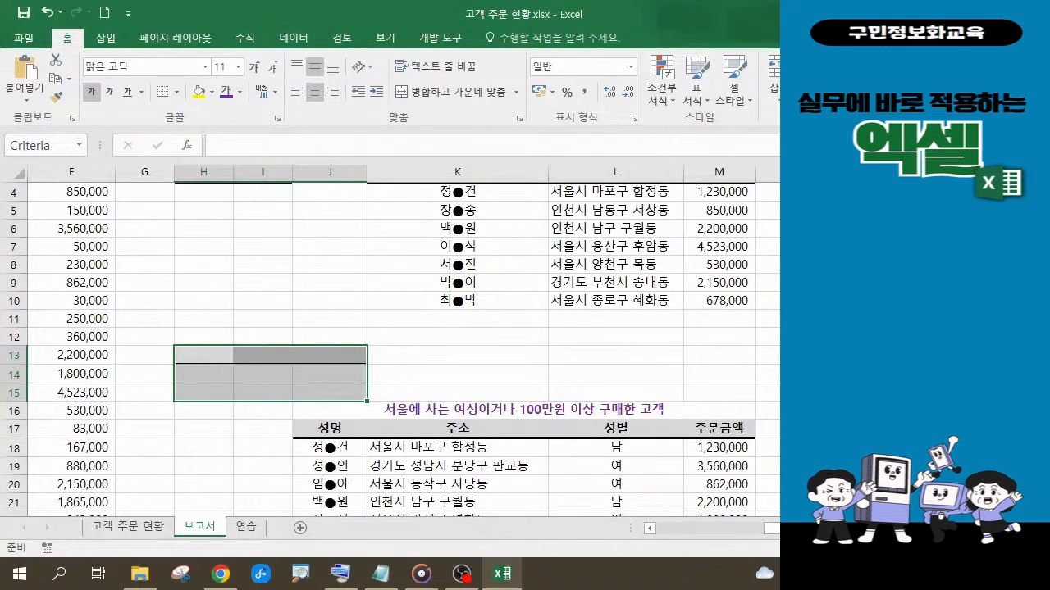
- Select the grey cells H3:I3 and show the Fill Color options
left_click(332, 355)
scroll(316, 314, "up", 1)
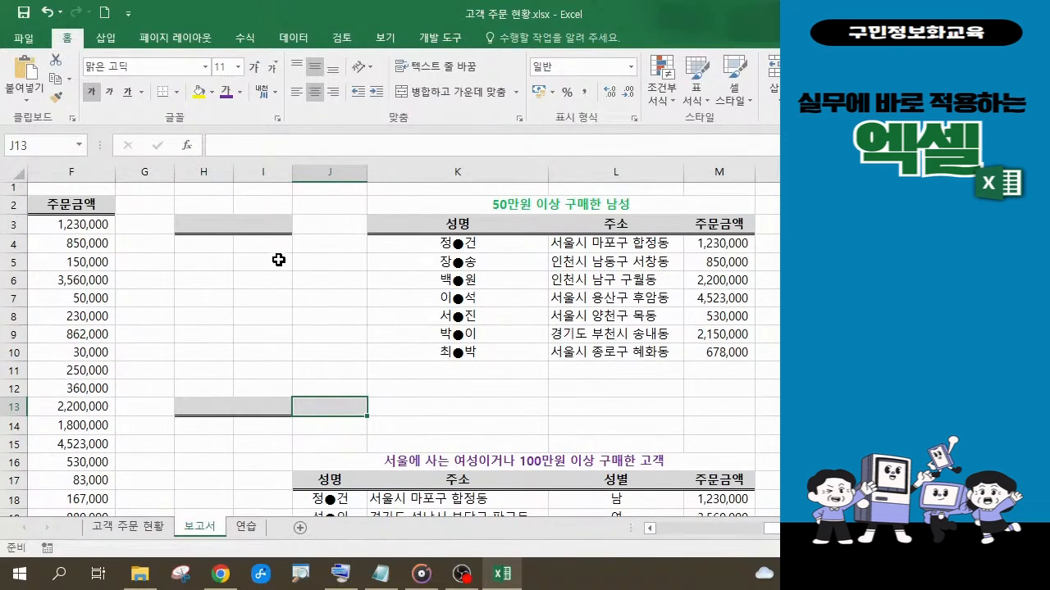
left_click(256, 227)
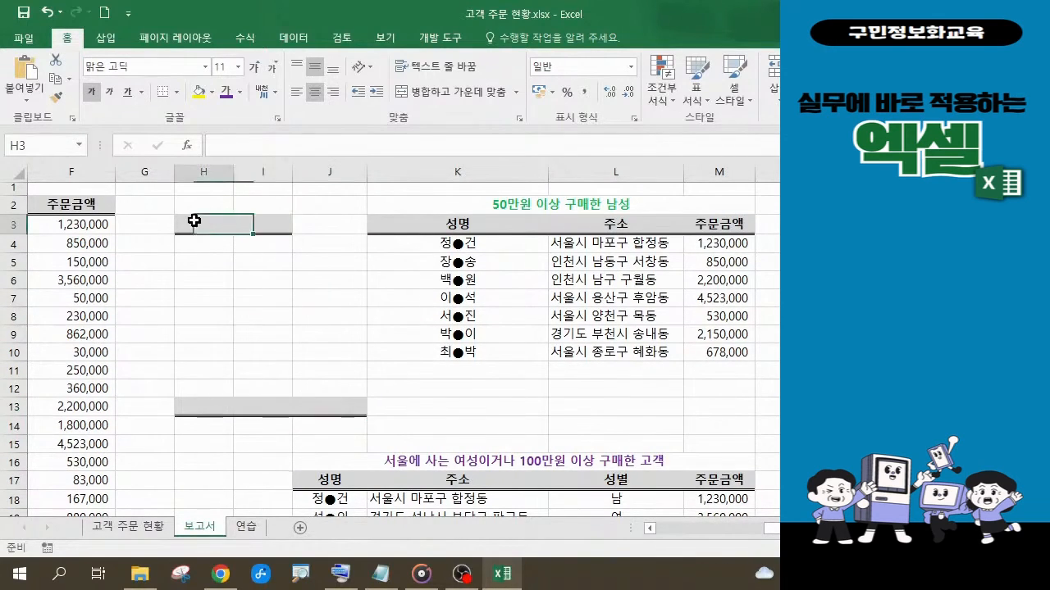
left_click_drag(192, 222, 255, 232)
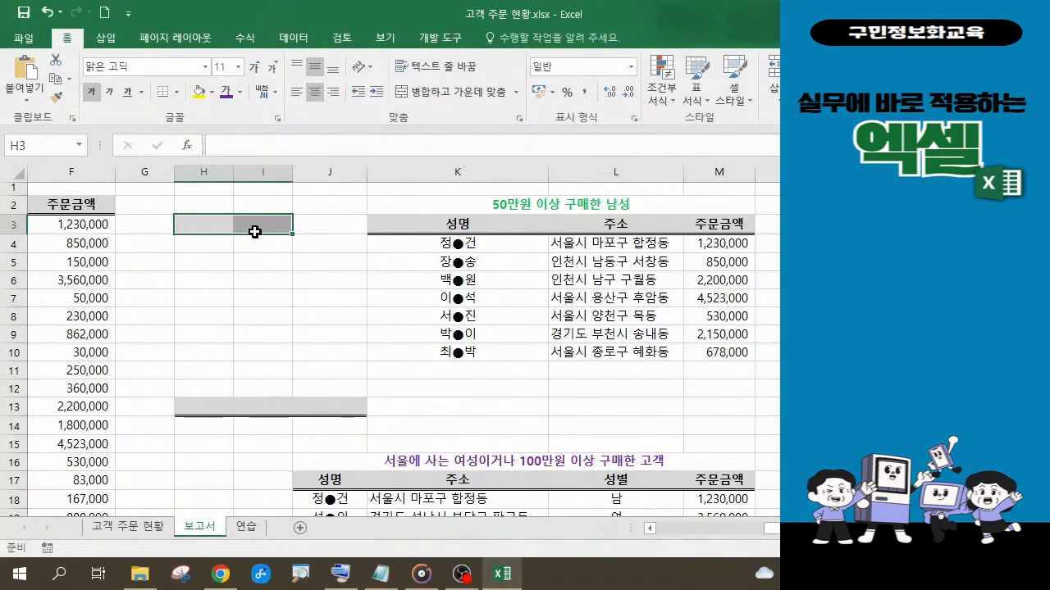
left_click(212, 96)
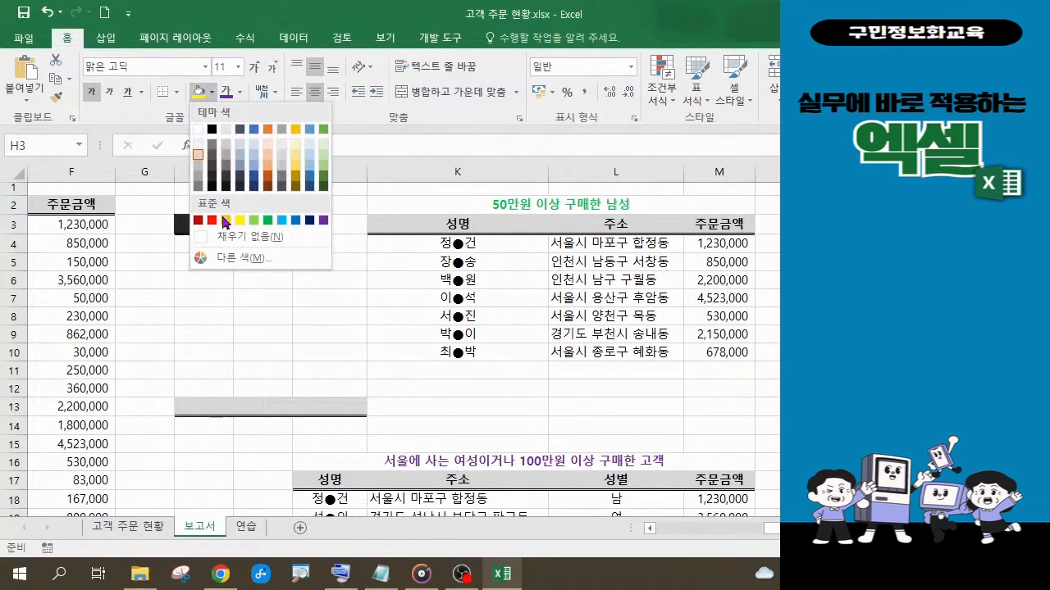
- Set No Fill on H3:I3 and H13:J13, then reselect H3:I3 for border changes
left_click(203, 238)
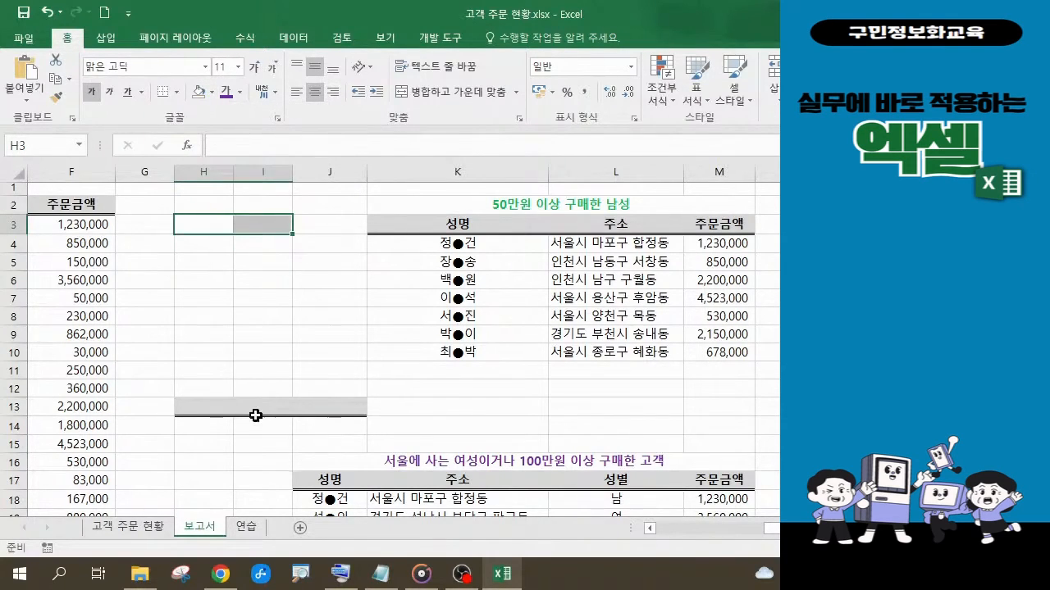
left_click_drag(204, 405, 328, 405)
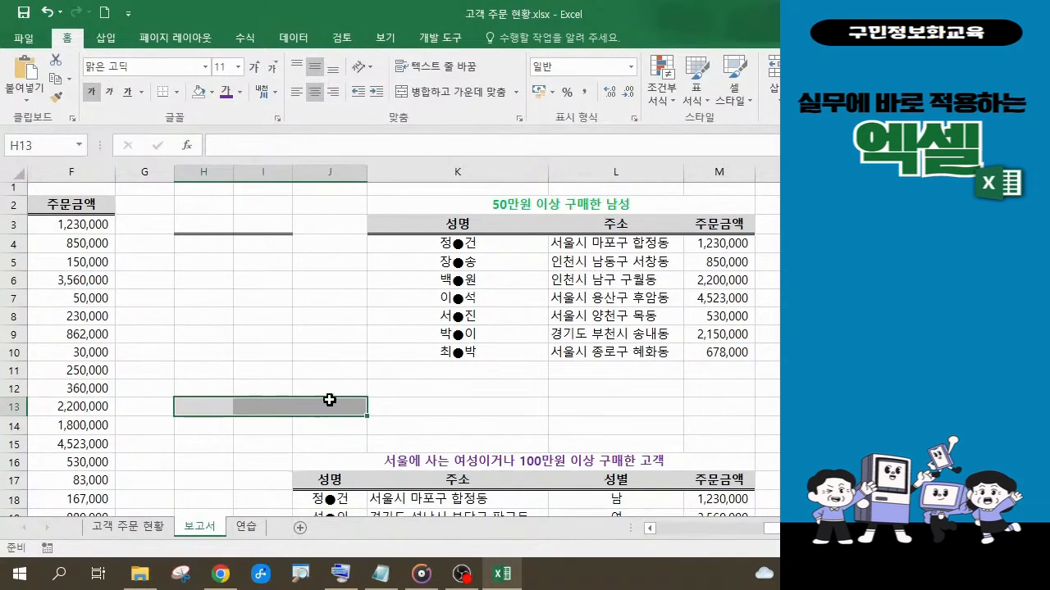
left_click(203, 96)
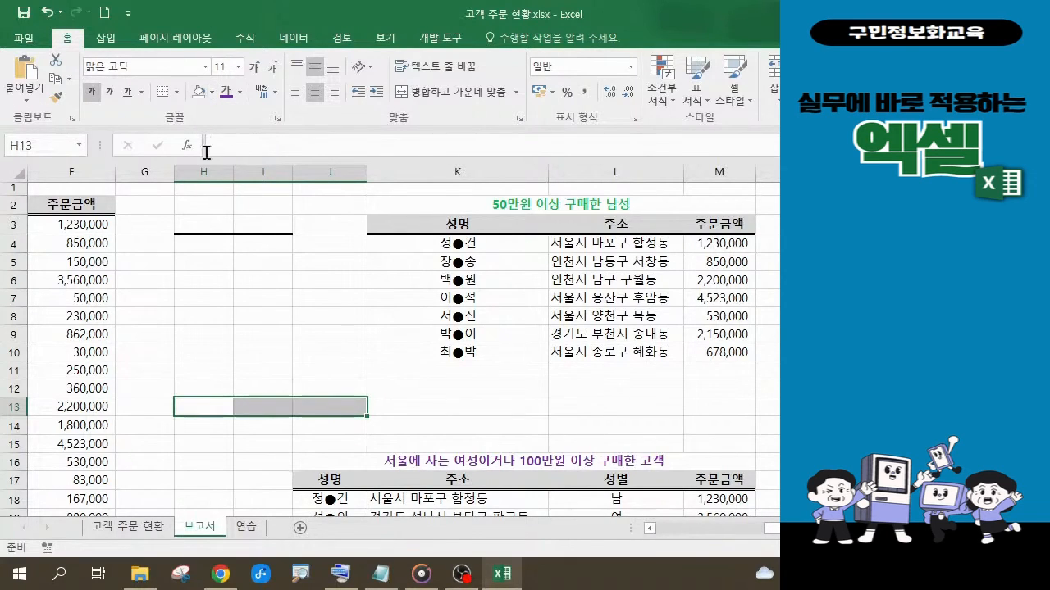
left_click(248, 294)
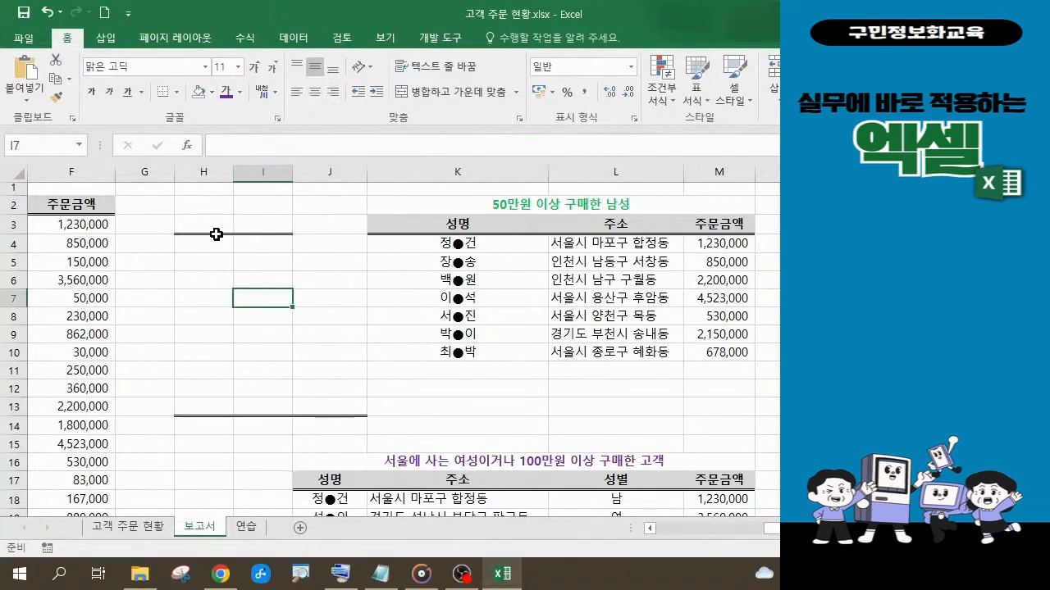
left_click_drag(205, 225, 250, 229)
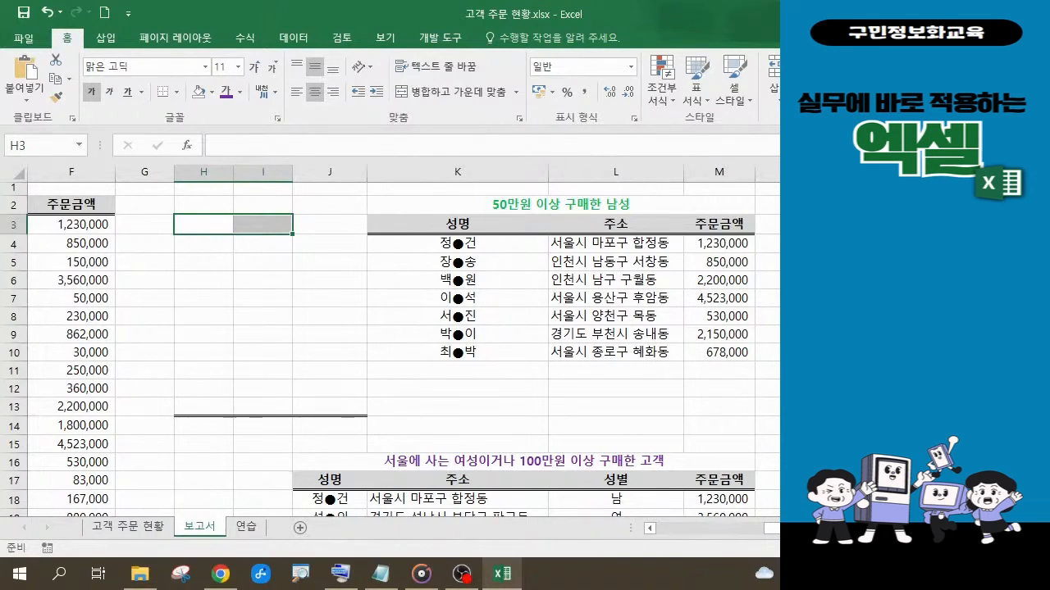
left_click(261, 222)
left_click_drag(206, 228, 254, 222)
left_click(177, 93)
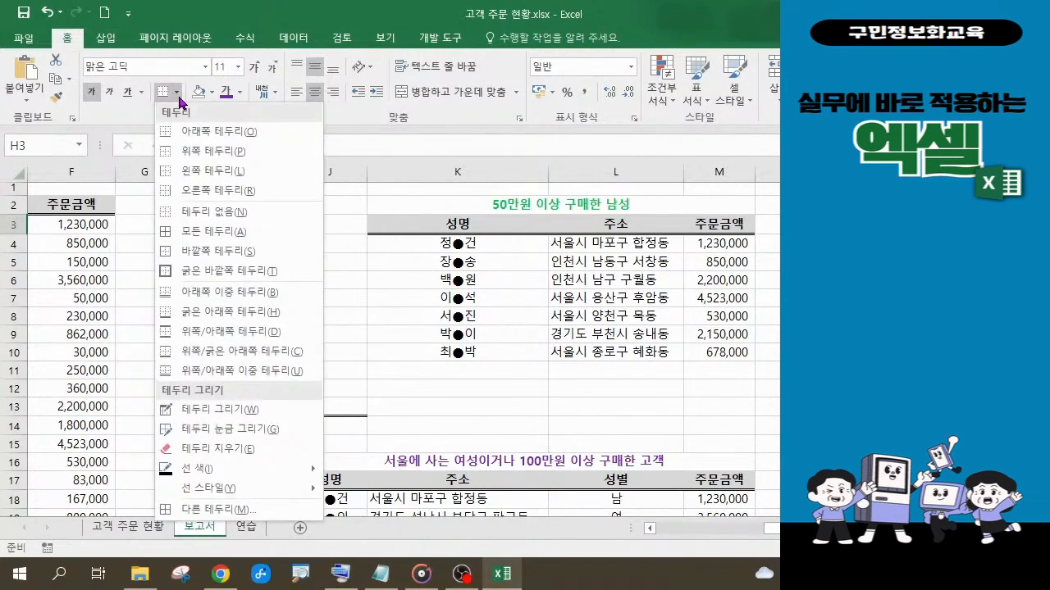
- Use Erase Border to remove the double borders under H3:I3 and H13:J13
left_click(186, 457)
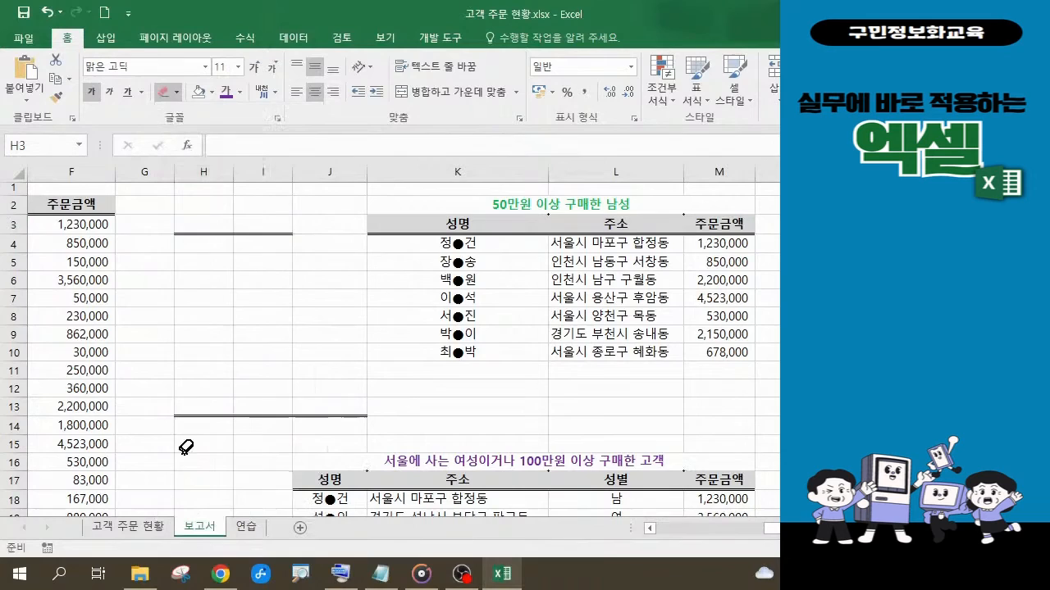
left_click(207, 235)
left_click(246, 238)
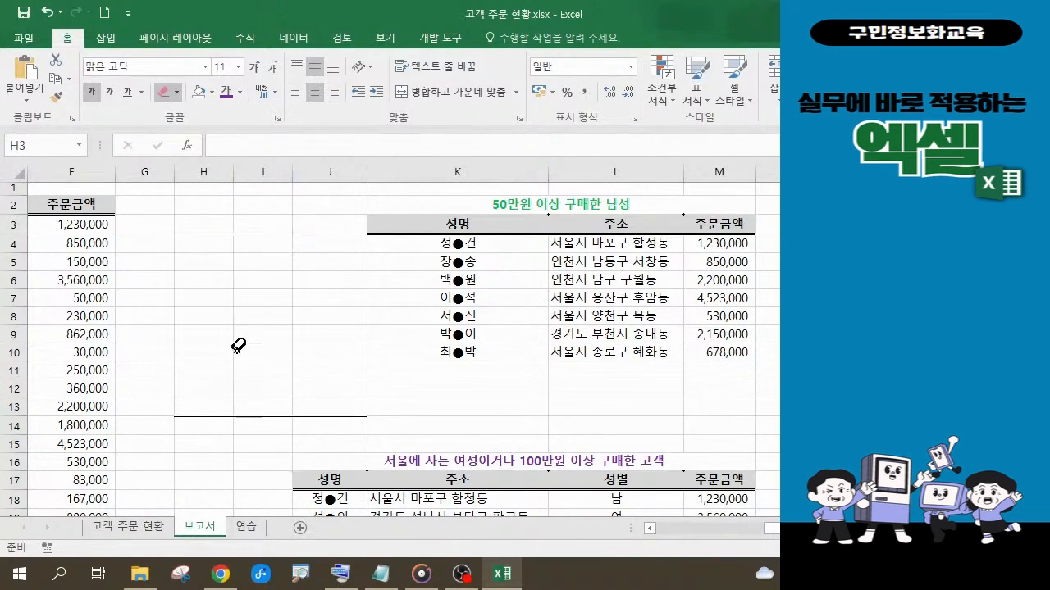
mouse_move(199, 426)
left_mouse_down()
mouse_move(331, 431)
mouse_move(347, 418)
left_mouse_up()
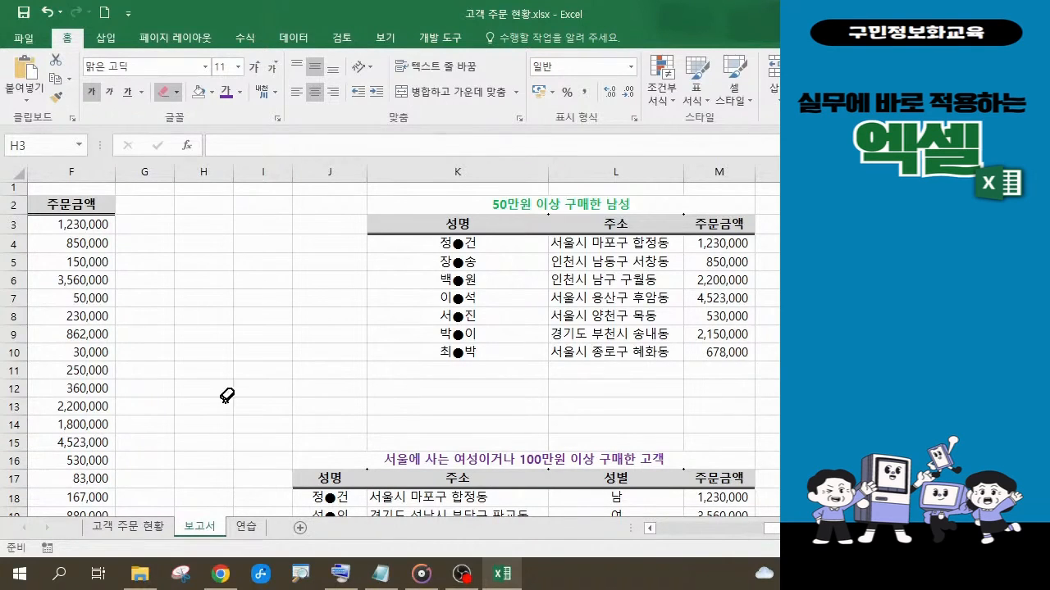
left_click(167, 101)
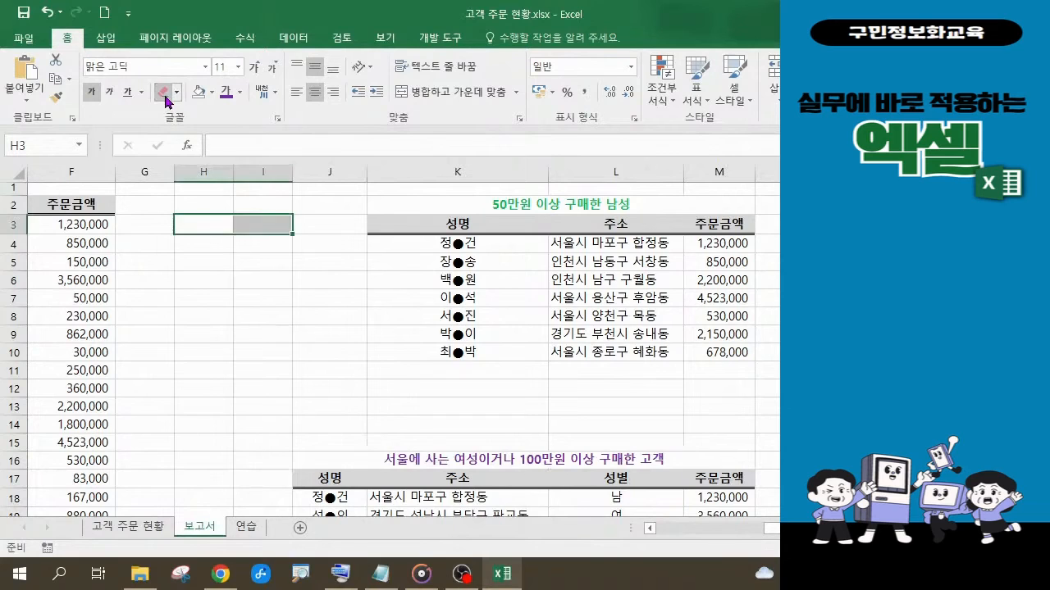
left_click(188, 256)
scroll(390, 349, "down", 3)
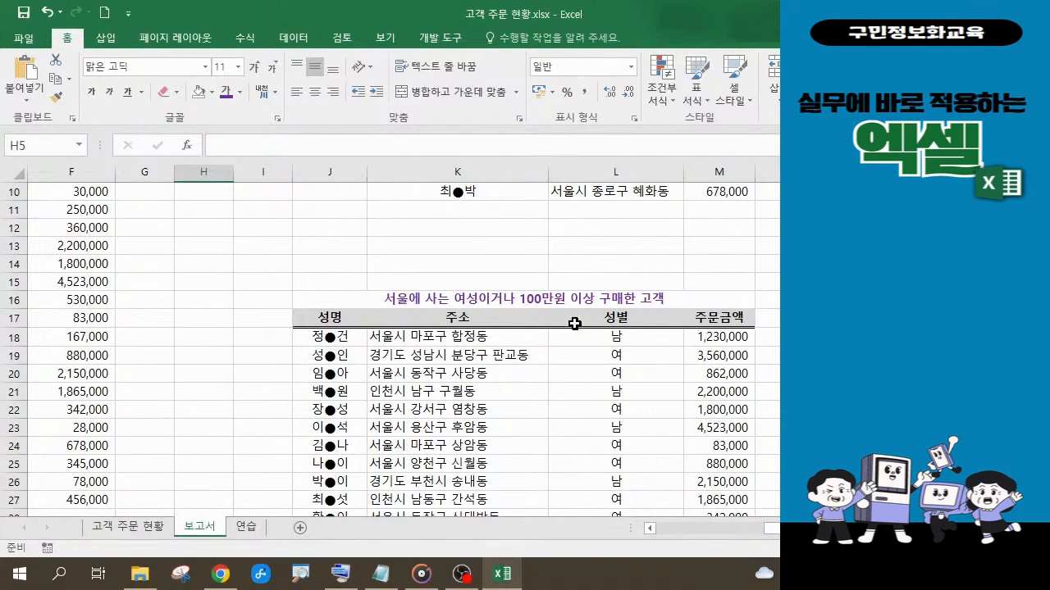
- Apply the orange 강조색2 cell style to the merged J16 title
left_click(370, 298)
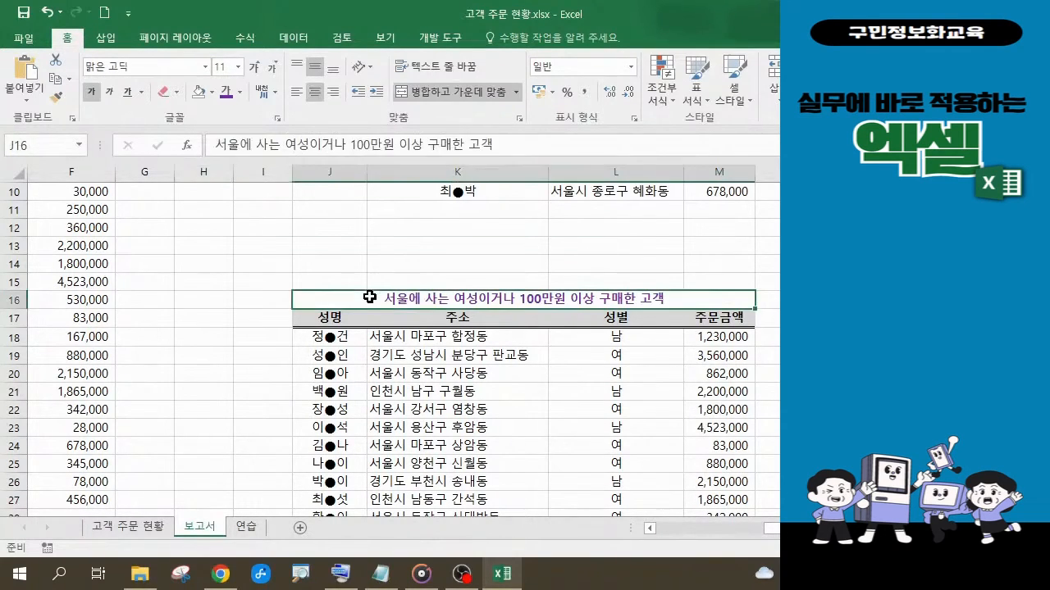
left_click(750, 107)
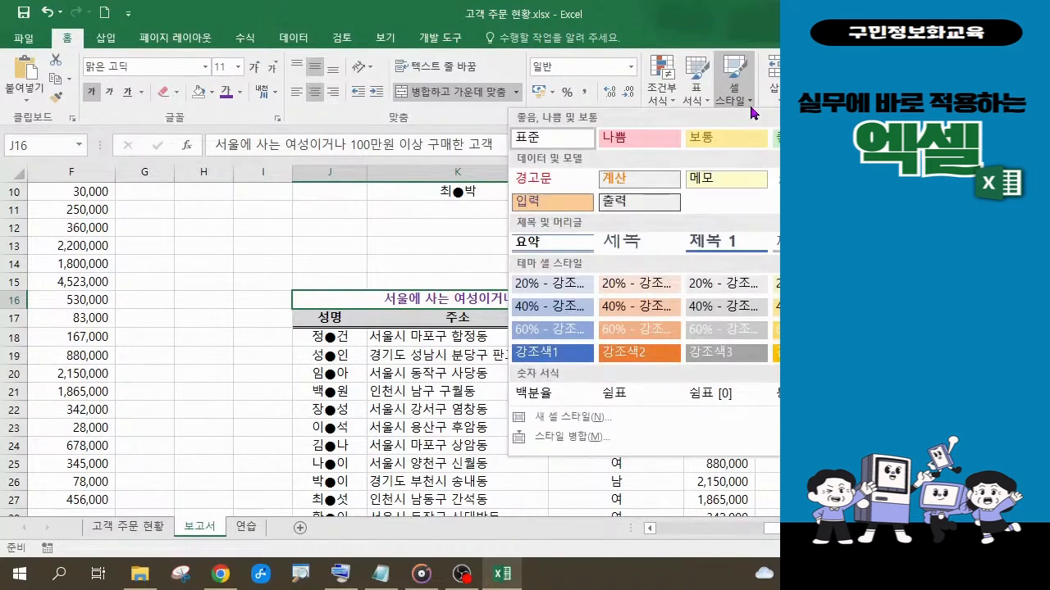
left_click(633, 353)
scroll(631, 348, "up", 3)
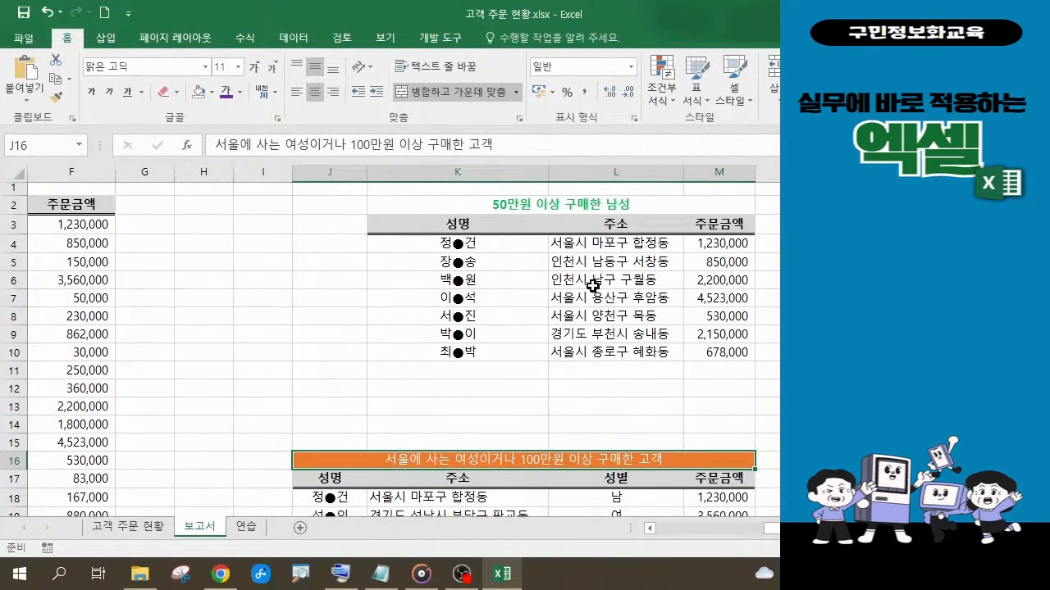
left_click(574, 203)
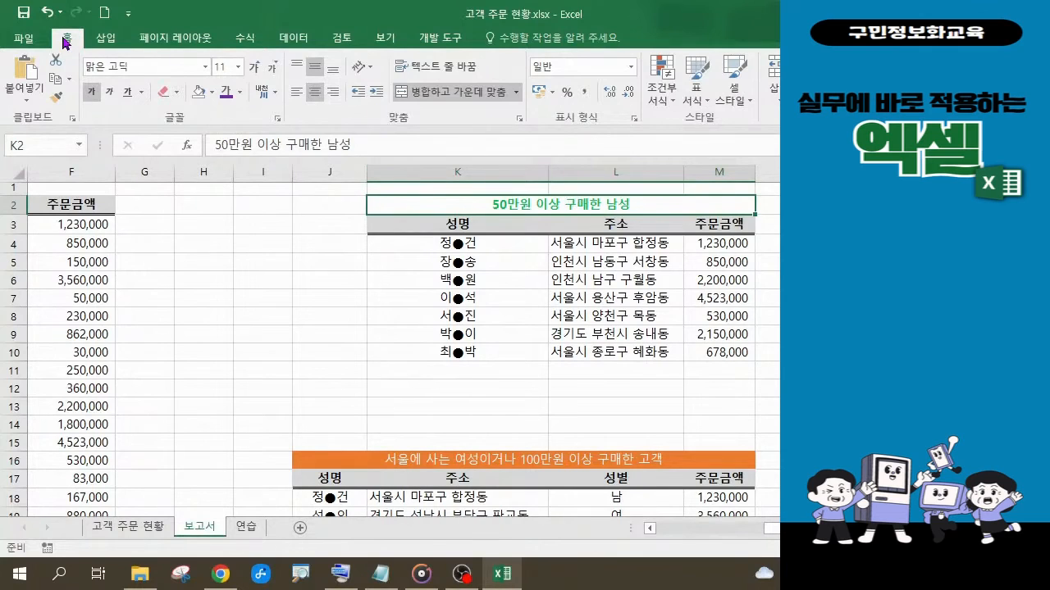
- Apply the blue 강조색1 cell style to the merged K2 title
left_click(748, 100)
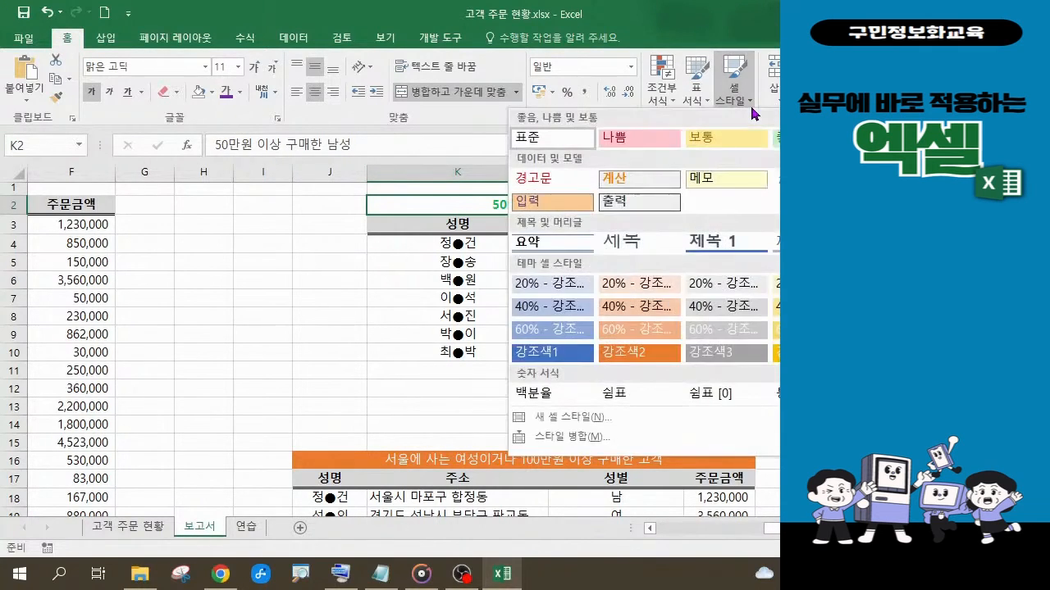
left_click(542, 353)
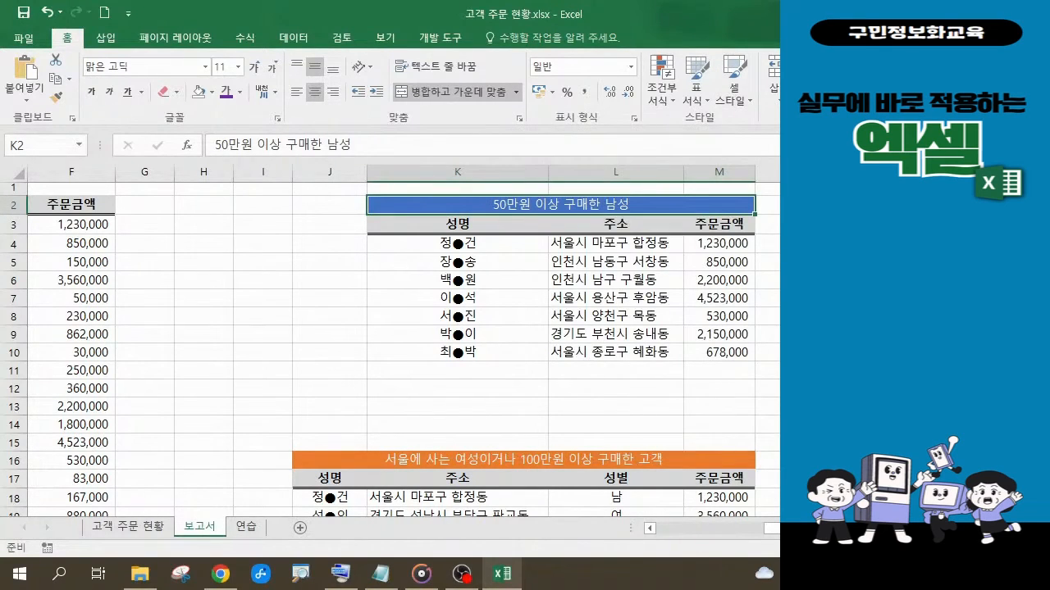
scroll(390, 344, "down", 4)
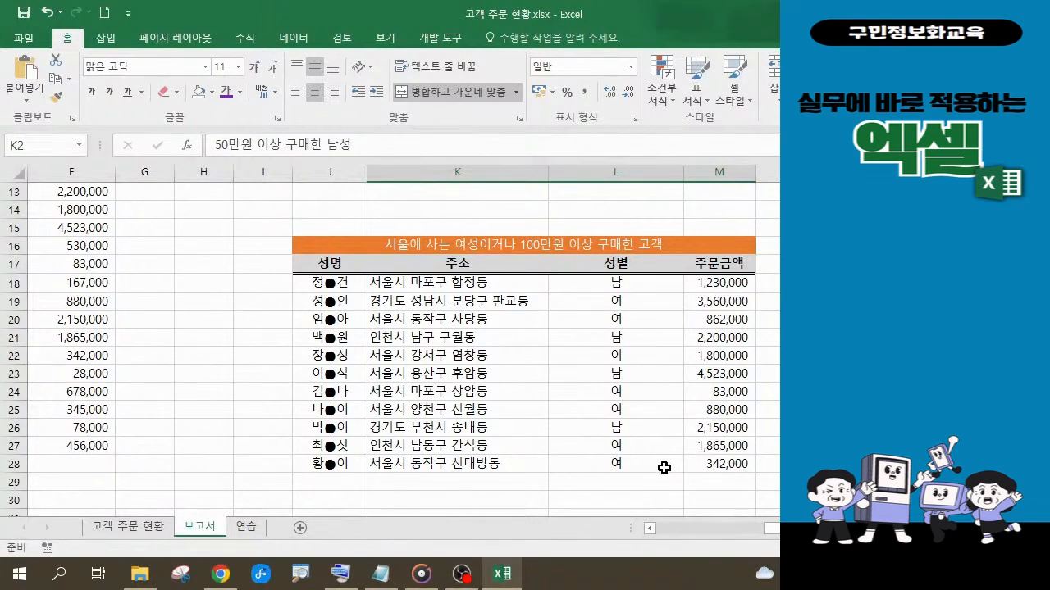
left_click_drag(772, 529, 720, 541)
scroll(481, 434, "up", 4)
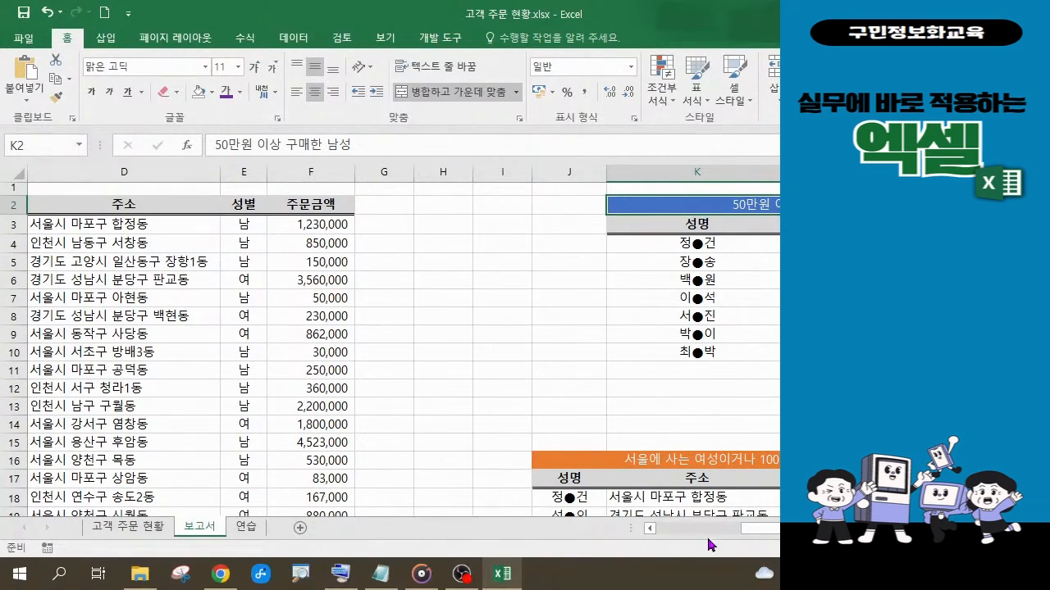
left_click_drag(749, 528, 775, 541)
scroll(738, 380, "down", 1)
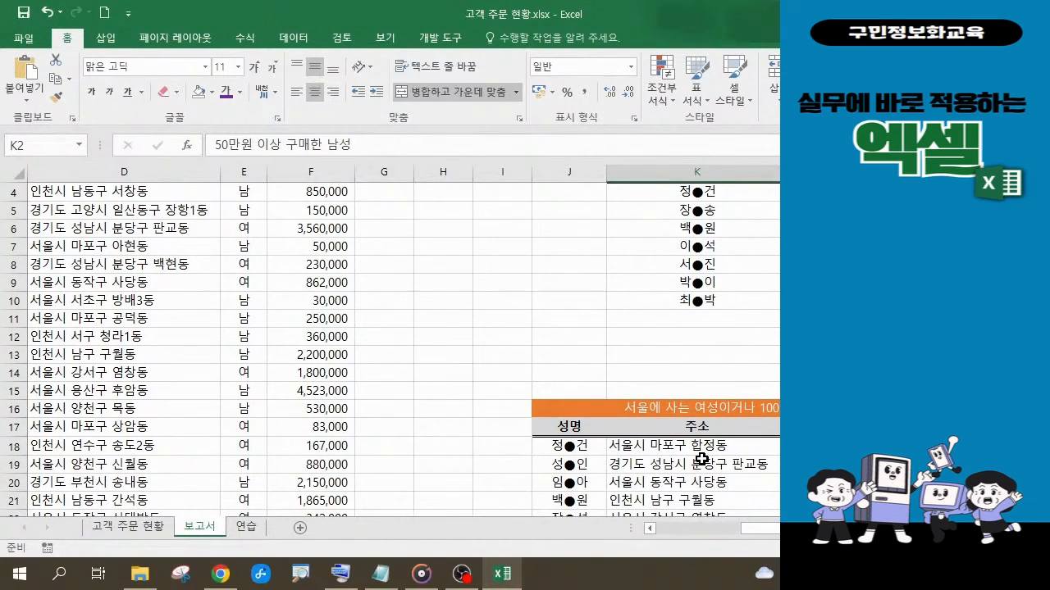
scroll(702, 459, "down", 1)
scroll(705, 453, "up", 2)
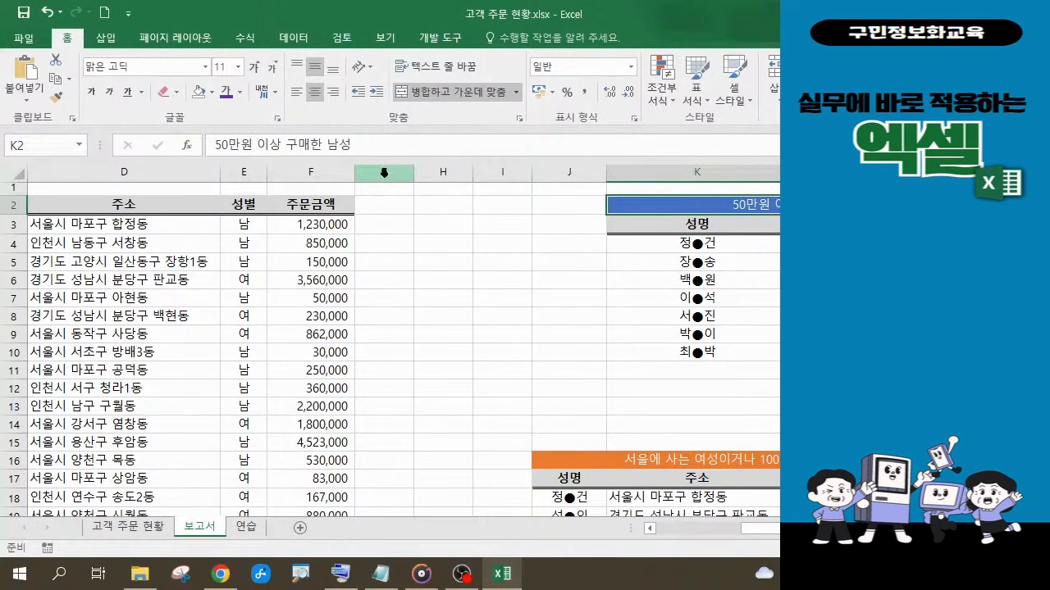
- Delete empty columns G and H, then select the 50만원 이상 구매한 남성 table
left_click_drag(385, 172, 444, 176)
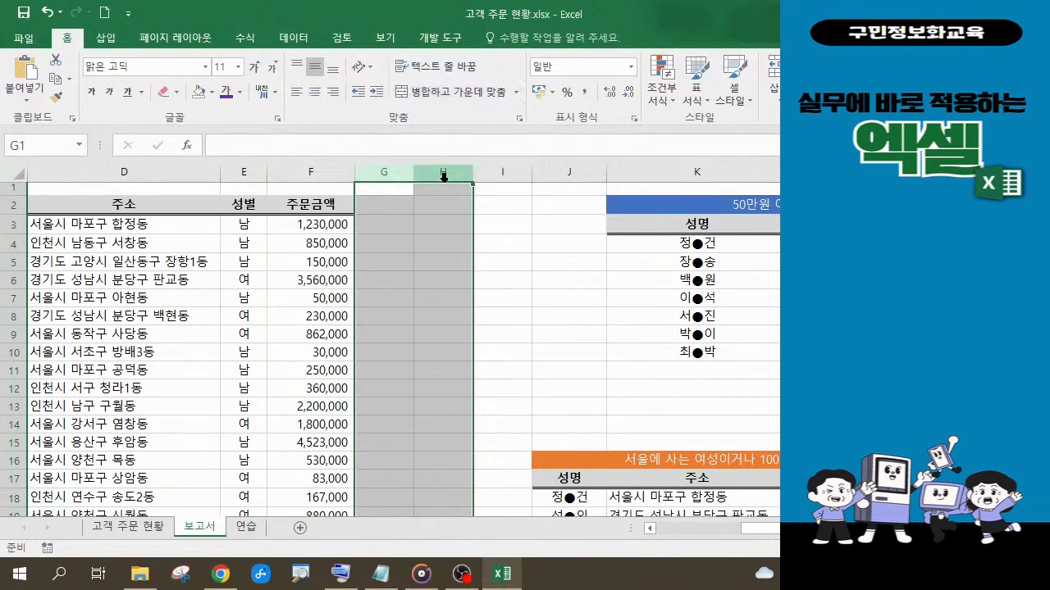
right_click(443, 177)
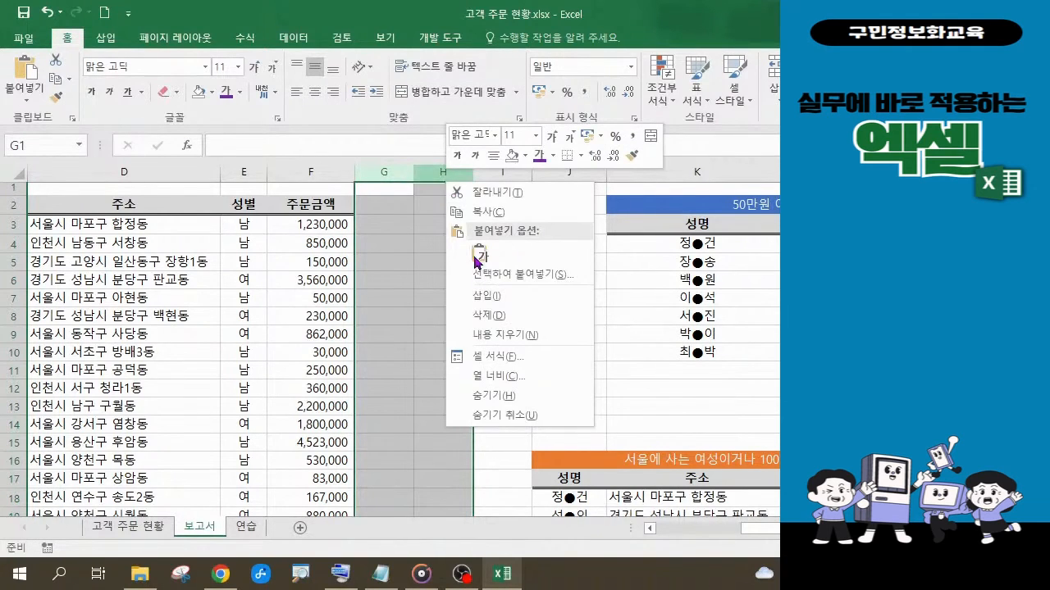
left_click(490, 315)
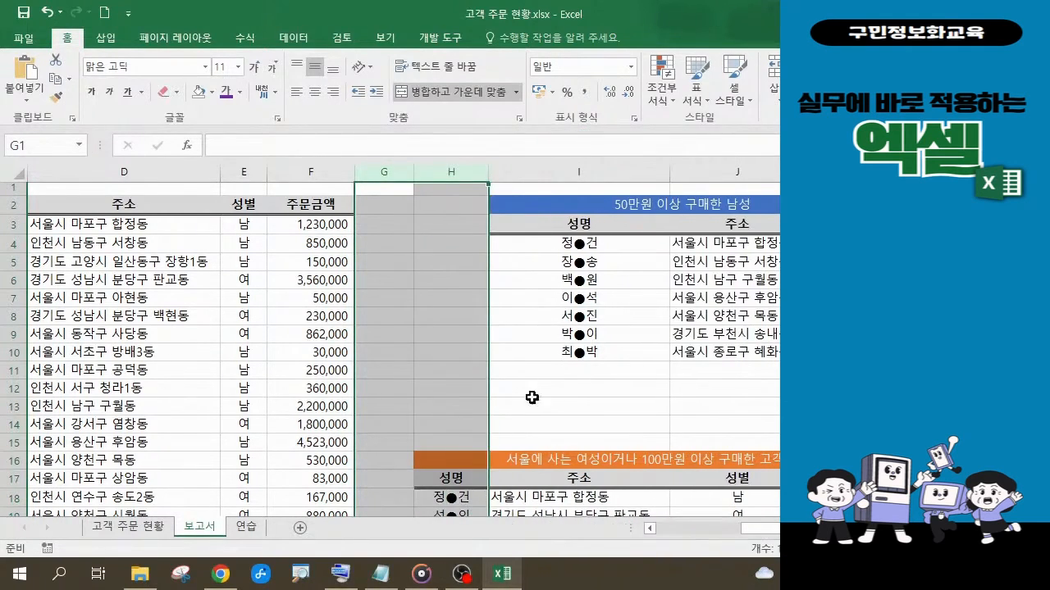
left_click(683, 406)
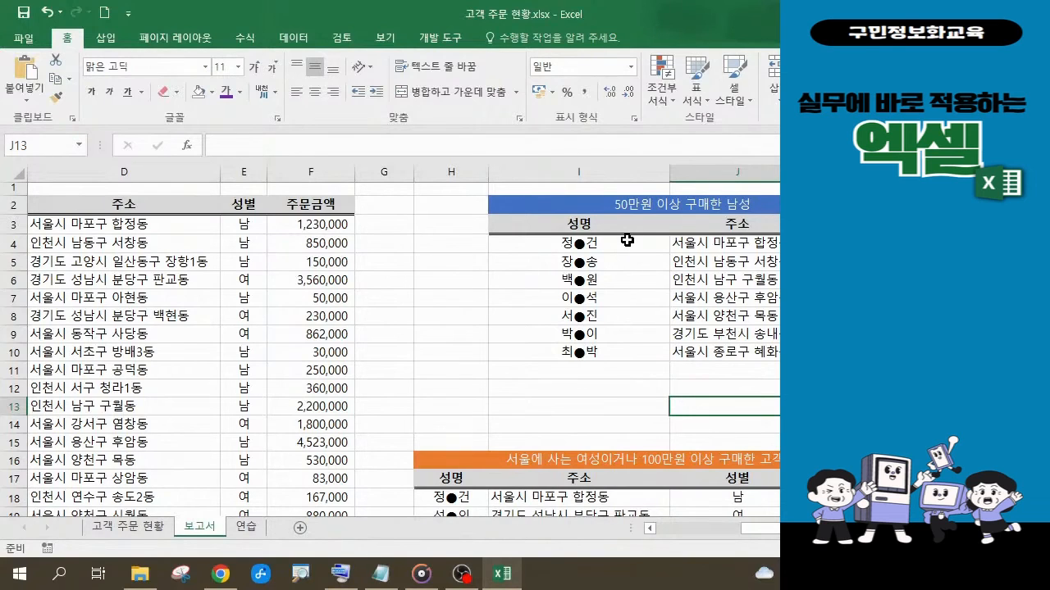
scroll(627, 240, "down", 4)
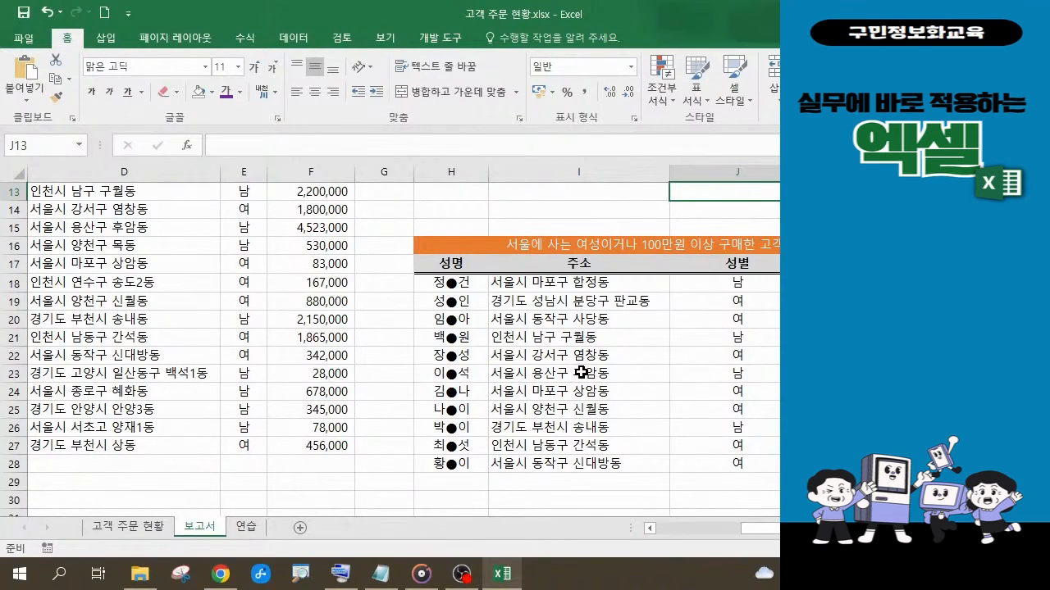
scroll(581, 372, "up", 4)
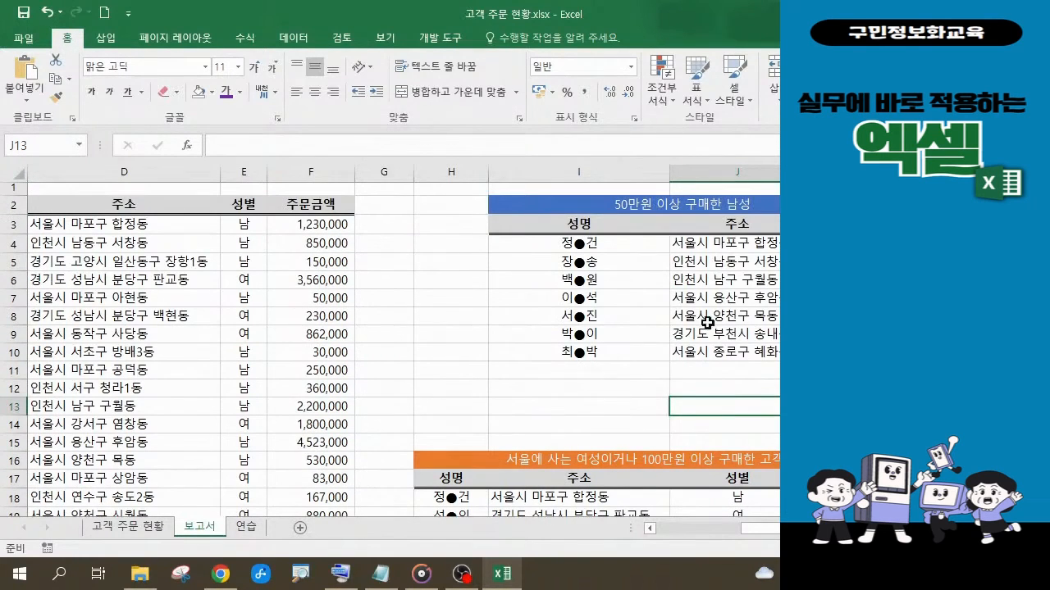
left_click_drag(523, 206, 728, 351)
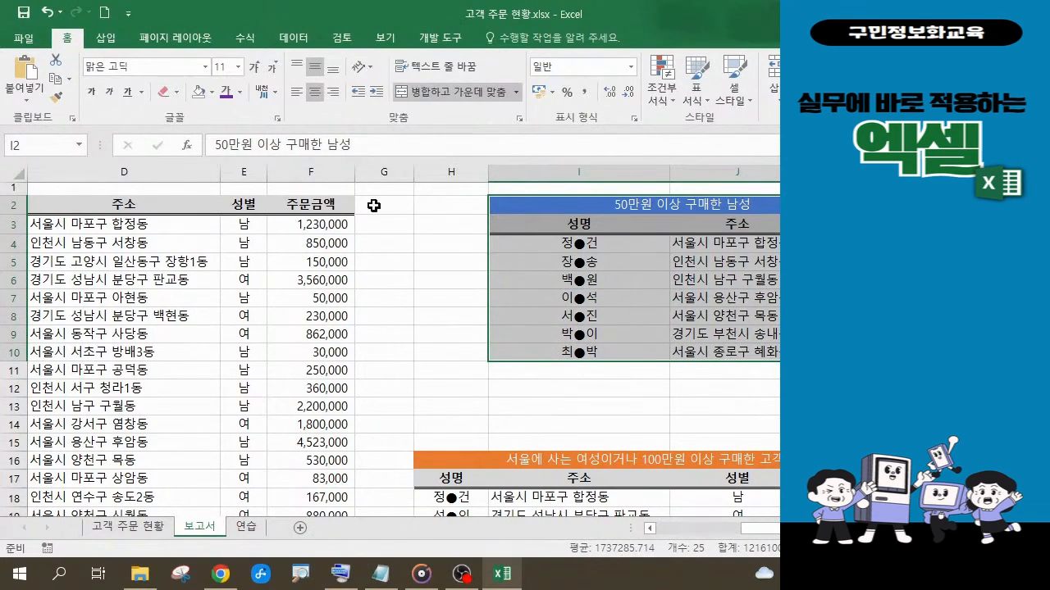
- Give the blue 50만원 이상 구매한 남성 table a Thick Outside Border
left_click(176, 92)
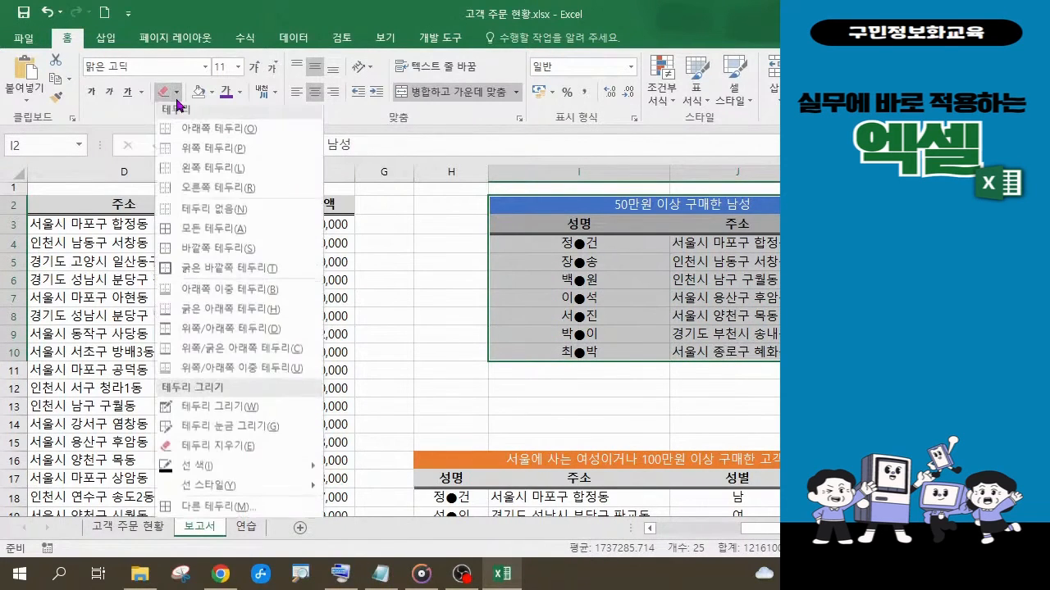
left_click(230, 277)
left_click(440, 336)
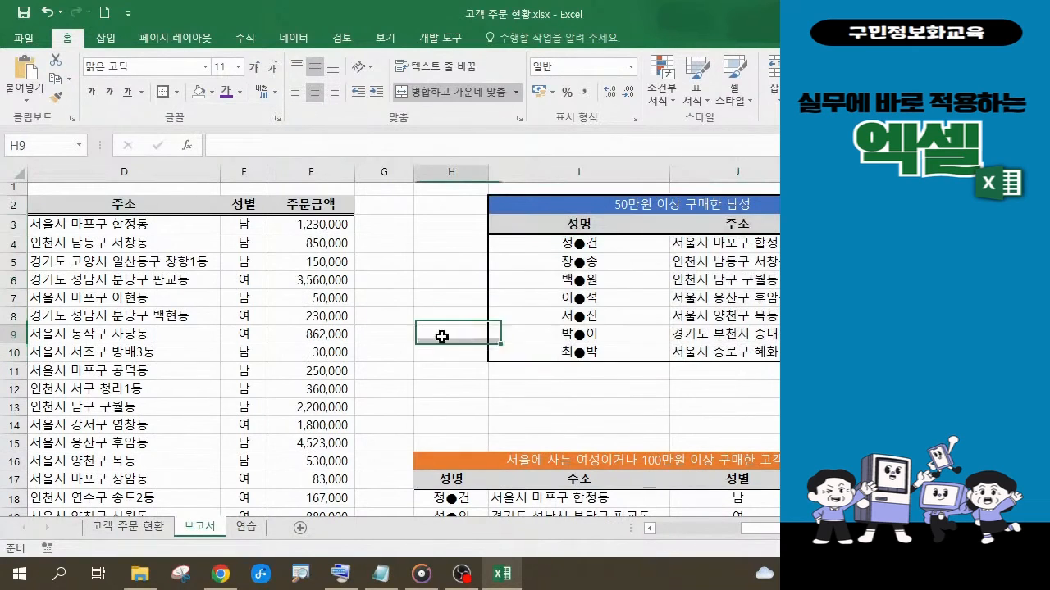
- Select the orange results table from H16 and give it a Thick Outside Border
scroll(777, 330, "down", 3)
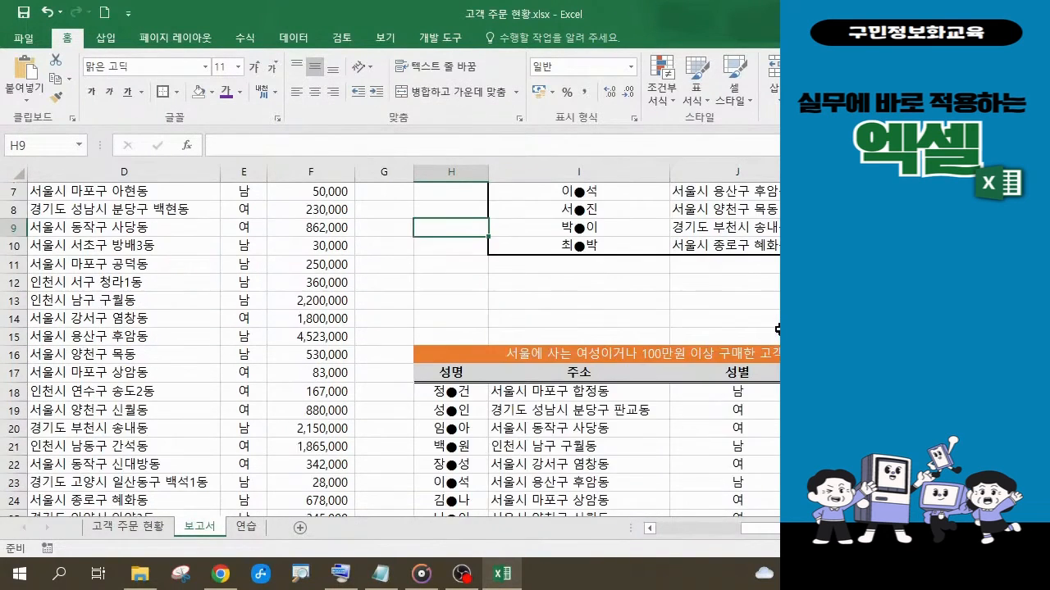
left_click_drag(440, 303, 768, 477)
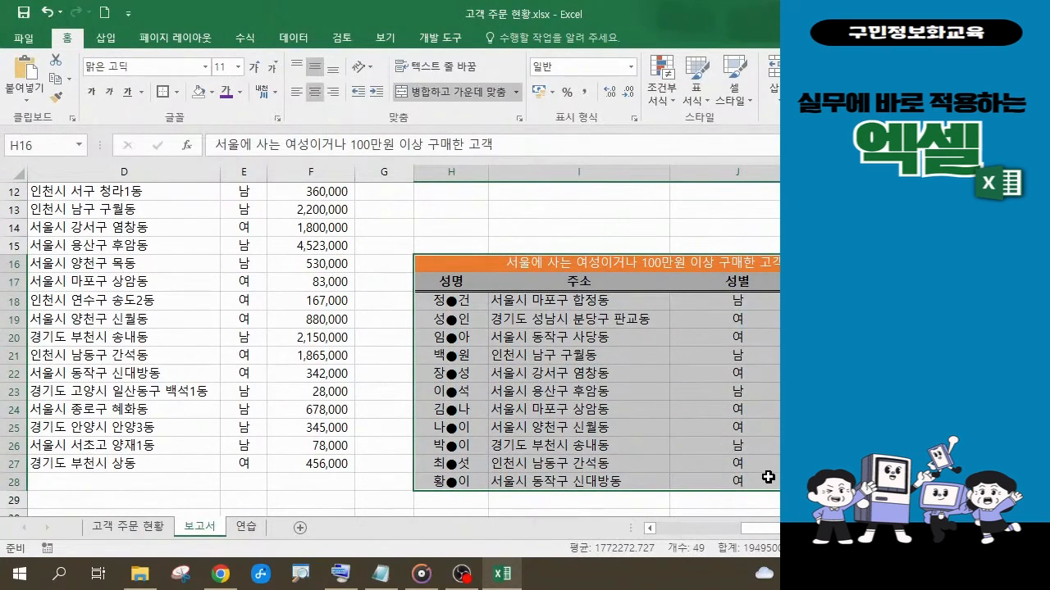
left_click(165, 95)
left_click(398, 331)
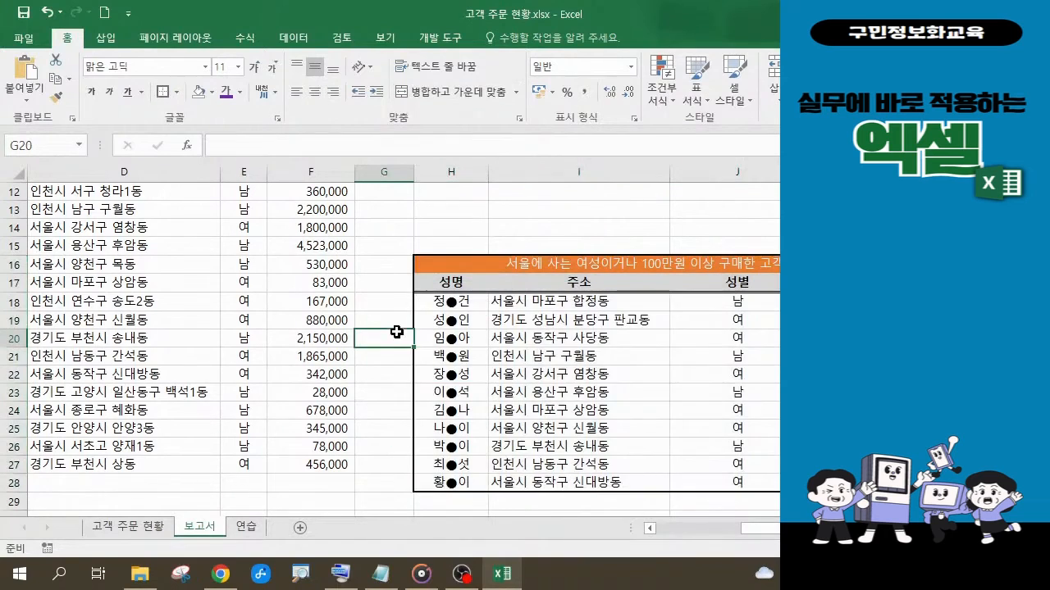
scroll(390, 350, "up", 4)
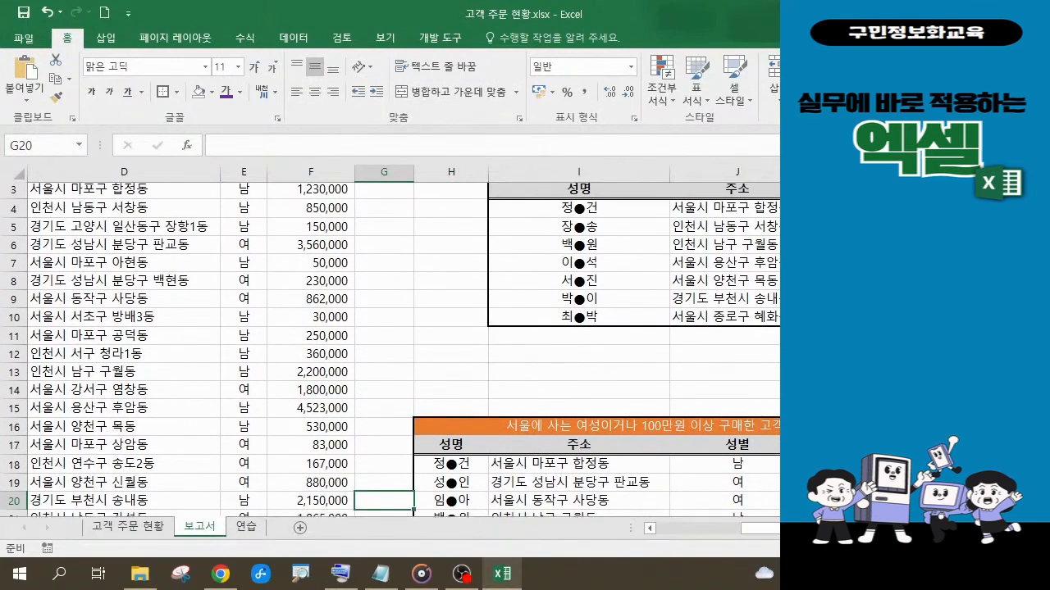
scroll(391, 353, "up", 1)
scroll(390, 353, "down", 2)
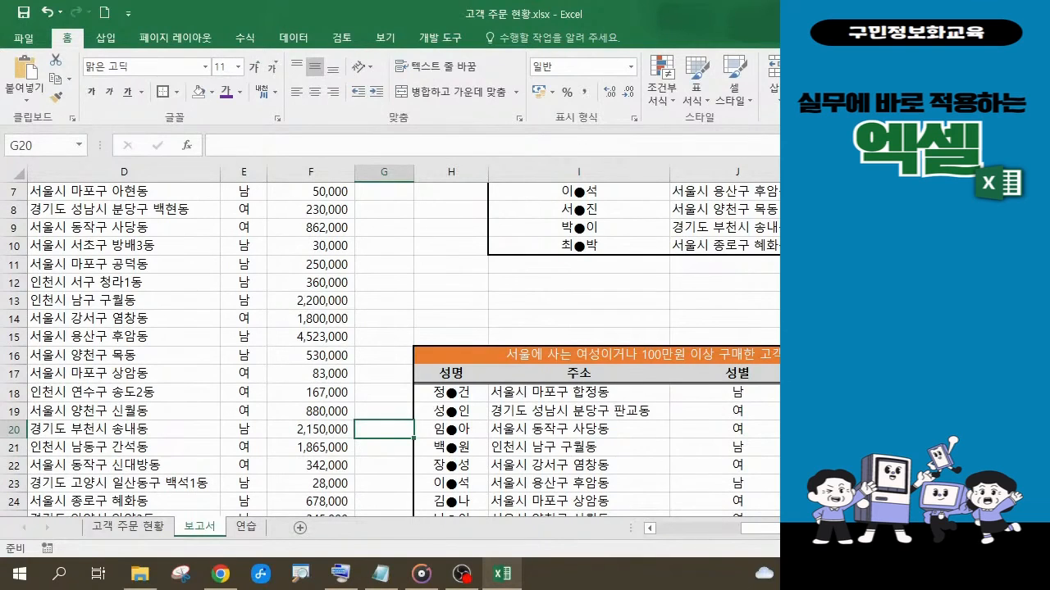
left_click(450, 355)
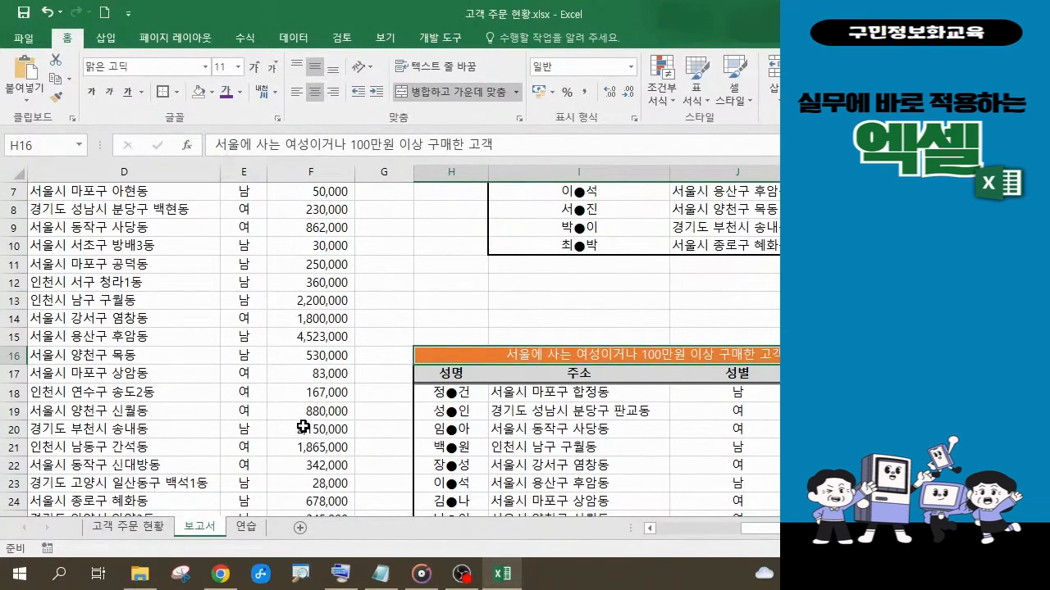
scroll(718, 450, "up", 2)
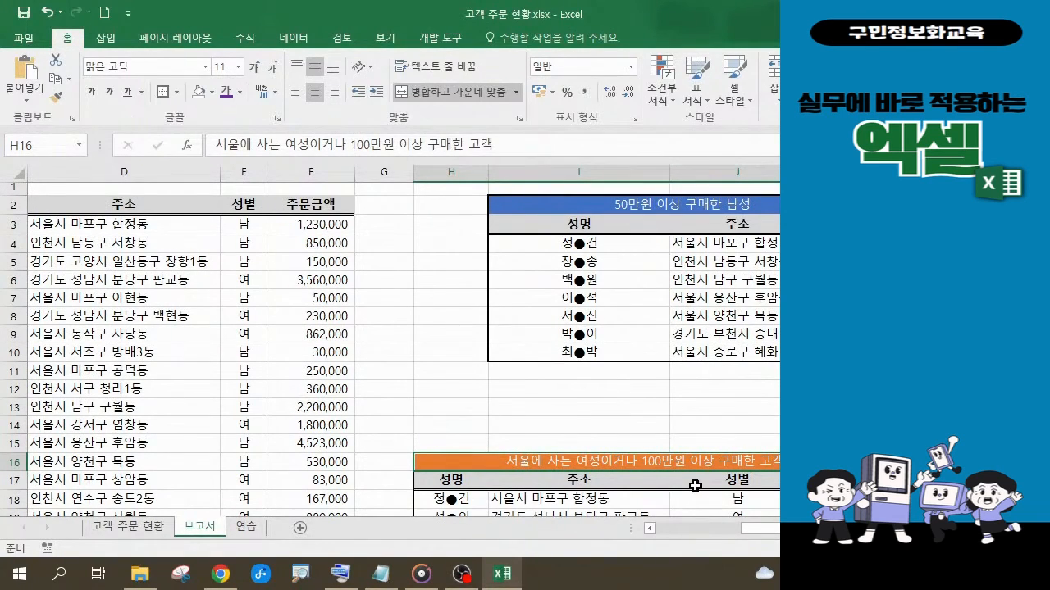
scroll(695, 486, "down", 1)
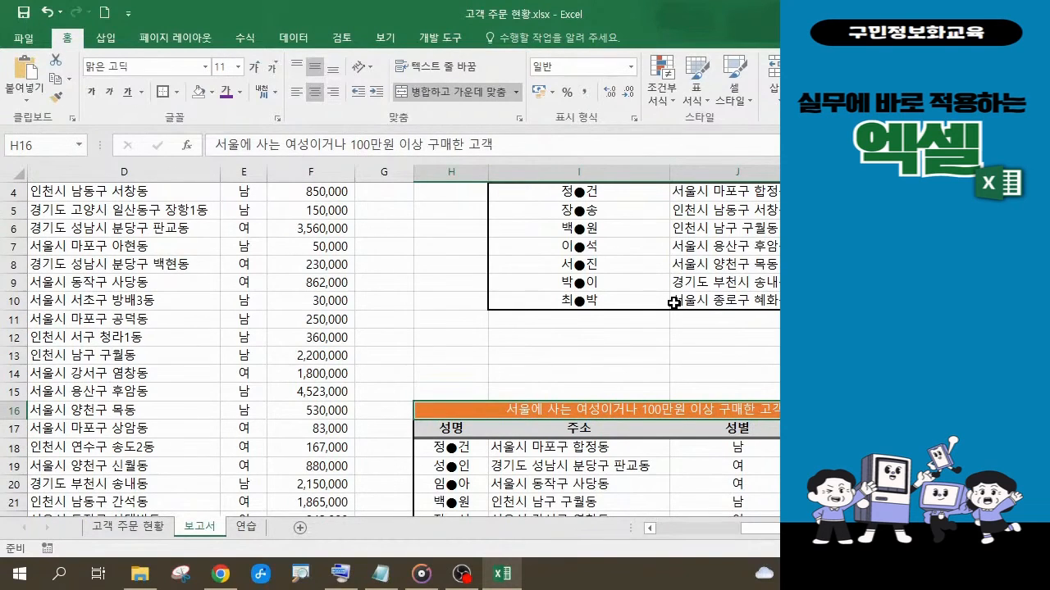
- Save the customer order workbook and restore the Excel window down from maximized
left_click(29, 18)
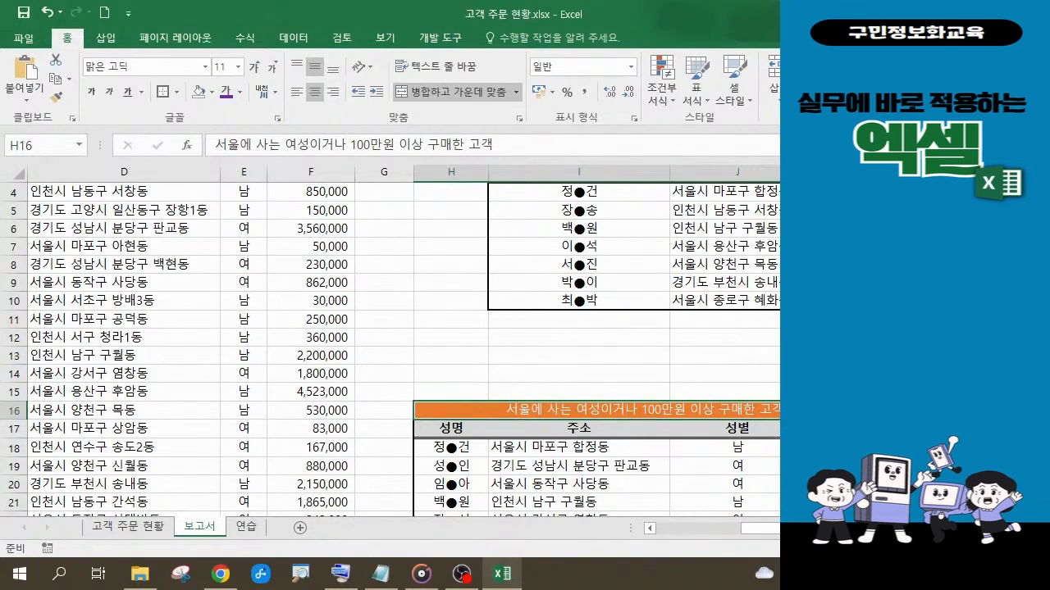
left_click(994, 13)
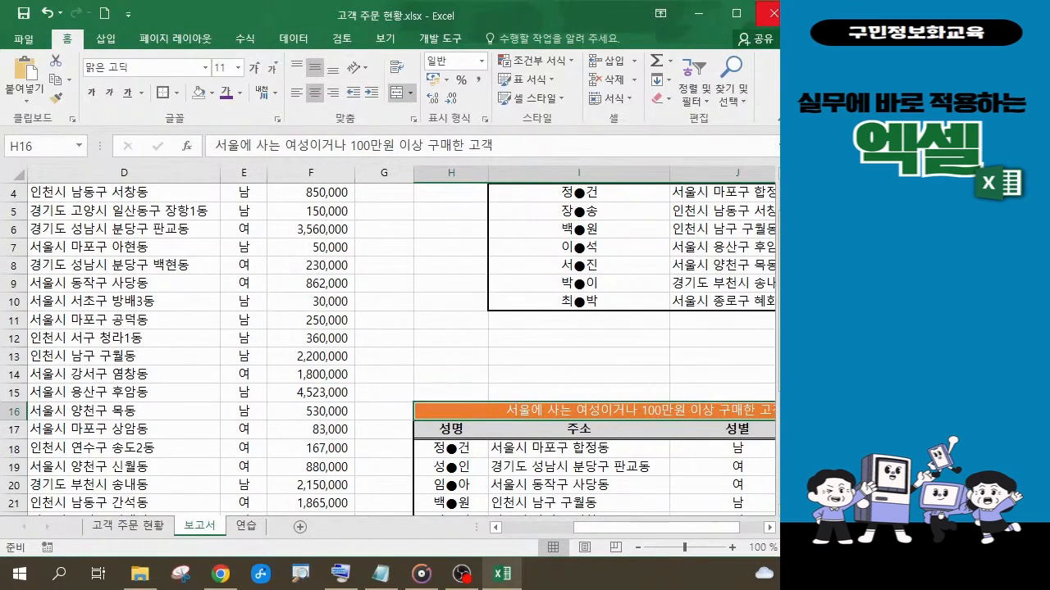
- Close the 고객 주문 현황 workbook to reveal the 8회차 folder in File Explorer
left_click(773, 13)
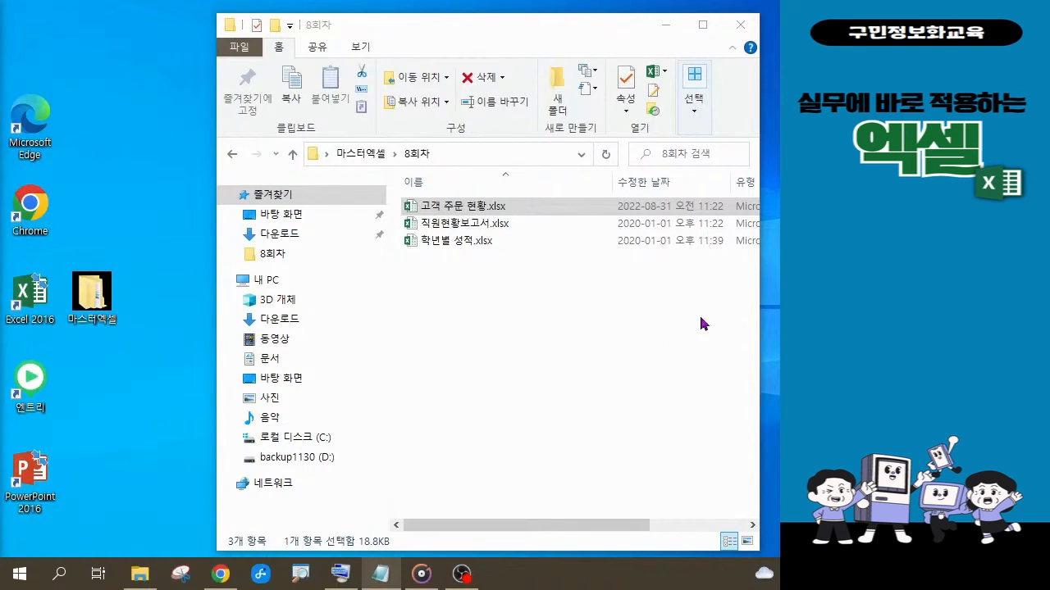
- Open 직원현황보고서.xlsx, enable editing, and reposition the Excel window
double_click(459, 227)
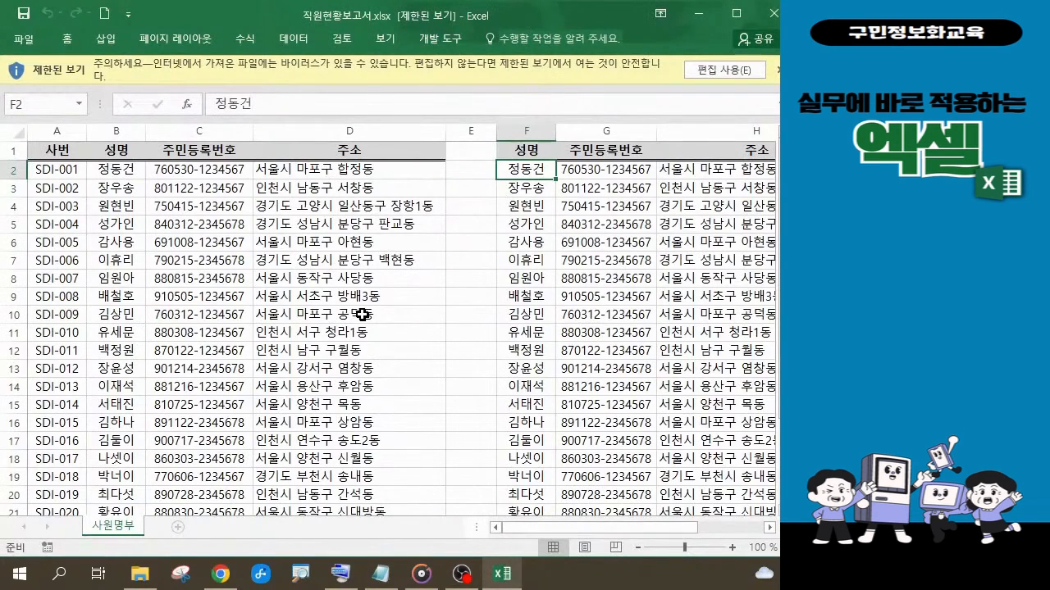
left_click(714, 69)
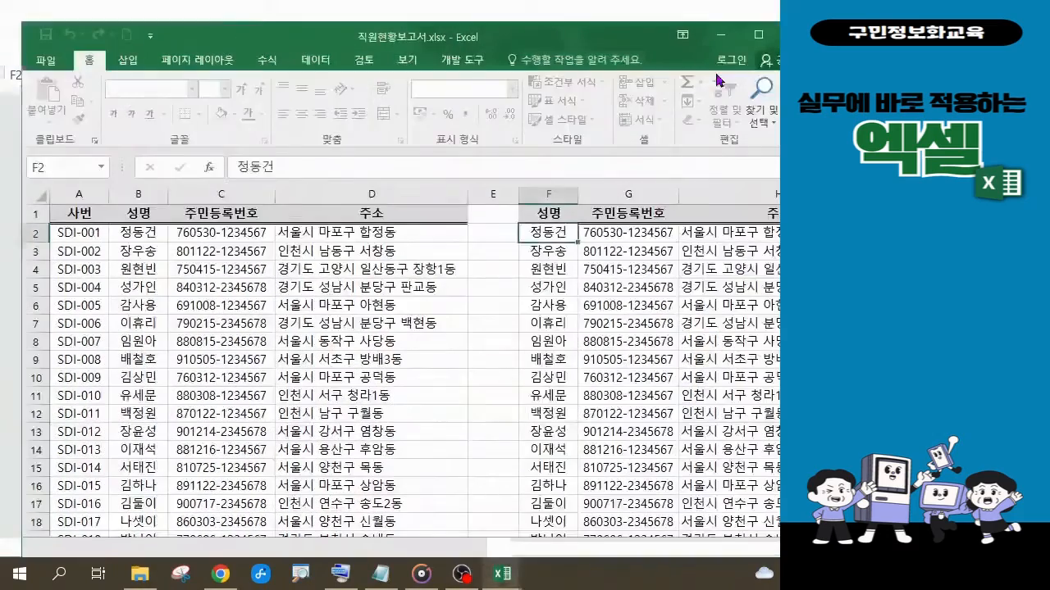
left_click_drag(293, 36, 274, 17)
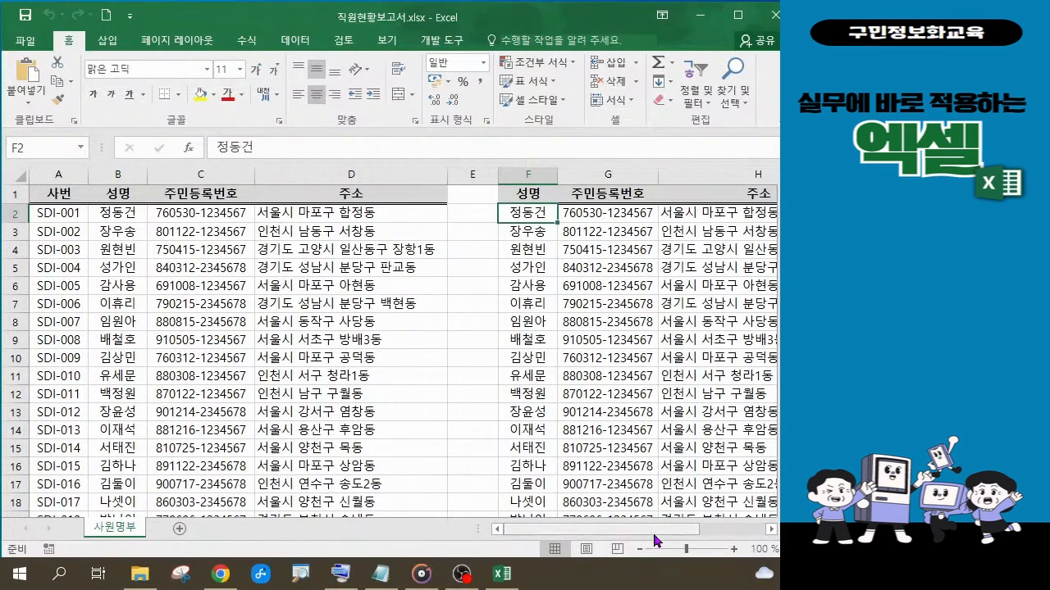
mouse_move(653, 535)
left_mouse_down()
mouse_move(712, 534)
mouse_move(652, 541)
left_mouse_up()
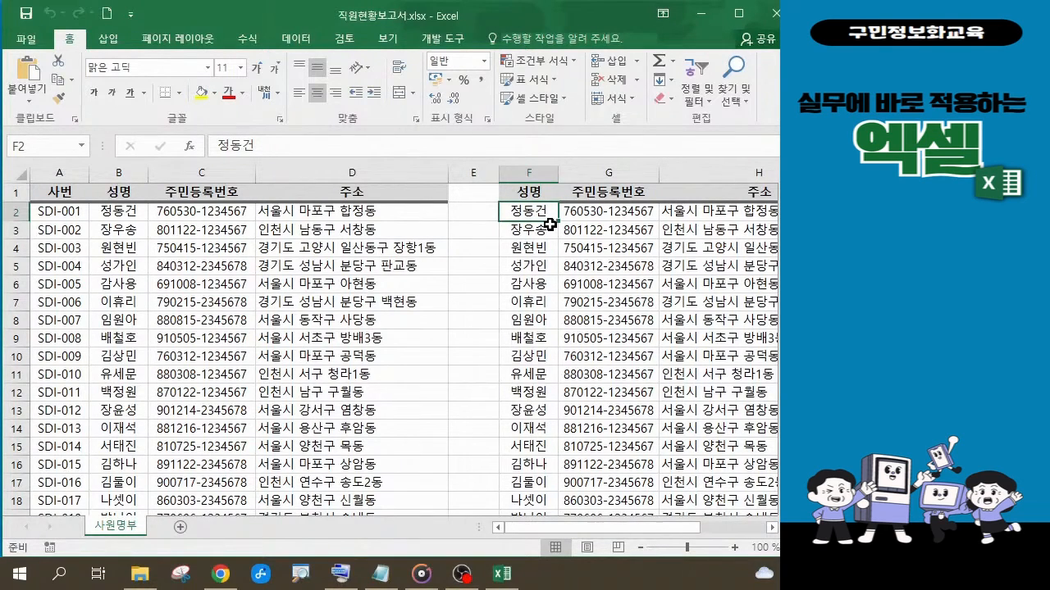
- Enter =LEFT(B2,1) in F2 to show the name's first character
type("=")
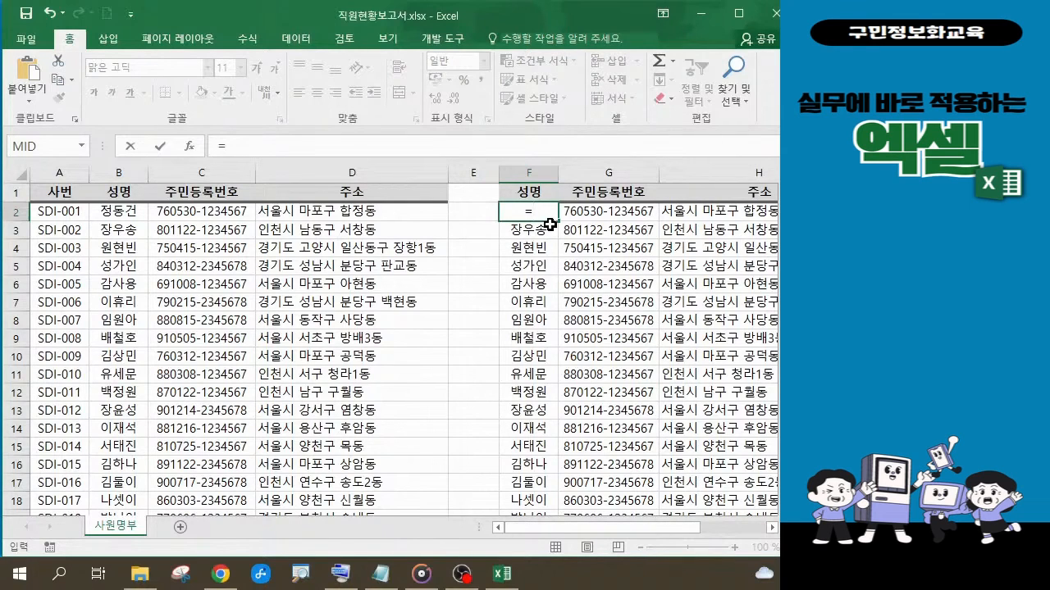
type("l")
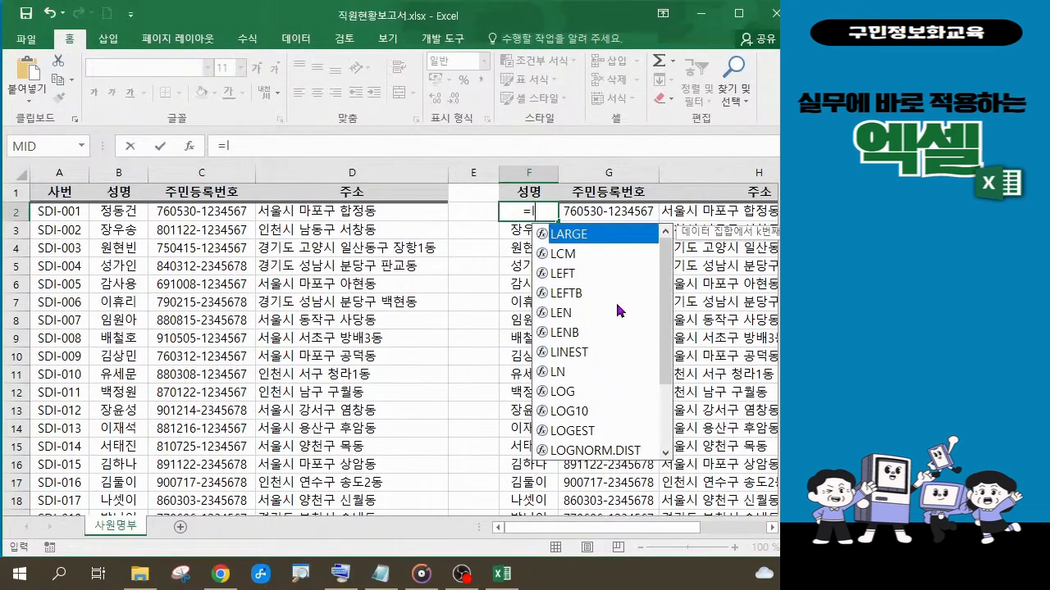
double_click(563, 276)
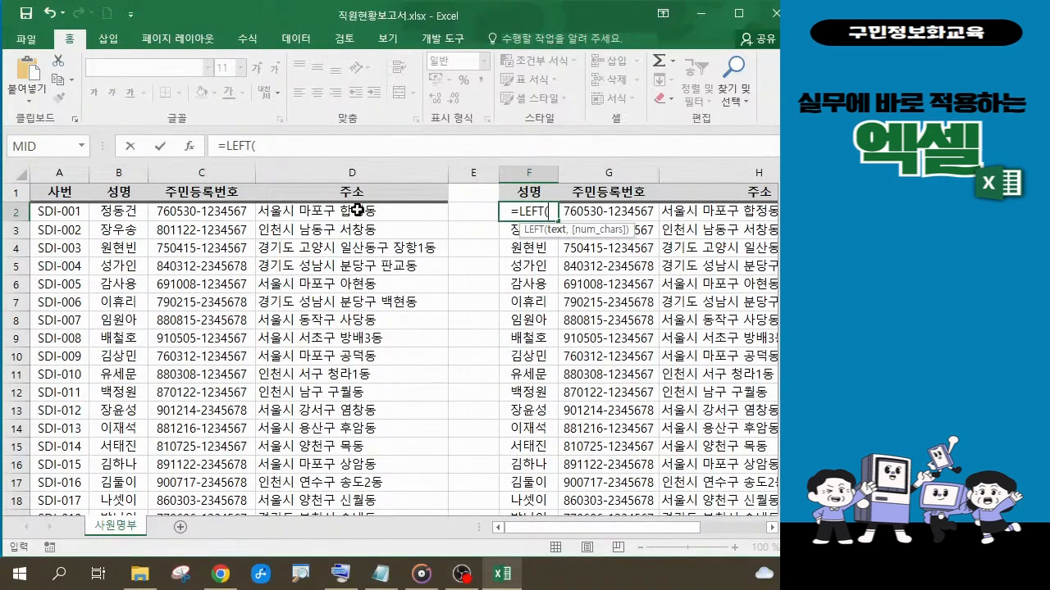
left_click(132, 212)
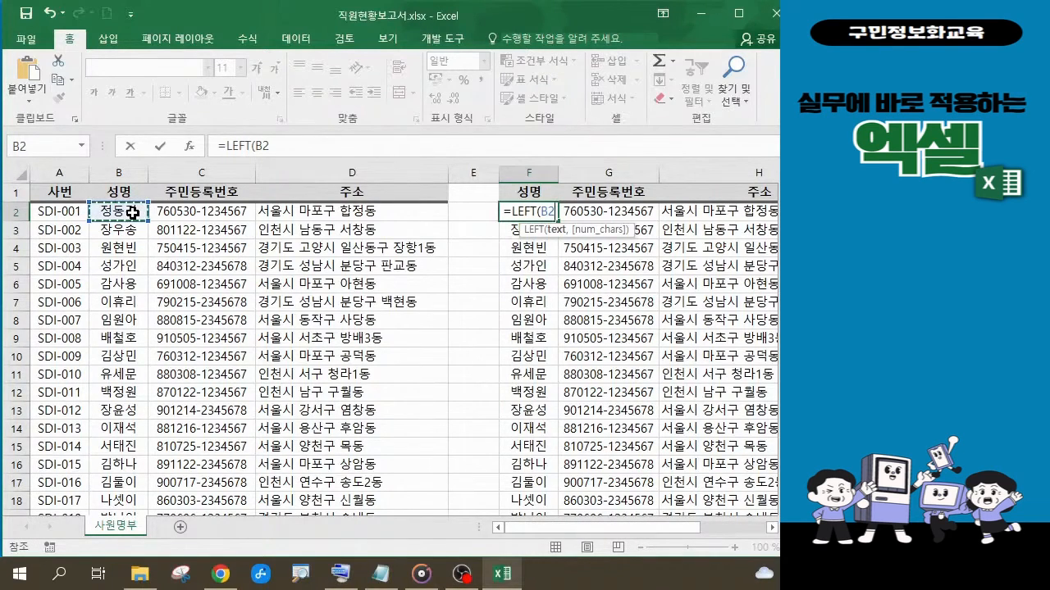
type(",1")
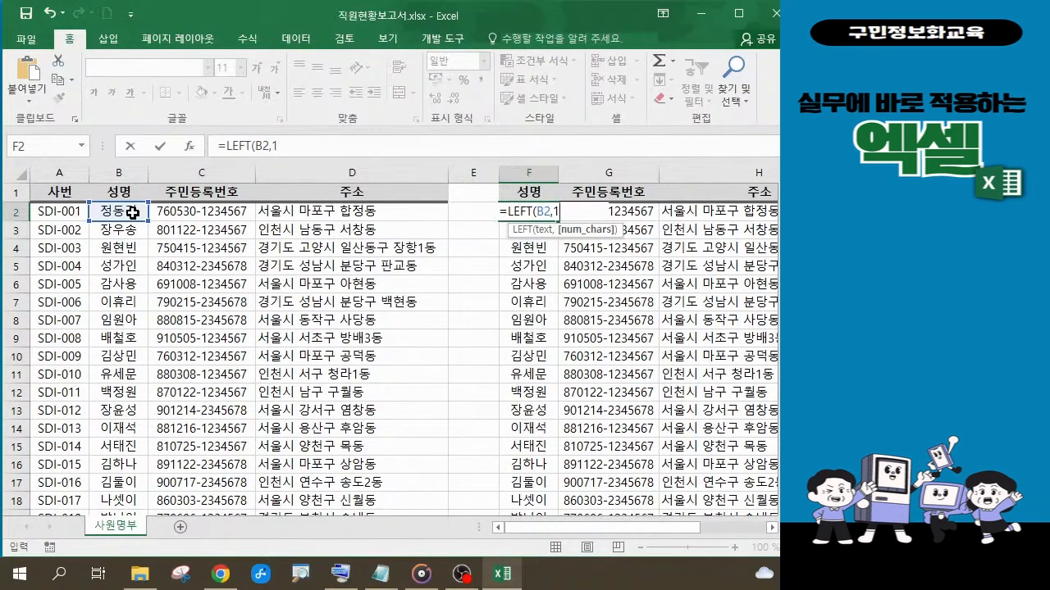
type(")")
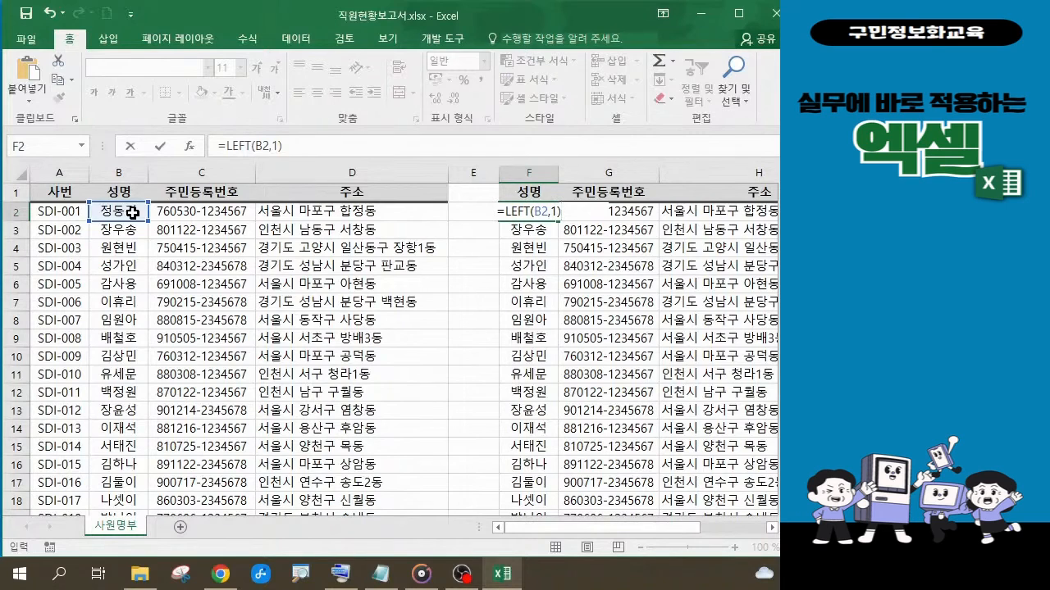
key("ctrl+Return")
key("Return")
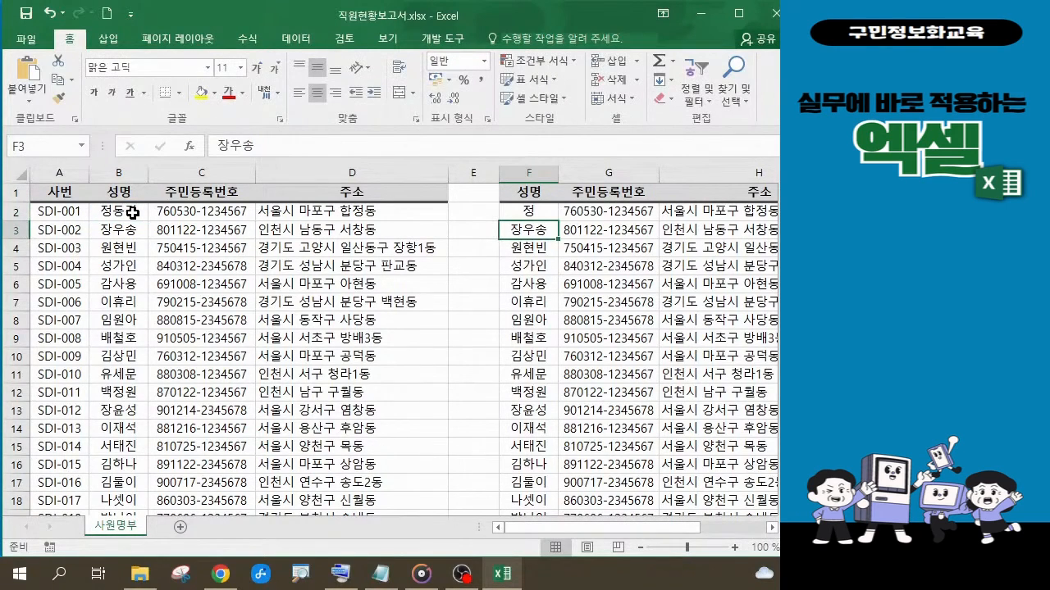
- Append &"♡" to F2's formula, using Hanja symbol conversion to insert the heart
left_click(538, 216)
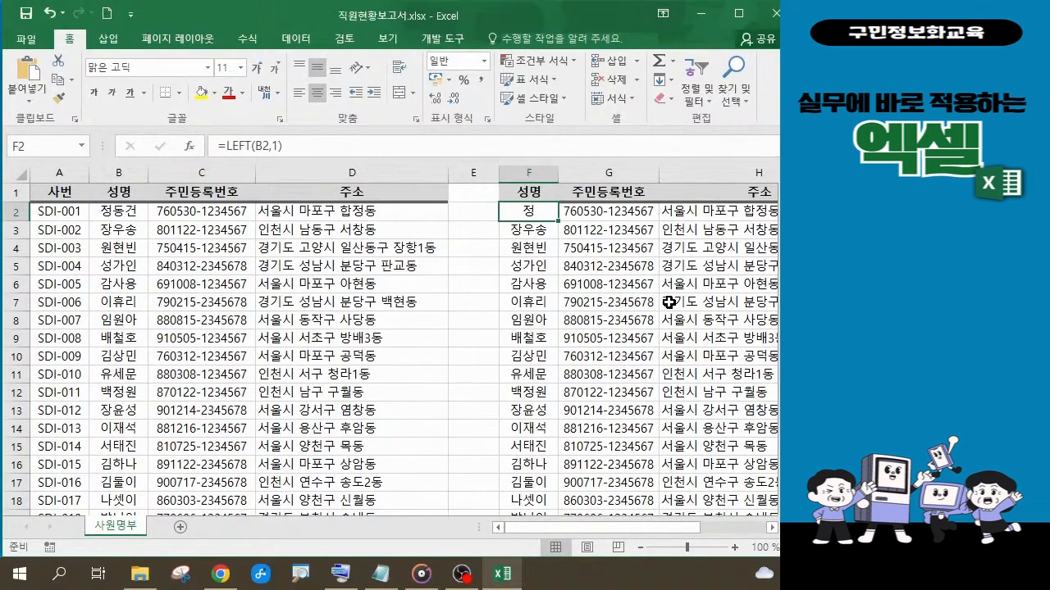
left_click(302, 147)
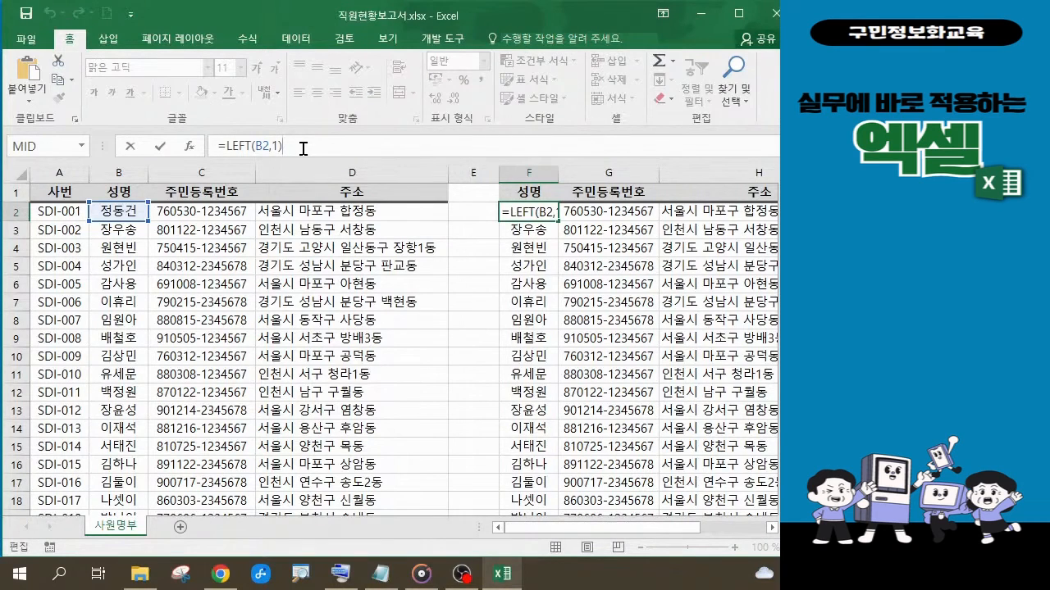
type("&")
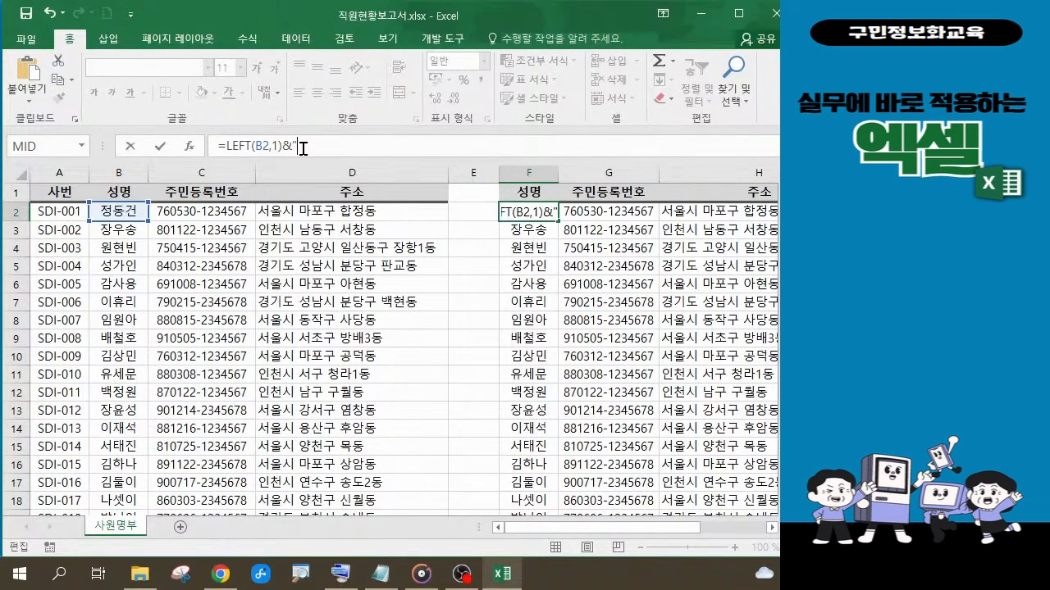
type("ㅁ")
key("Hangul_Hanja")
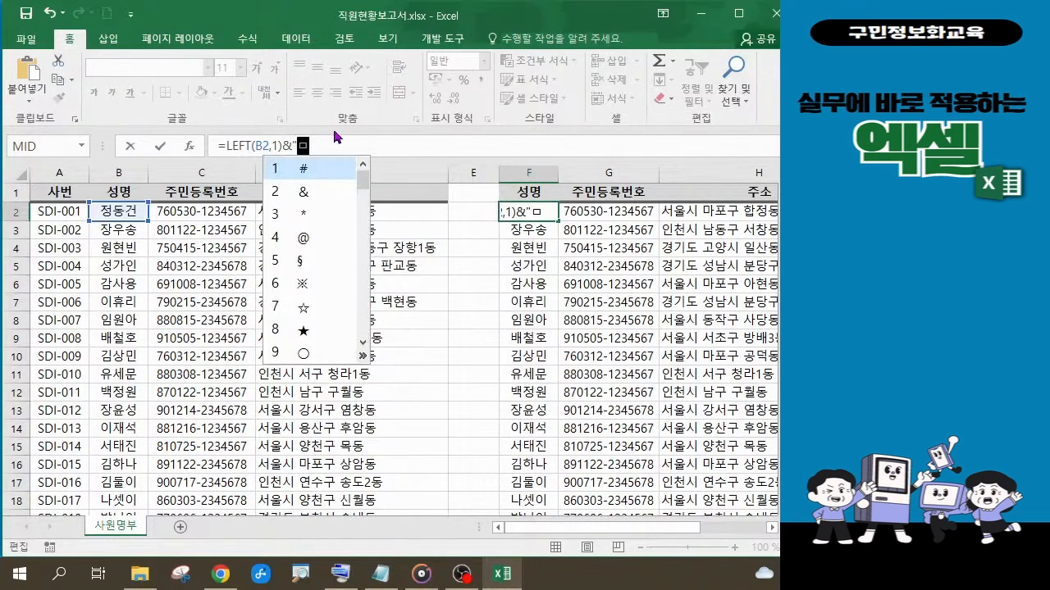
left_click(362, 355)
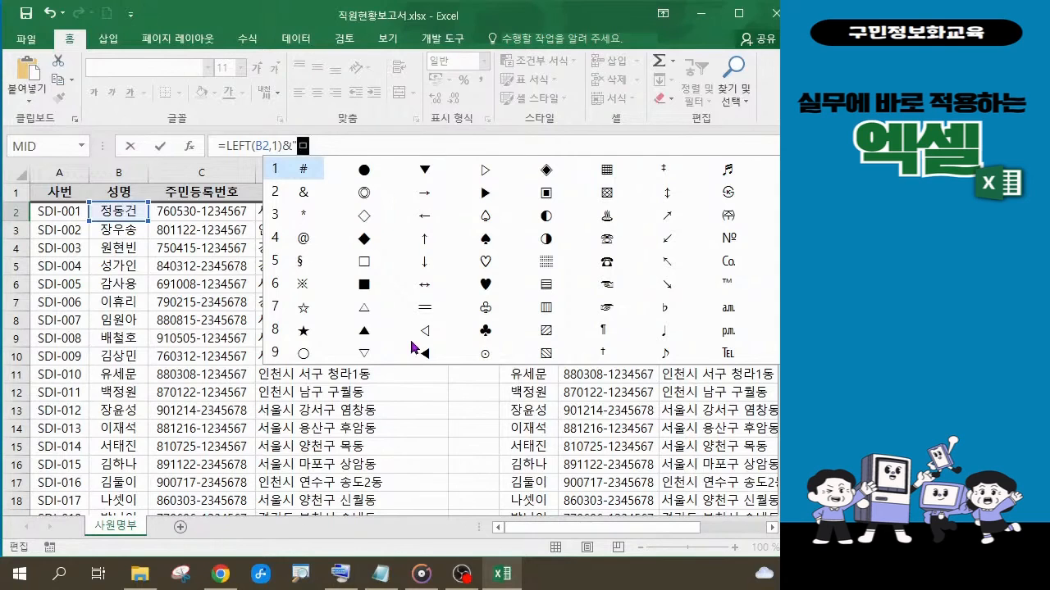
left_click(487, 261)
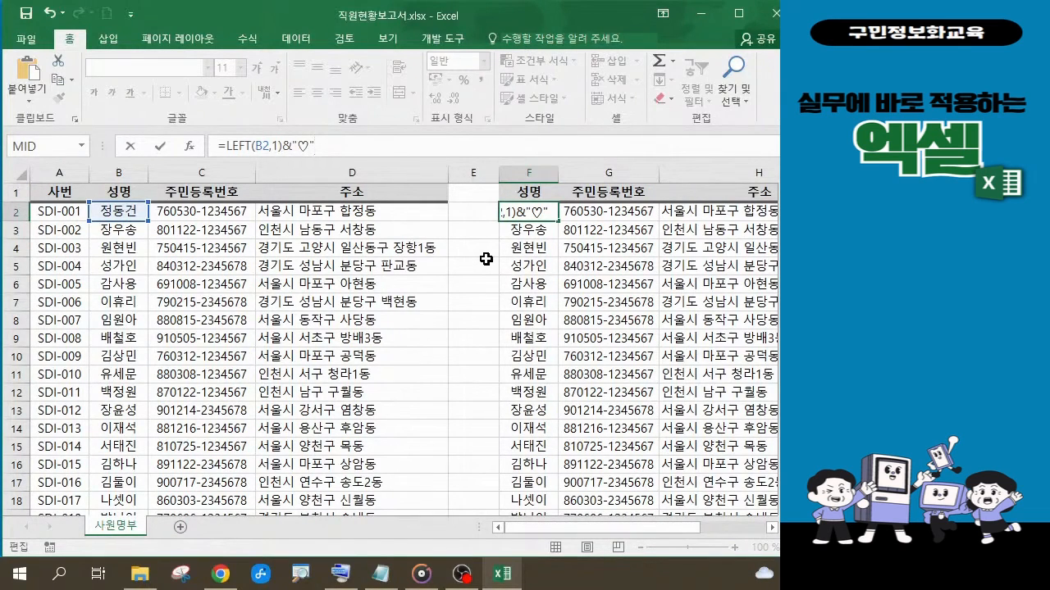
key("Return")
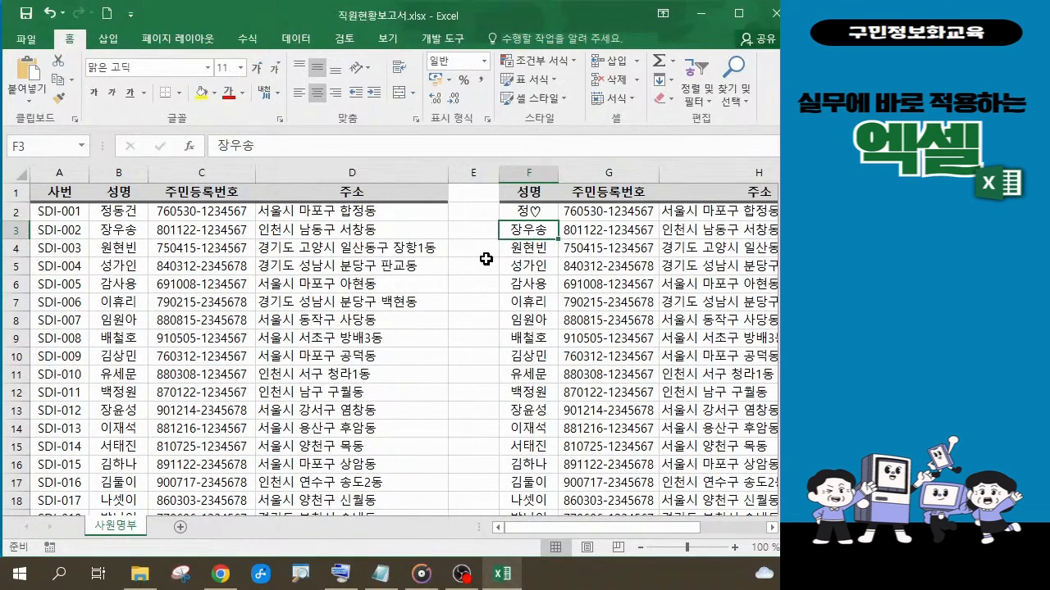
- Extend F2's formula with &RIGHT(B2,1) after the ♡
left_click(543, 214)
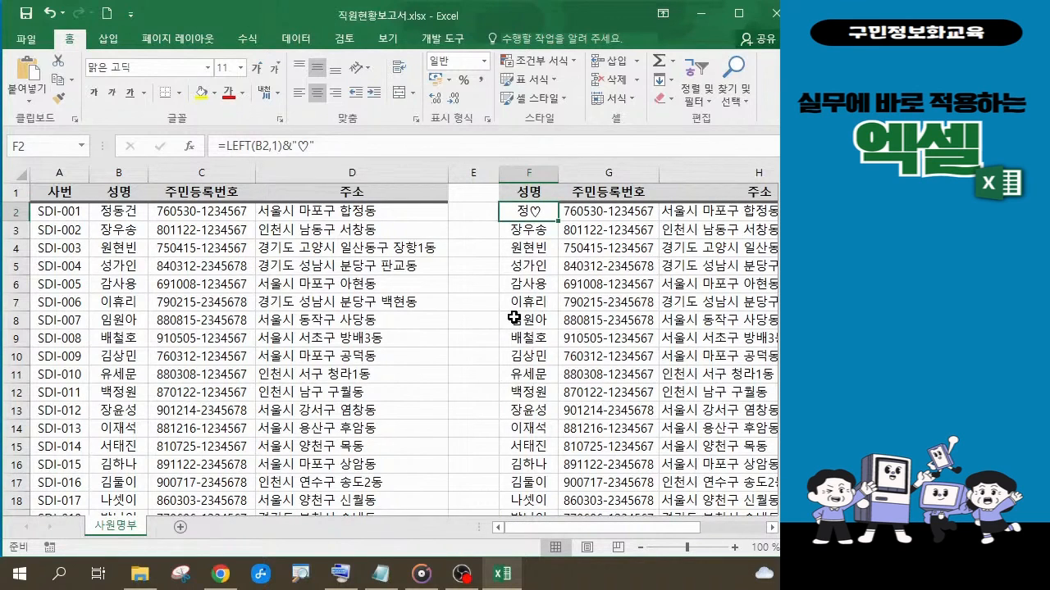
left_click(341, 146)
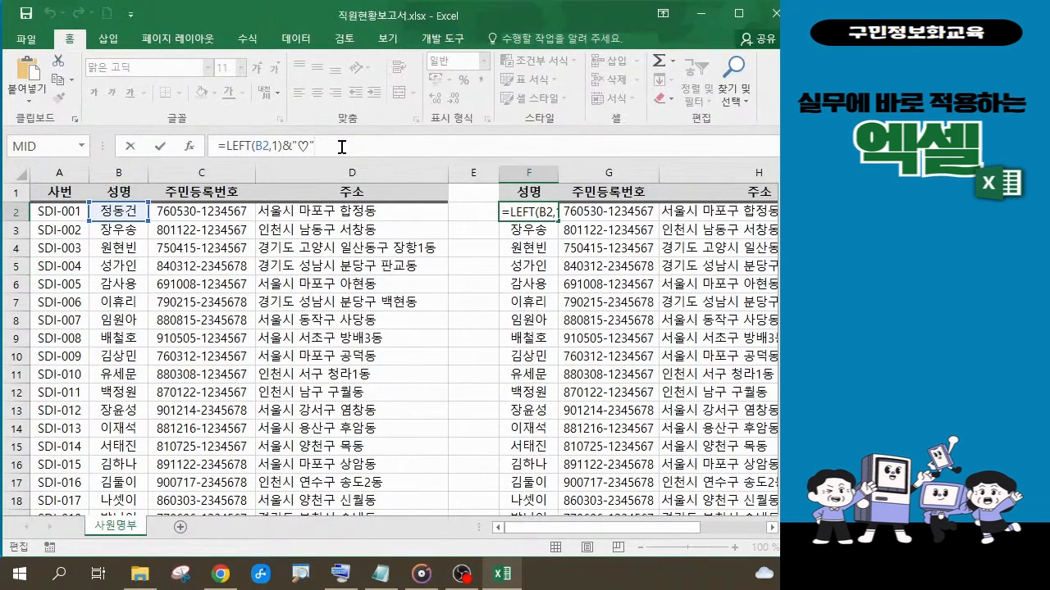
type("&")
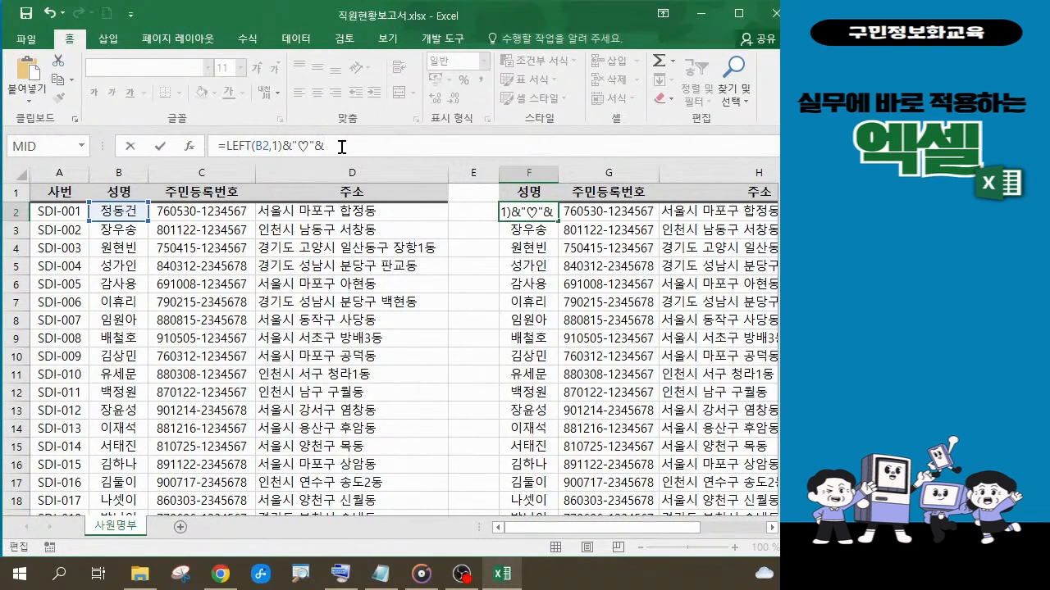
type("r")
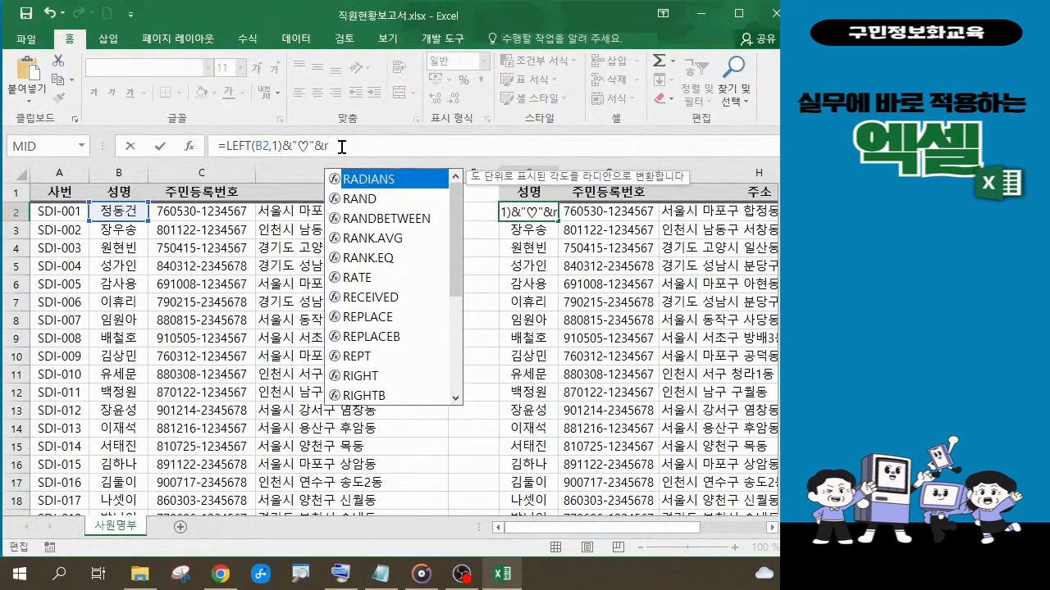
left_click(379, 382)
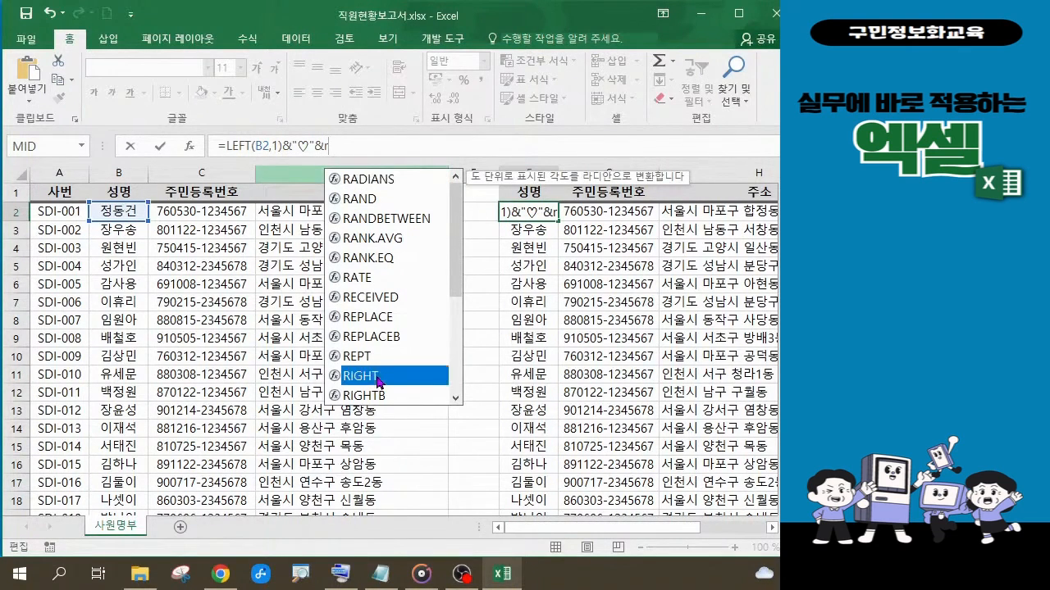
double_click(378, 379)
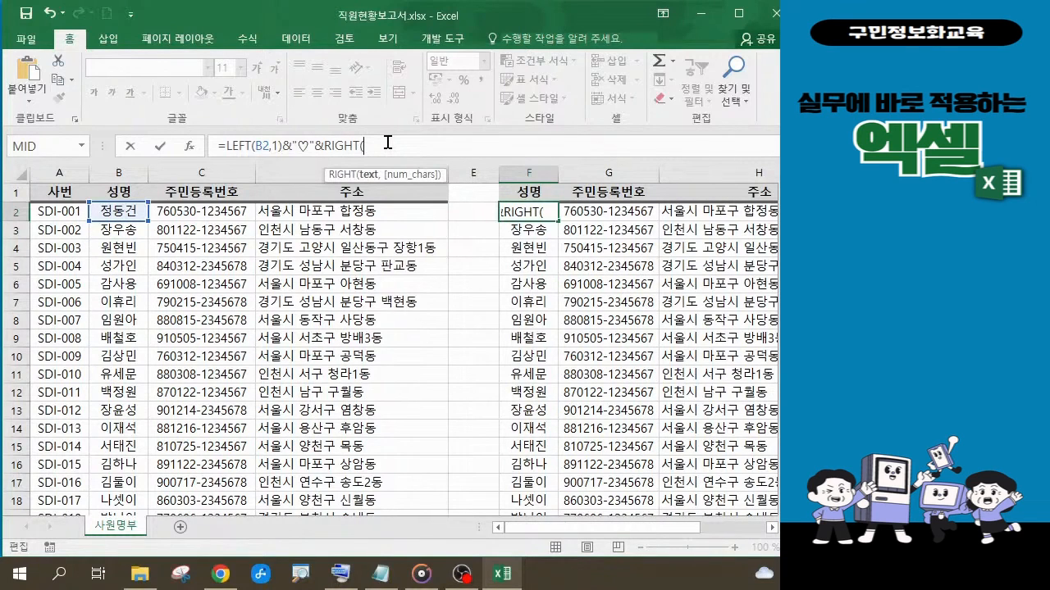
left_click(128, 215)
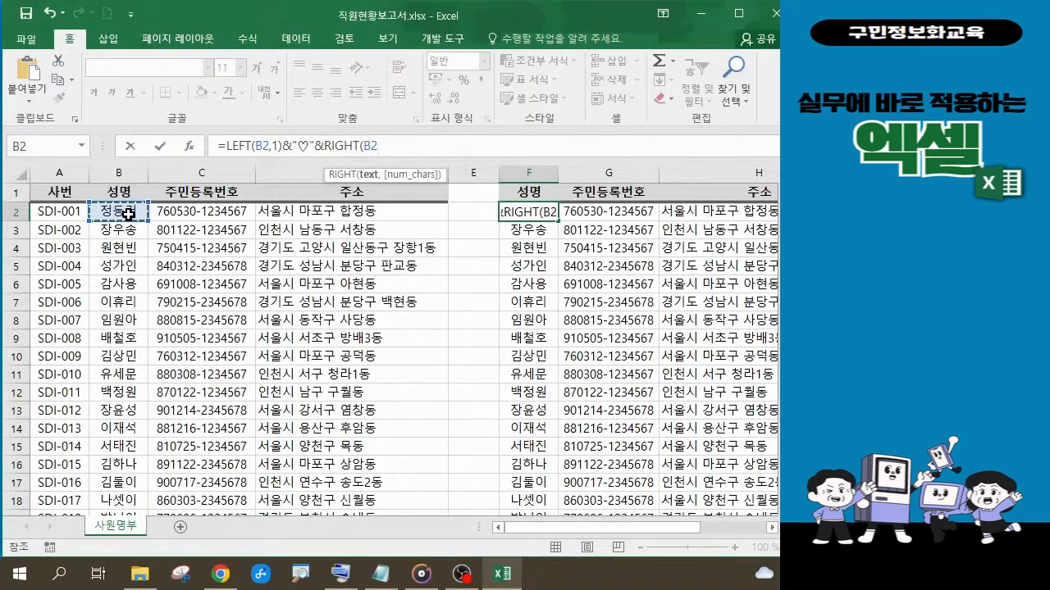
type(",")
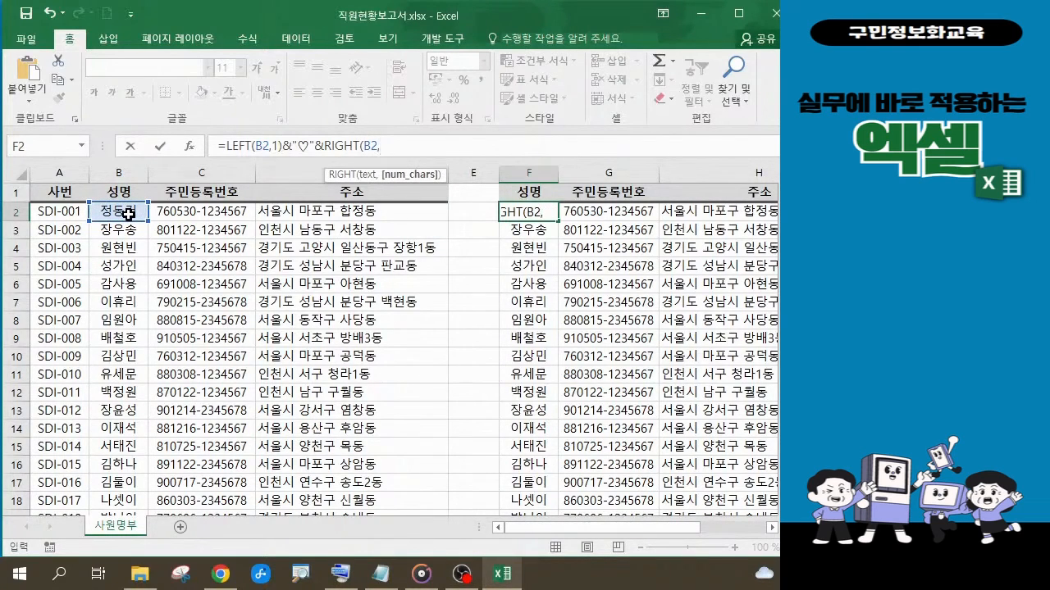
type("1)")
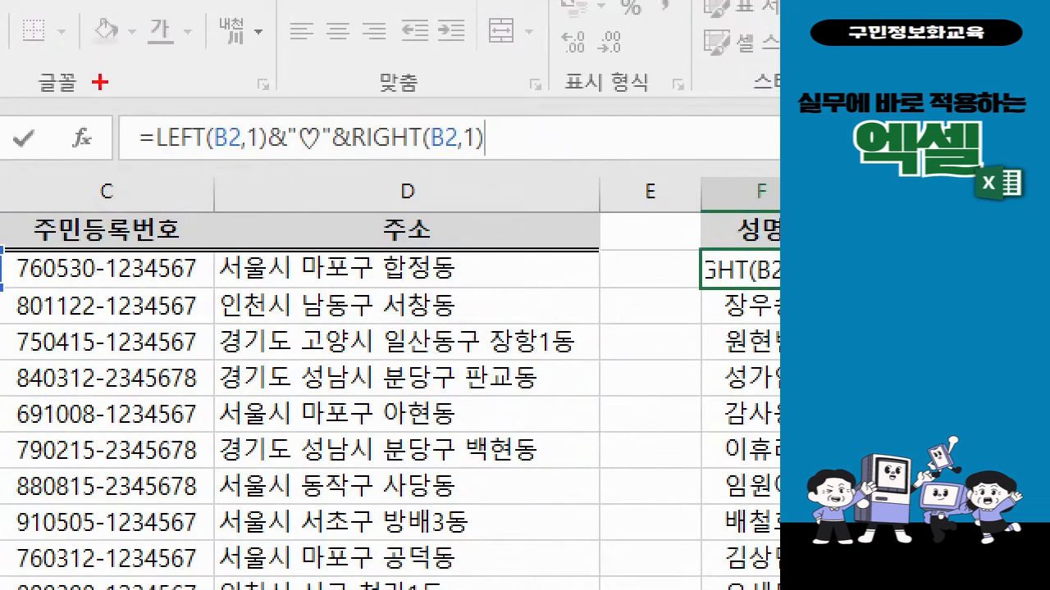
mouse_move(90, 97)
left_mouse_down()
mouse_move(326, 164)
mouse_move(528, 185)
left_mouse_up()
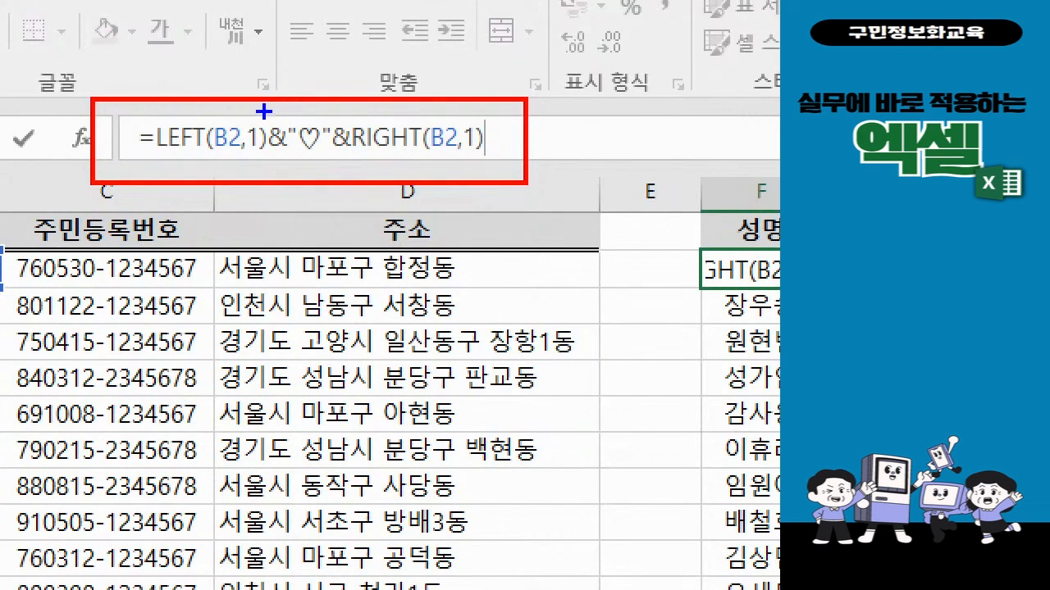
left_click_drag(264, 111, 266, 174)
left_click_drag(347, 115, 351, 169)
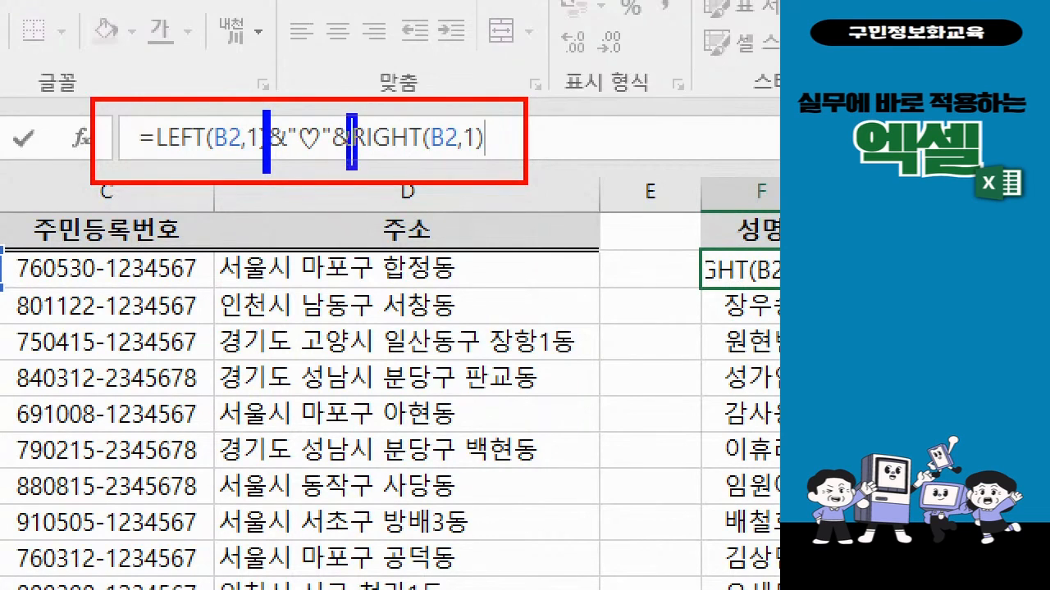
key("ctrl")
key("r")
left_click_drag(283, 119, 334, 157)
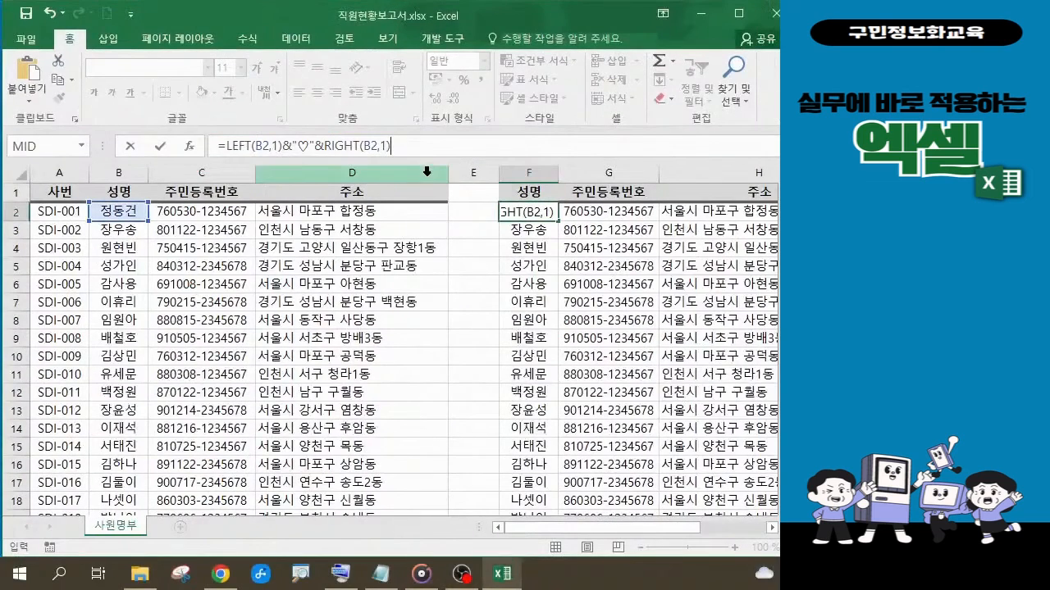
- Commit =LEFT(B2,1)&"♡"&RIGHT(B2,1) in F2, then reselect F2
key("Return")
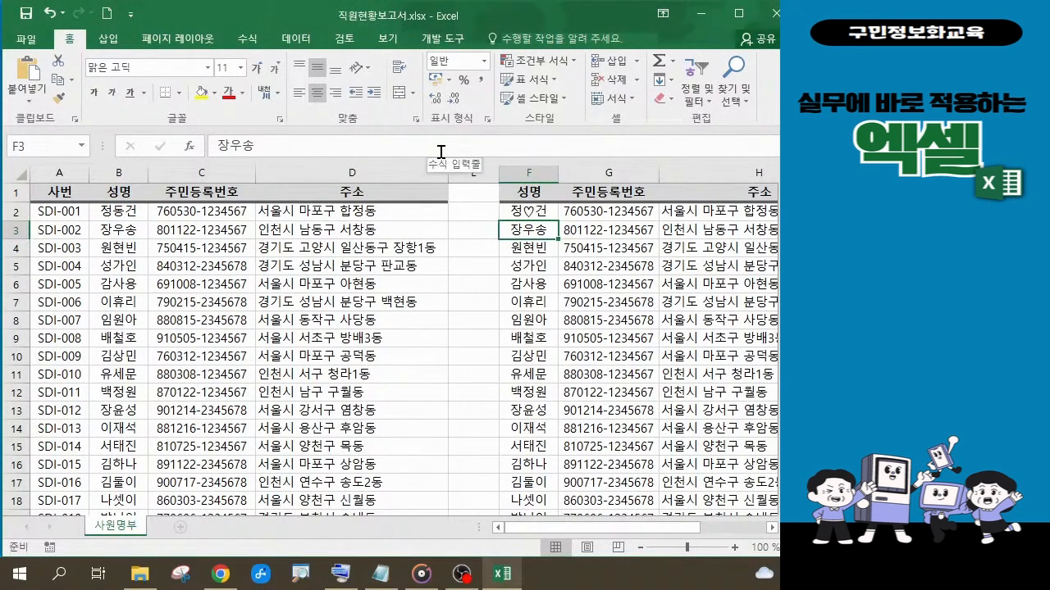
left_click(541, 212)
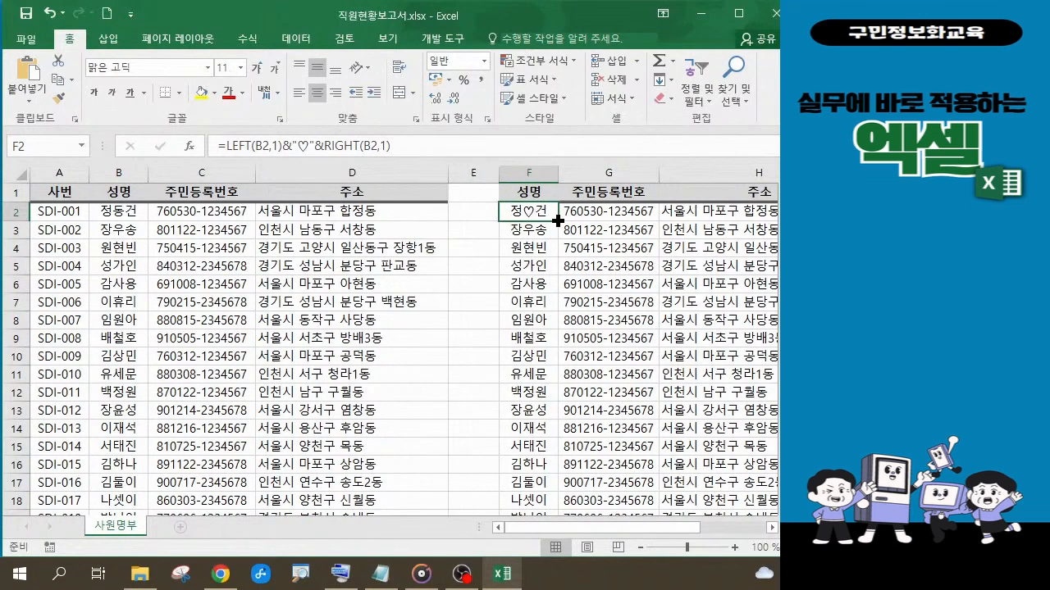
- Fill the F2 masking formula down to F26 and scroll to check the masked names
double_click(556, 221)
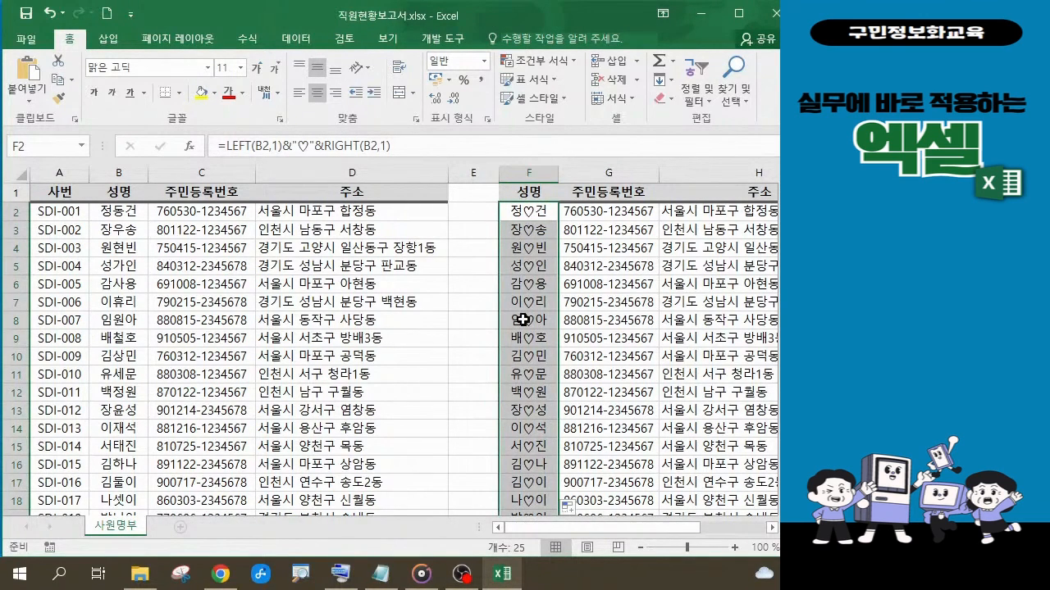
scroll(522, 320, "down", 3)
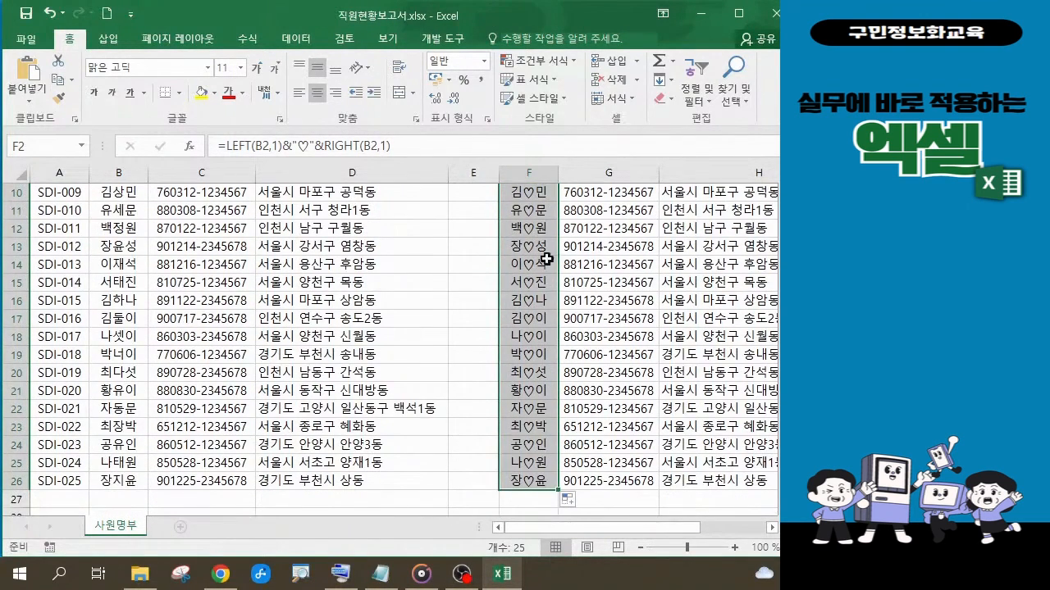
scroll(571, 443, "up", 2)
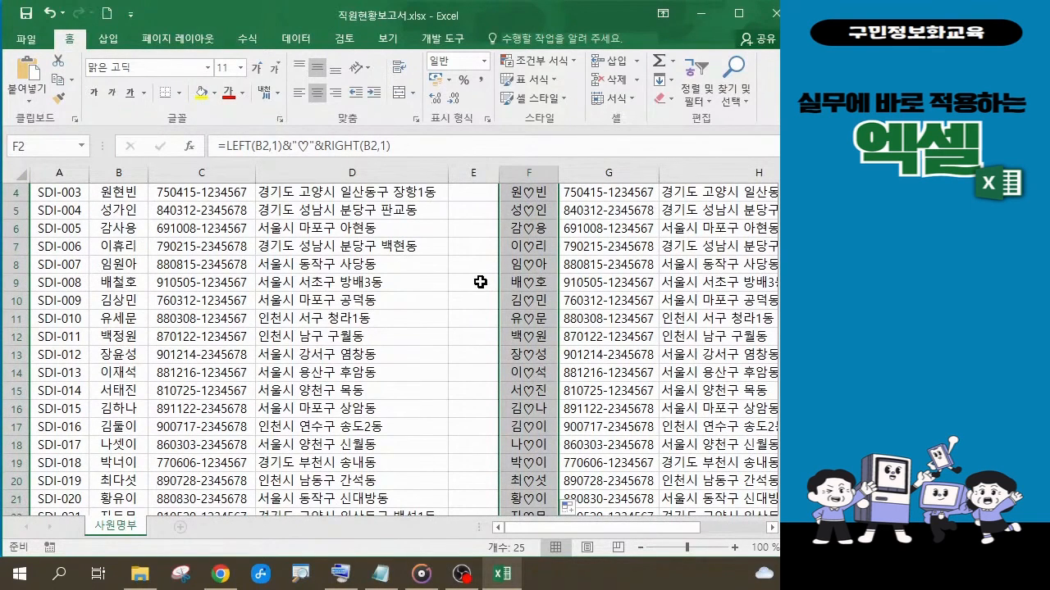
left_click(539, 328)
left_click(539, 173)
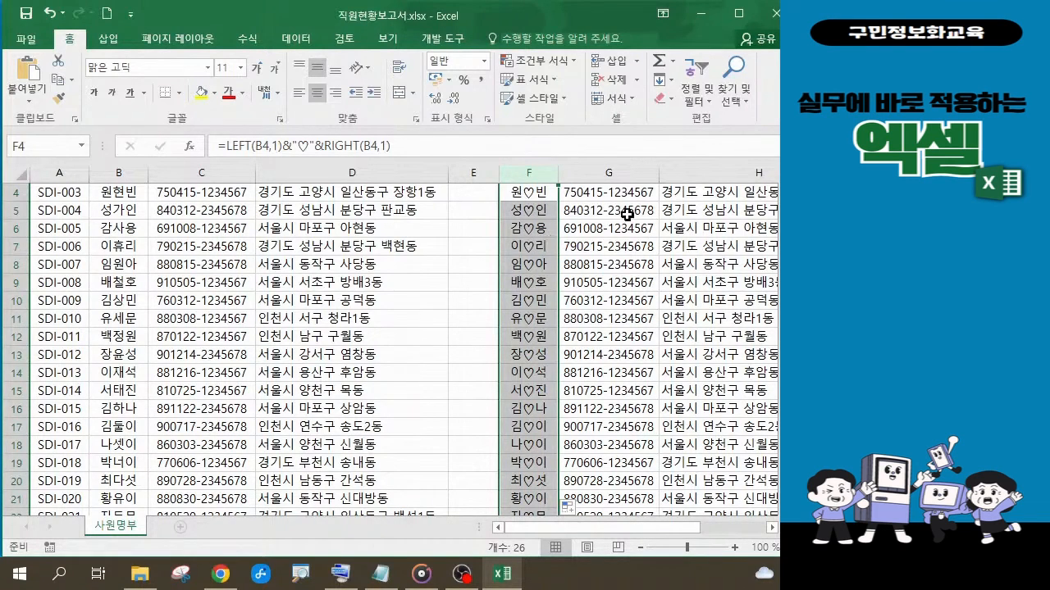
scroll(630, 259, "up", 1)
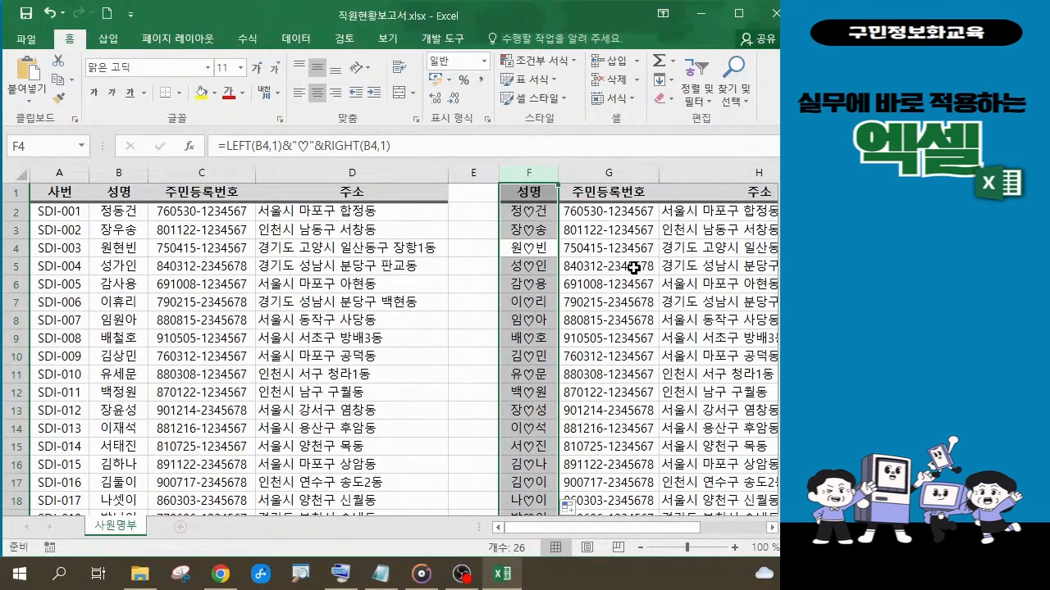